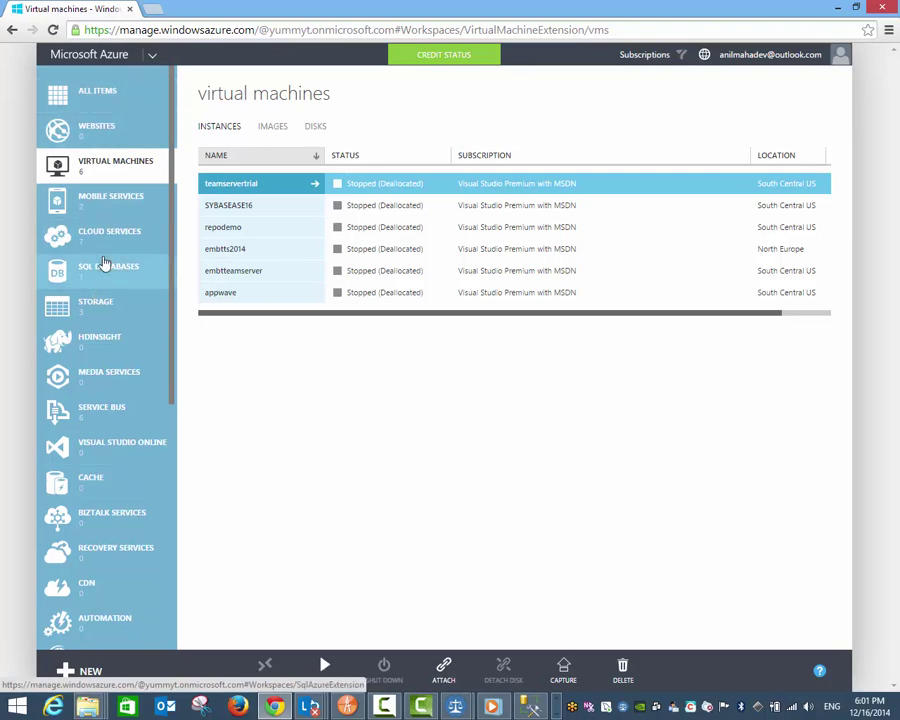
# Step: Switch from the virtual machines list to the Networks page showing TEAMSERVER and TexasSQLServers
pyautogui.scroll(-5, 104, 262)
pyautogui.scroll(5, 104, 262)
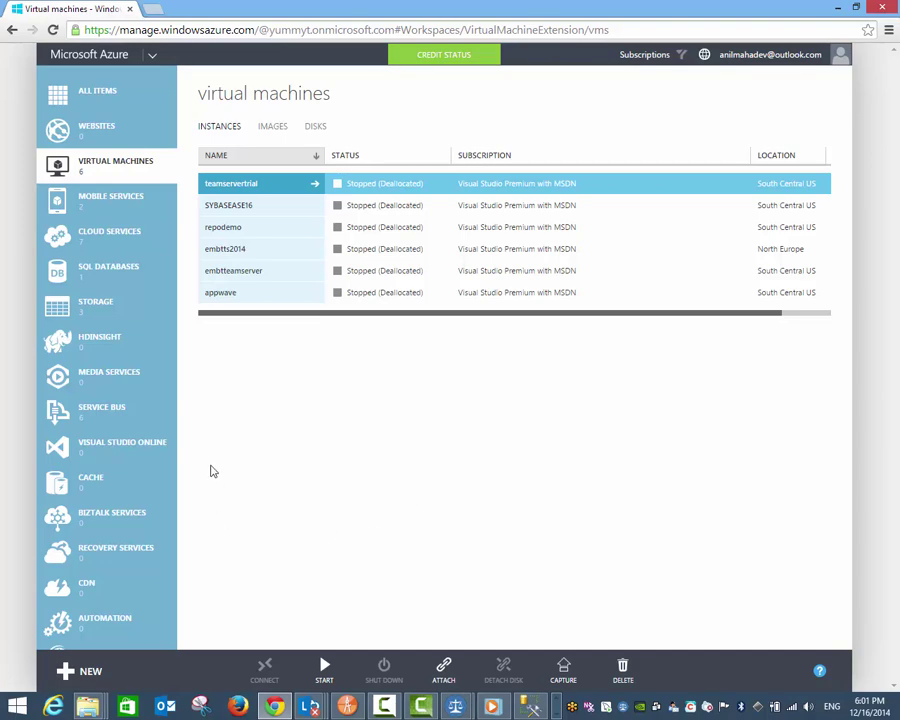
pyautogui.scroll(-5, 98, 462)
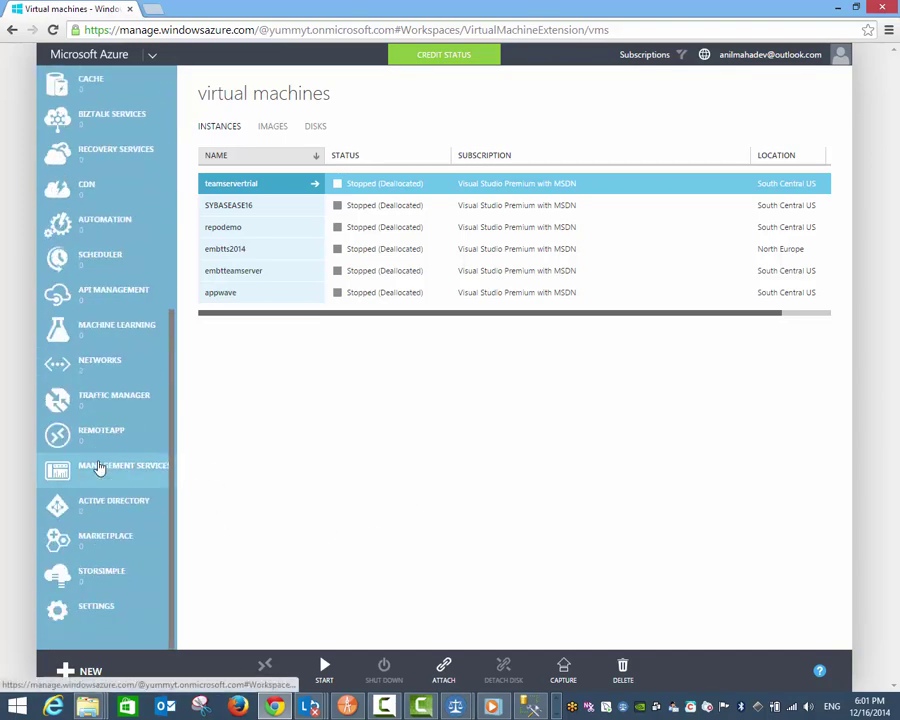
pyautogui.click(106, 372)
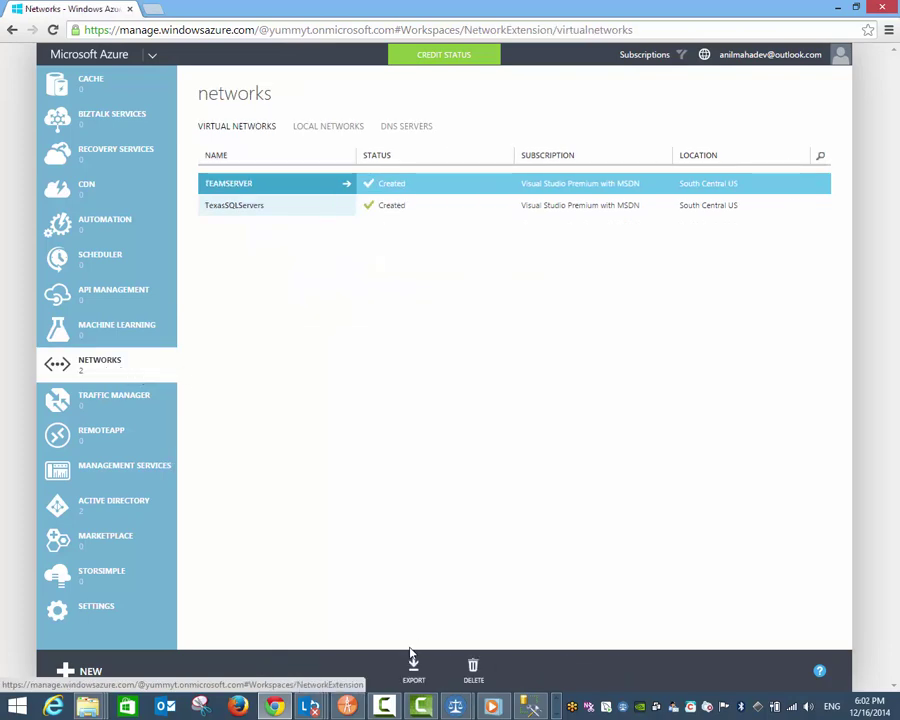
# Step: Start a quick-create virtual network named CactusVirtualNetwork
pyautogui.click(82, 670)
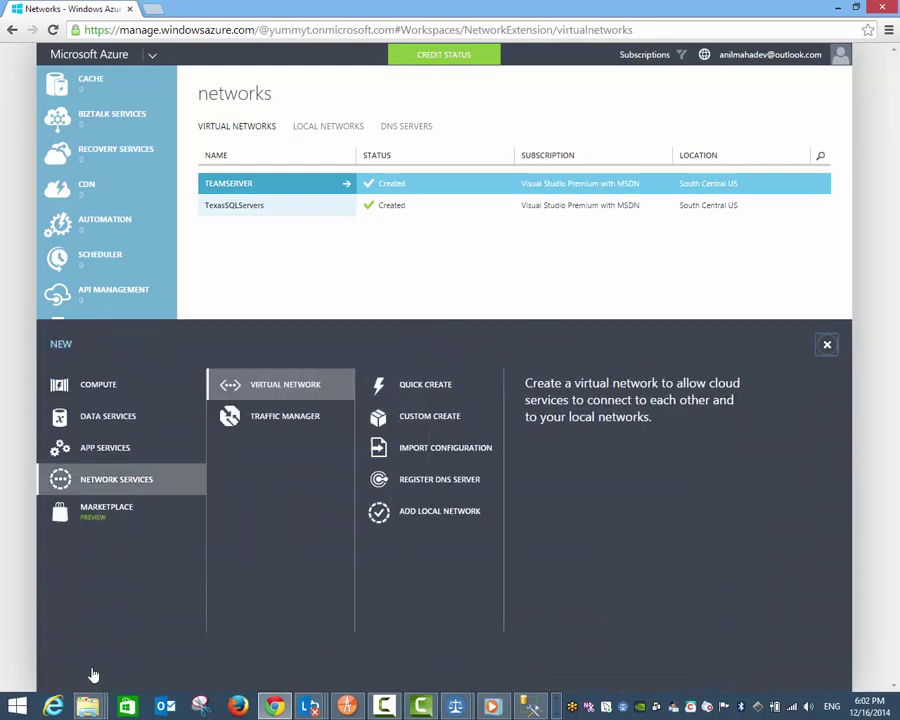
pyautogui.click(116, 481)
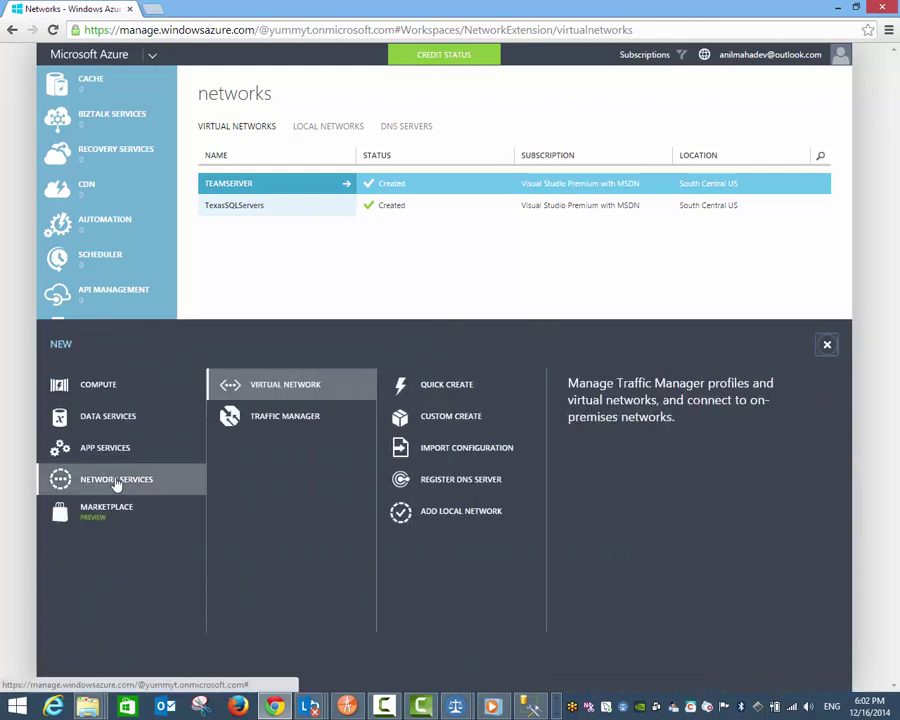
pyautogui.click(456, 389)
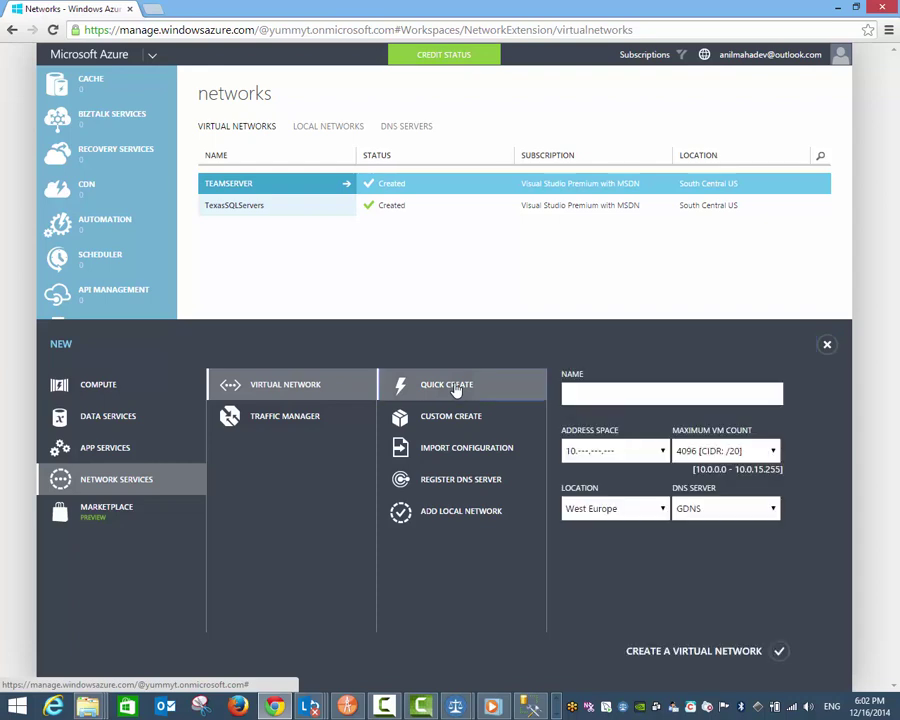
pyautogui.click(634, 397)
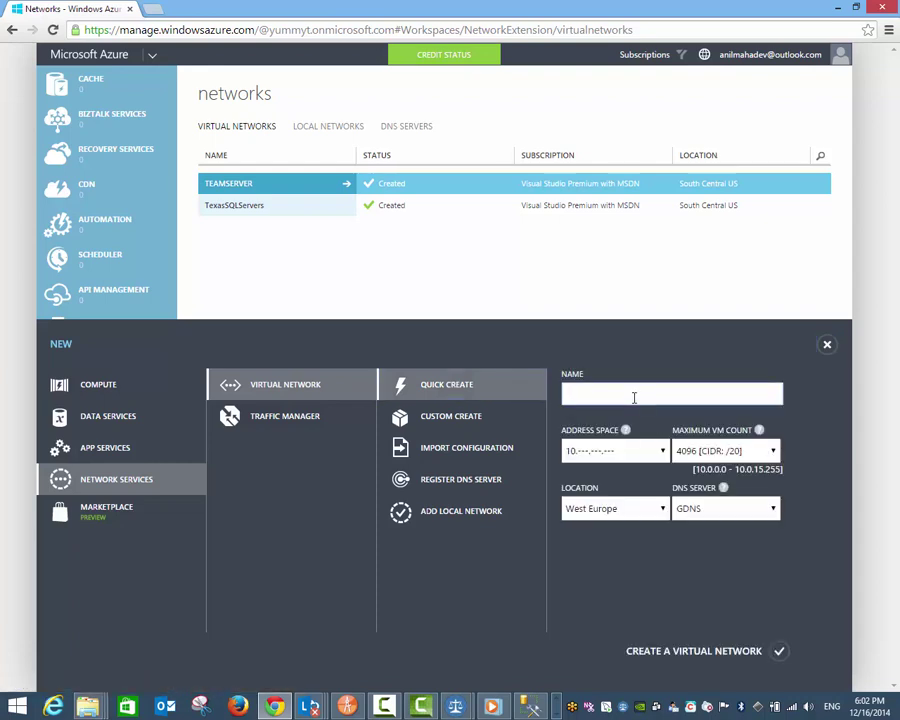
pyautogui.write('CactusVirtualNetwork')
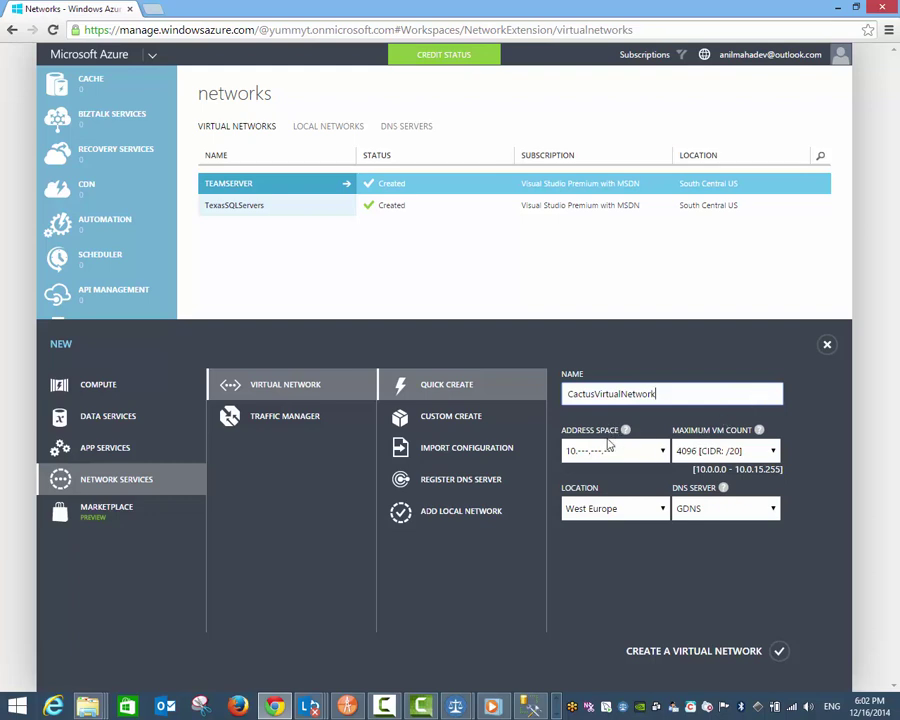
# Step: Keep the 10.x address space, set location to South Central US, and keep GDNS DNS
pyautogui.click(648, 453)
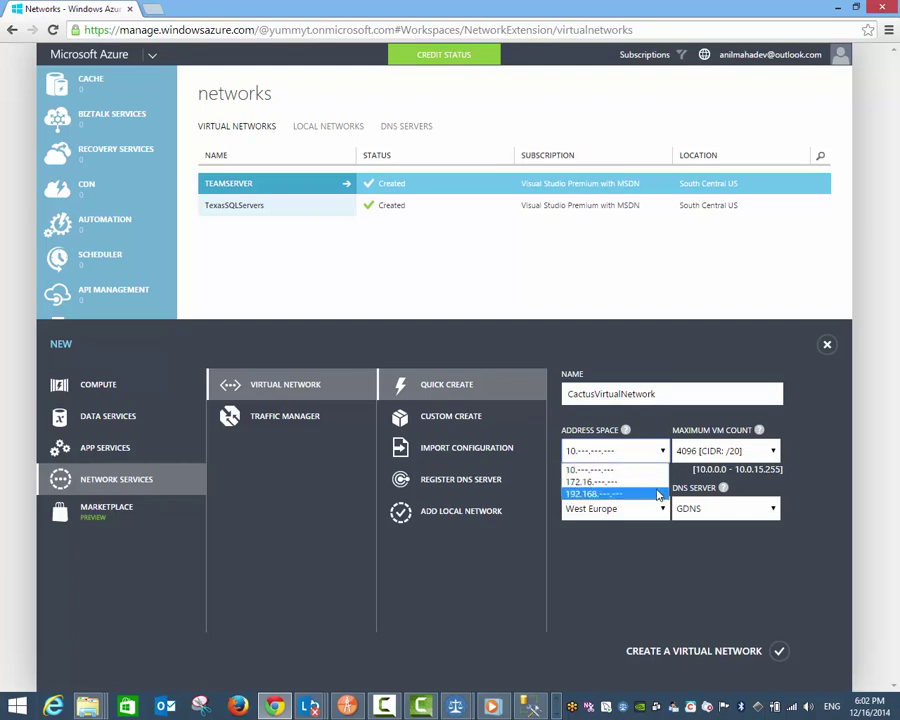
pyautogui.click(652, 466)
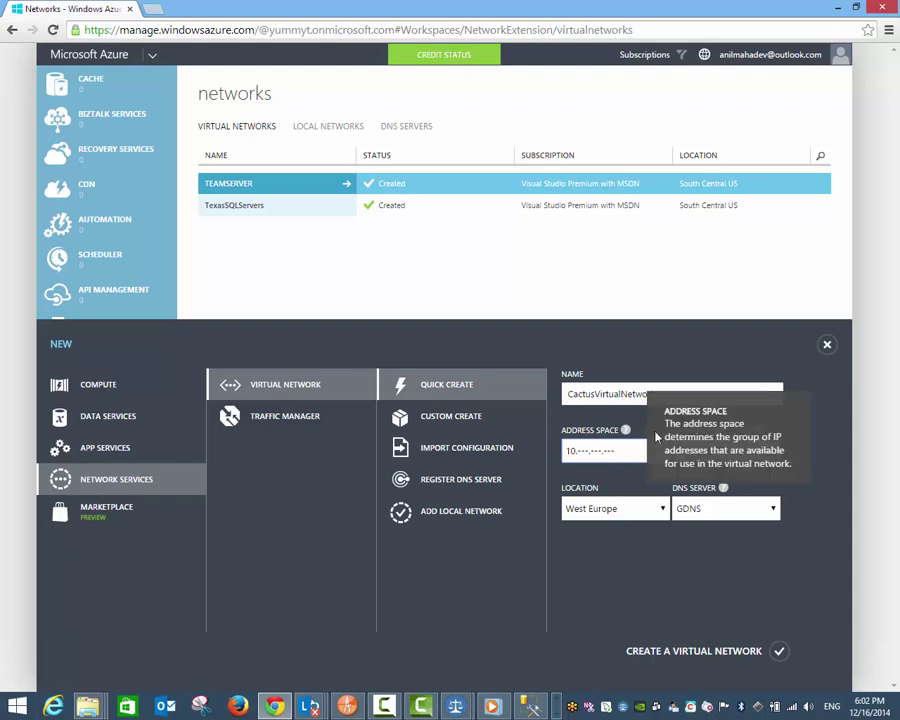
pyautogui.click(664, 510)
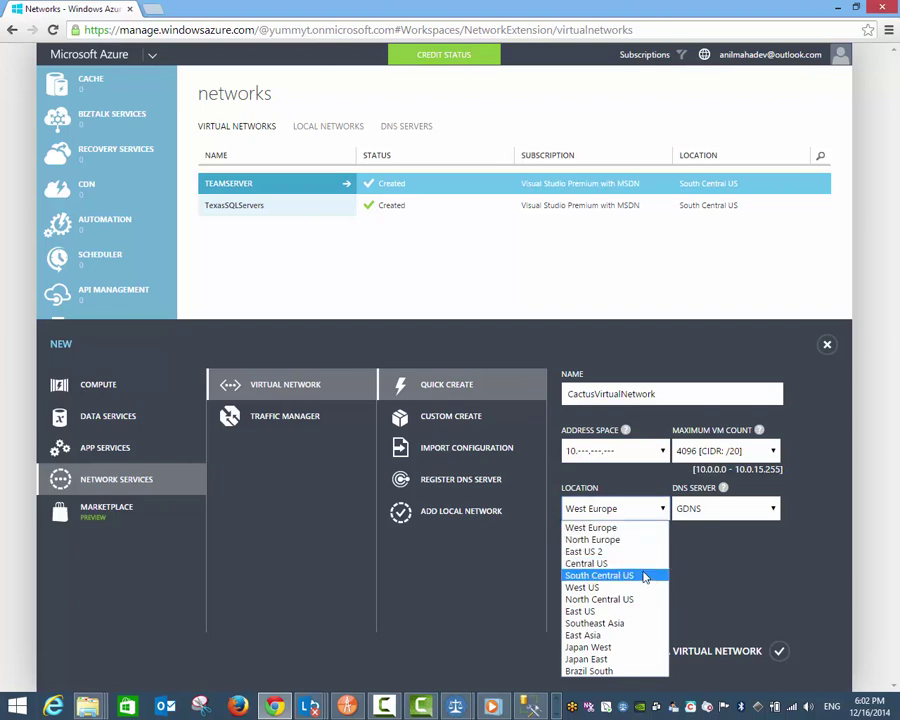
pyautogui.click(645, 577)
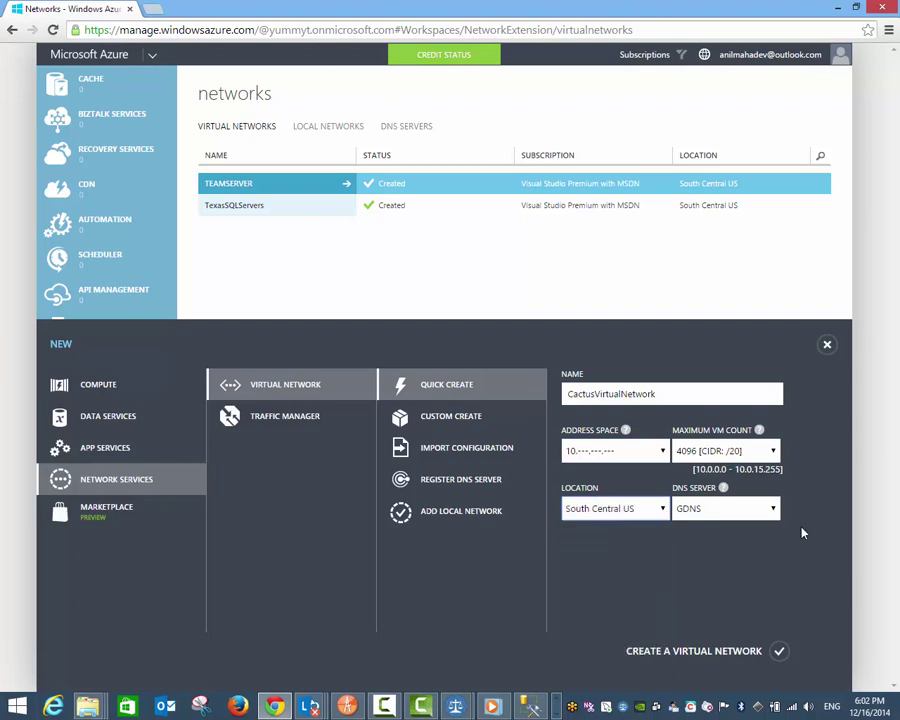
pyautogui.click(758, 510)
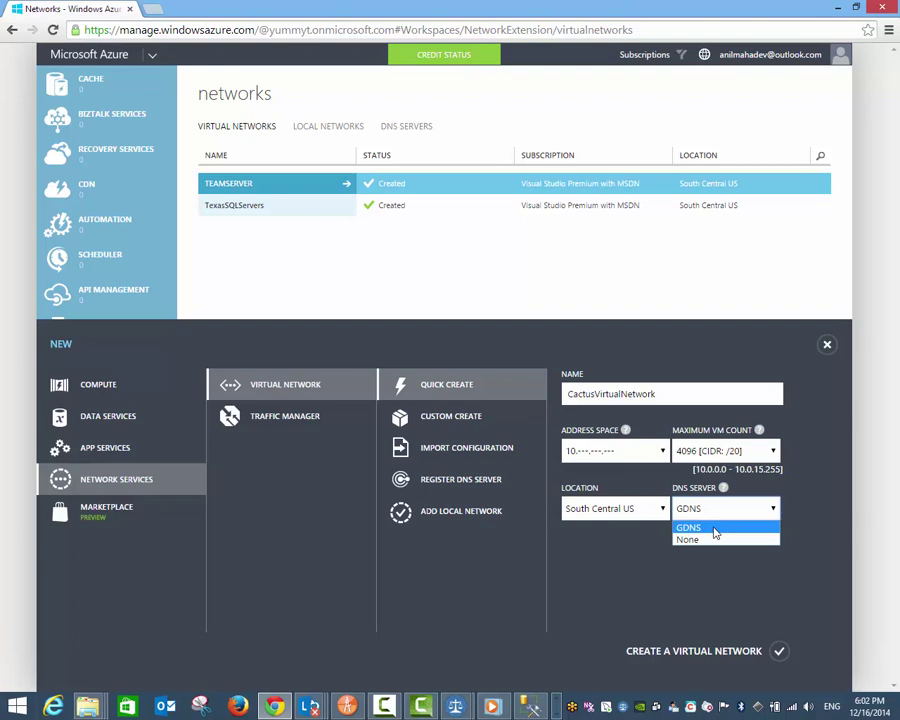
pyautogui.moveTo(722, 489)
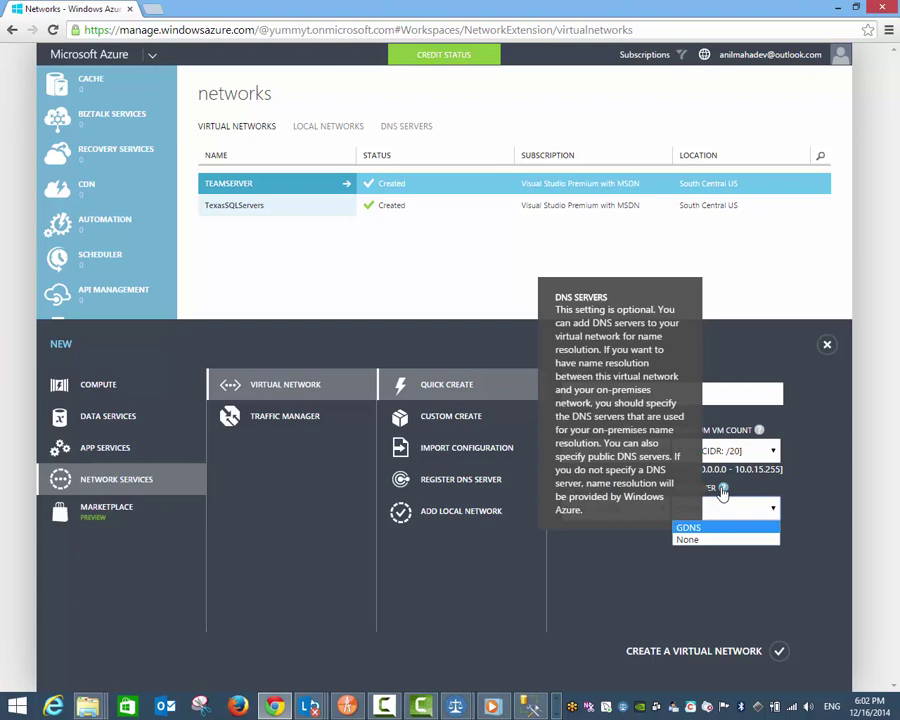
pyautogui.moveTo(758, 435)
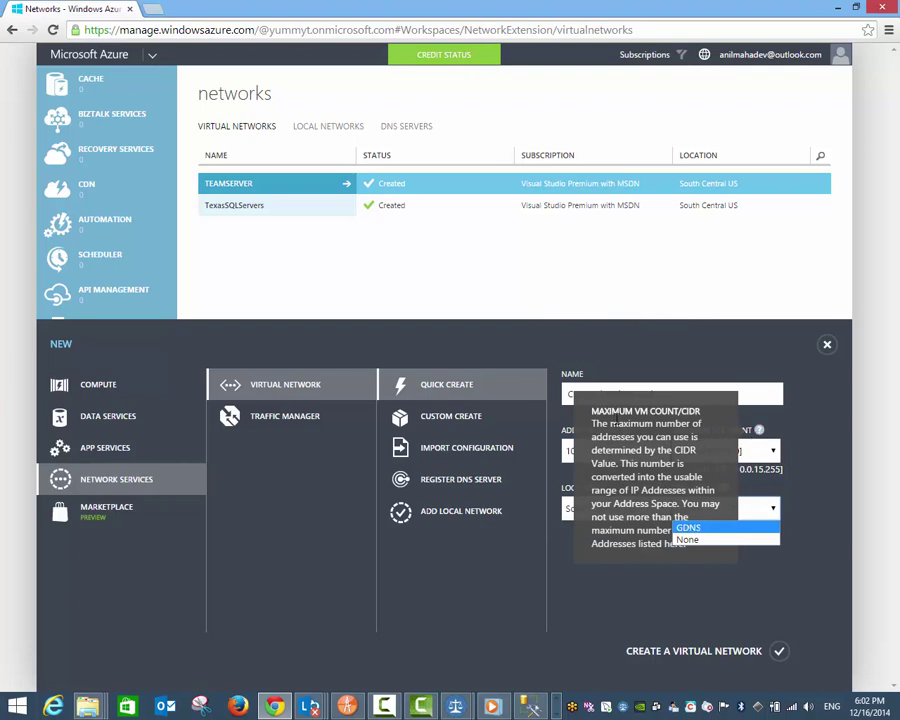
pyautogui.click(693, 539)
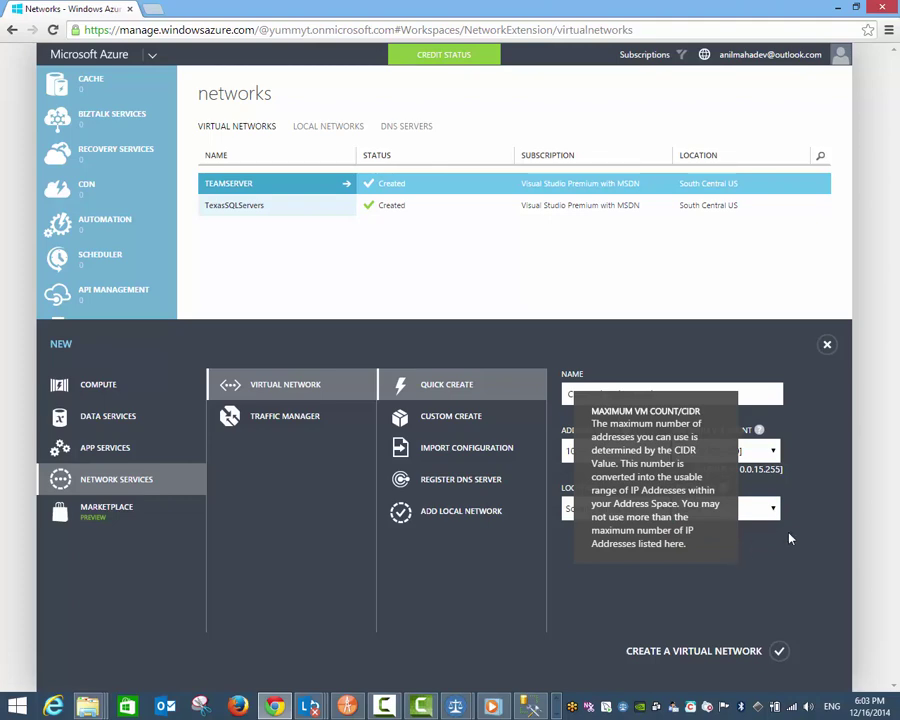
# Step: Create CactusVirtualNetwork, then go to the Storage page listing three online accounts
pyautogui.click(779, 654)
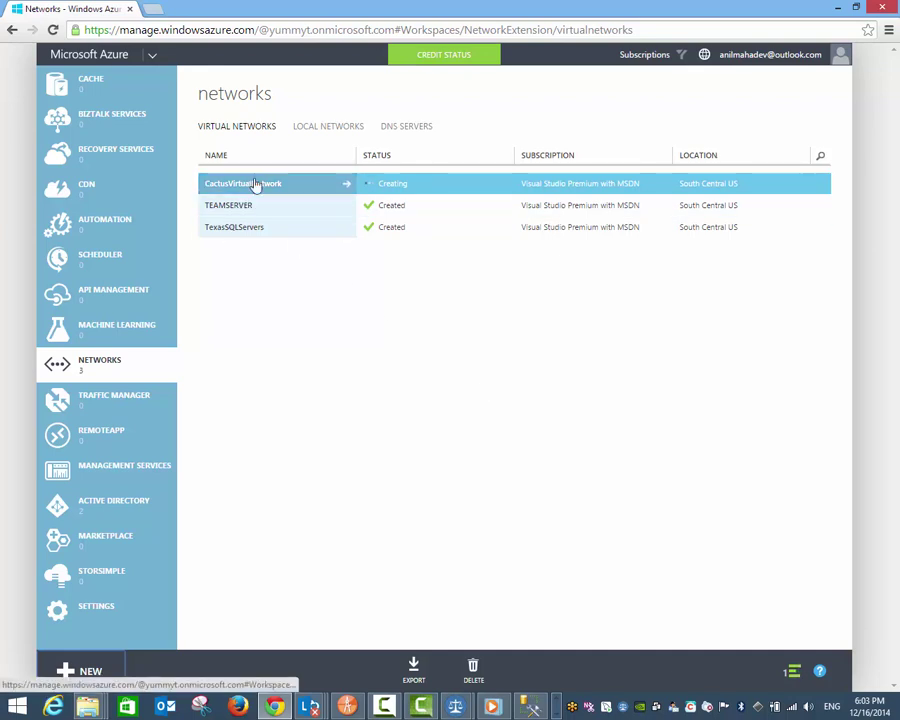
pyautogui.scroll(5, 117, 175)
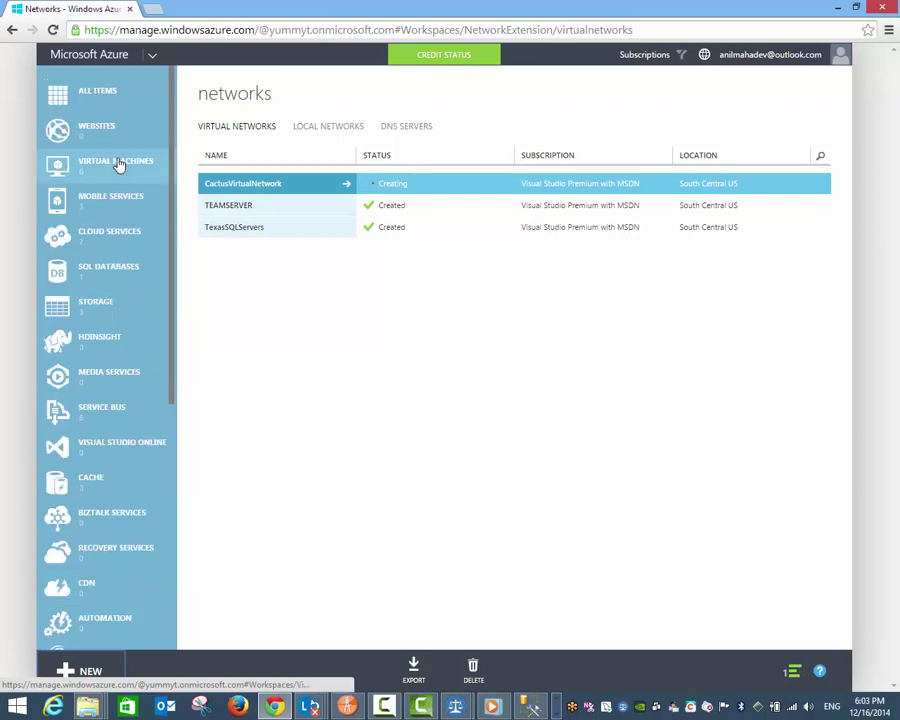
pyautogui.click(114, 172)
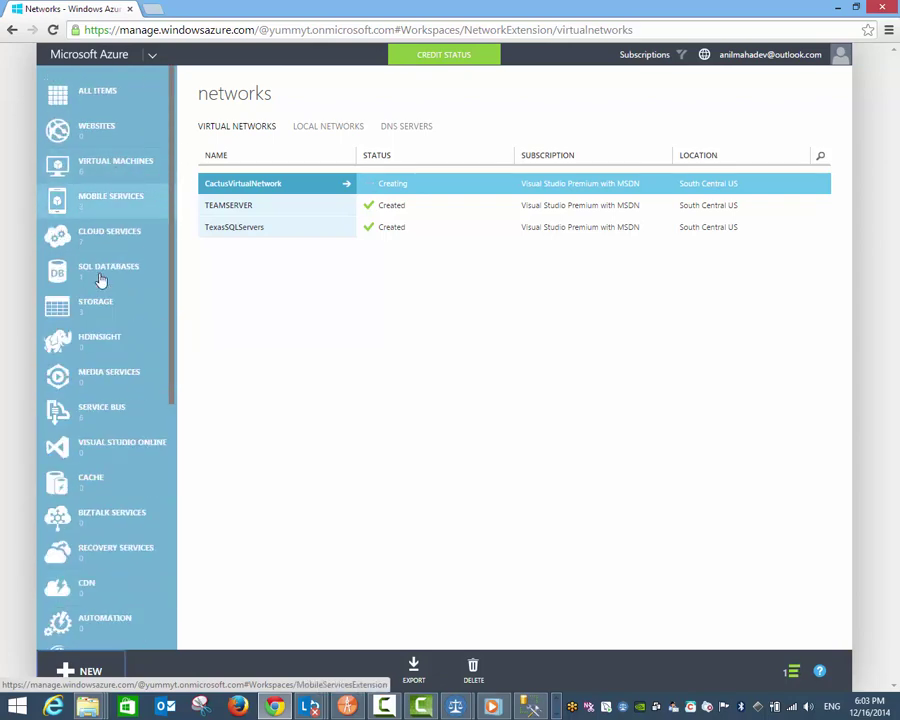
pyautogui.click(96, 318)
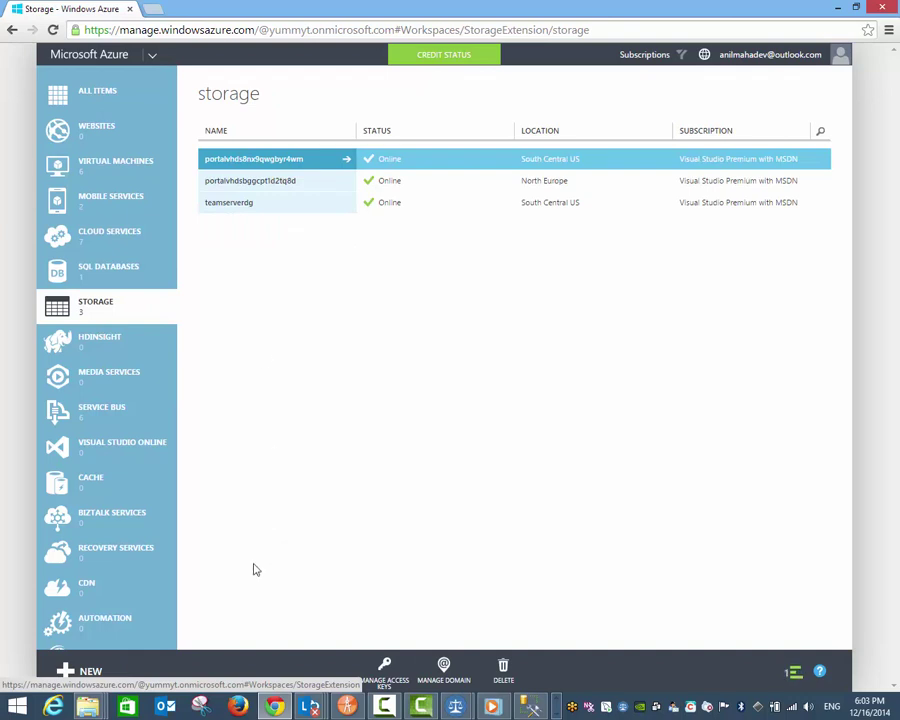
# Step: Quick-create a storage account with URL cactussg in the CactusVirtualNetwork-AG affinity group
pyautogui.click(107, 680)
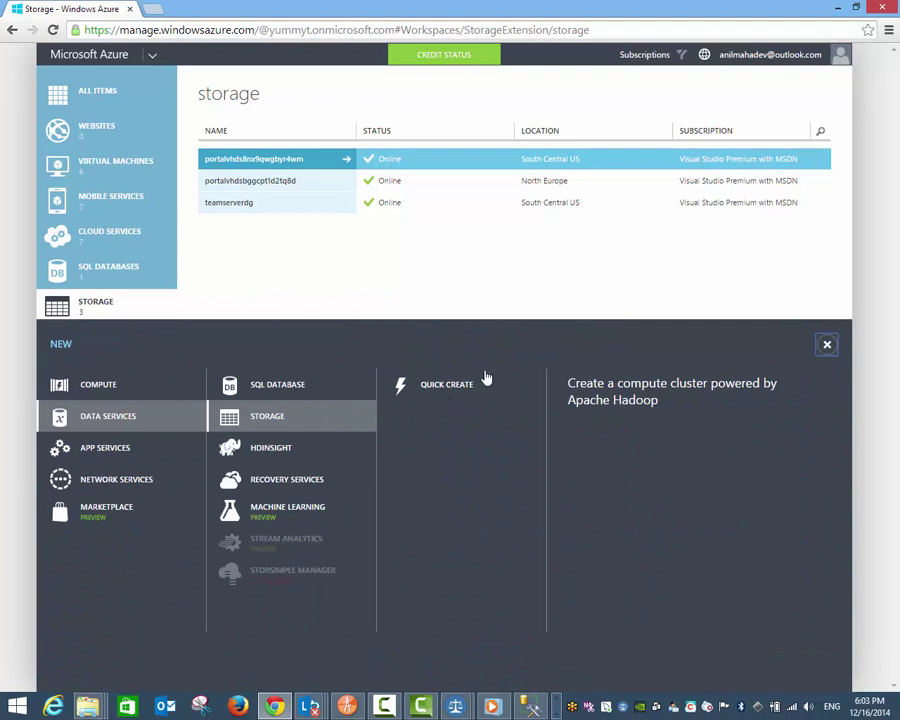
pyautogui.click(469, 388)
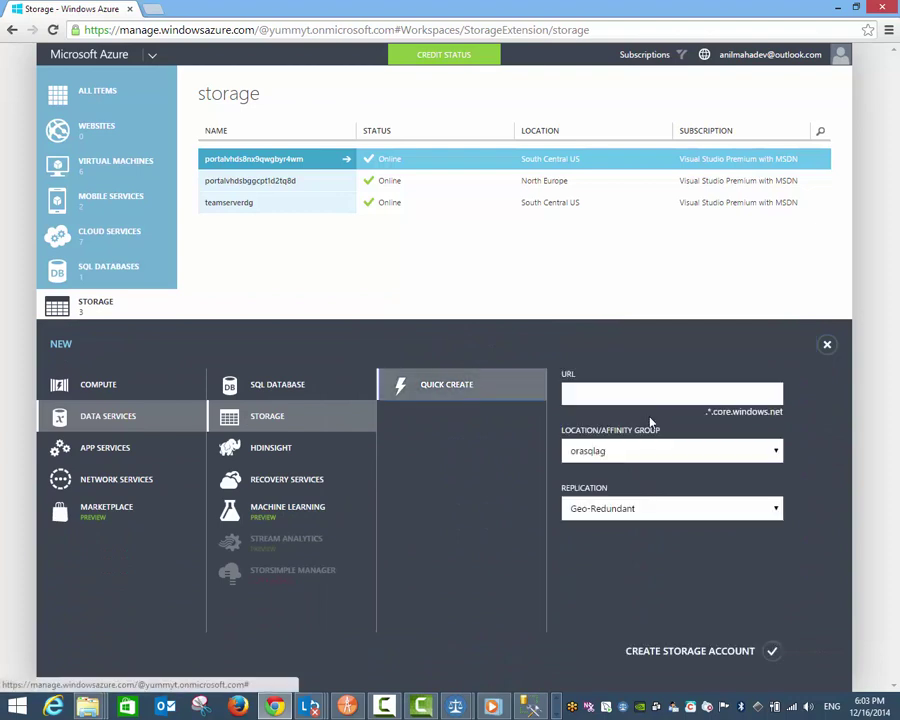
pyautogui.click(673, 450)
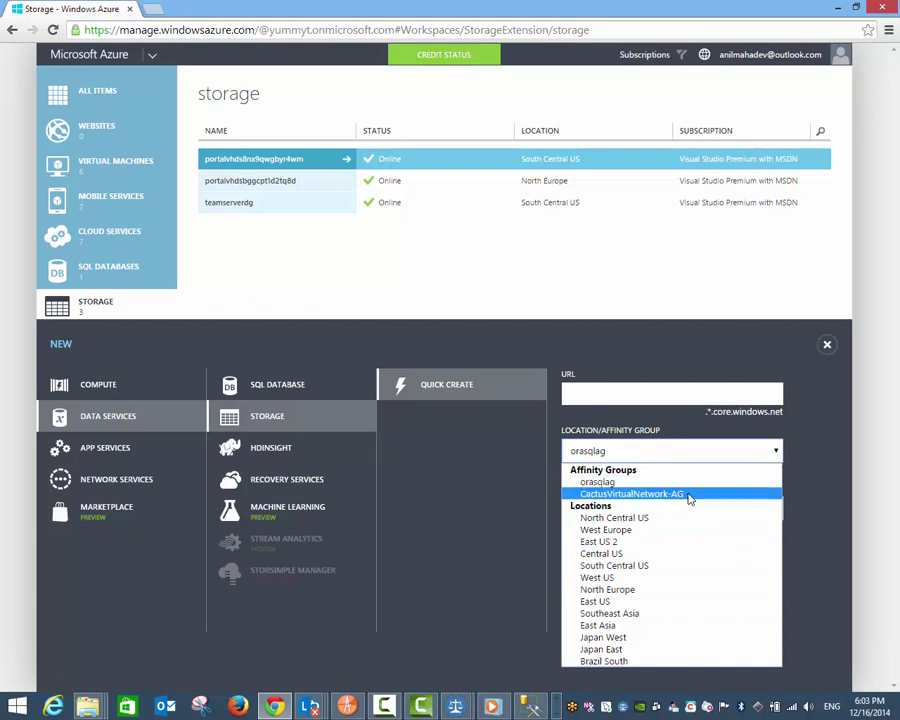
pyautogui.click(681, 396)
pyautogui.write('cactus')
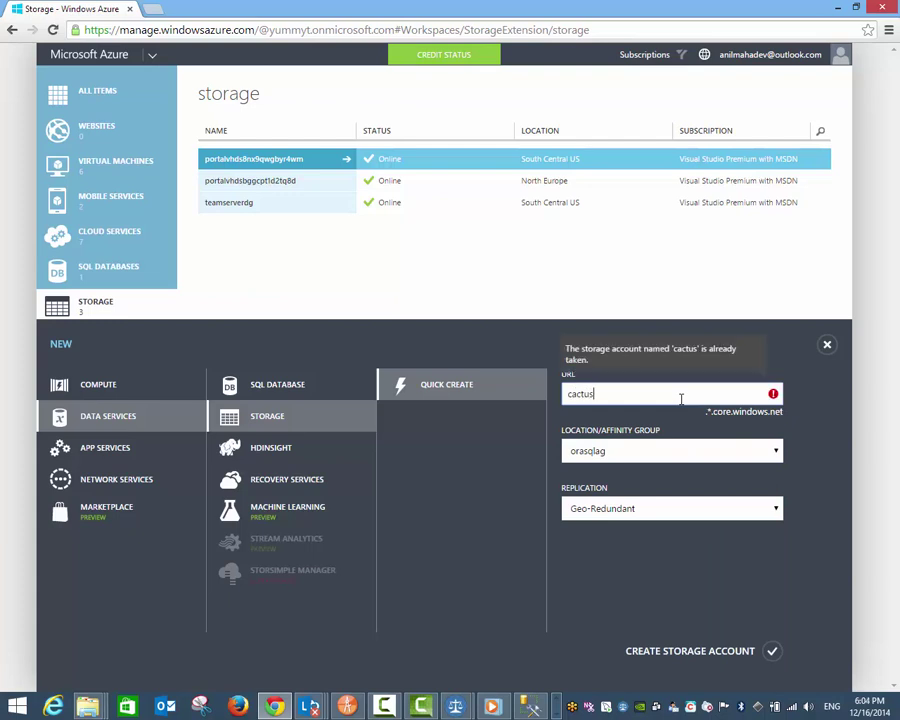
pyautogui.write('sg')
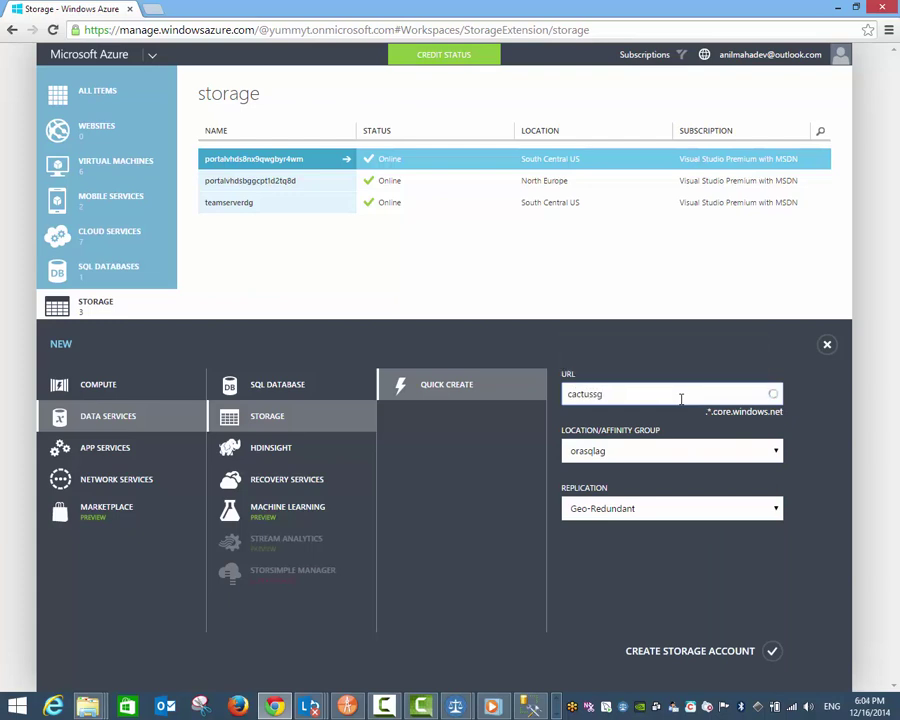
pyautogui.click(726, 453)
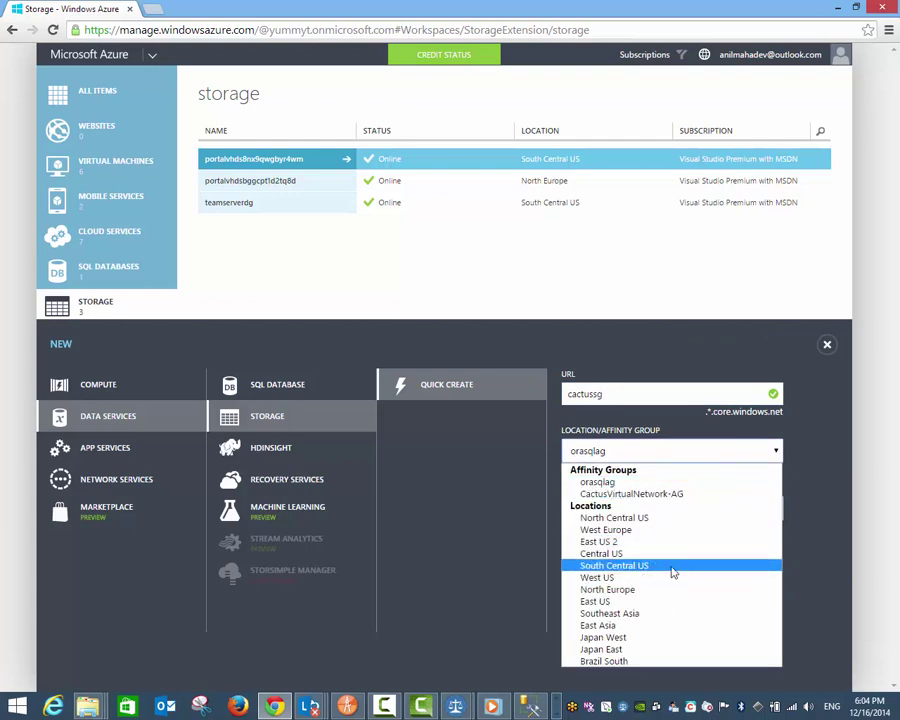
pyautogui.click(678, 495)
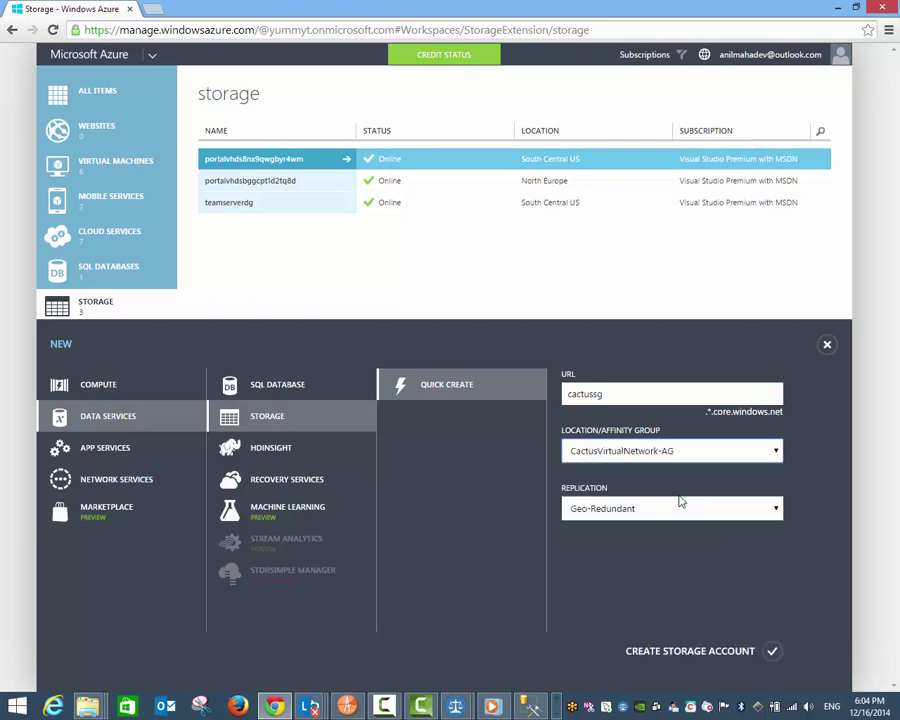
# Step: Submit cactussg with Locally Redundant replication and dismiss the failure and network-success notifications
pyautogui.click(776, 509)
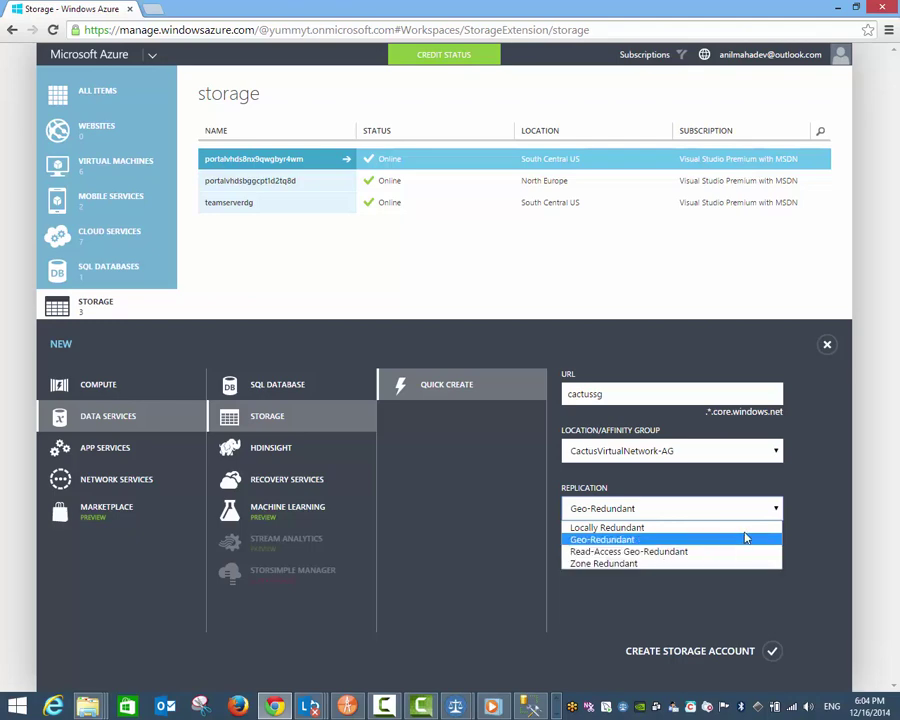
pyautogui.click(743, 540)
pyautogui.click(740, 514)
pyautogui.click(740, 514)
pyautogui.press('Up')
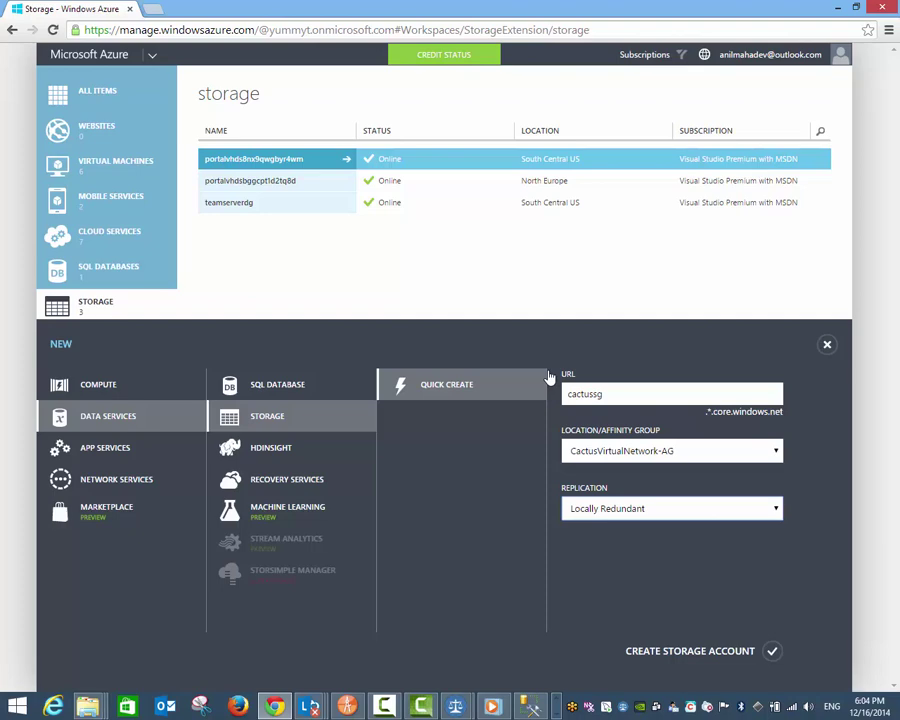
pyautogui.click(716, 651)
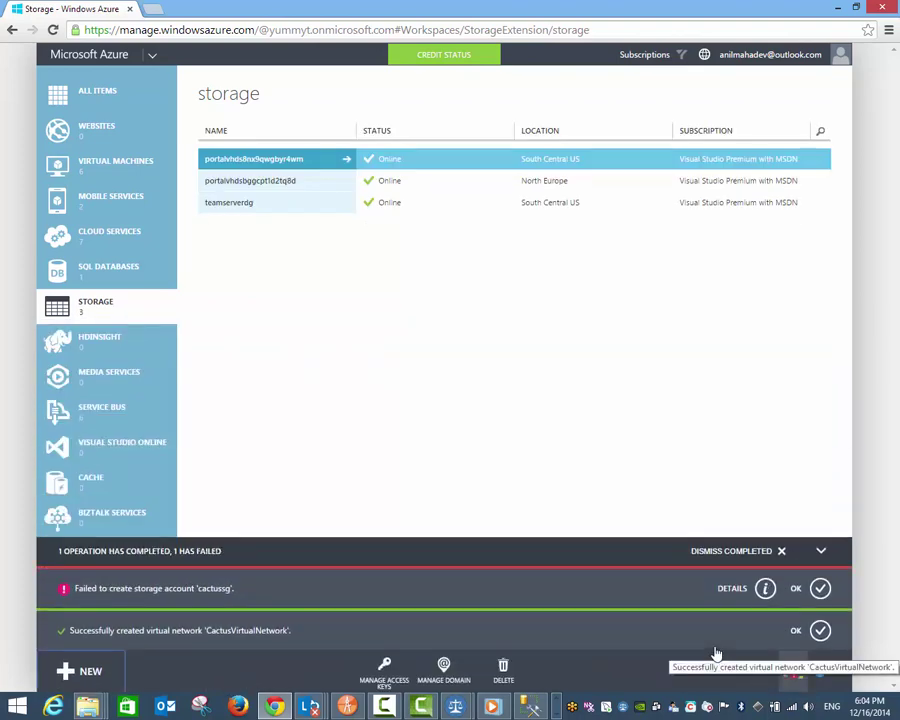
pyautogui.click(819, 588)
pyautogui.click(818, 631)
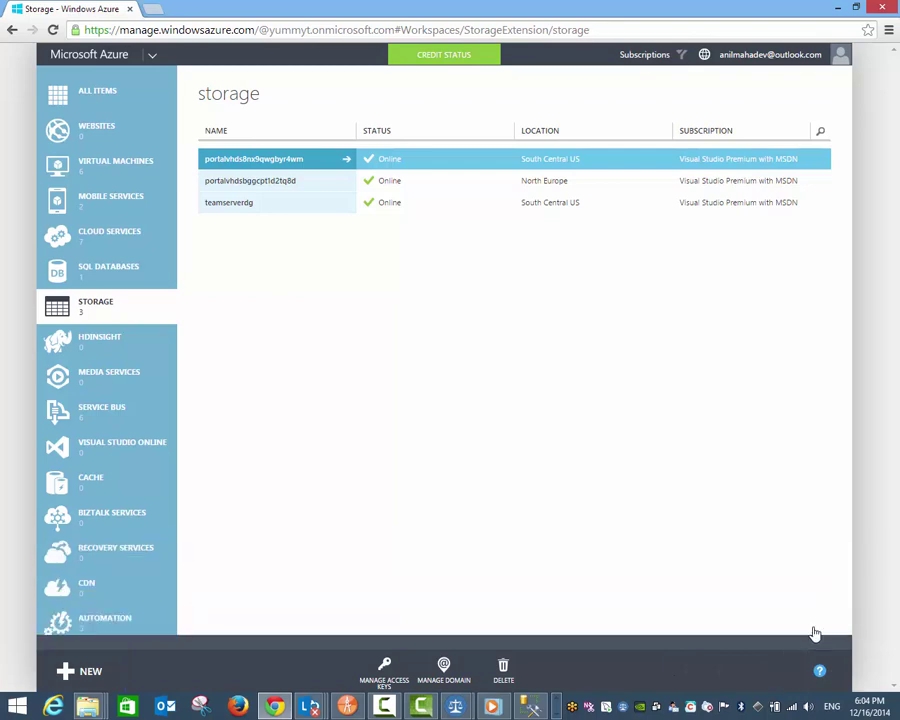
# Step: Open the storage quick-create form and close it without changes
pyautogui.click(110, 679)
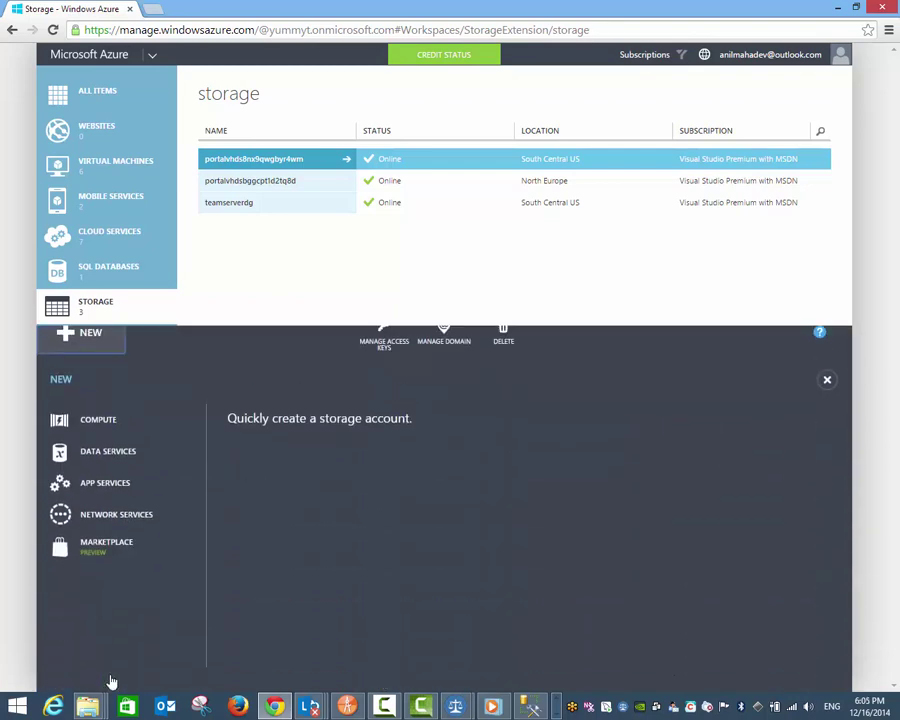
pyautogui.click(502, 386)
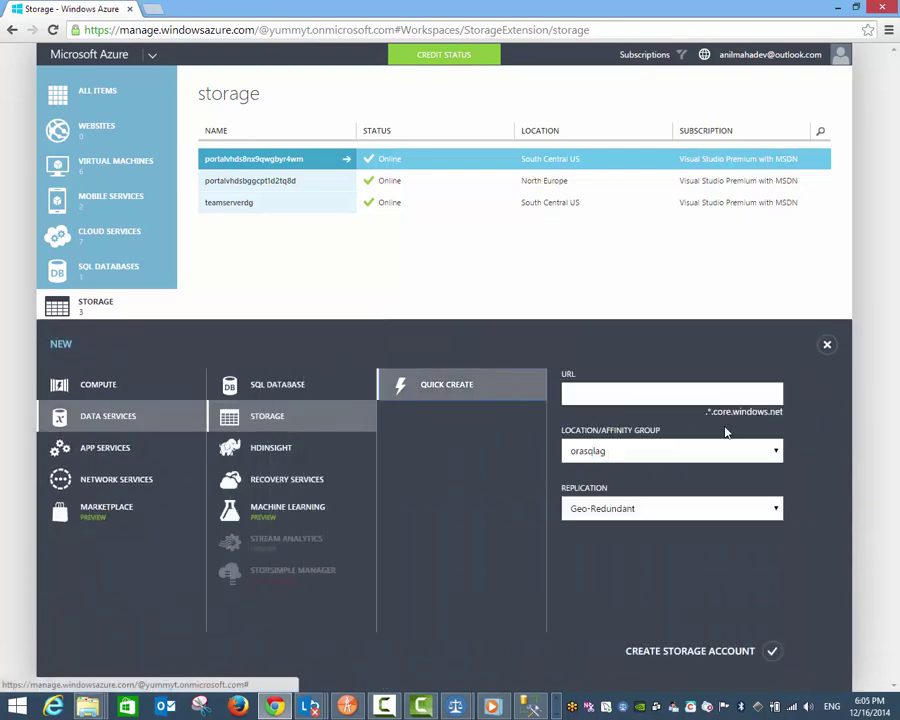
pyautogui.click(727, 450)
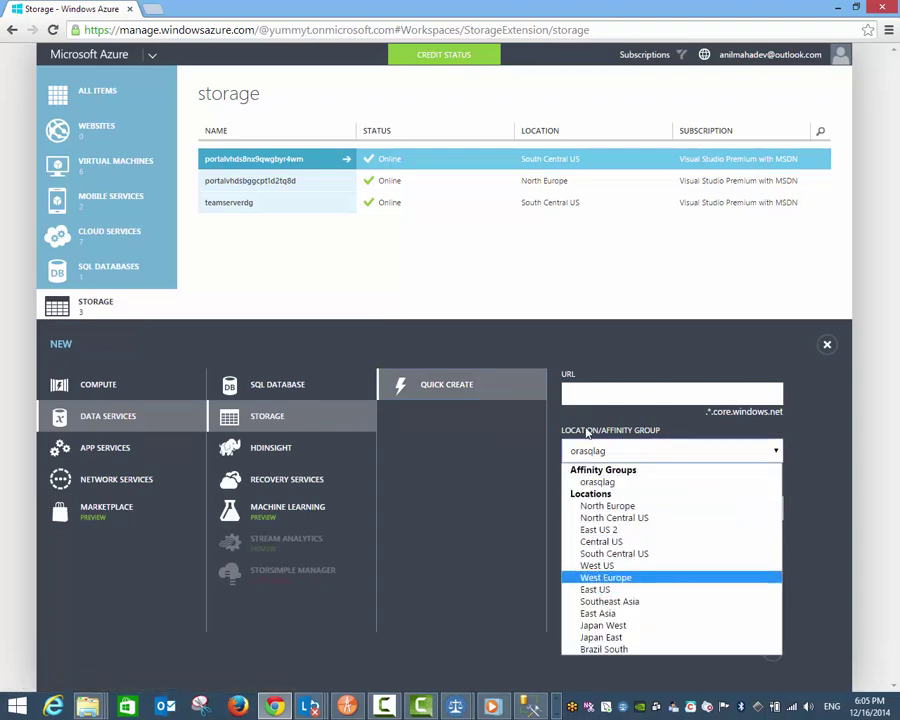
pyautogui.click(344, 217)
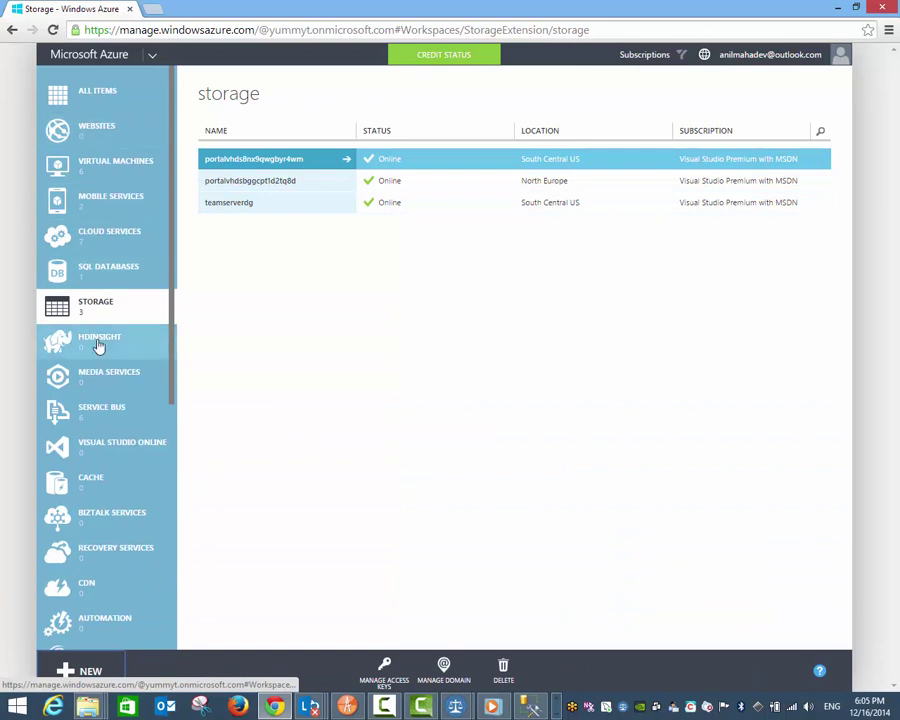
# Step: Check CactusVirtualNetwork on the Networks page, then show the six stopped virtual machines
pyautogui.scroll(-3, 117, 447)
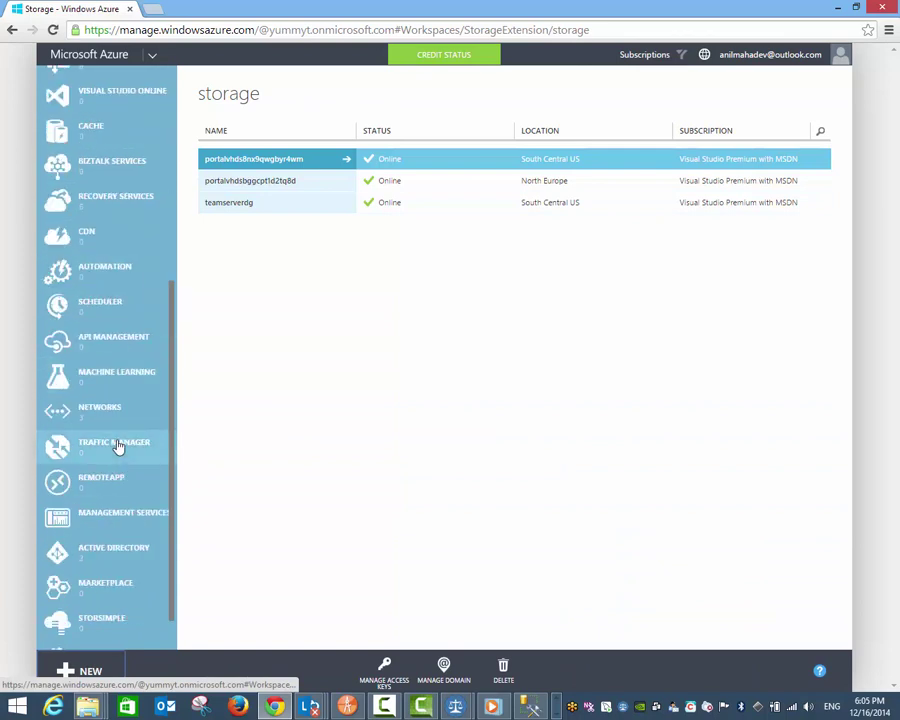
pyautogui.click(117, 414)
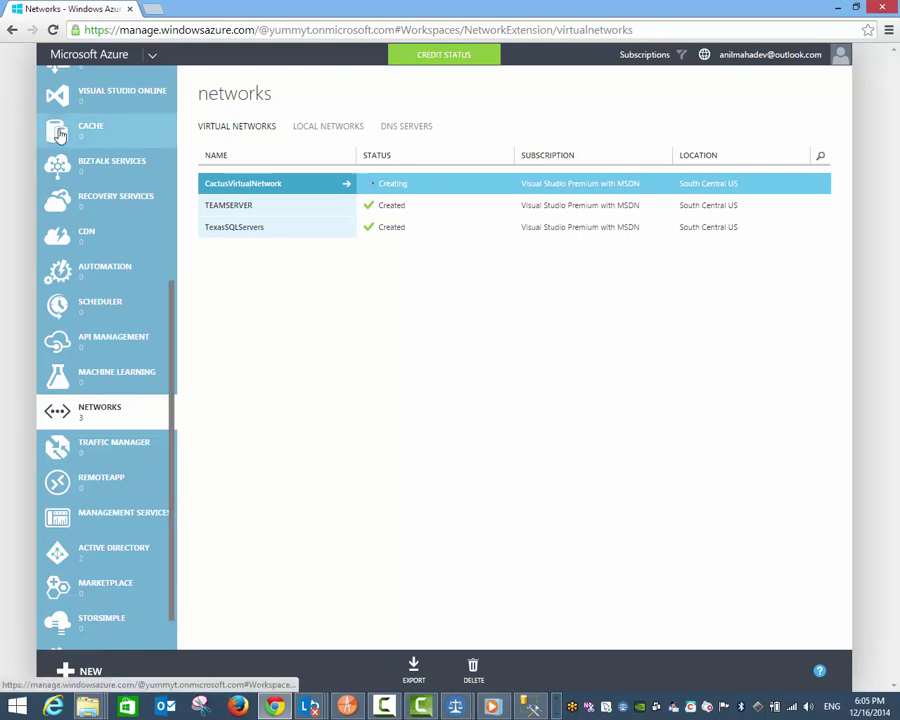
pyautogui.scroll(-1, 115, 282)
pyautogui.scroll(6, 115, 280)
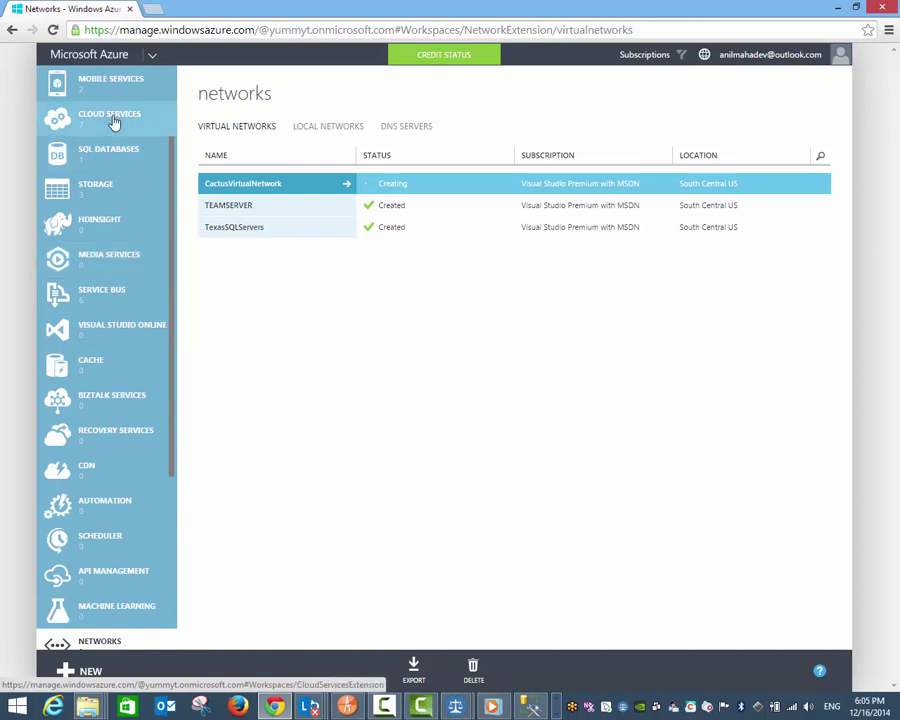
pyautogui.scroll(3, 114, 121)
pyautogui.click(114, 160)
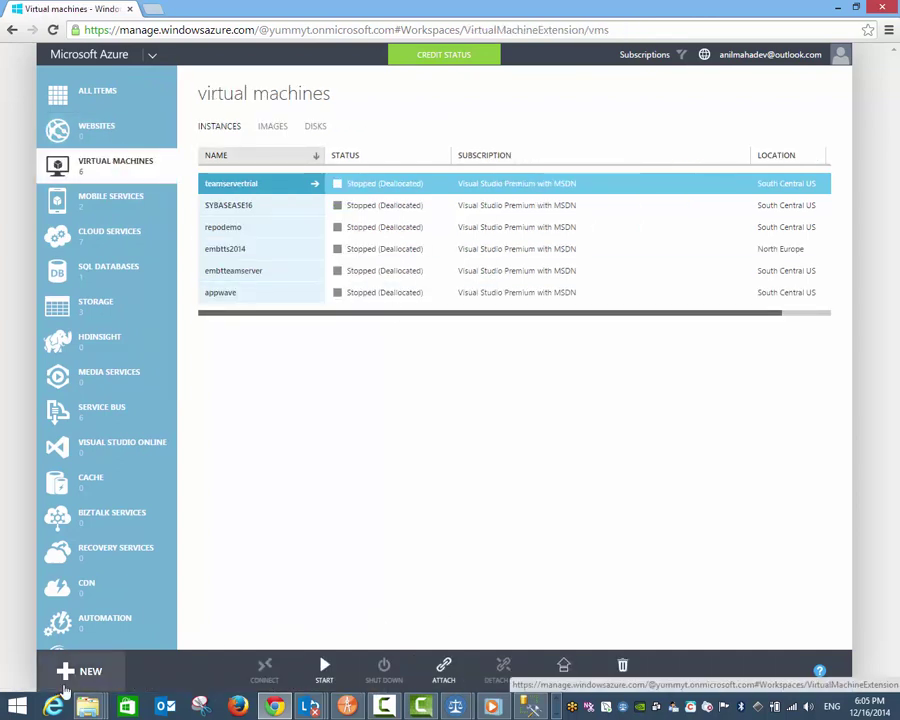
# Step: Open the + NEW panel at the virtual machine quick-create and gallery choices
pyautogui.click(72, 684)
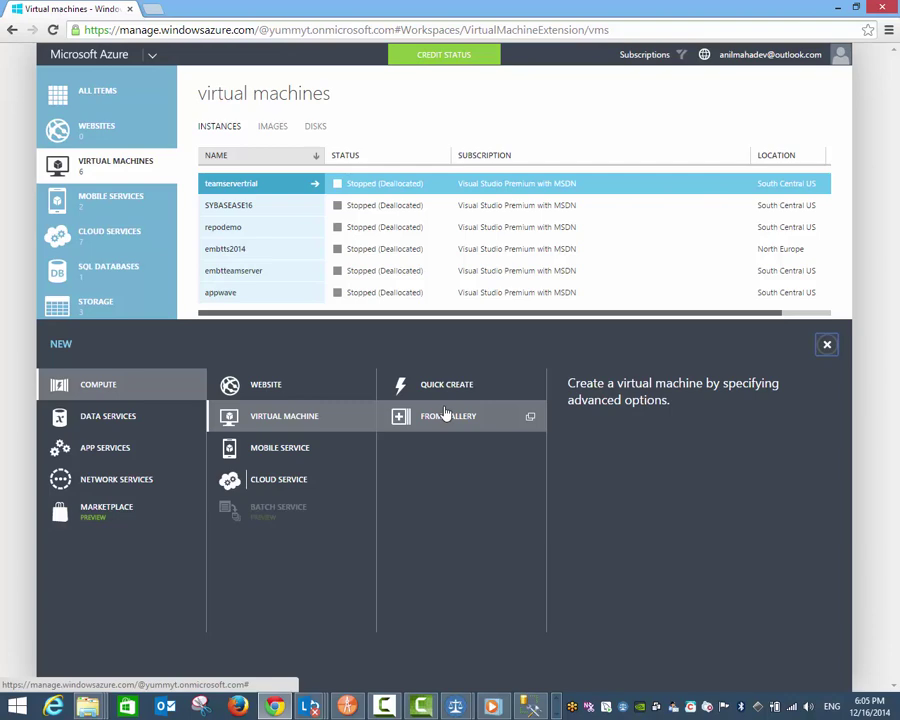
# Step: Start a gallery virtual machine and filter the Choose an Image list to SQL SERVER
pyautogui.click(527, 417)
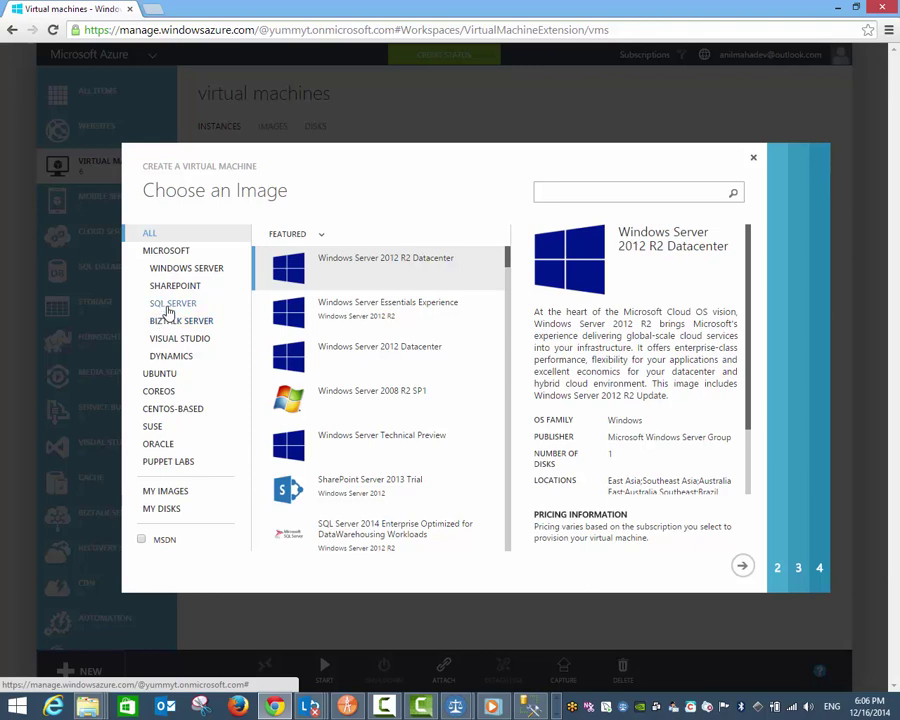
pyautogui.click(167, 307)
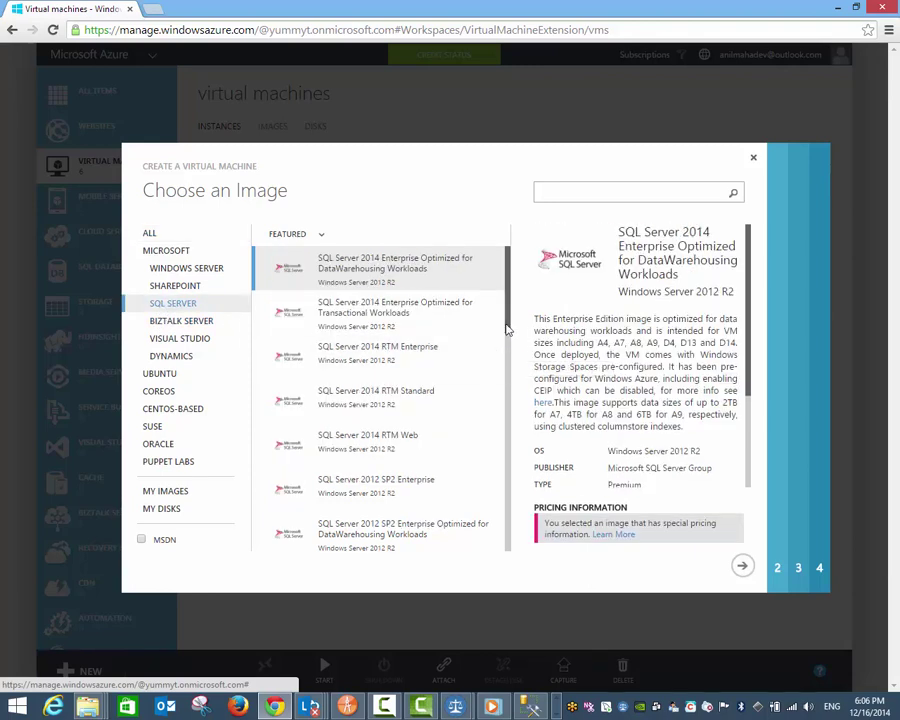
# Step: Launch Magnifier from Windows search using 'mag'
pyautogui.press('super')
pyautogui.write('mag')
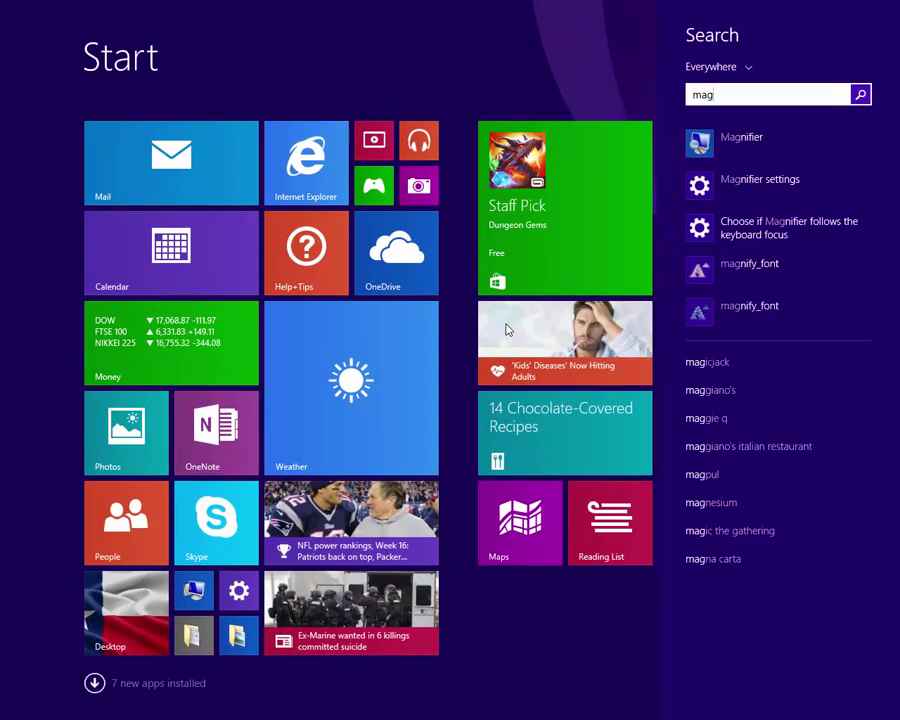
pyautogui.press('Down')
pyautogui.press('Return')
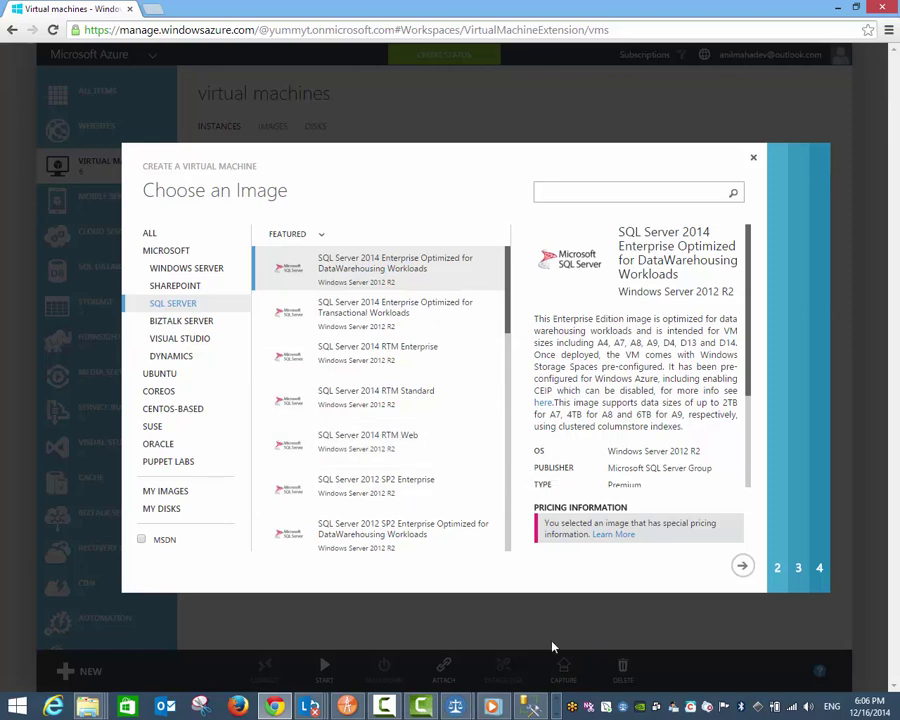
# Step: Bring up the Magnifier window and enlarge the screen to 200%
pyautogui.click(562, 706)
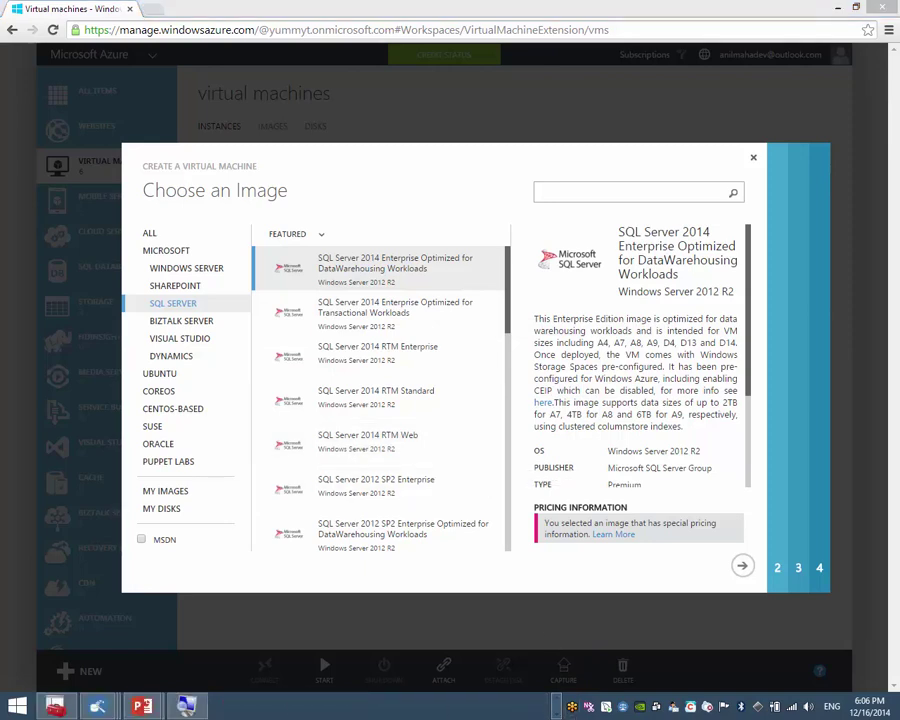
pyautogui.click(186, 706)
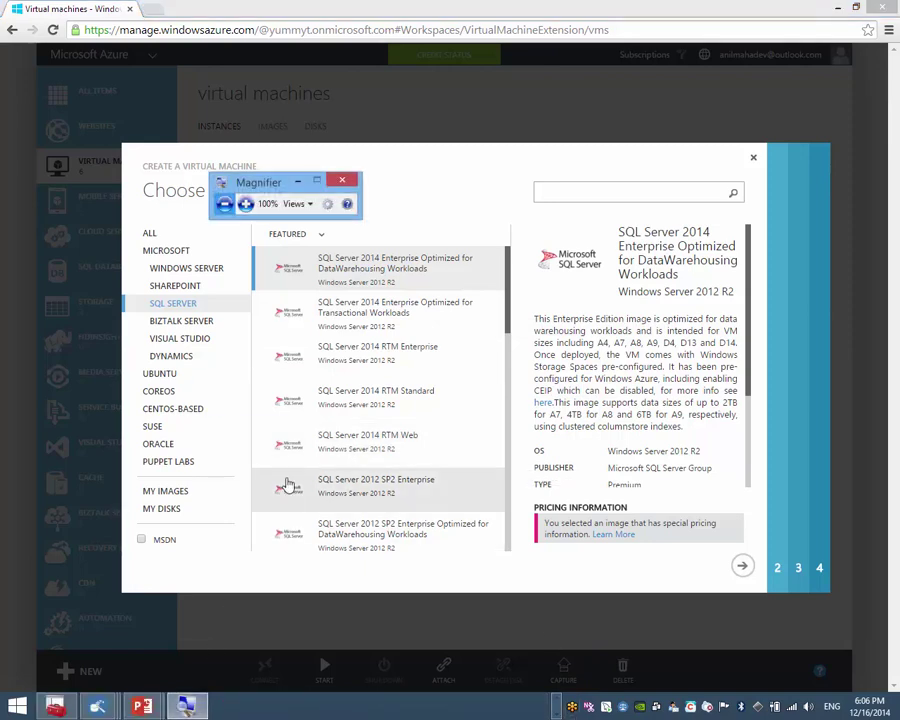
pyautogui.click(245, 204)
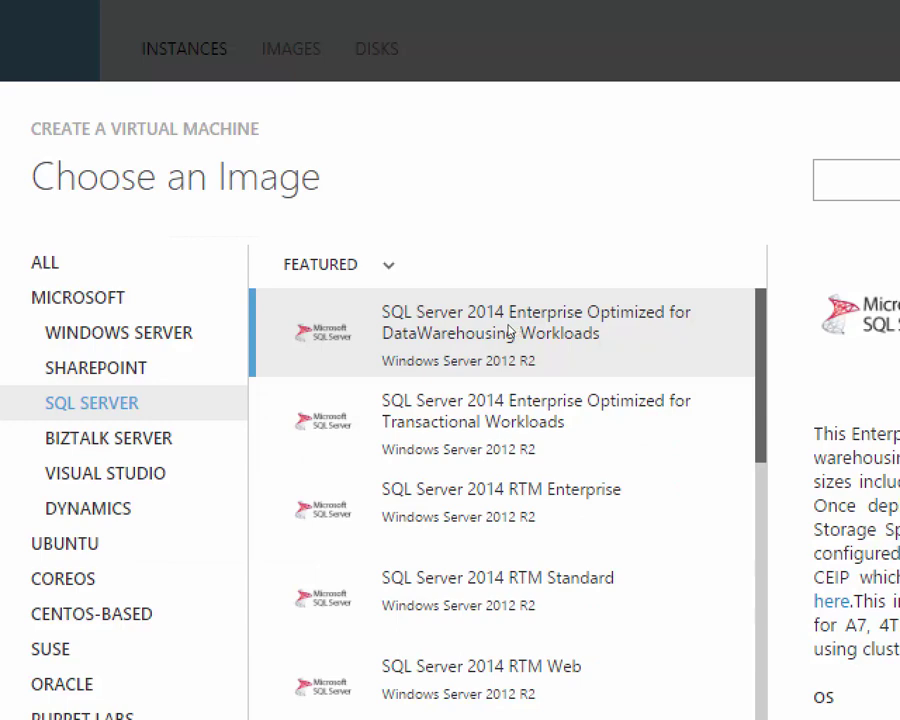
# Step: Scroll the SQL Server images down to the SQL Server 2008 R2 SP2 and SP3 editions
pyautogui.scroll(-4, 508, 333)
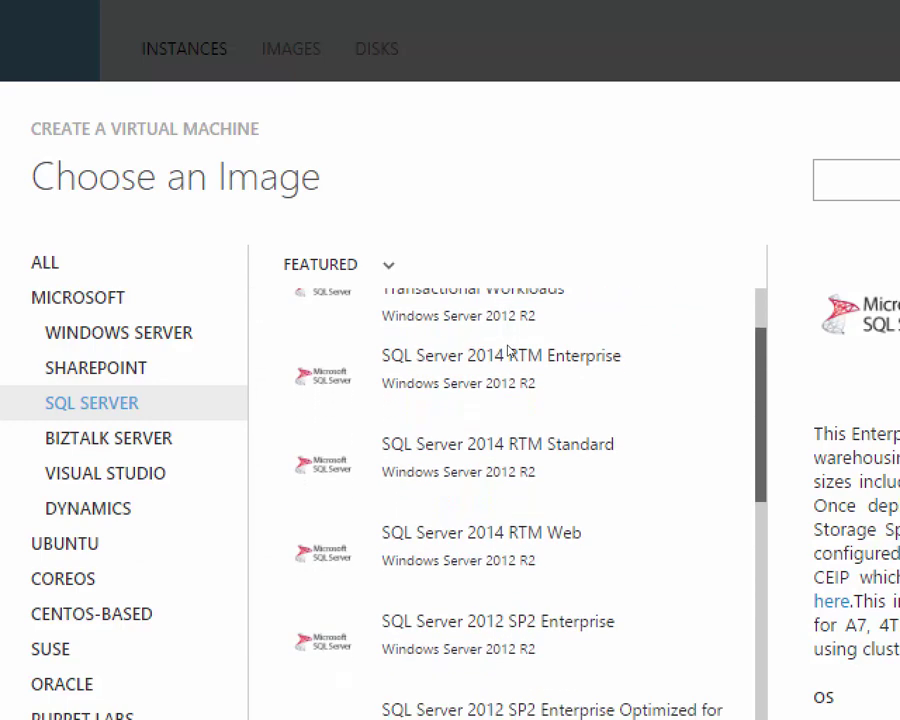
pyautogui.scroll(-5, 510, 357)
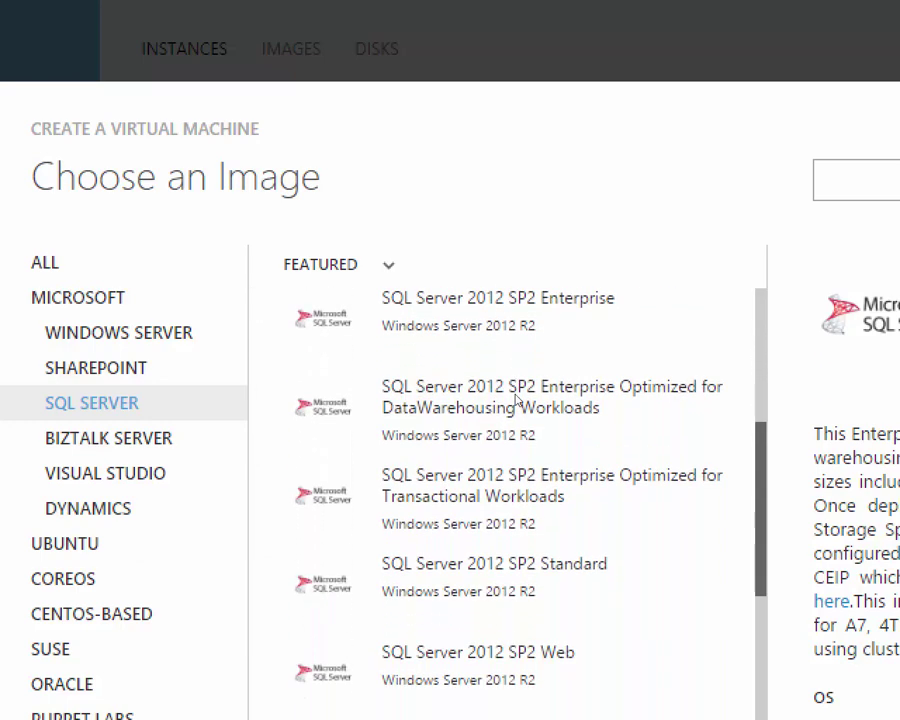
pyautogui.scroll(-3, 528, 440)
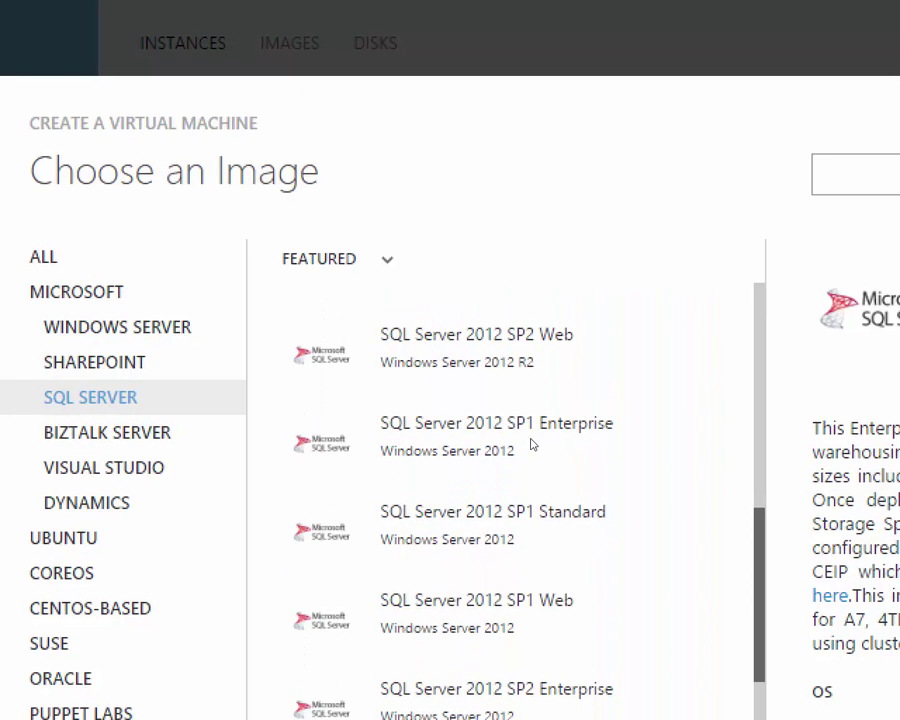
pyautogui.scroll(-3, 532, 460)
pyautogui.scroll(-6, 533, 478)
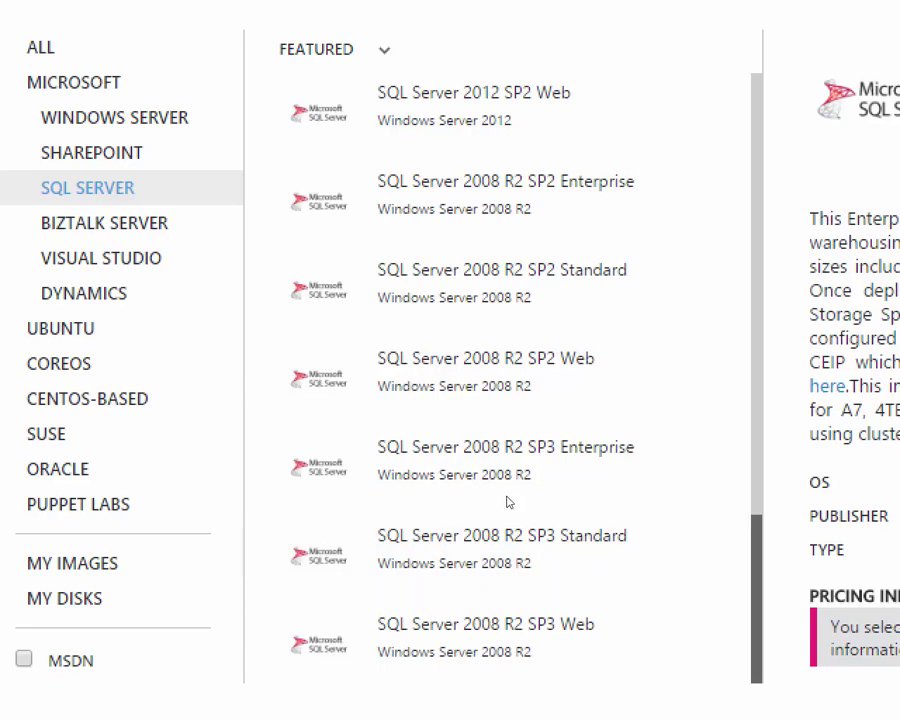
pyautogui.scroll(5, 507, 502)
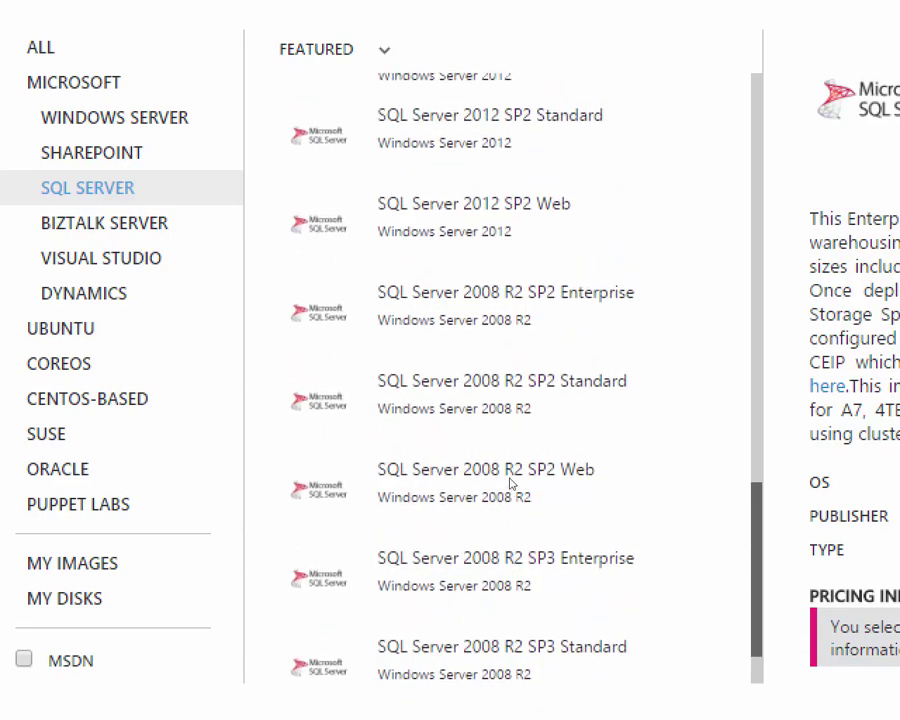
pyautogui.scroll(5, 510, 463)
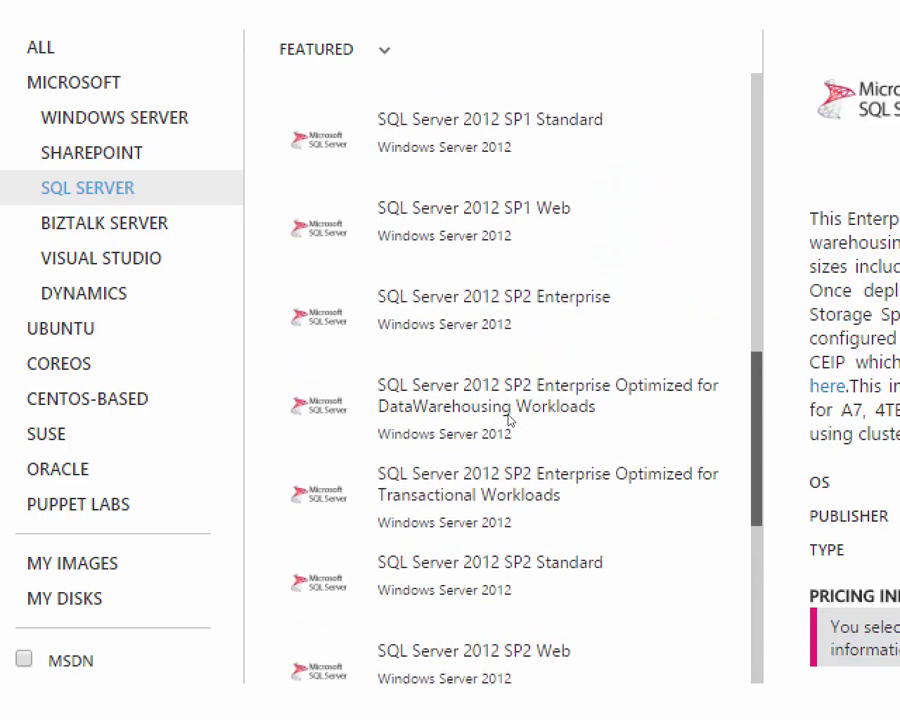
pyautogui.scroll(5, 510, 400)
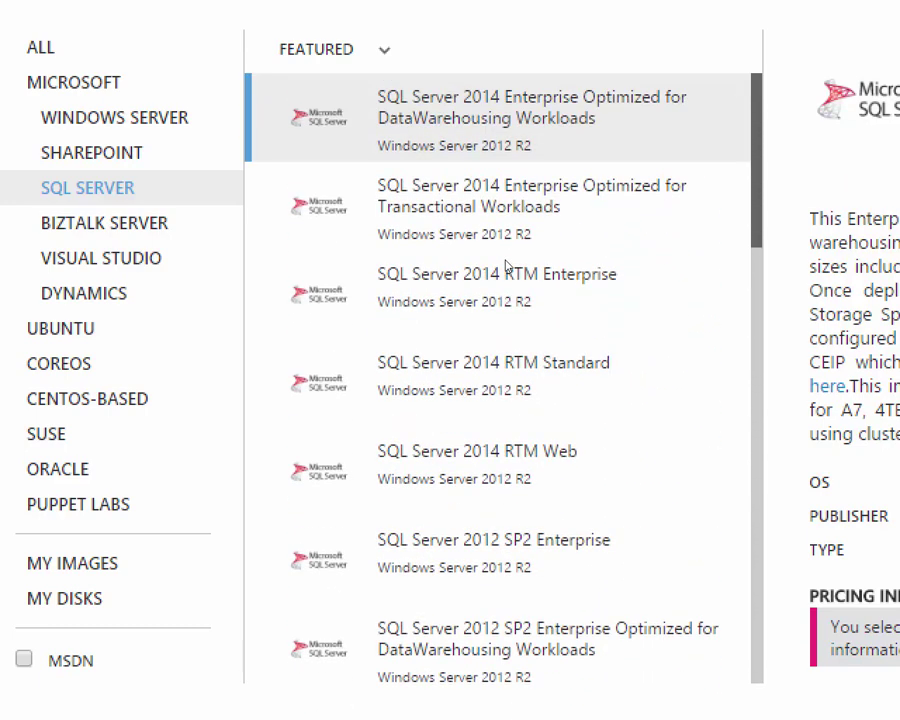
pyautogui.scroll(-1, 513, 350)
pyautogui.scroll(-10, 515, 352)
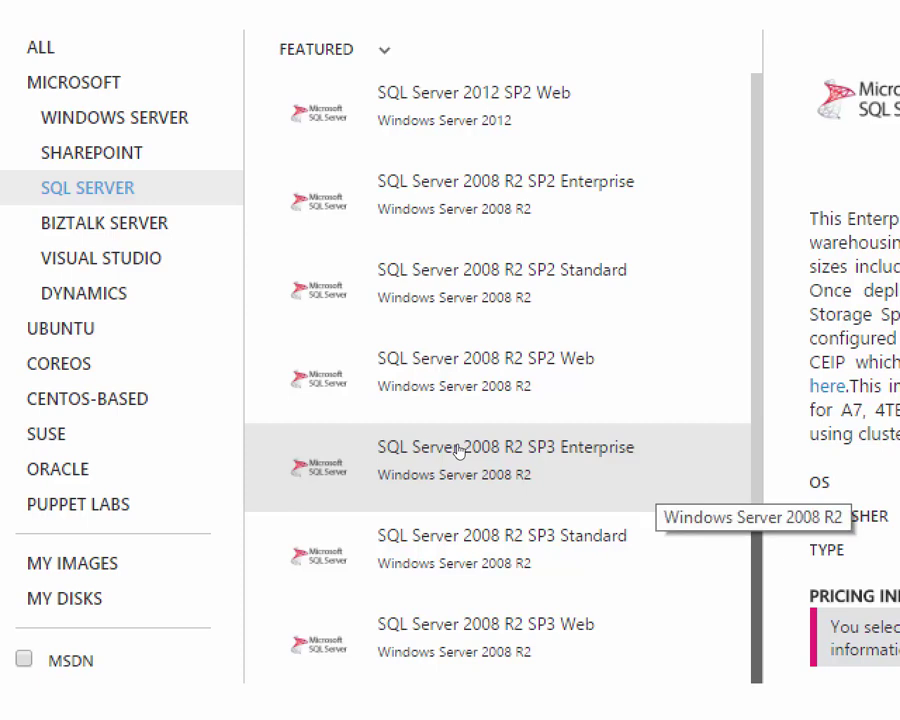
pyautogui.scroll(3, 457, 450)
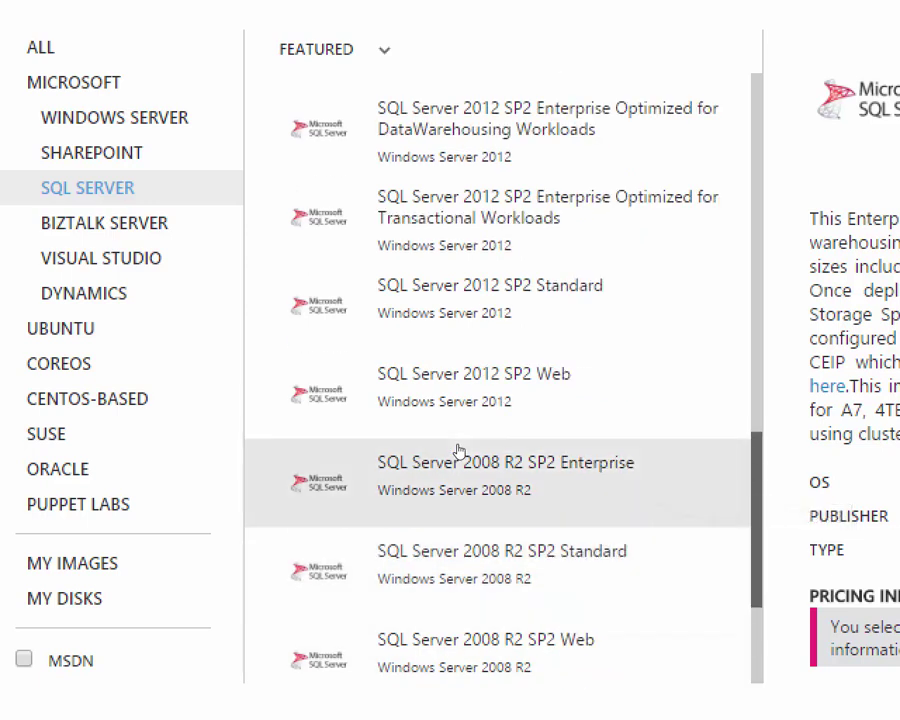
pyautogui.scroll(-2, 457, 450)
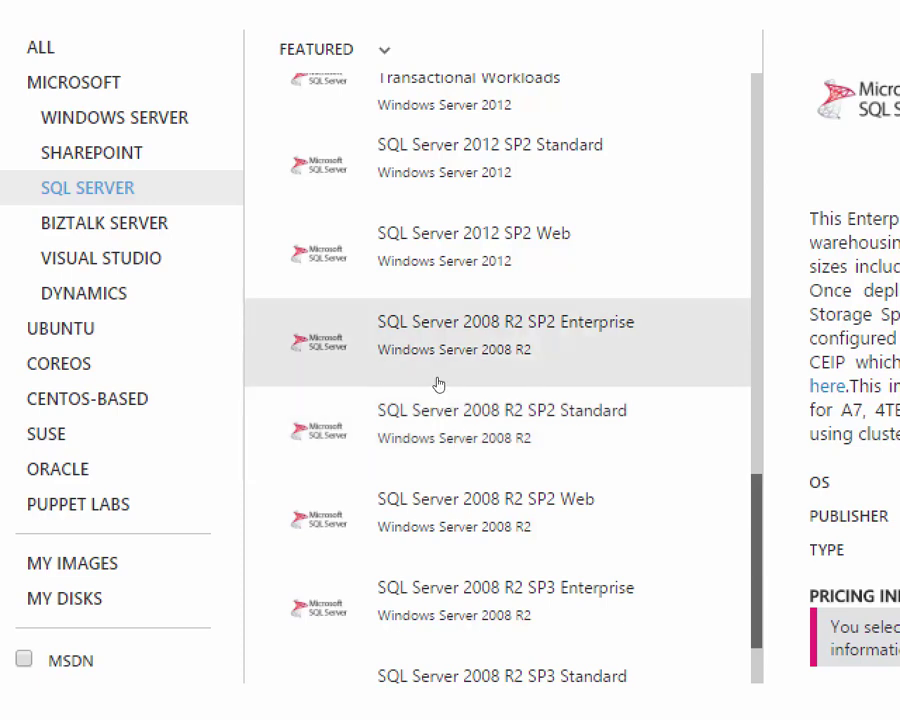
pyautogui.scroll(2, 446, 414)
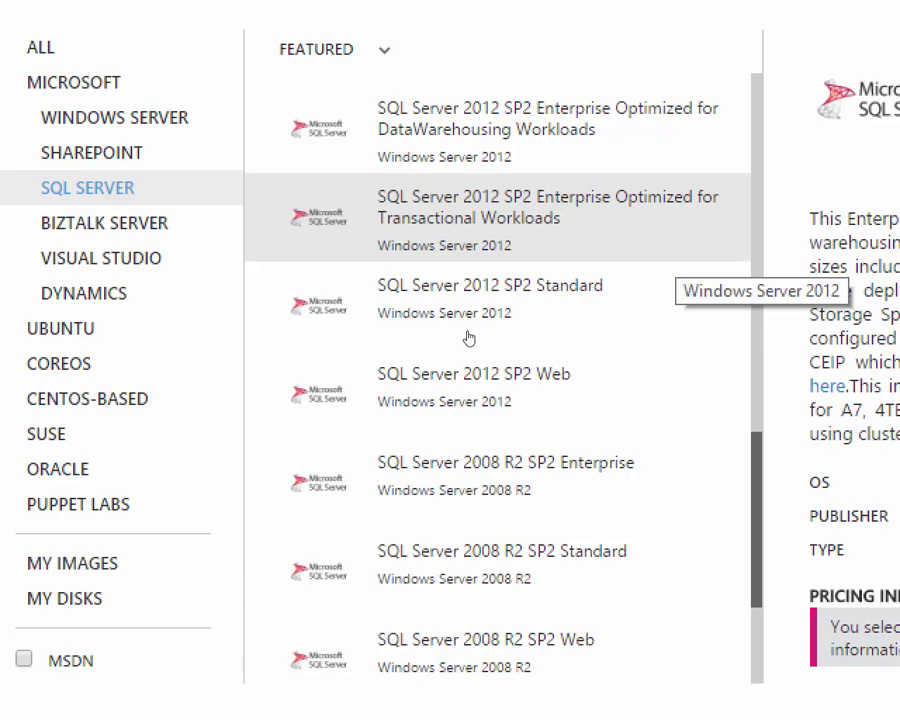
pyautogui.scroll(12, 466, 340)
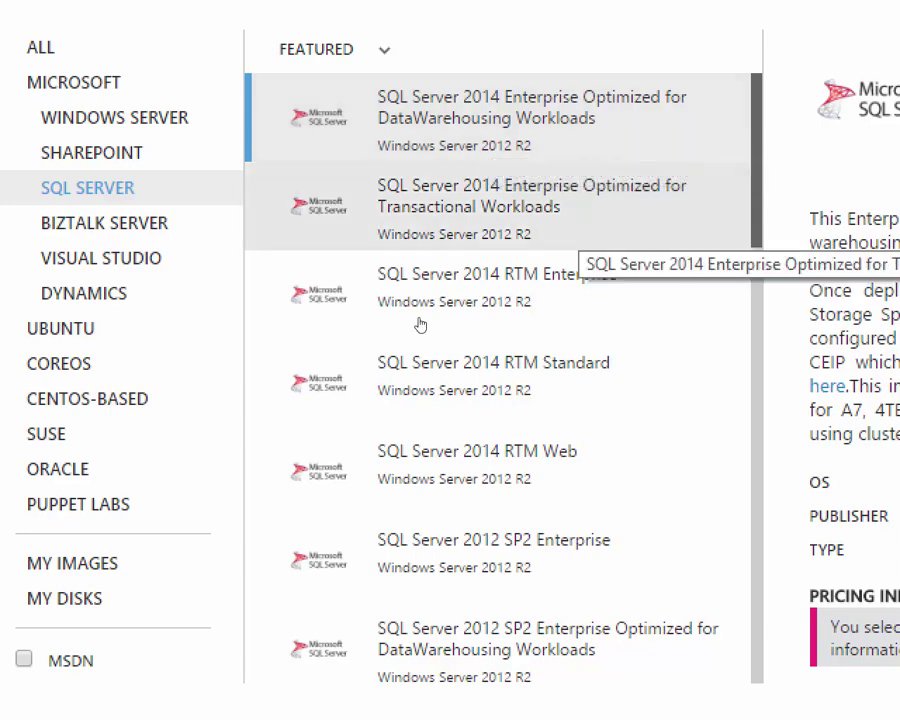
pyautogui.scroll(-2, 420, 325)
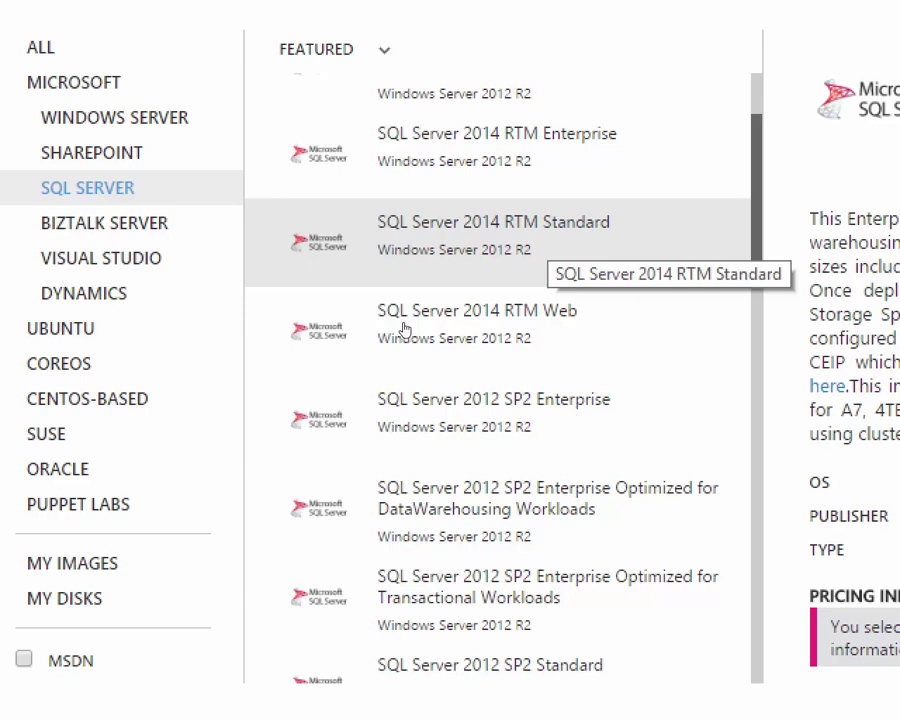
pyautogui.scroll(2, 404, 328)
pyautogui.scroll(-2, 404, 328)
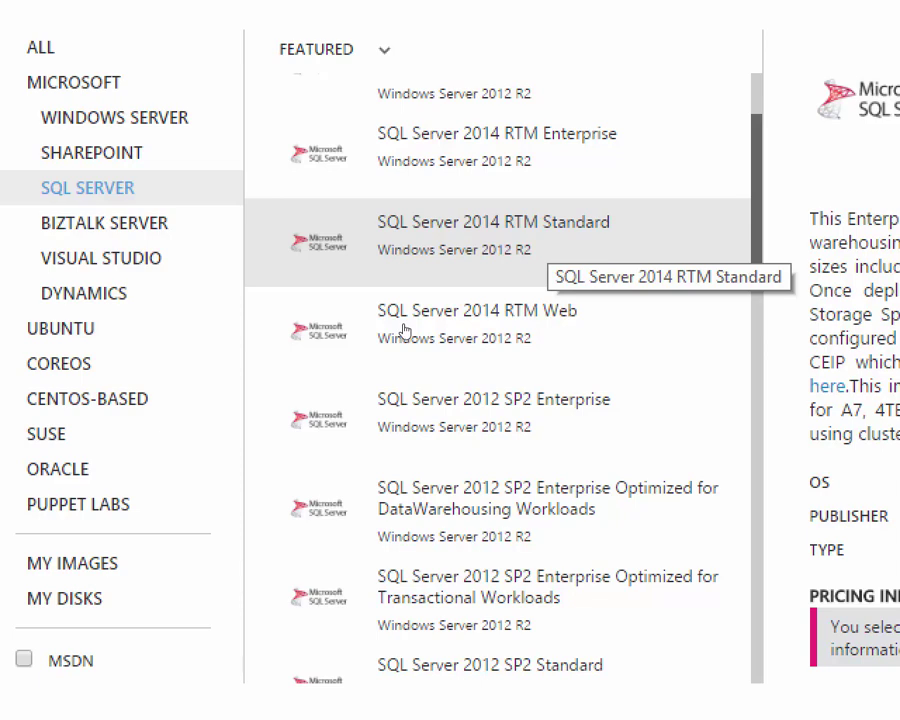
pyautogui.scroll(2, 403, 331)
pyautogui.scroll(-6, 400, 363)
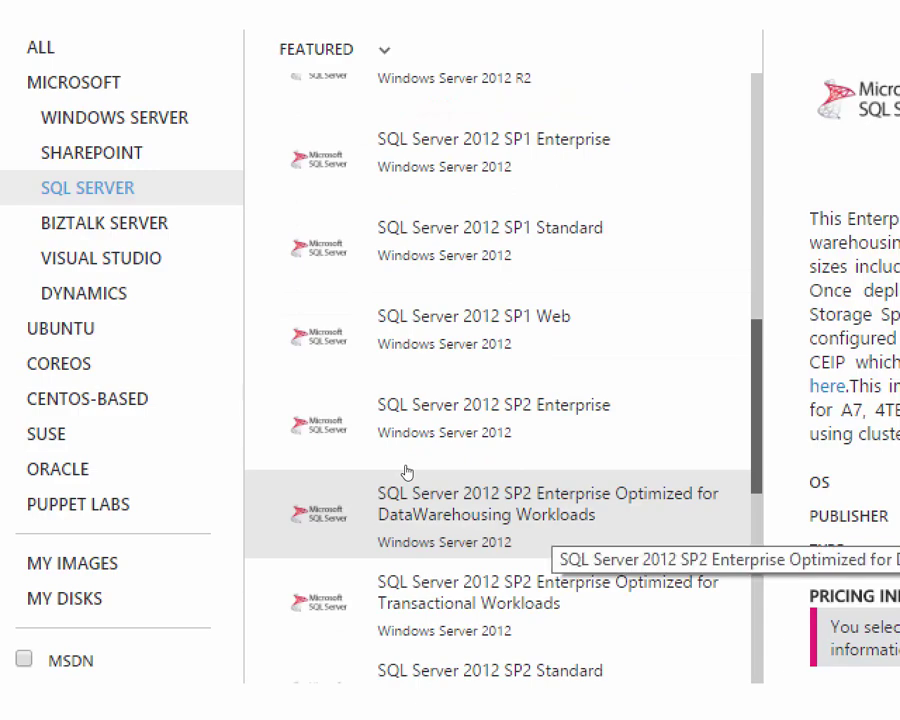
pyautogui.rightClick(597, 597)
# Step: Dismiss the page options popup and check that CactusVirtualNetwork shows Created under Networks
pyautogui.click(229, 548)
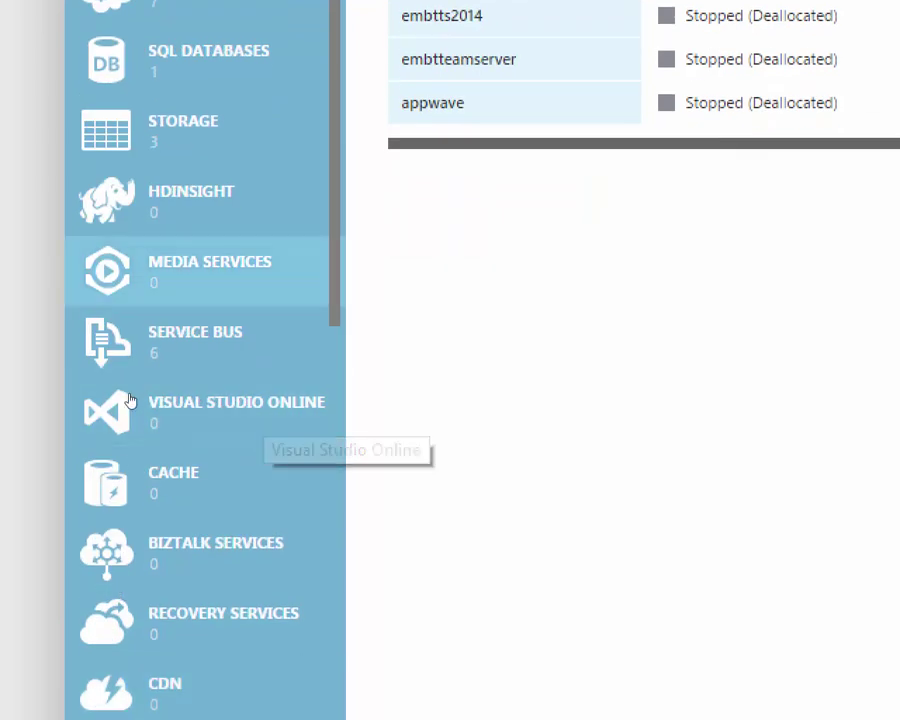
pyautogui.scroll(-3, 170, 300)
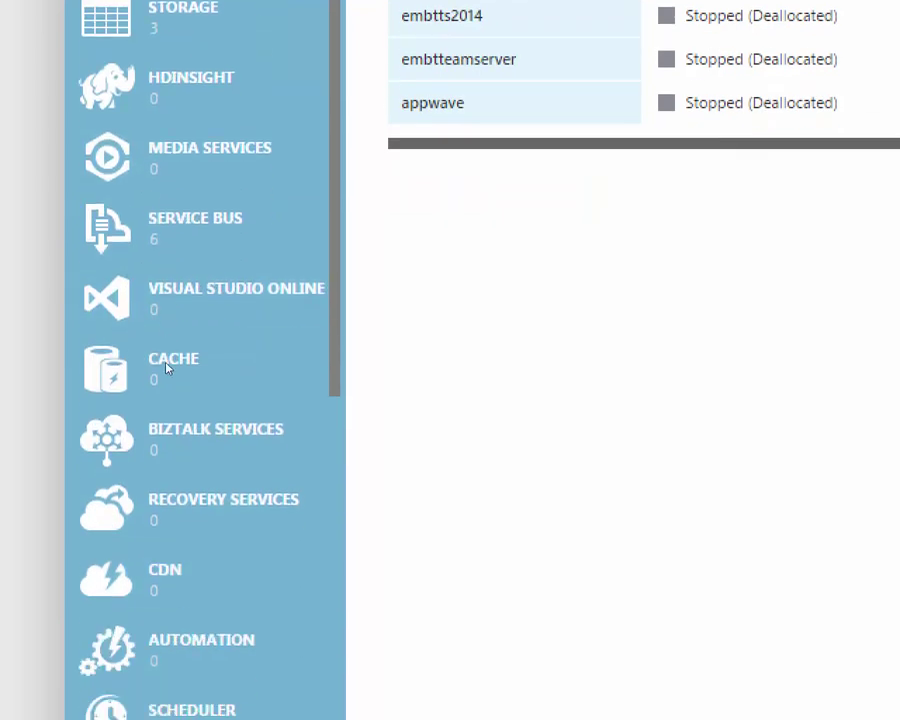
pyautogui.scroll(3, 166, 266)
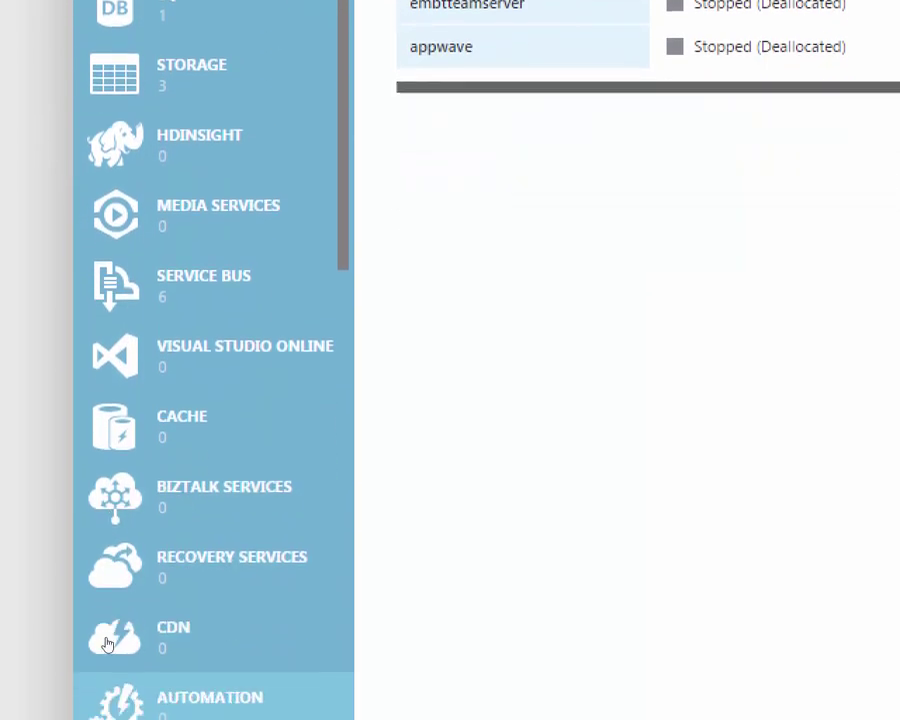
pyautogui.scroll(-4, 80, 540)
pyautogui.scroll(-3, 80, 540)
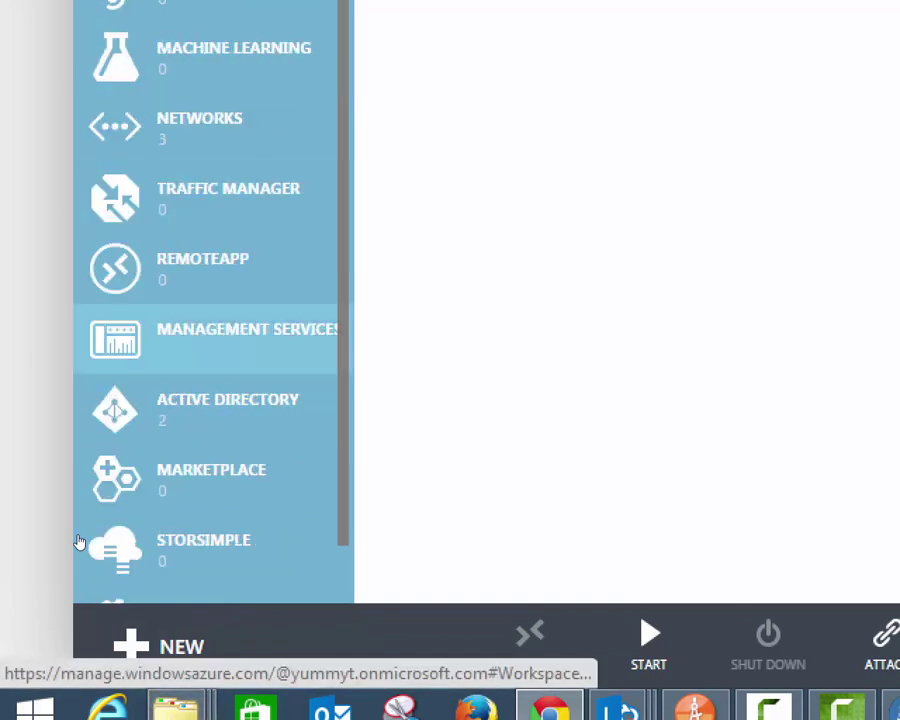
pyautogui.click(200, 60)
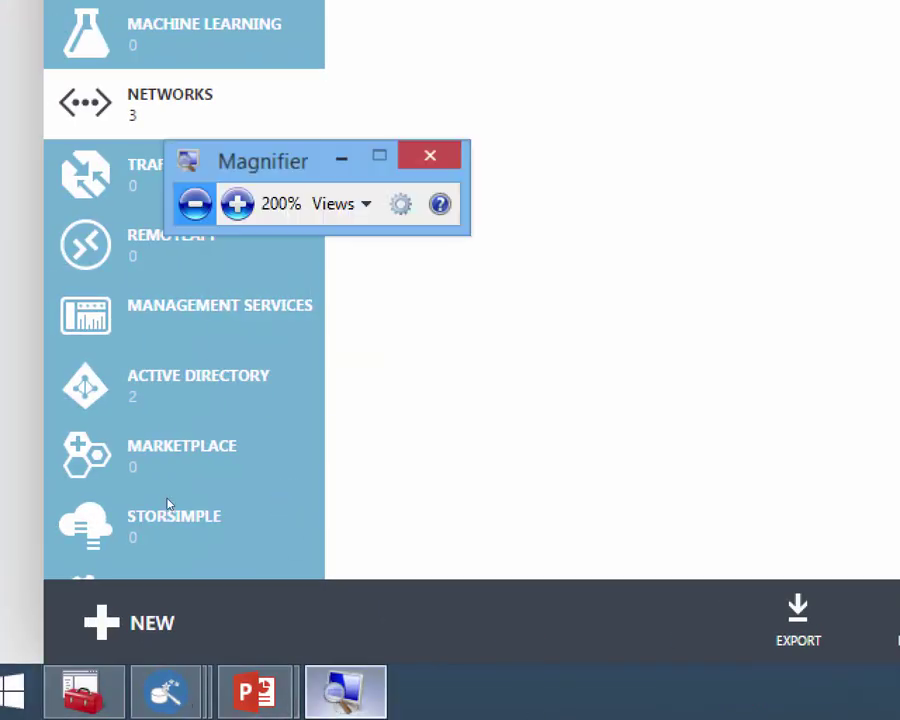
# Step: Zoom the view out and open the Storage page listing three online accounts
pyautogui.press('super+minus')
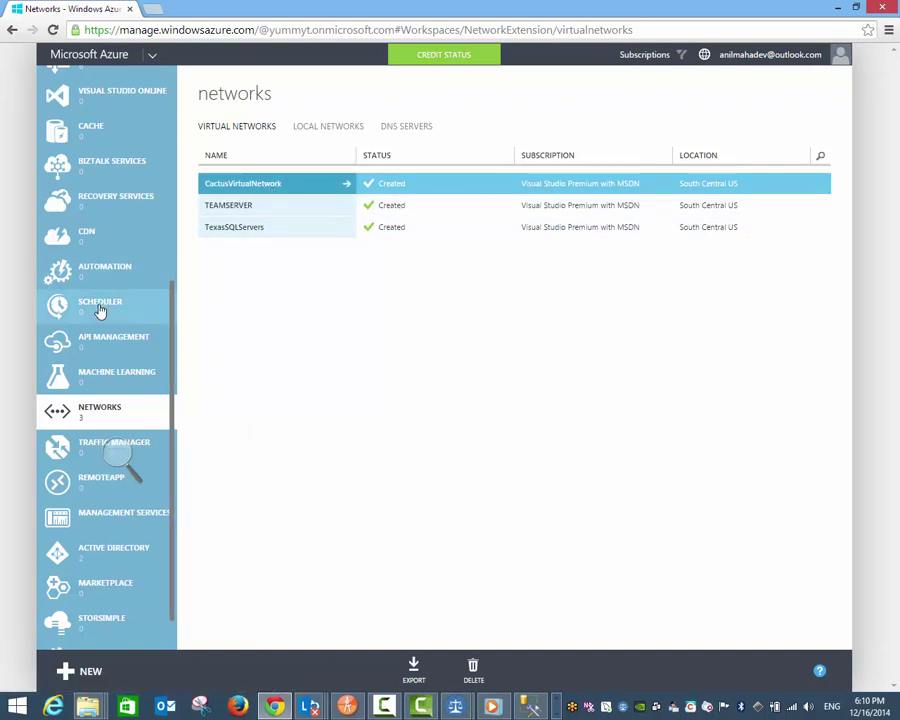
pyautogui.scroll(4, 104, 288)
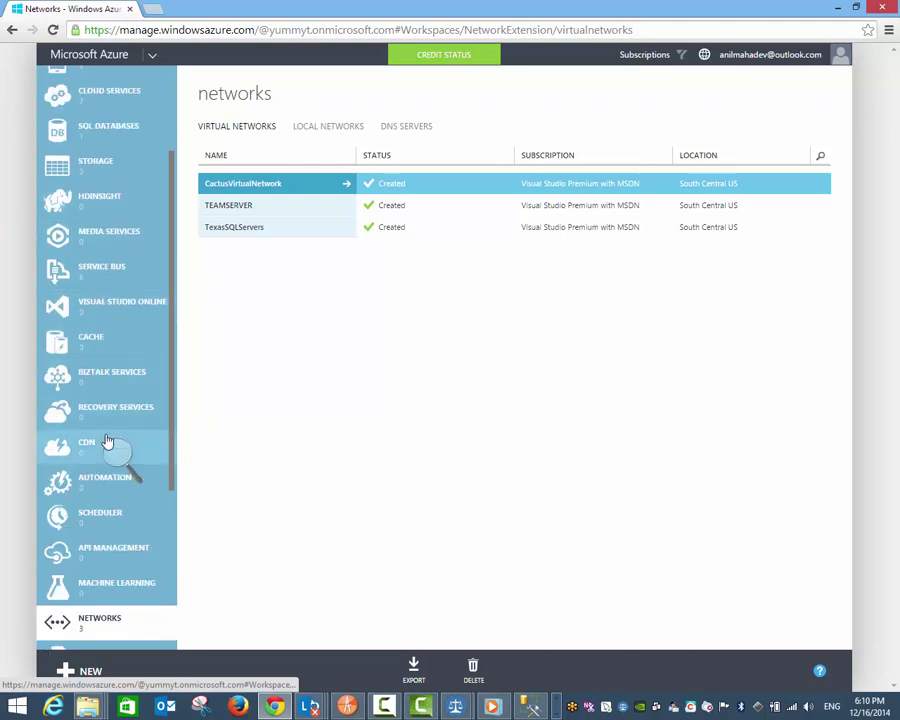
pyautogui.click(54, 167)
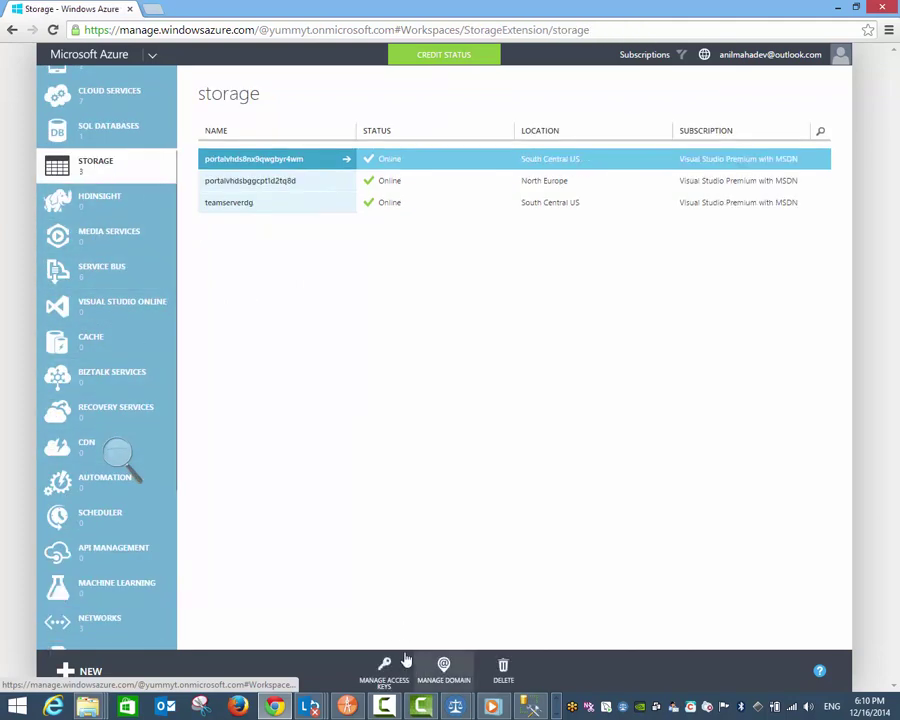
# Step: Quick-create the storage account cactussg in South Central US
pyautogui.click(100, 667)
pyautogui.click(118, 455)
pyautogui.click(330, 417)
pyautogui.click(422, 392)
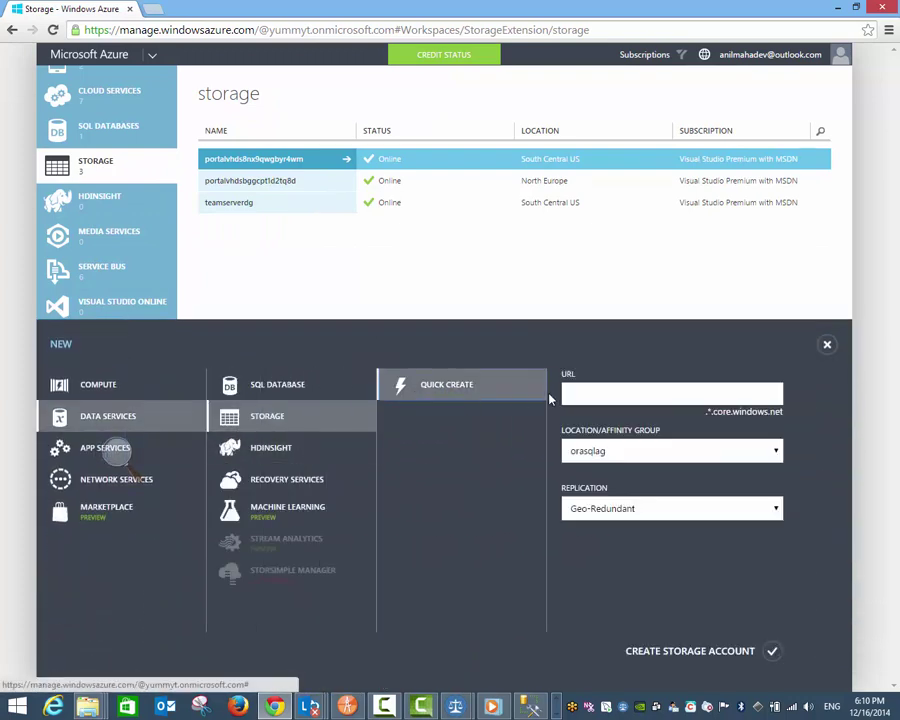
pyautogui.click(574, 393)
pyautogui.write('csc')
pyautogui.write('tussg')
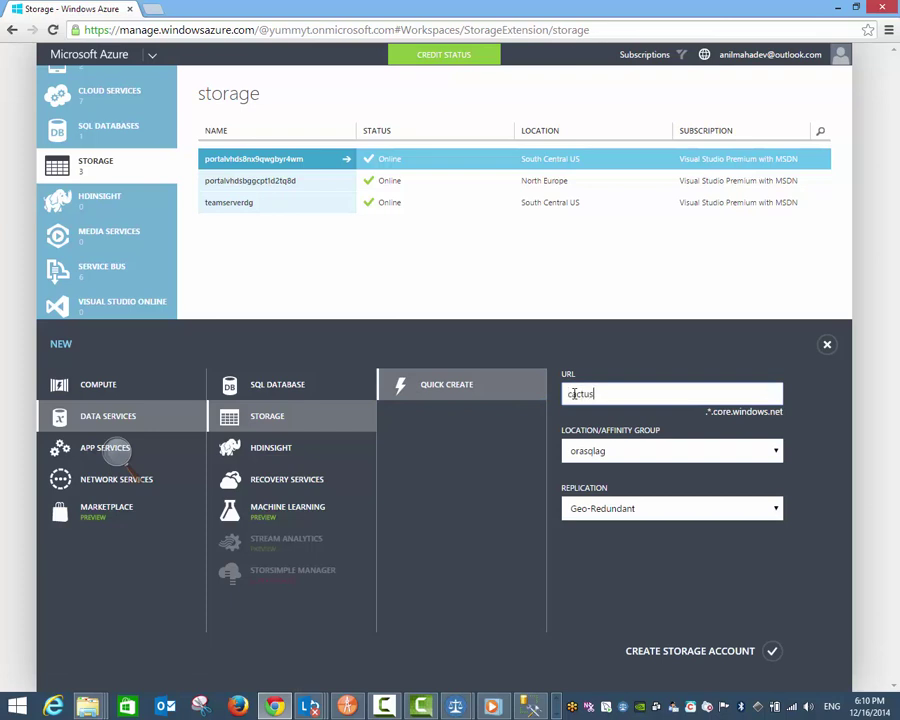
pyautogui.click(617, 451)
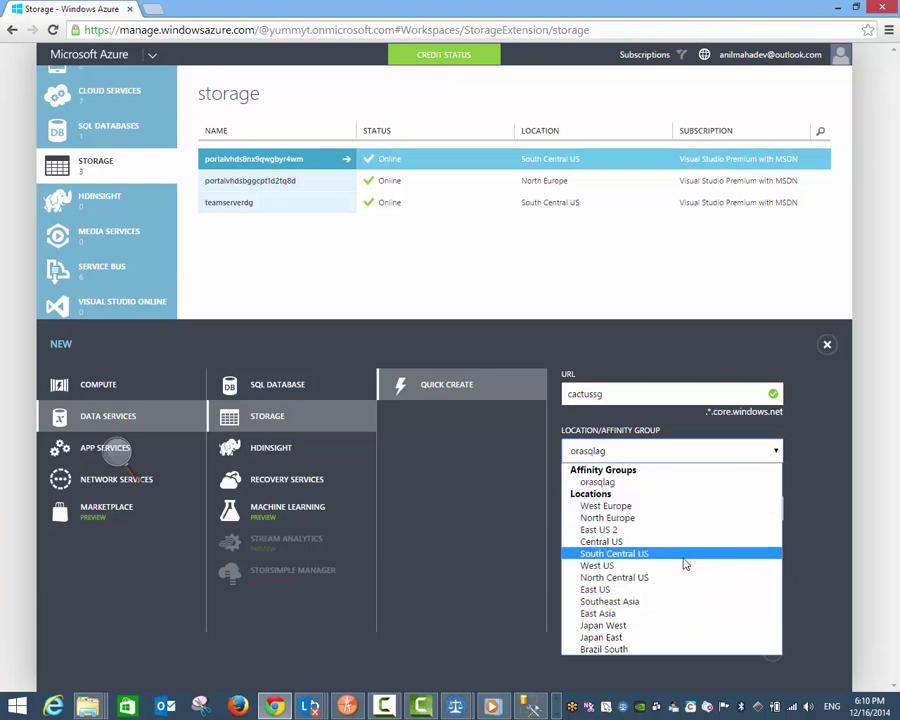
pyautogui.click(685, 553)
pyautogui.click(772, 655)
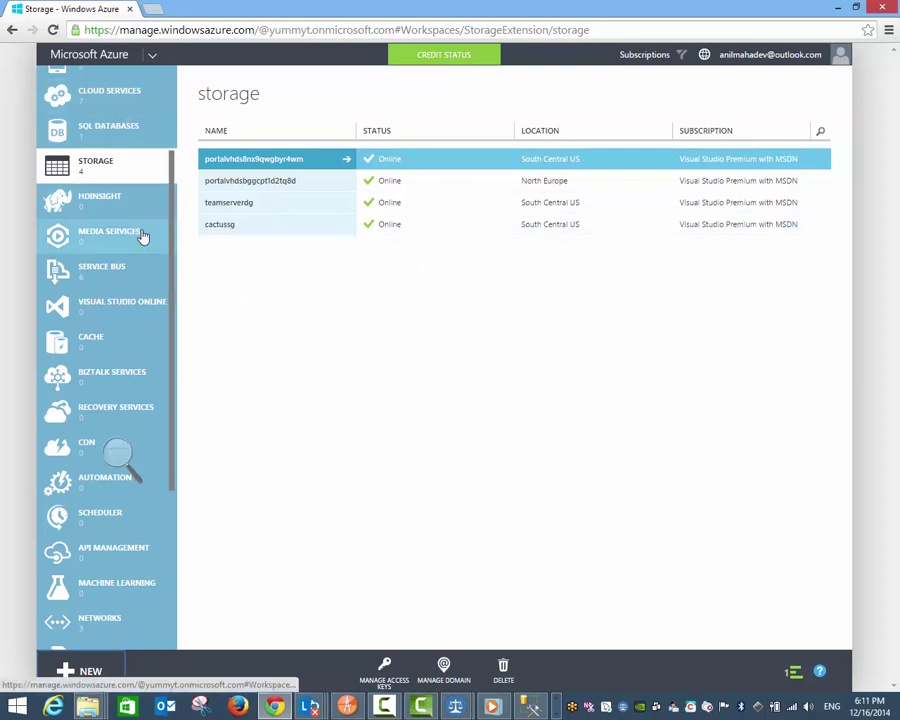
pyautogui.scroll(3, 143, 236)
pyautogui.click(138, 166)
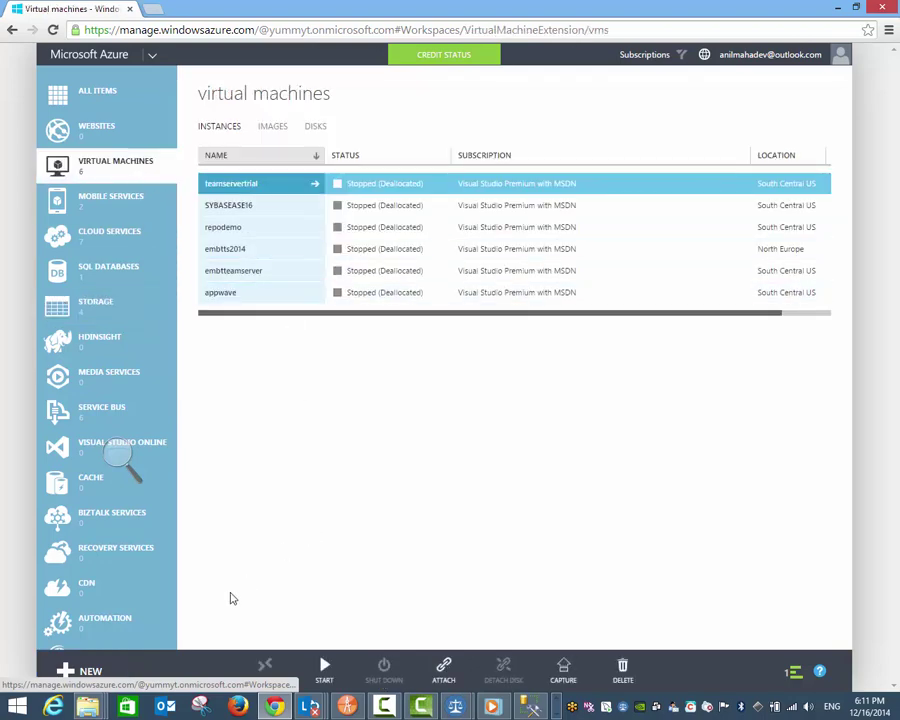
pyautogui.click(106, 668)
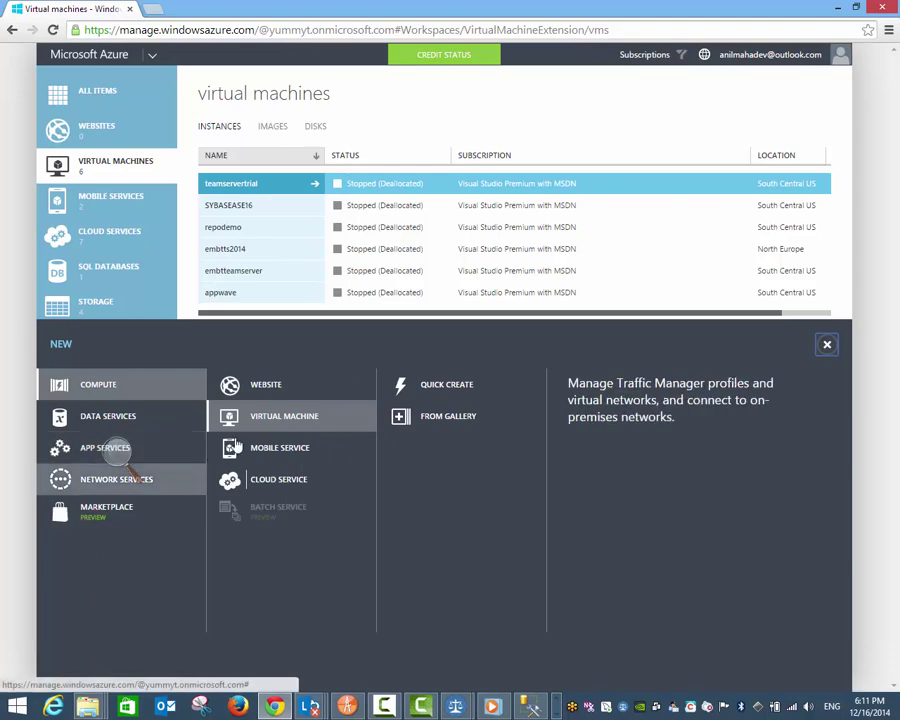
pyautogui.click(447, 419)
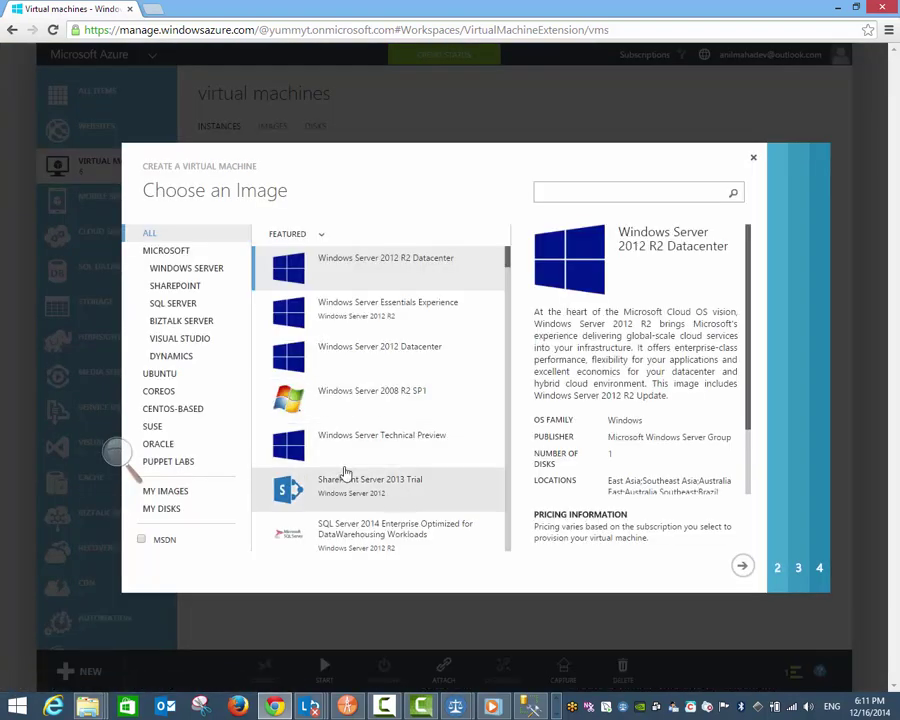
pyautogui.click(753, 158)
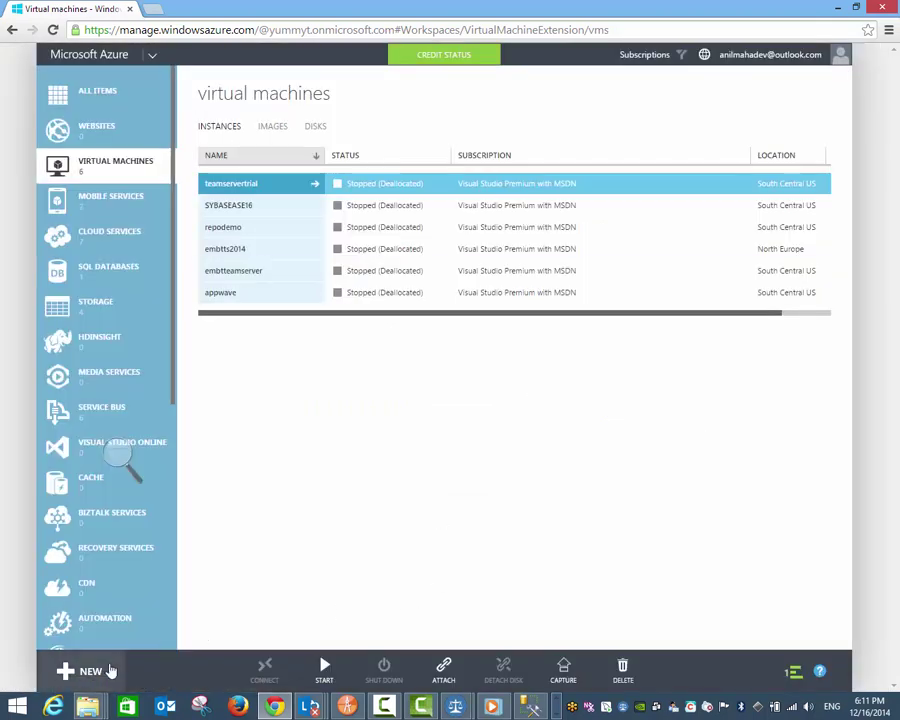
pyautogui.click(90, 671)
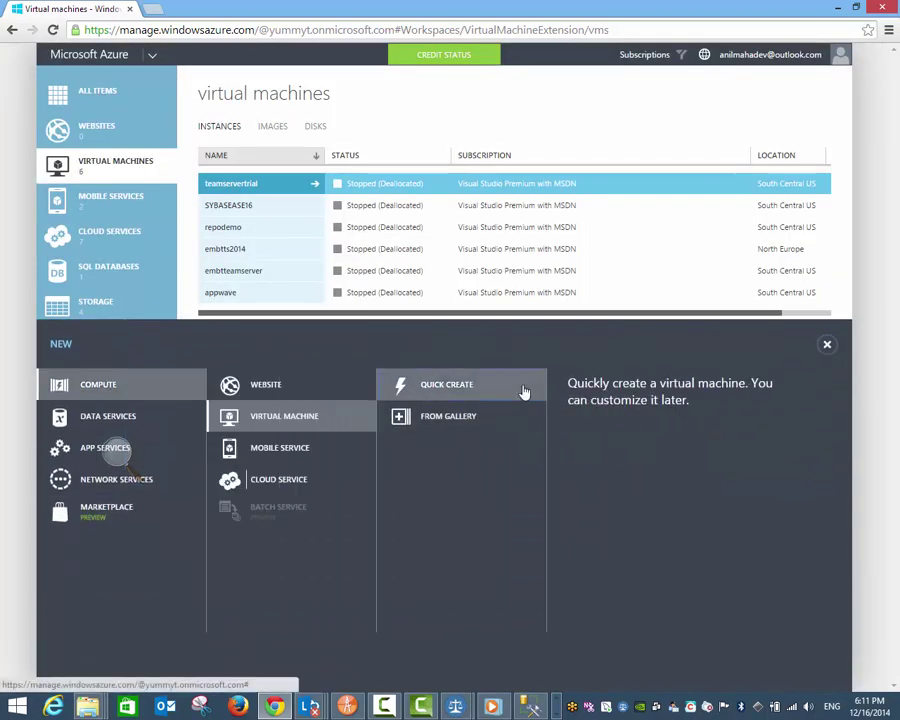
pyautogui.click(524, 391)
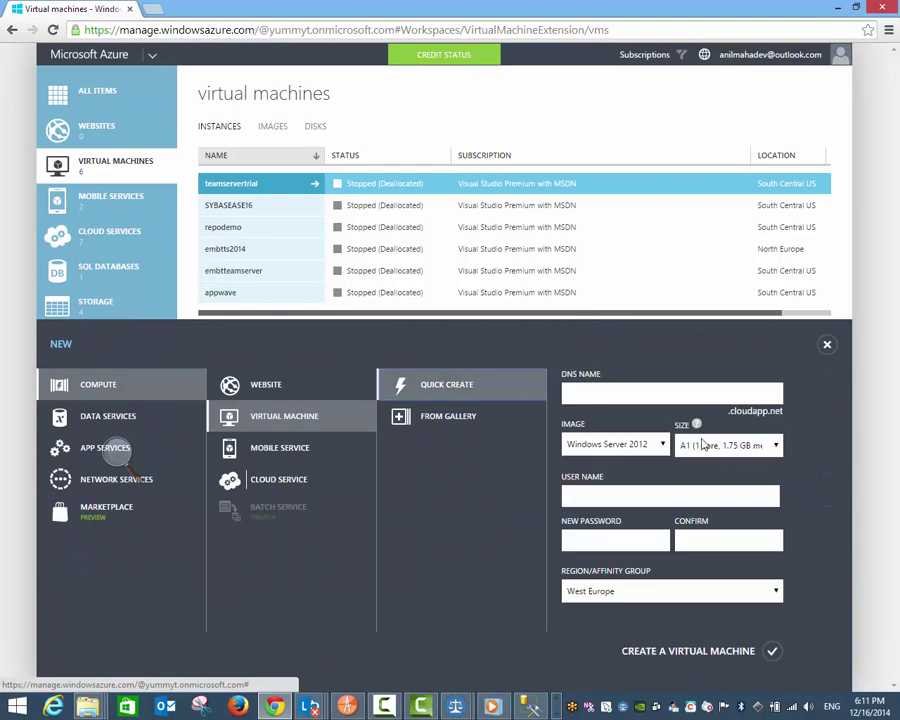
pyautogui.moveTo(695, 426)
pyautogui.click(661, 448)
pyautogui.click(661, 448)
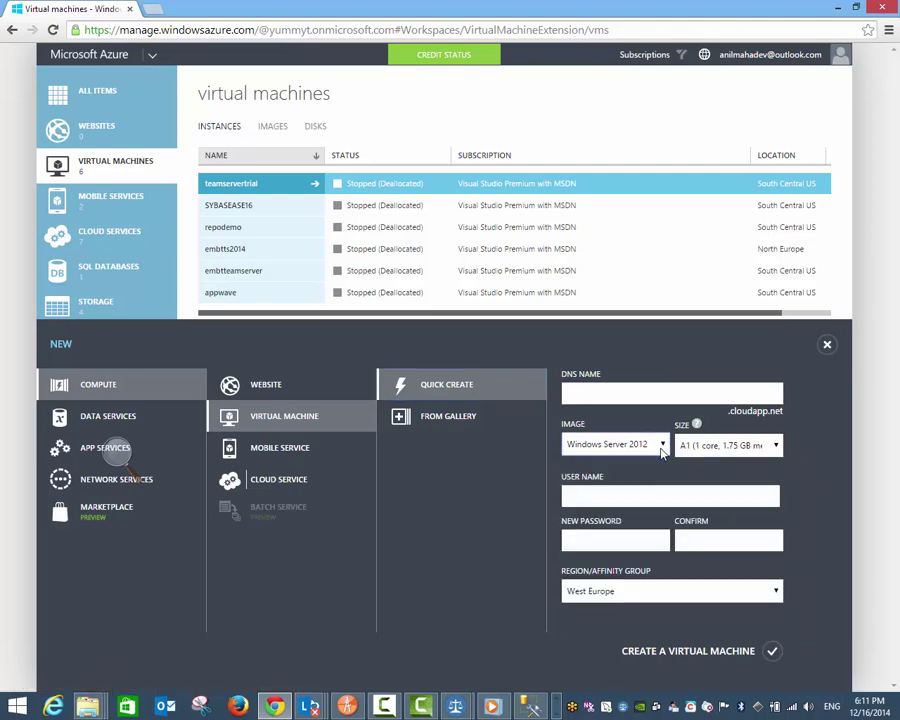
pyautogui.click(697, 448)
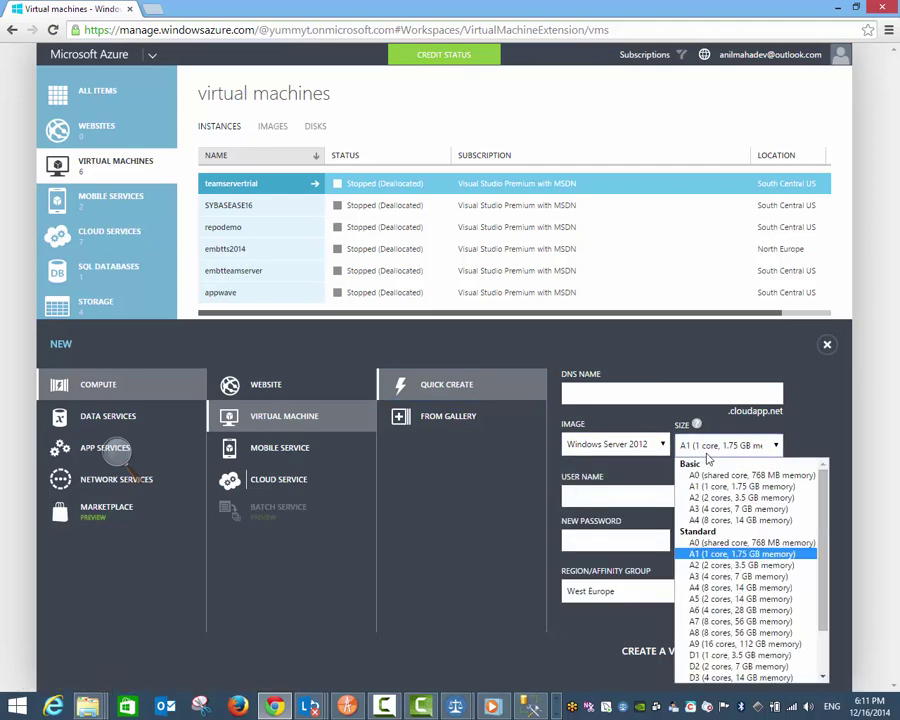
pyautogui.moveTo(822, 537); pyautogui.dragTo(812, 572)
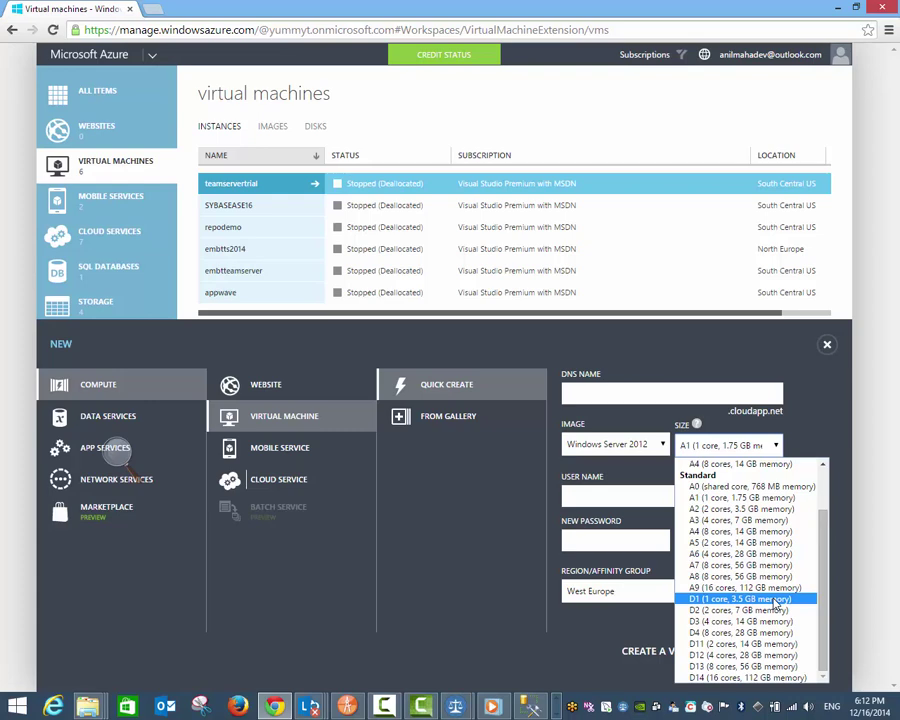
pyautogui.click(740, 497)
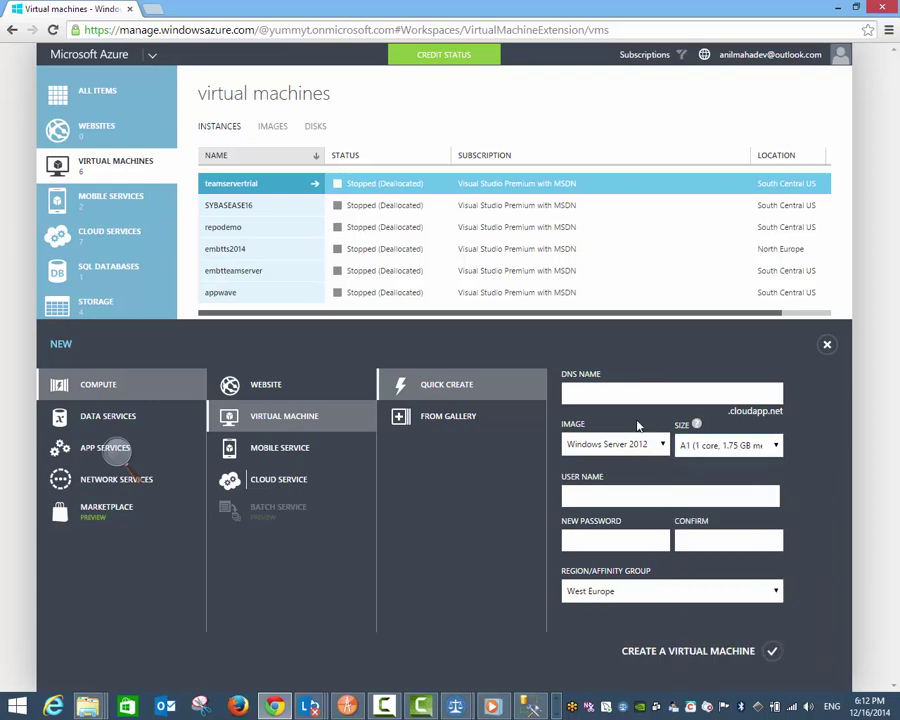
# Step: Pick the SQL Server 2008 R2 SP3 Enterprise gallery image and continue to VM configuration
pyautogui.click(469, 418)
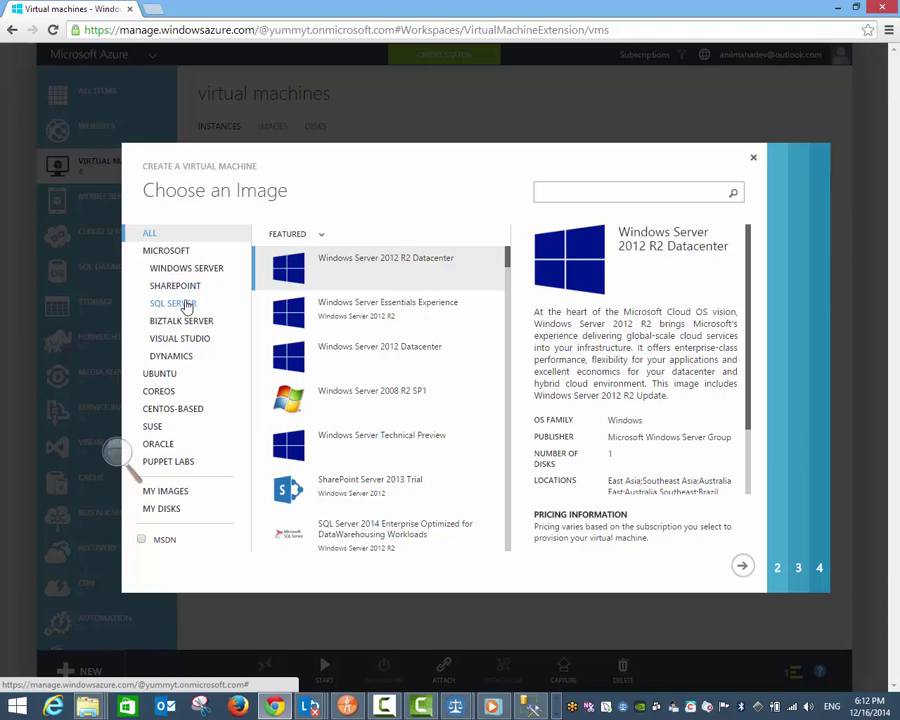
pyautogui.click(185, 306)
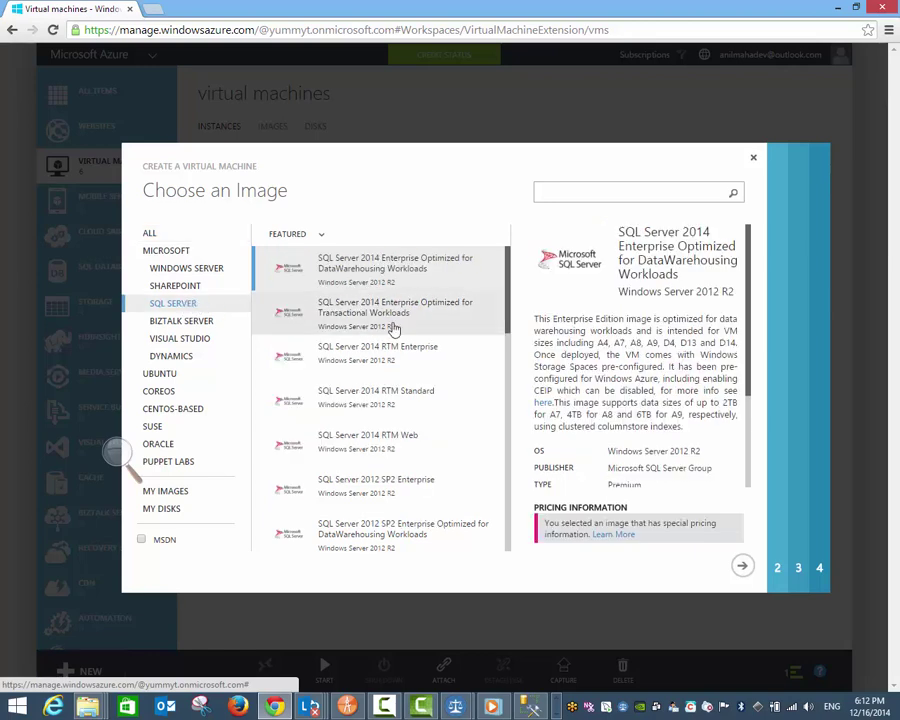
pyautogui.moveTo(507, 300); pyautogui.dragTo(512, 520)
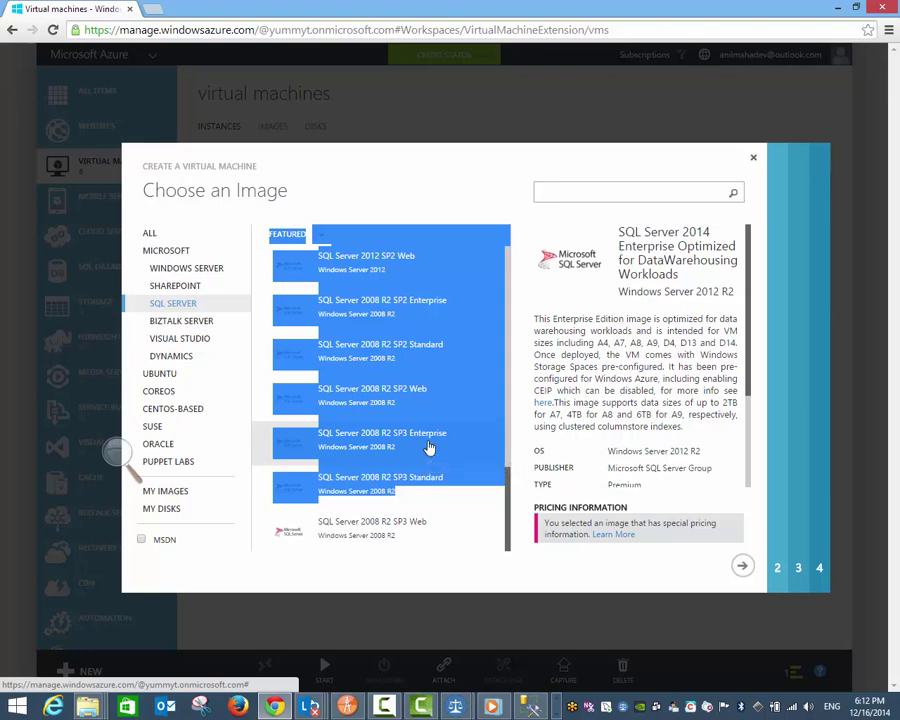
pyautogui.click(428, 447)
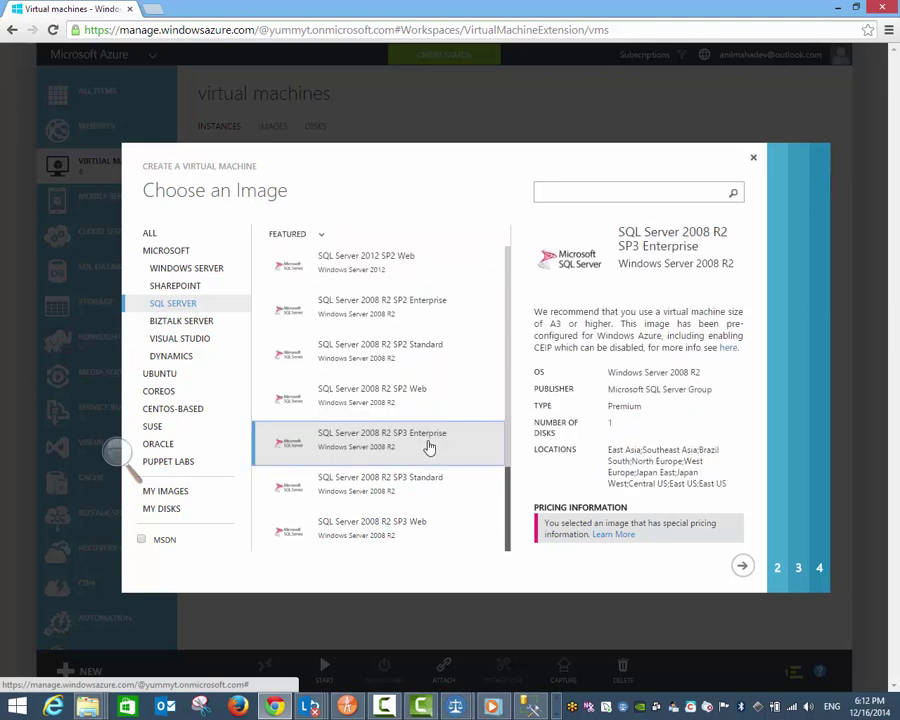
pyautogui.click(741, 566)
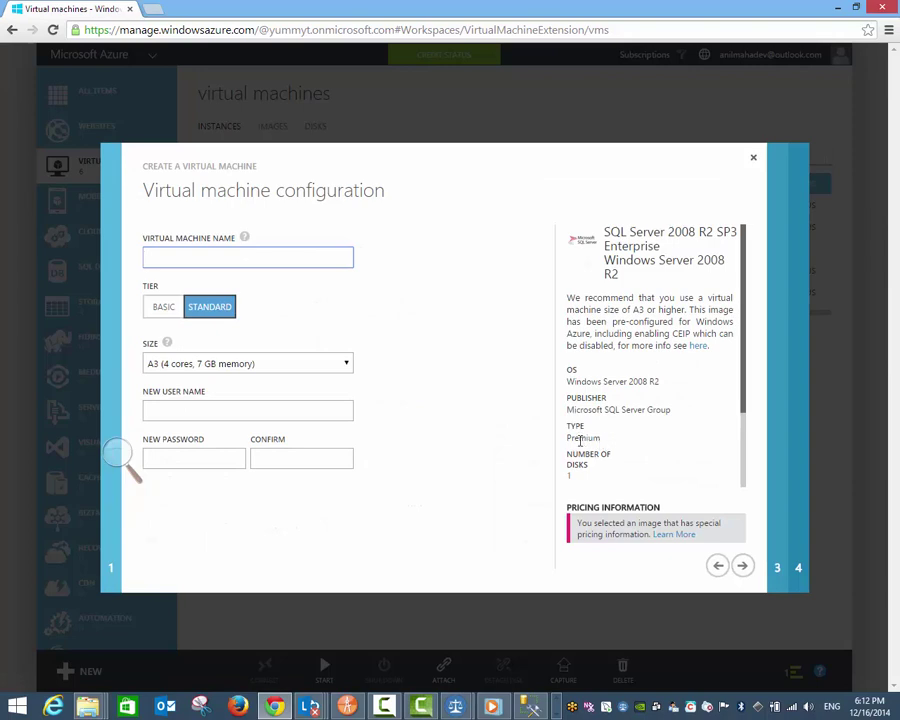
# Step: Set the VM size to D3 (4 cores, 14 GB) and name it cactusnorthVM
pyautogui.click(344, 366)
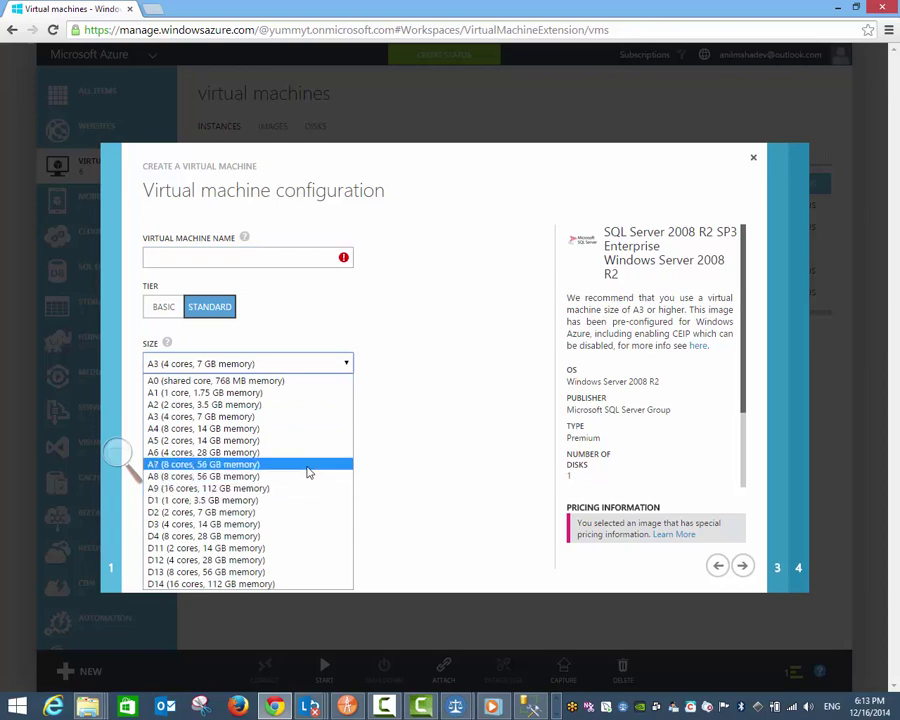
pyautogui.click(296, 528)
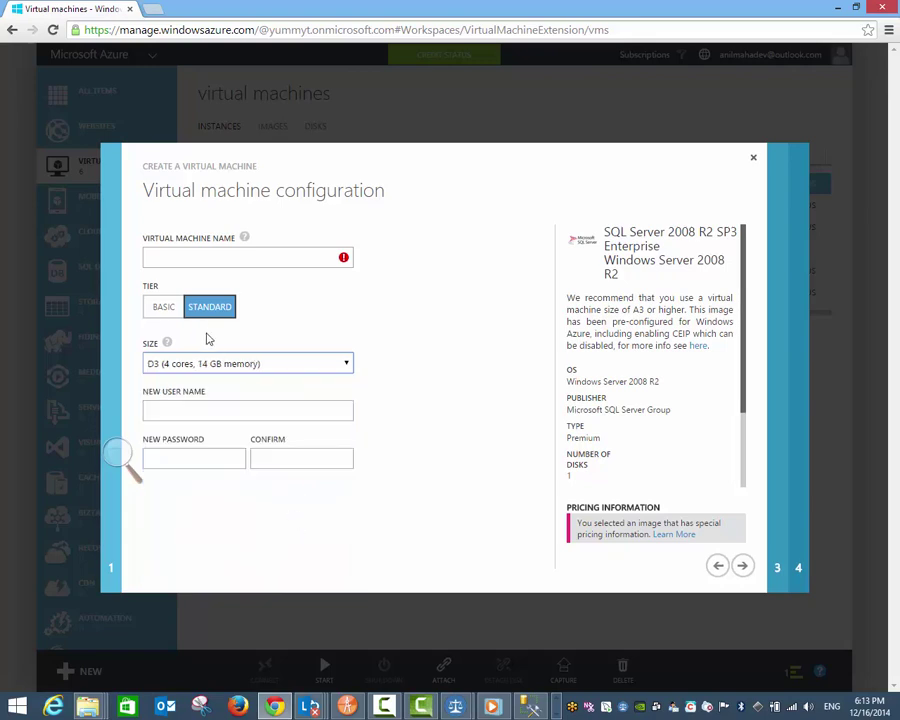
pyautogui.click(241, 261)
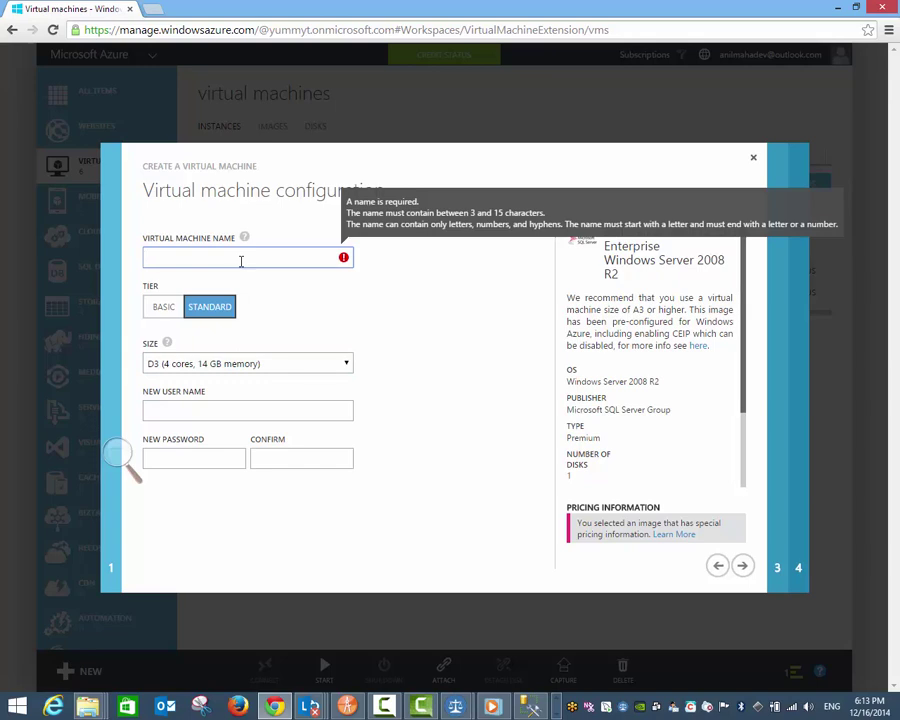
pyautogui.write('ca')
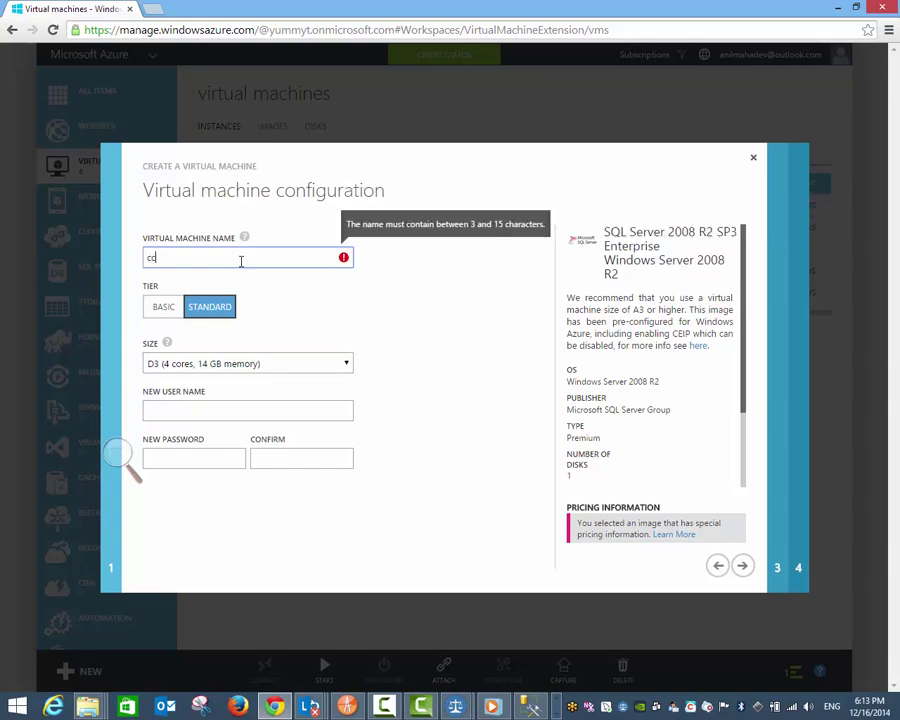
pyautogui.write('ctusnorth')
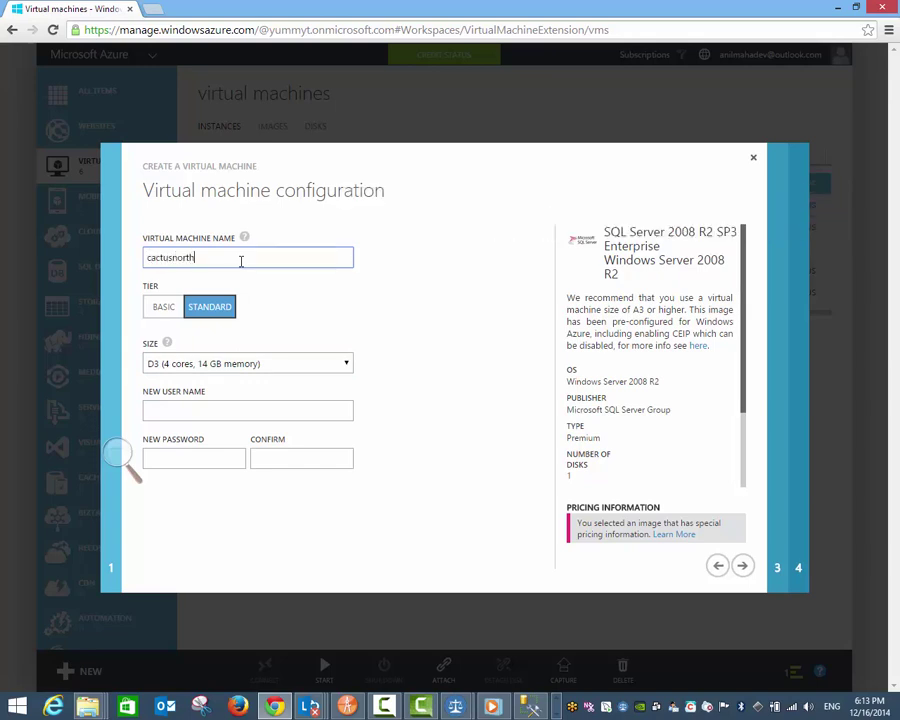
pyautogui.write('VM')
pyautogui.doubleClick(240, 261)
pyautogui.rightClick(185, 257)
pyautogui.click(237, 331)
# Step: Enter the administrator user name and password, confirm it, and continue
pyautogui.click(203, 412)
pyautogui.write('ca')
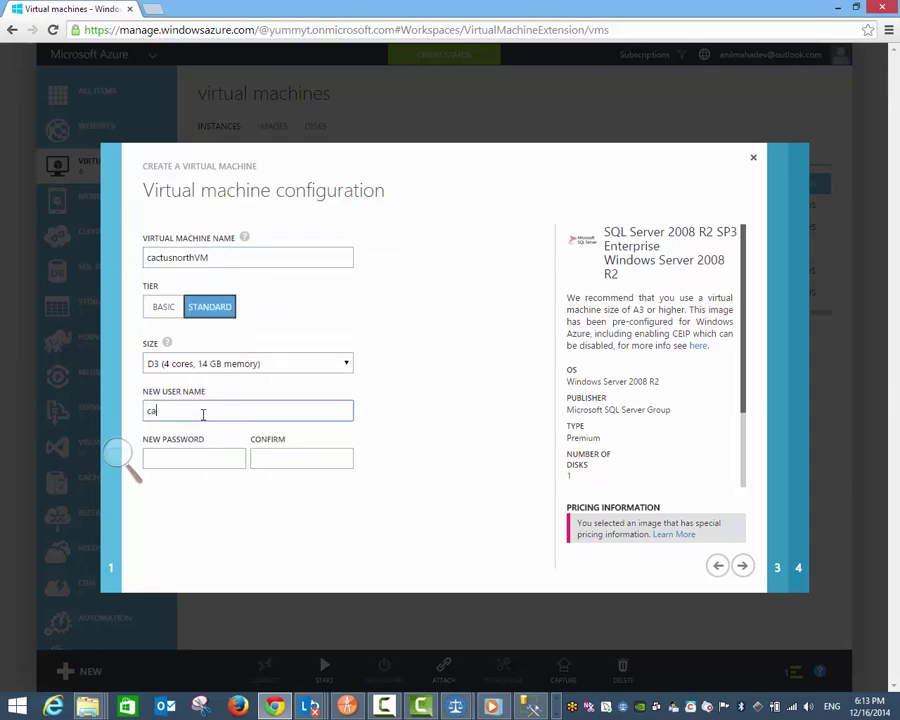
pyautogui.write('ctus')
pyautogui.press('Tab')
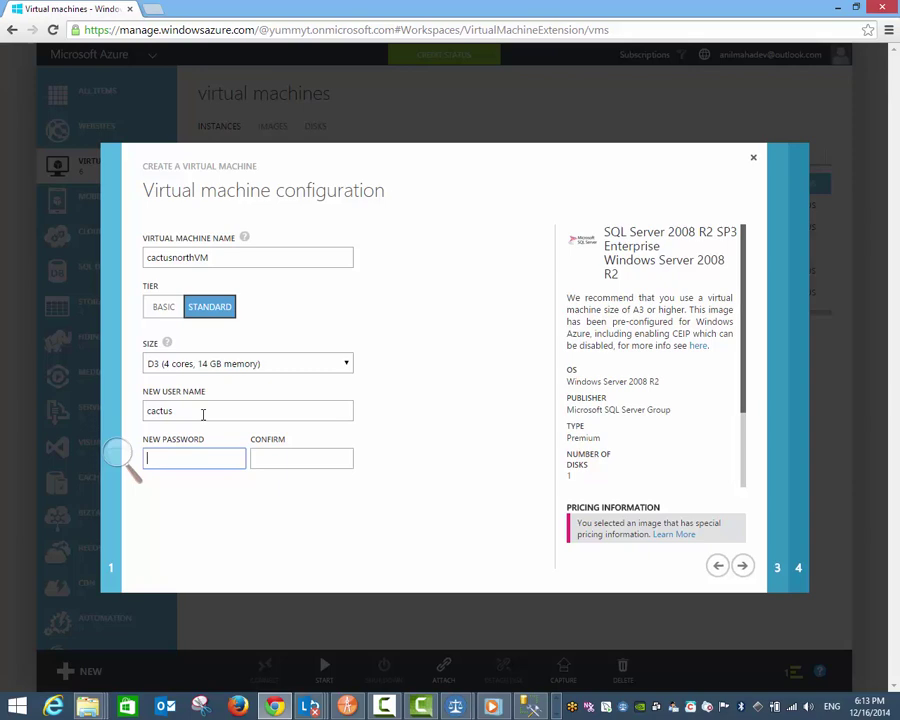
pyautogui.click(202, 414)
pyautogui.write('northvm')
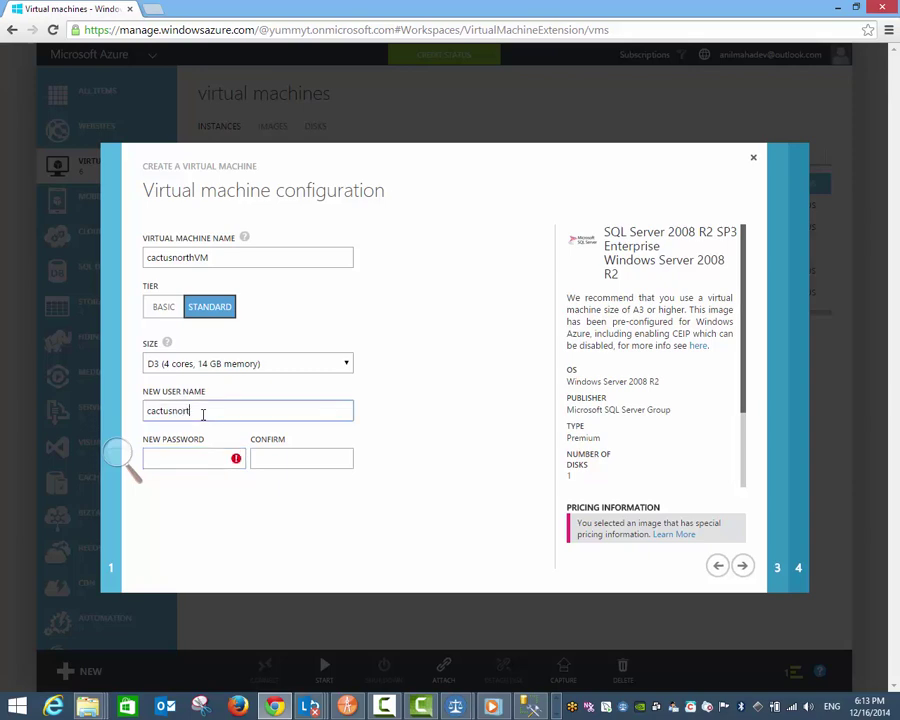
pyautogui.click(205, 459)
pyautogui.write('••••••••••••')
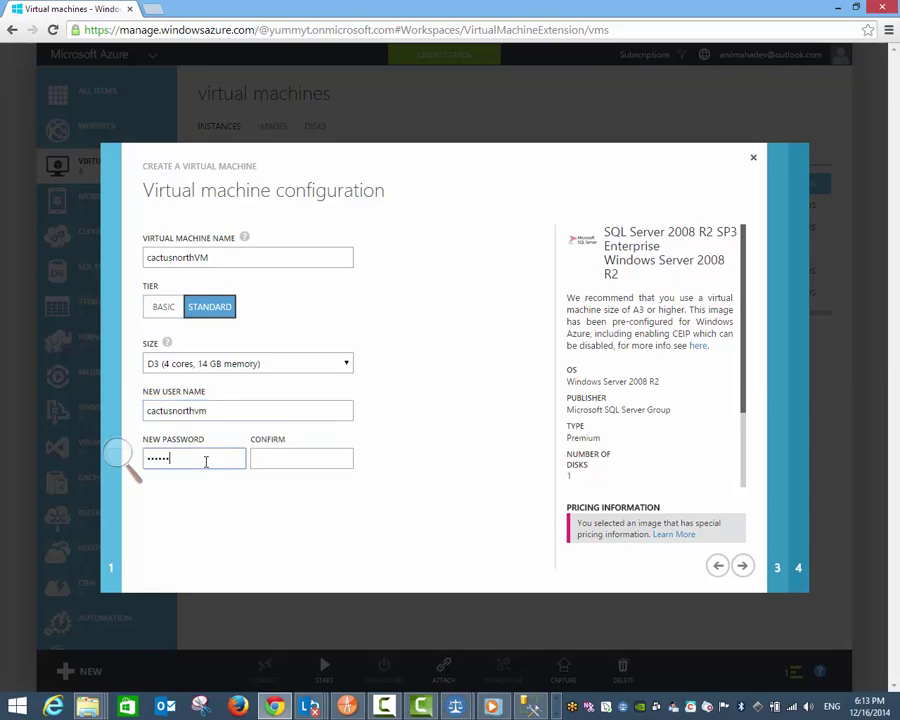
pyautogui.press('Tab')
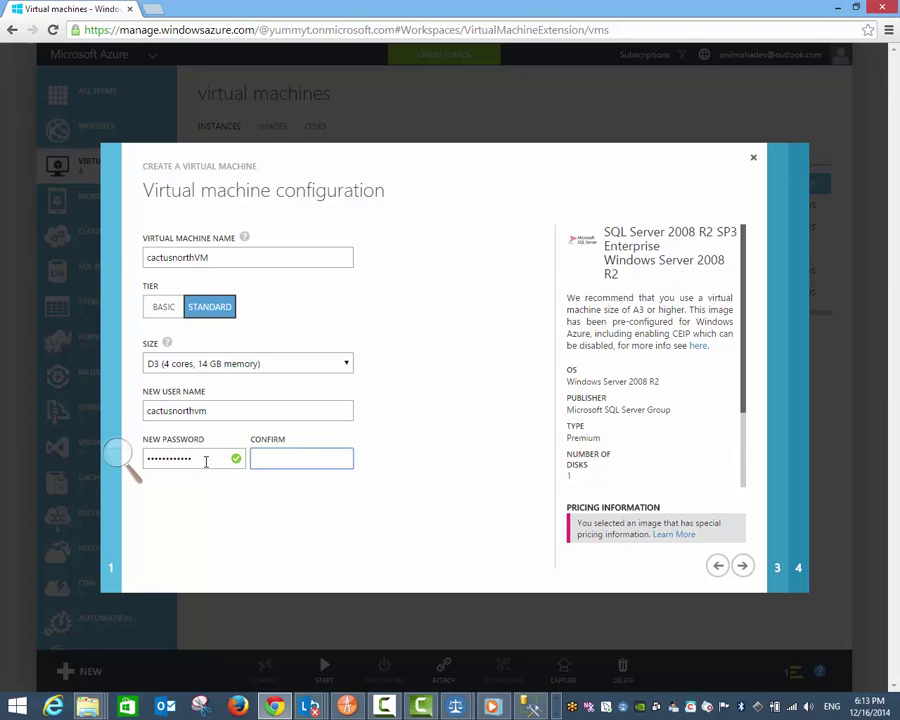
pyautogui.write('••••••••••••')
pyautogui.click(742, 566)
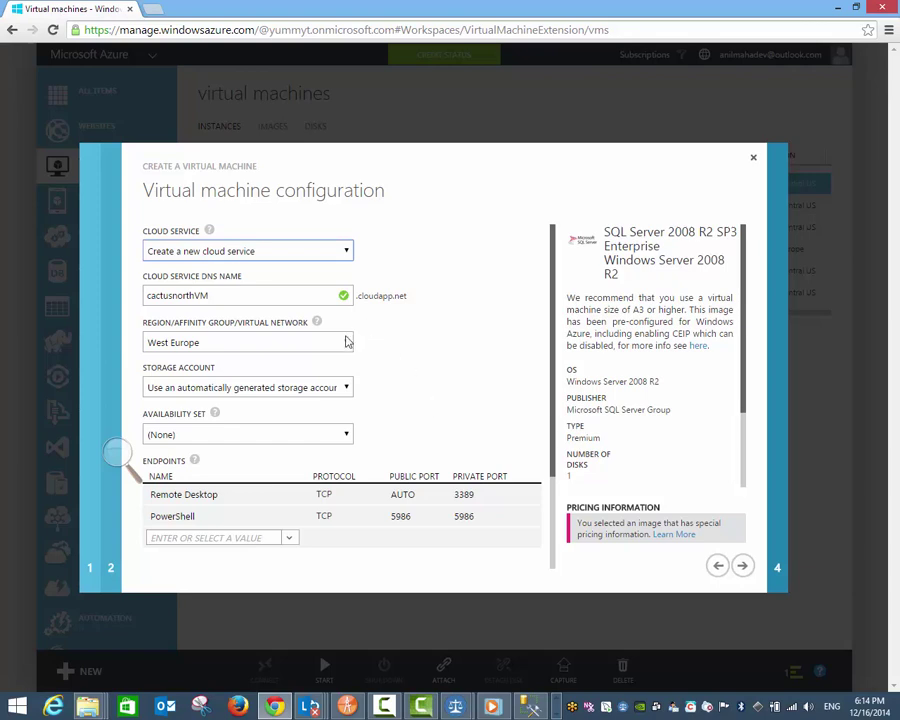
# Step: Use a new cloud service in CactusVirtualNetwork with the cactussg storage account
pyautogui.click(341, 254)
pyautogui.click(377, 244)
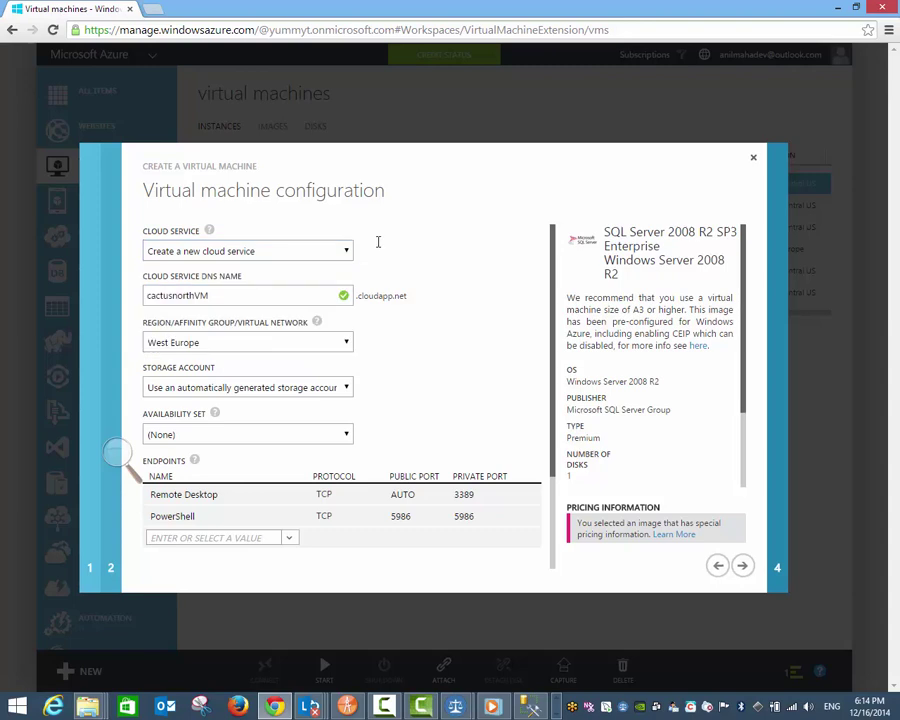
pyautogui.moveTo(210, 234)
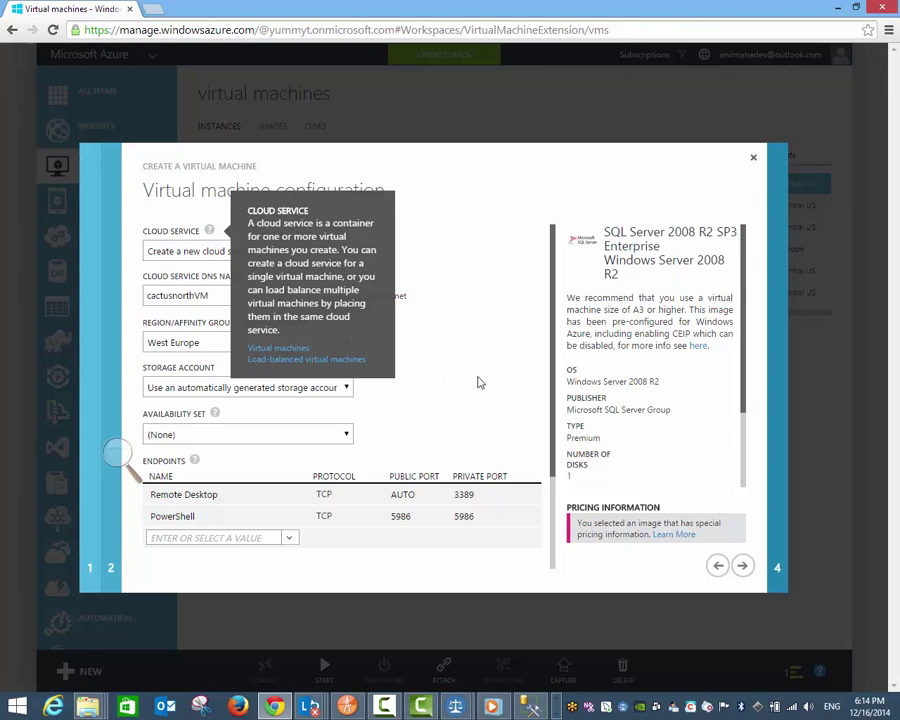
pyautogui.click(346, 343)
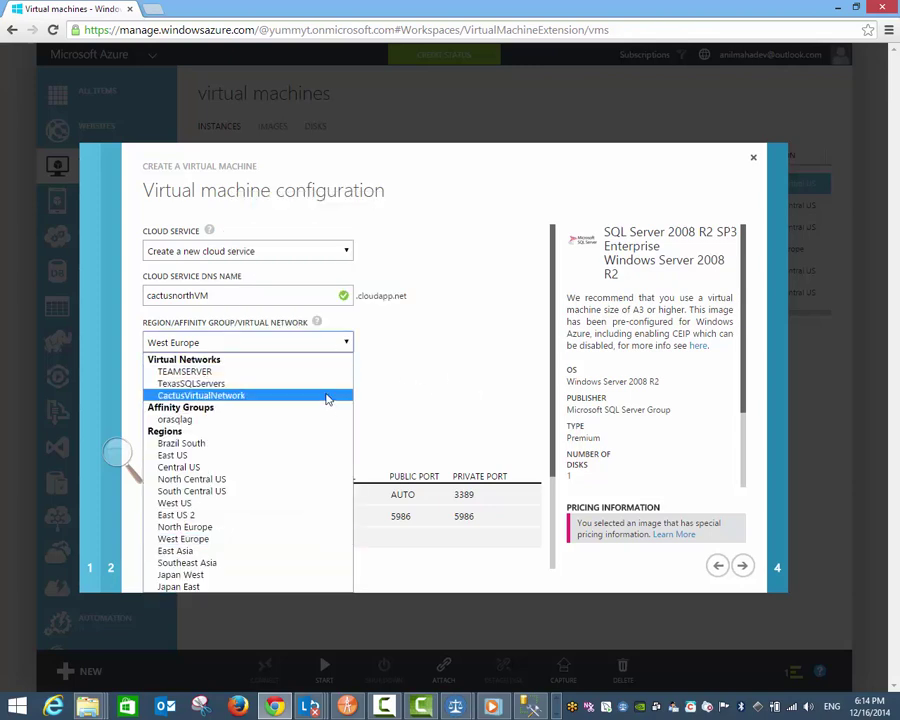
pyautogui.click(327, 396)
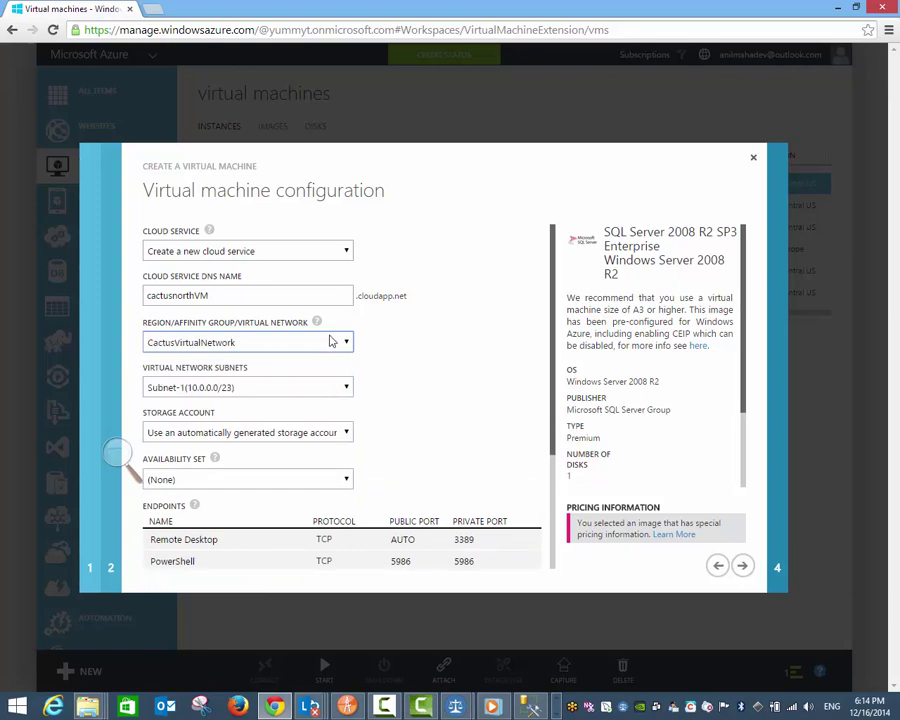
pyautogui.scroll(-1, 434, 420)
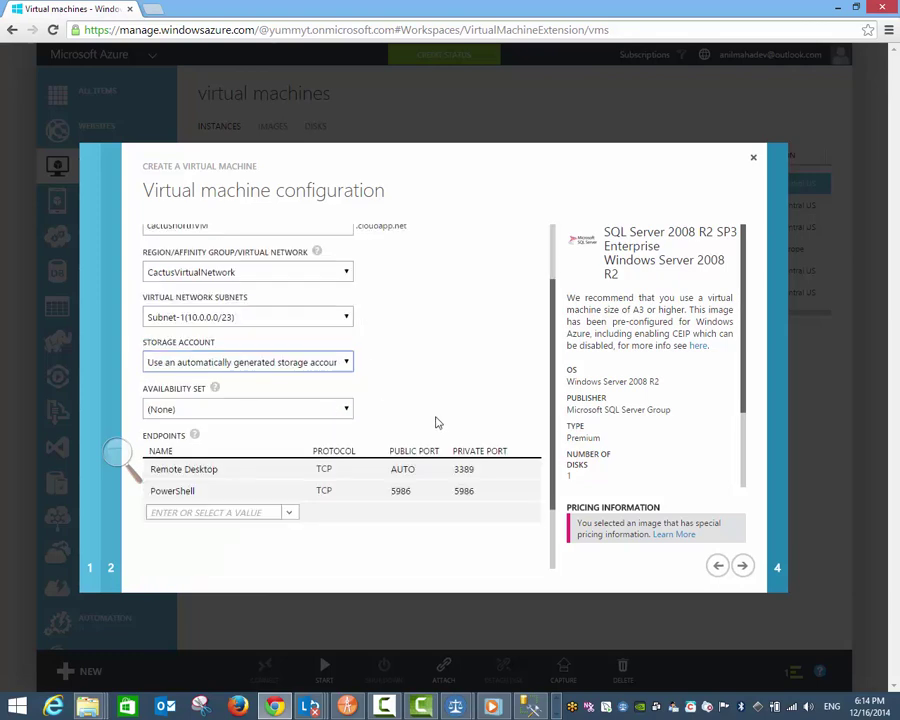
pyautogui.click(347, 362)
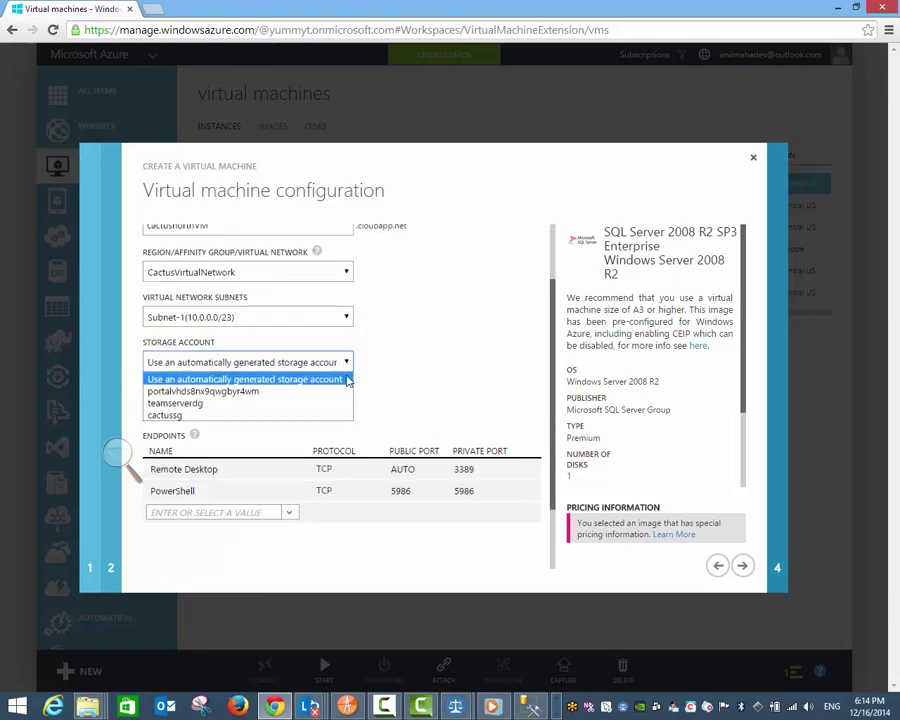
pyautogui.click(346, 415)
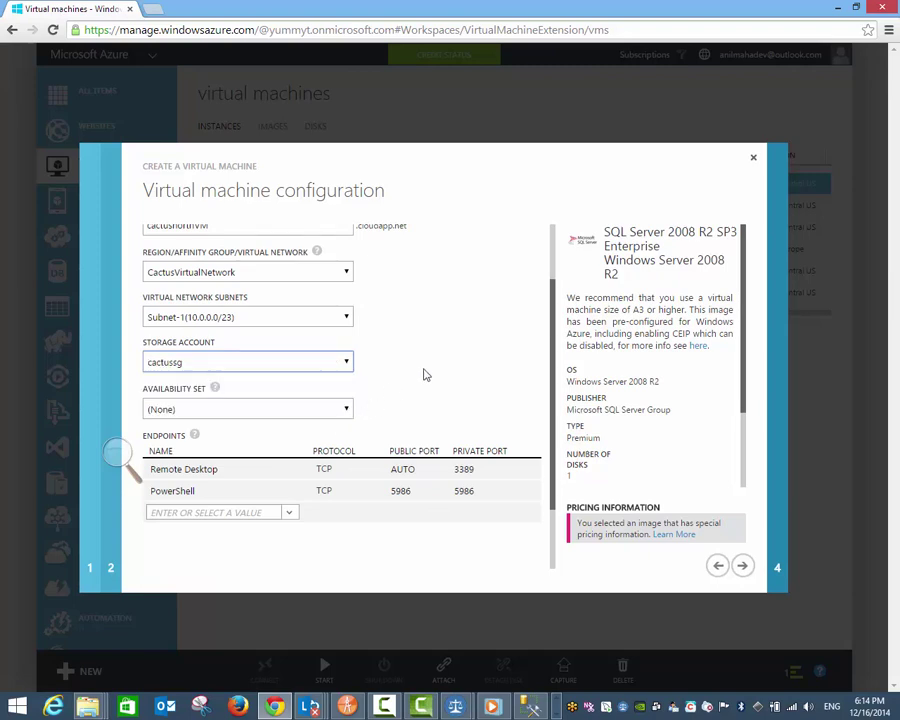
# Step: Keep availability set at None, review the PowerShell endpoint ports, and continue
pyautogui.click(346, 409)
pyautogui.moveTo(218, 388)
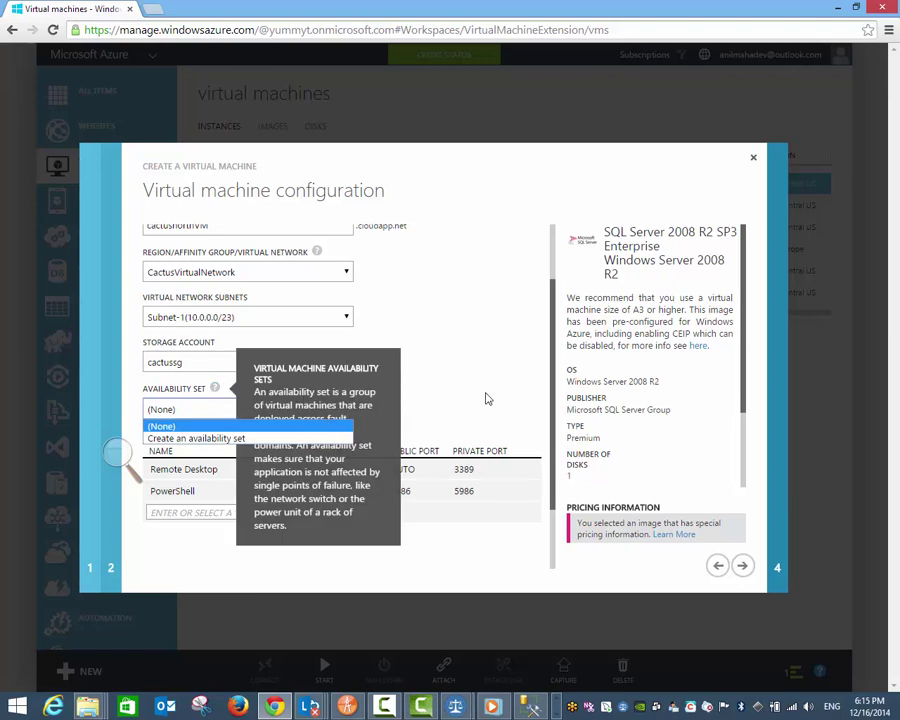
pyautogui.click(487, 399)
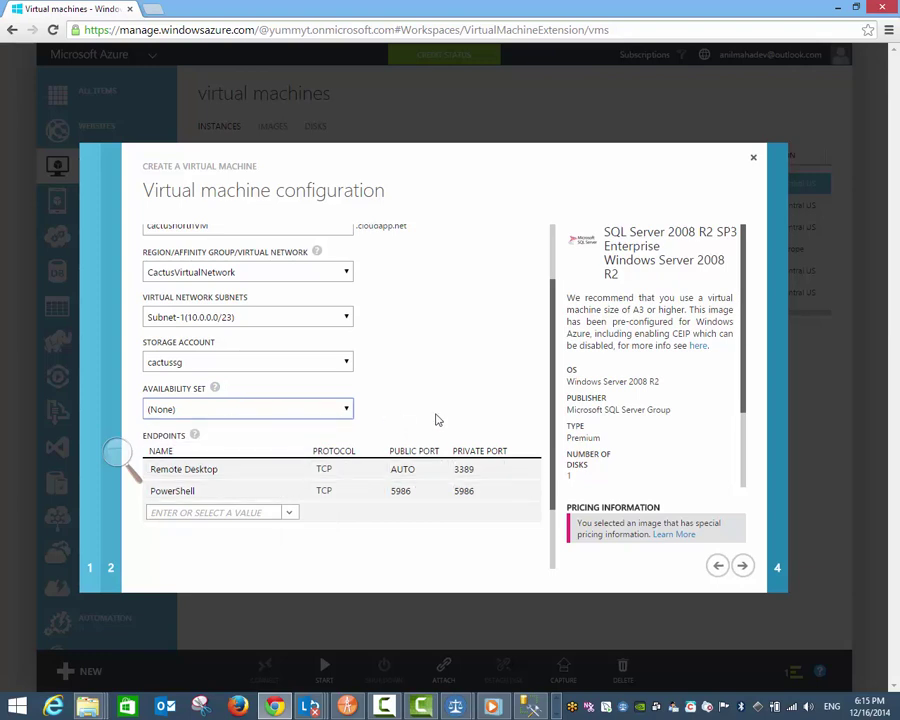
pyautogui.scroll(-1, 399, 418)
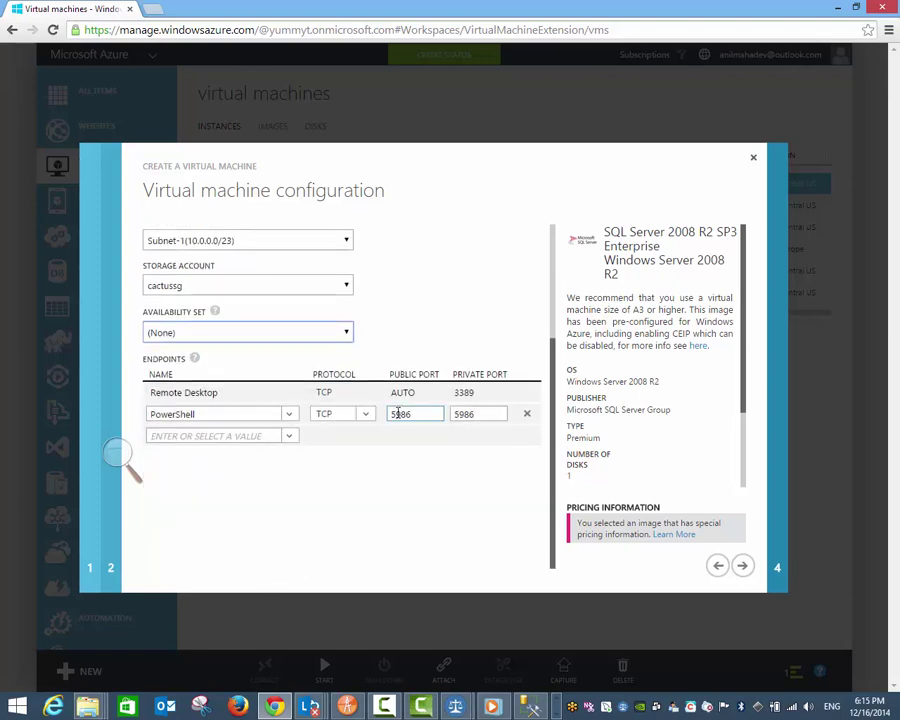
pyautogui.click(478, 413)
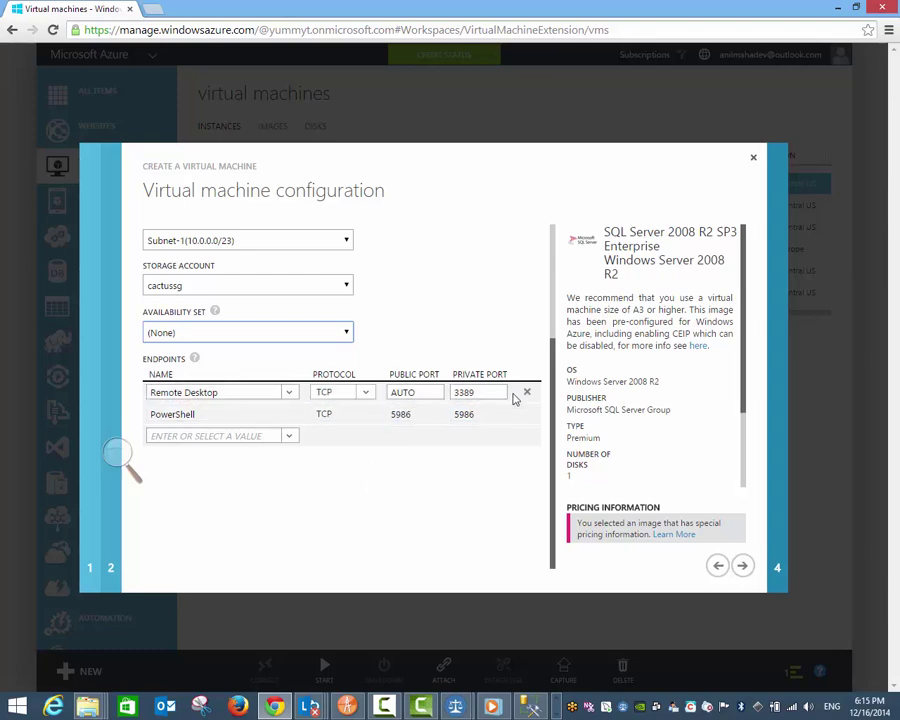
pyautogui.click(742, 567)
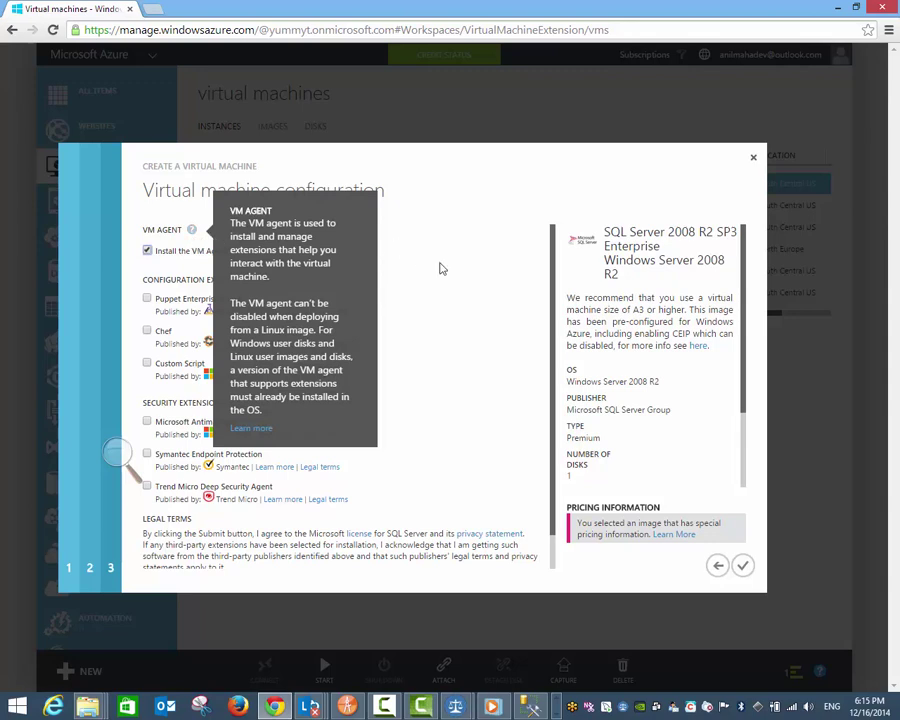
# Step: Keep the VM Agent installed with no extensions and finish creating the VM
pyautogui.scroll(-1, 464, 324)
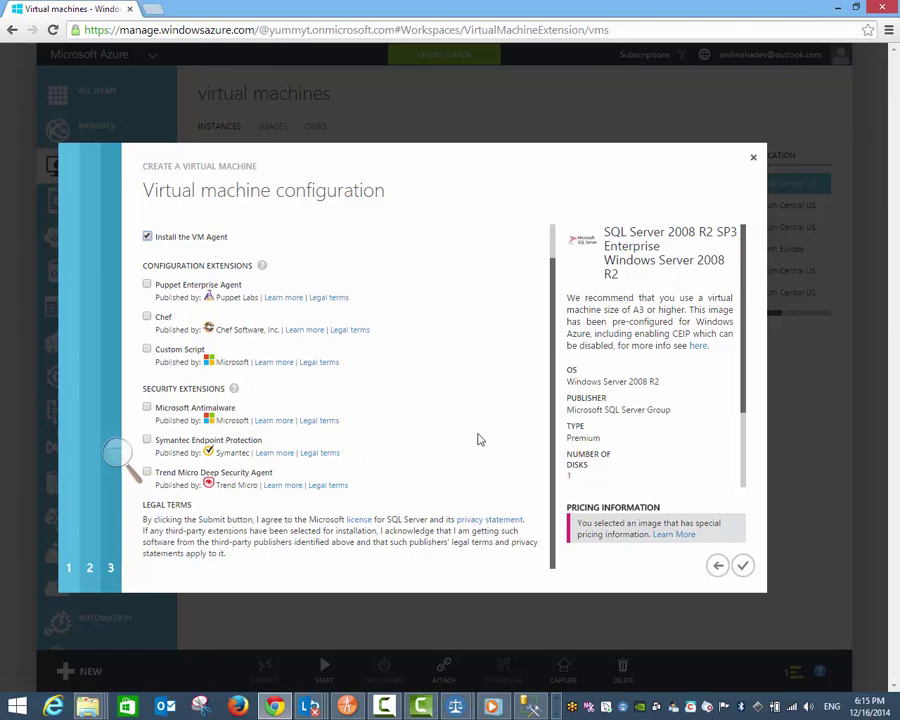
pyautogui.scroll(1, 478, 439)
pyautogui.scroll(-1, 478, 439)
pyautogui.click(742, 566)
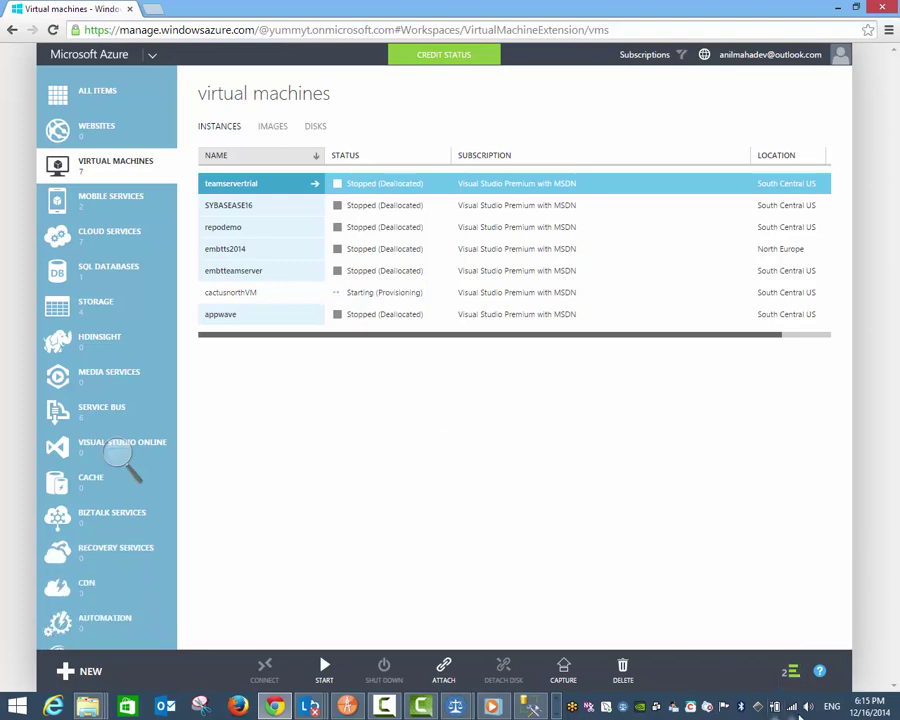
# Step: Show the details of the 'Creating the virtual machine' operation
pyautogui.click(792, 671)
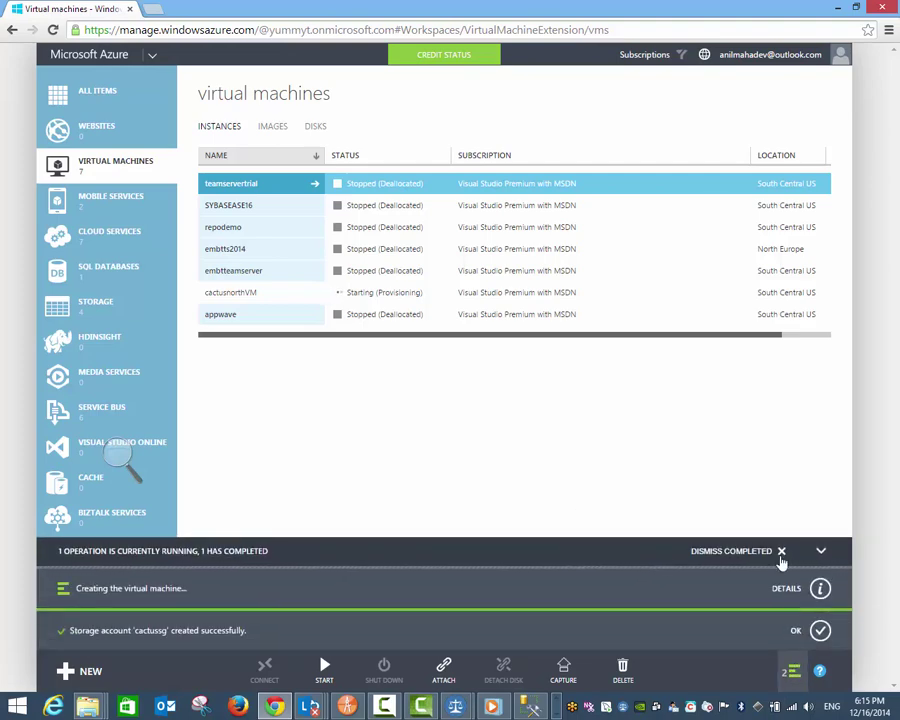
pyautogui.click(818, 588)
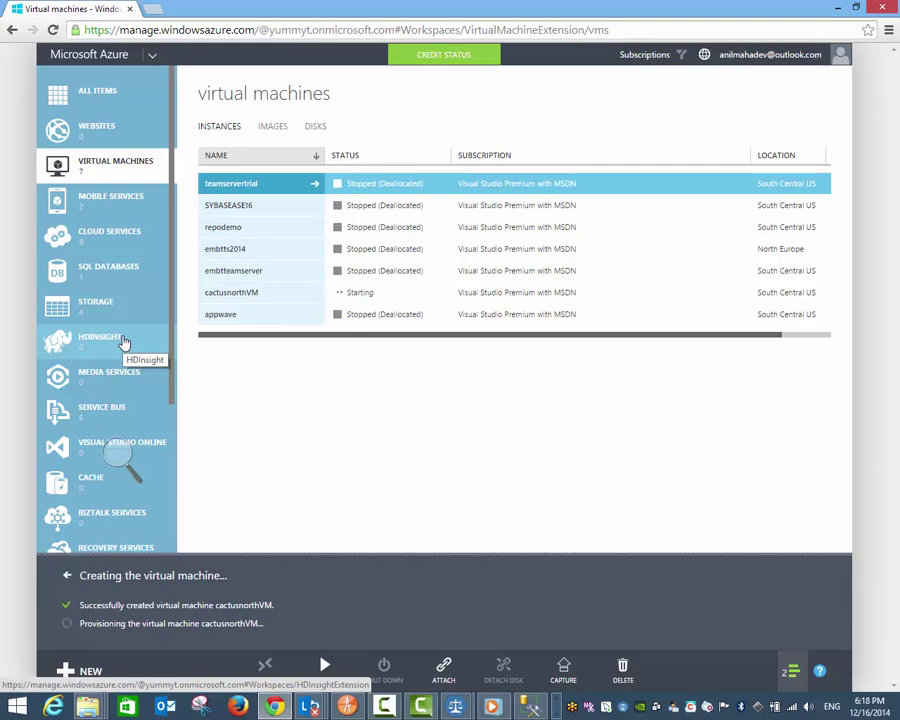
pyautogui.scroll(-5, 124, 343)
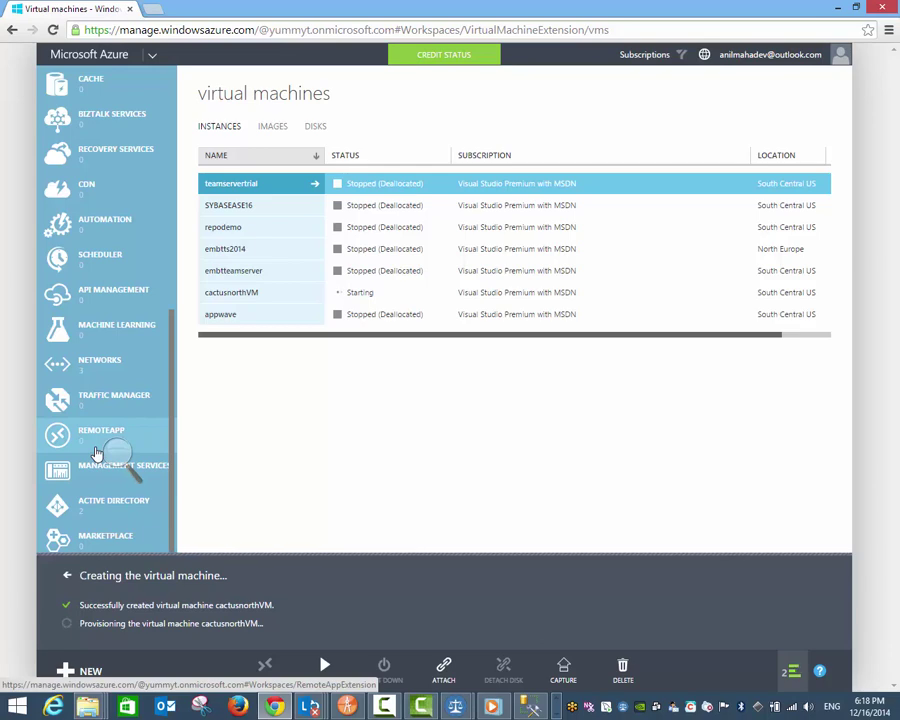
pyautogui.click(112, 503)
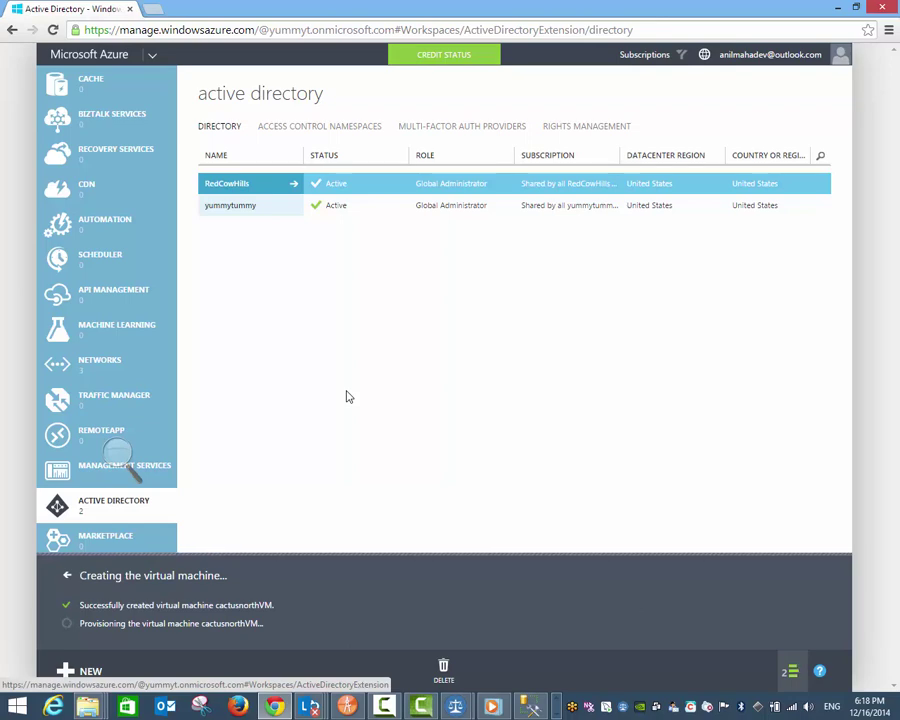
pyautogui.scroll(5, 105, 190)
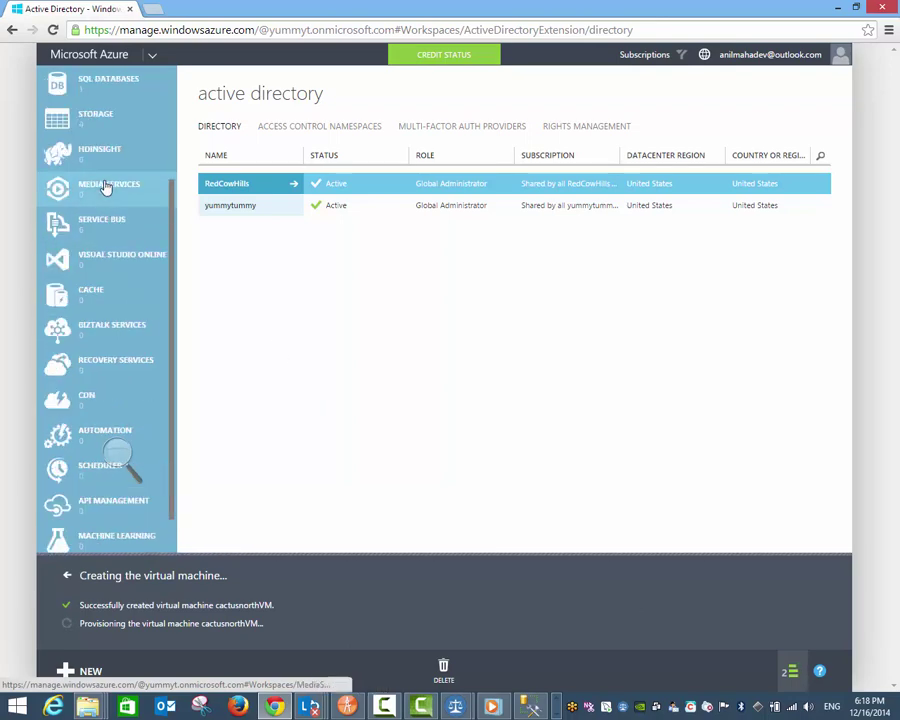
pyautogui.scroll(5, 105, 188)
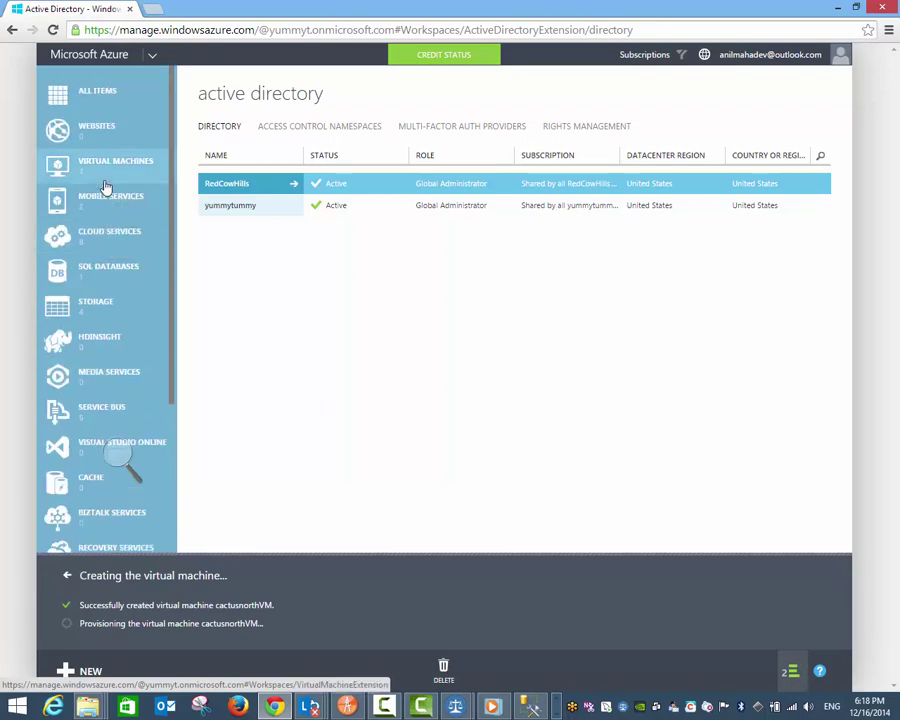
pyautogui.click(105, 185)
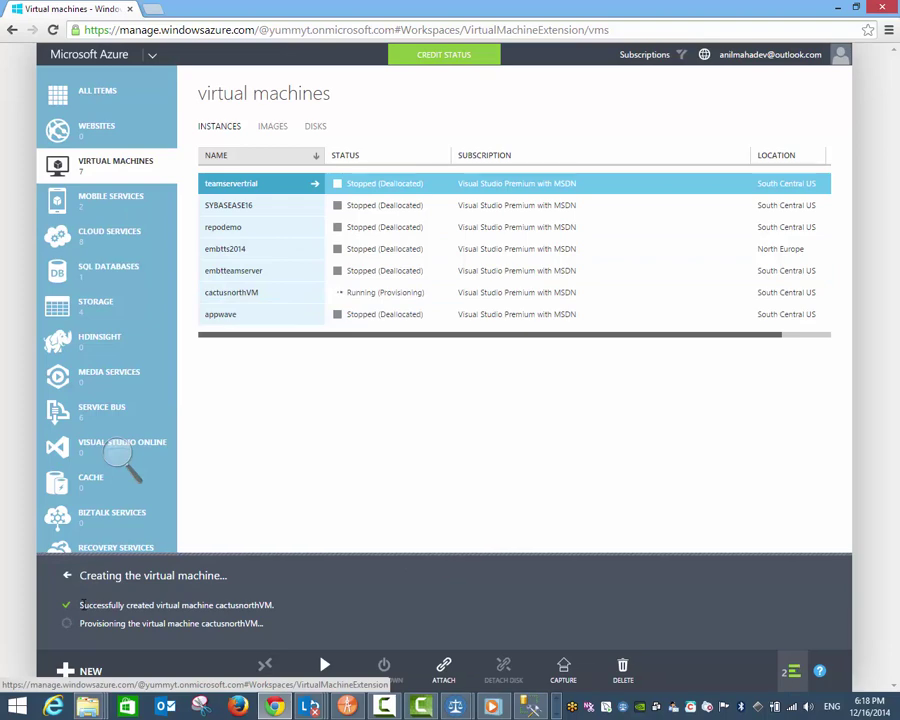
# Step: Open cactusnorthVM from the virtual machine instances list
pyautogui.moveTo(80, 605); pyautogui.dragTo(281, 604)
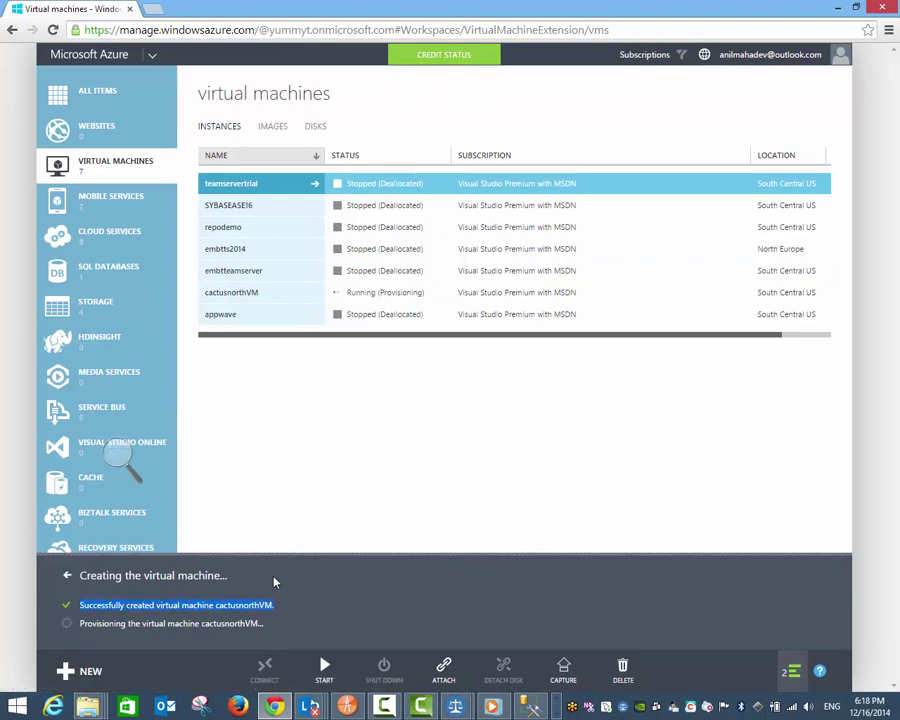
pyautogui.click(268, 482)
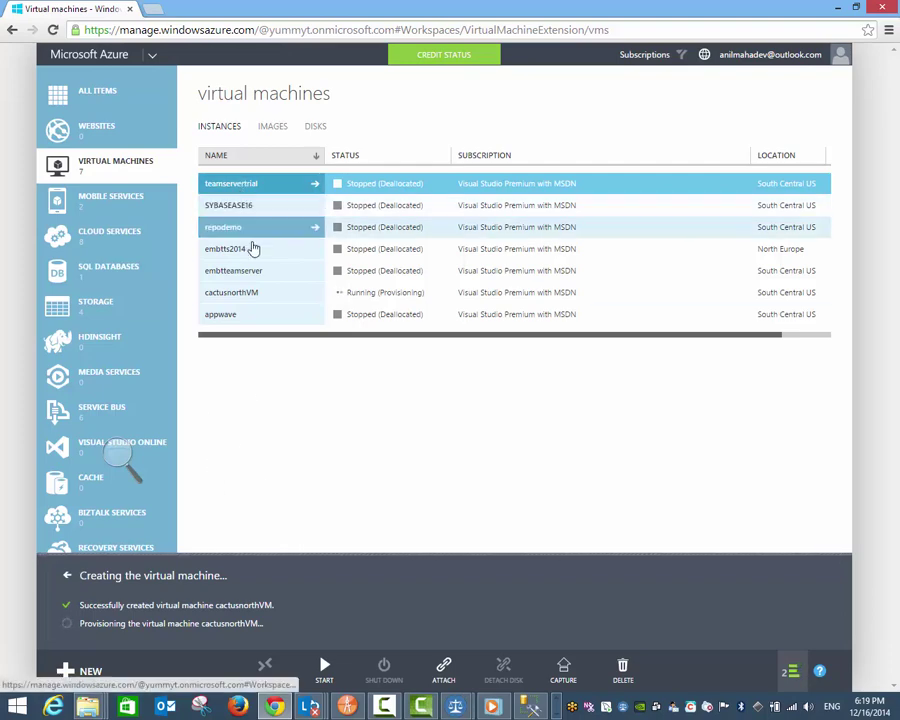
pyautogui.click(273, 298)
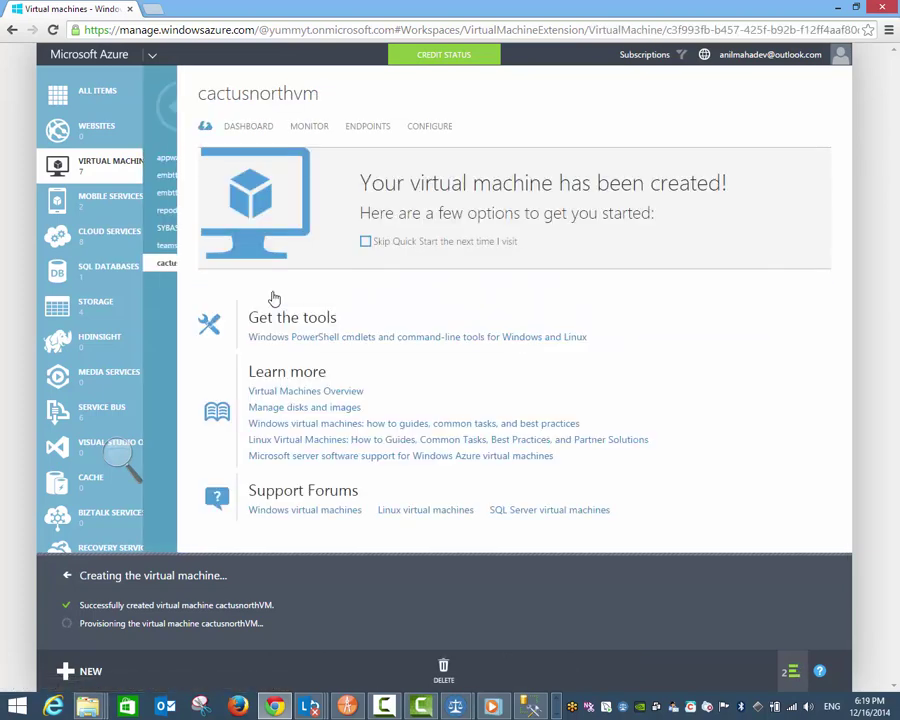
# Step: View the cactusnorthVM dashboard's quick-glance details, host name and disks section
pyautogui.click(241, 134)
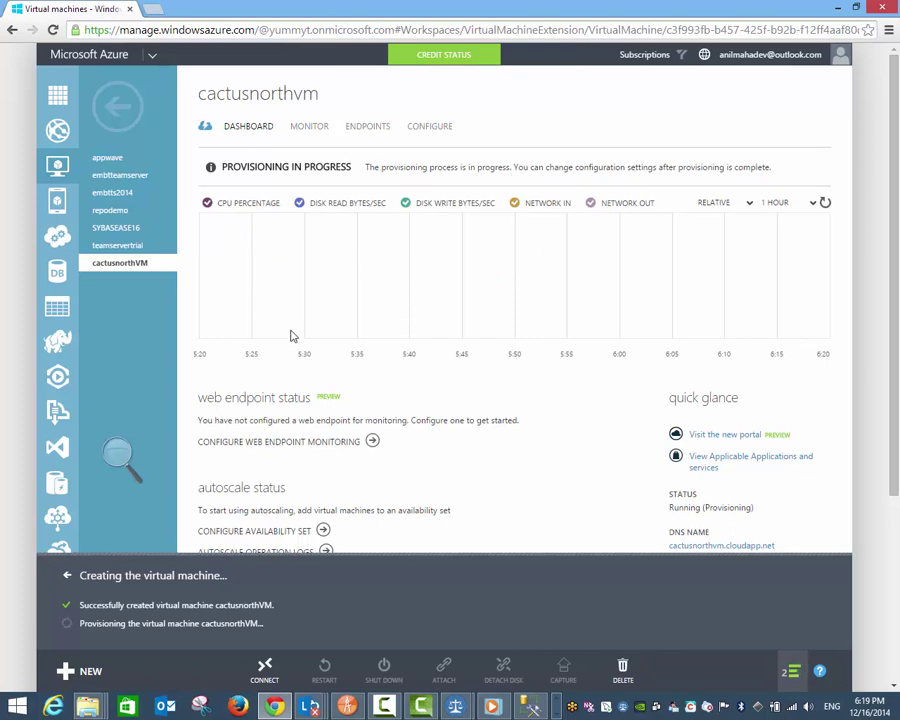
pyautogui.scroll(-2, 290, 335)
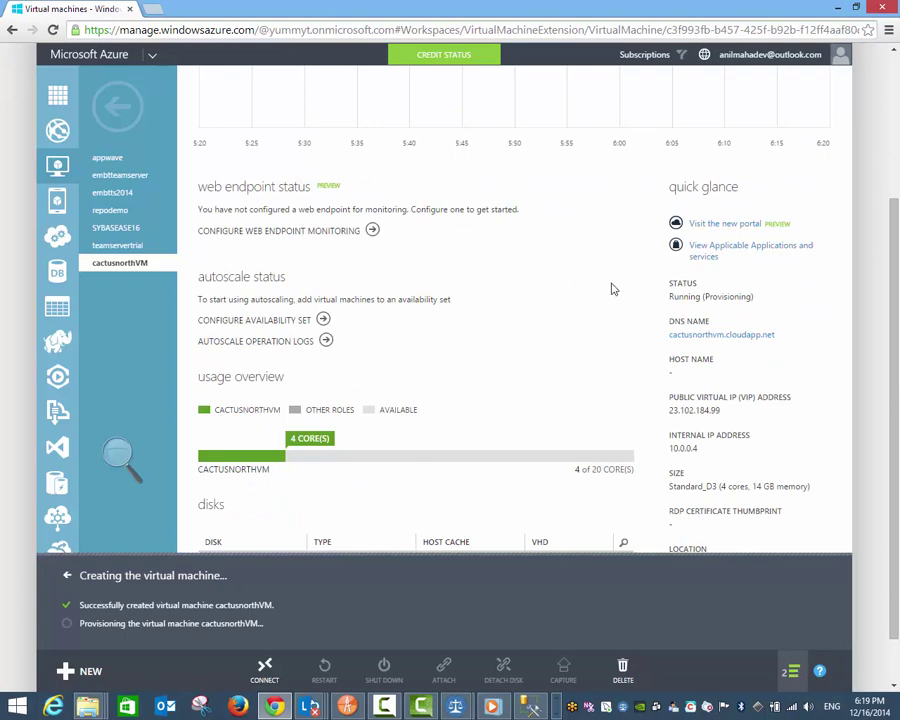
pyautogui.scroll(-1, 826, 397)
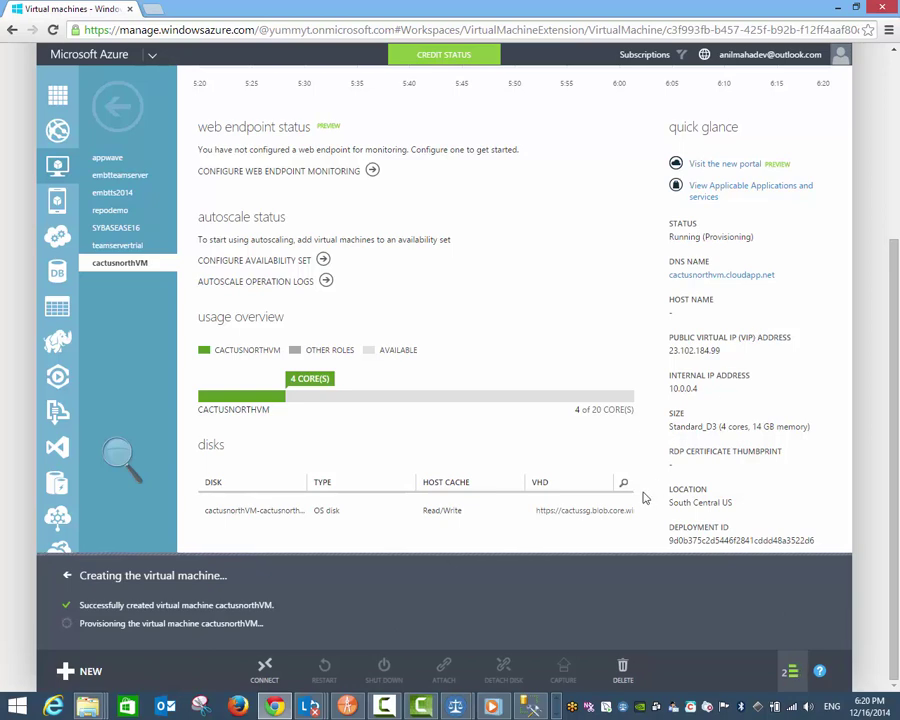
pyautogui.scroll(3, 645, 497)
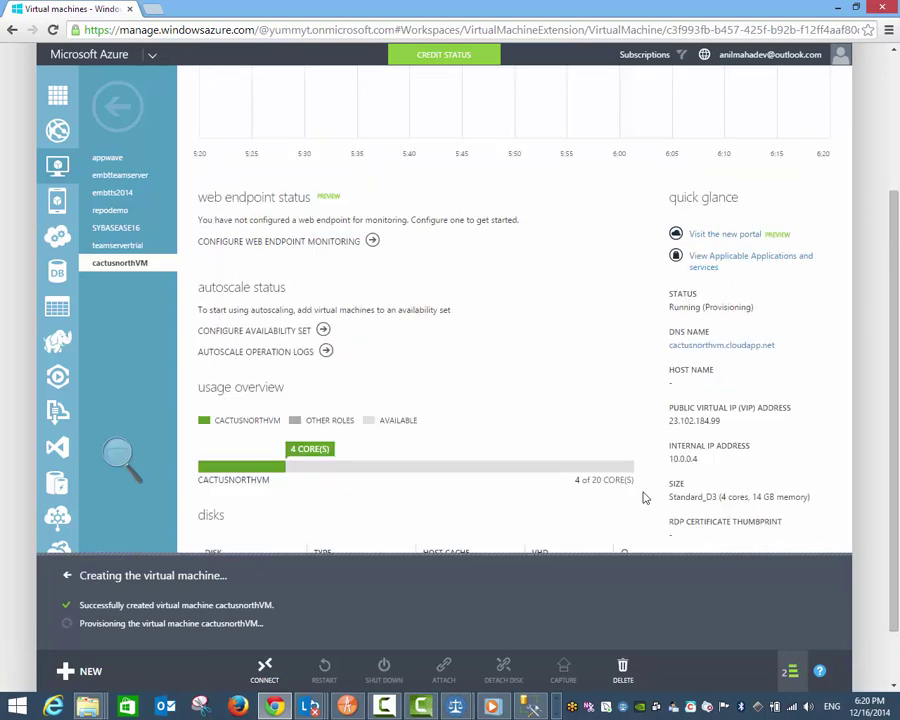
pyautogui.moveTo(695, 459); pyautogui.dragTo(674, 460)
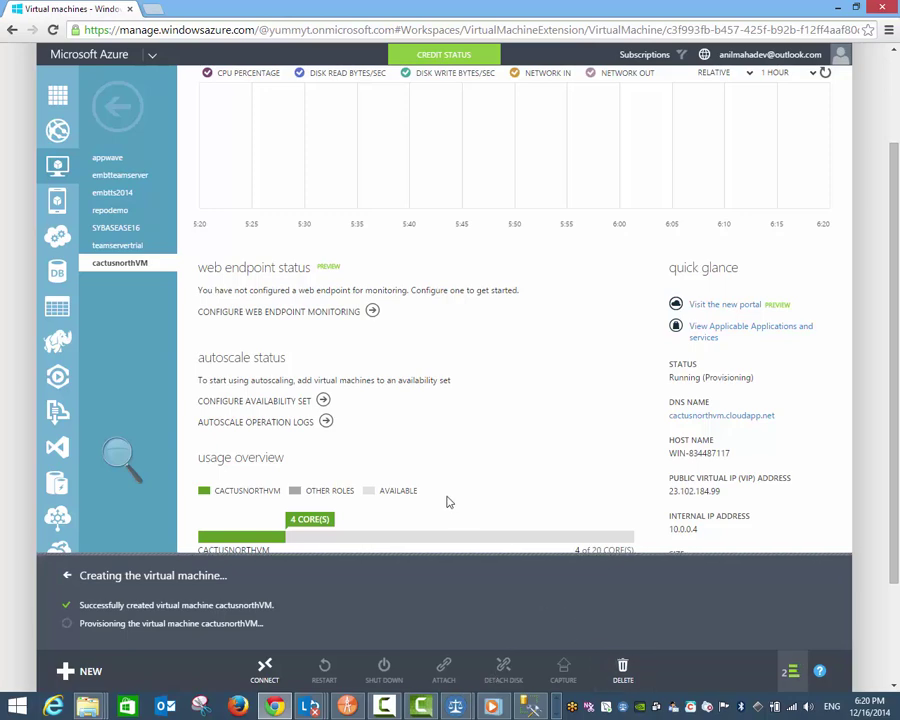
pyautogui.scroll(-1, 448, 502)
pyautogui.scroll(-1, 448, 502)
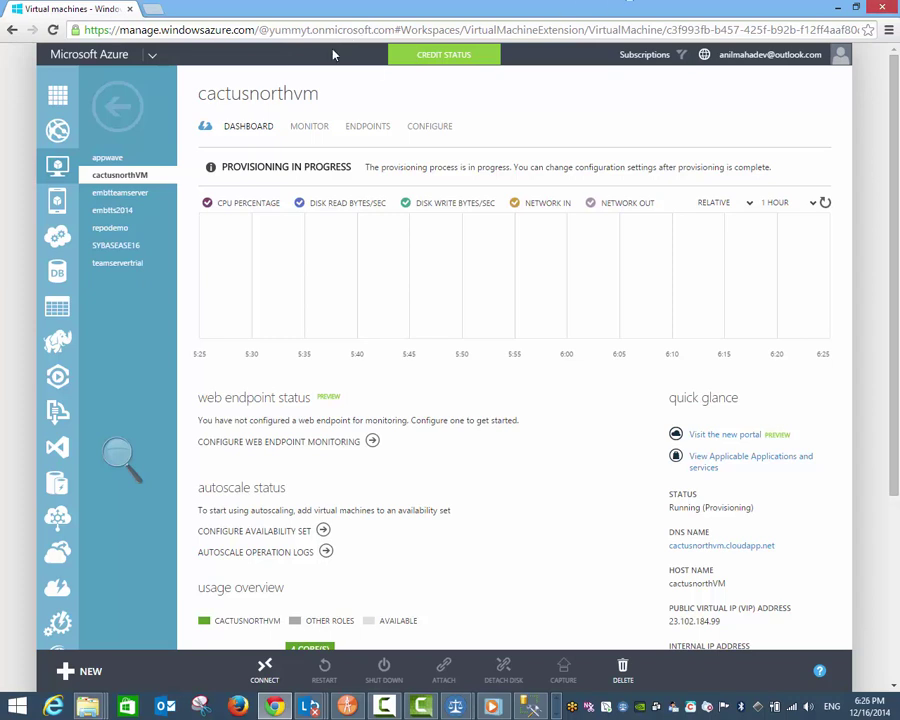
# Step: Look through cactusnorthVM's CONFIGURE settings, then go back to its DASHBOARD
pyautogui.click(428, 128)
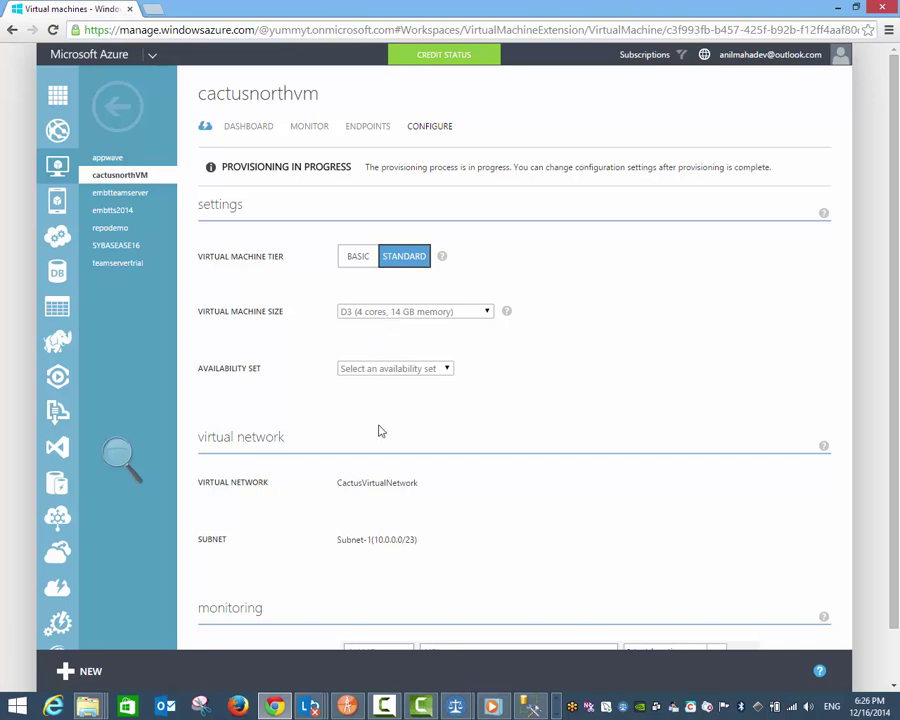
pyautogui.scroll(-1, 363, 514)
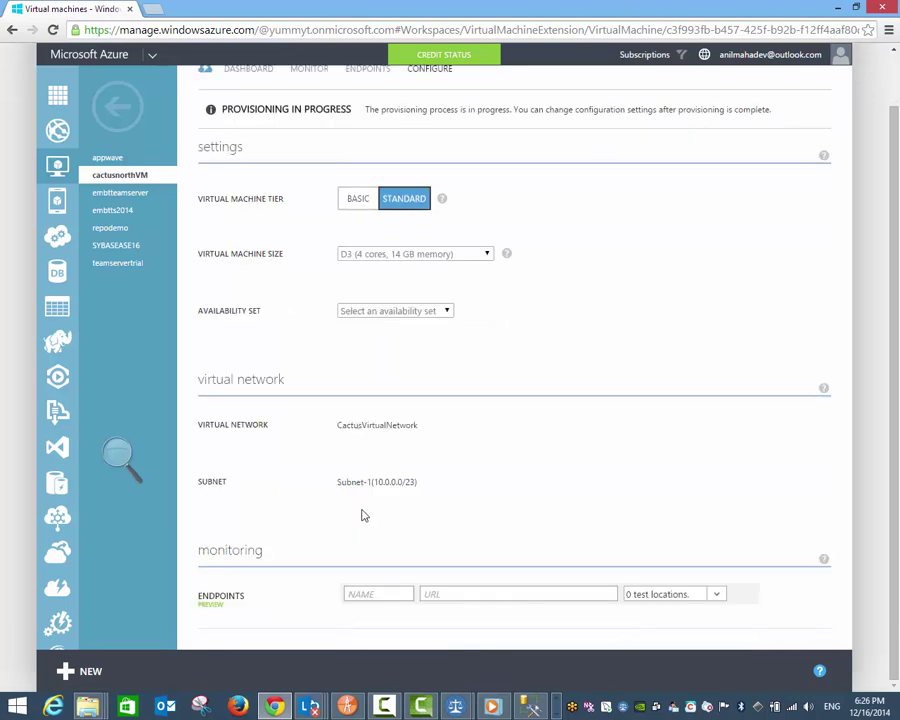
pyautogui.scroll(1, 363, 515)
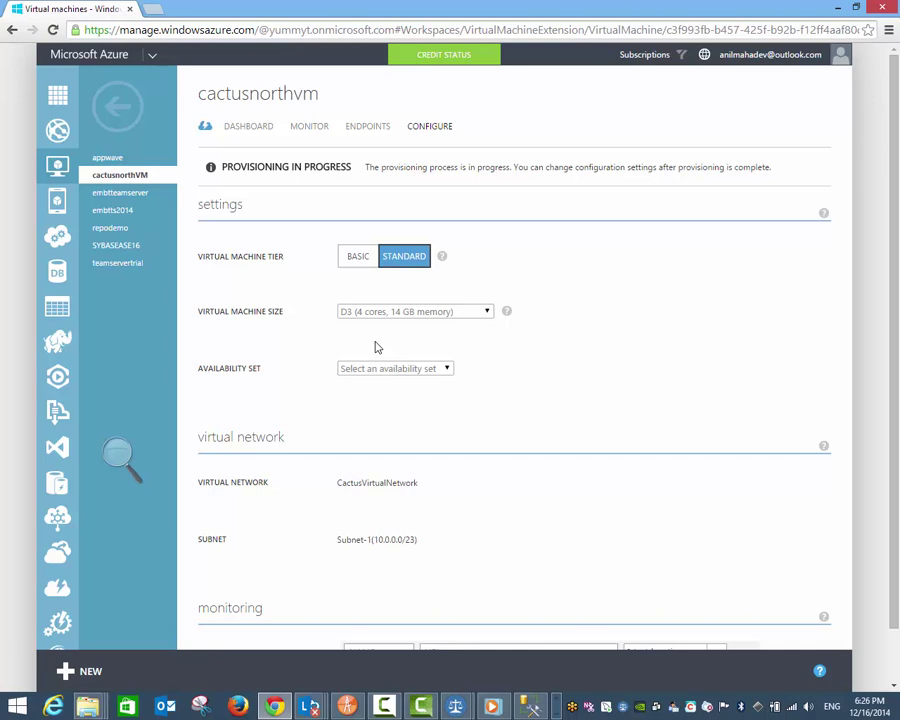
pyautogui.click(248, 131)
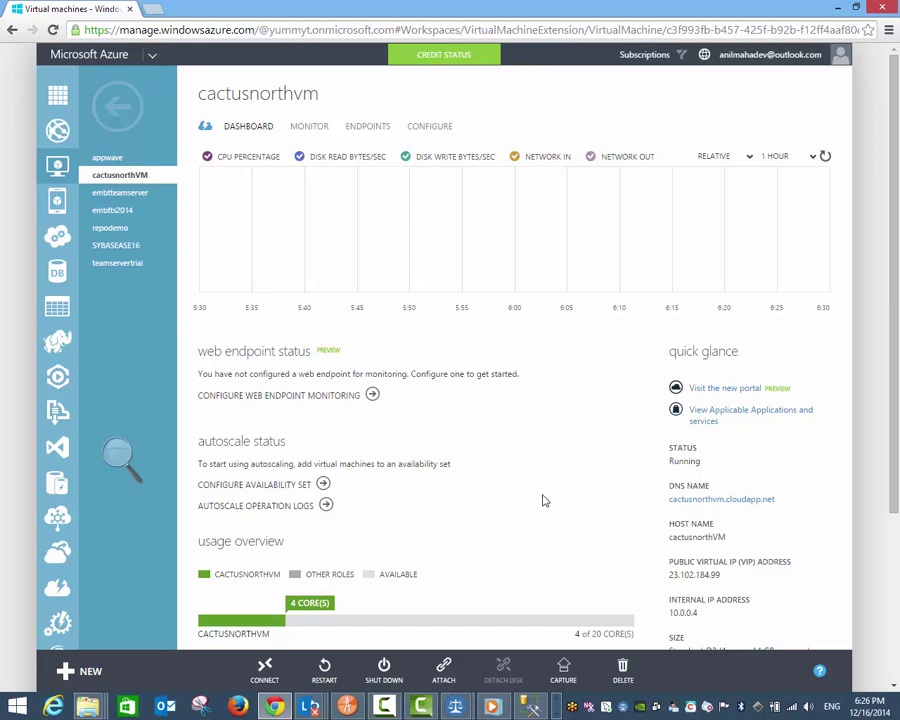
# Step: Inspect the host name and the cloud service dashboard behind the DNS name
pyautogui.scroll(-2, 545, 497)
pyautogui.moveTo(662, 334)
pyautogui.mouseDown()
pyautogui.moveTo(666, 322)
pyautogui.moveTo(730, 333)
pyautogui.moveTo(670, 326)
pyautogui.mouseUp()
pyautogui.click(728, 328)
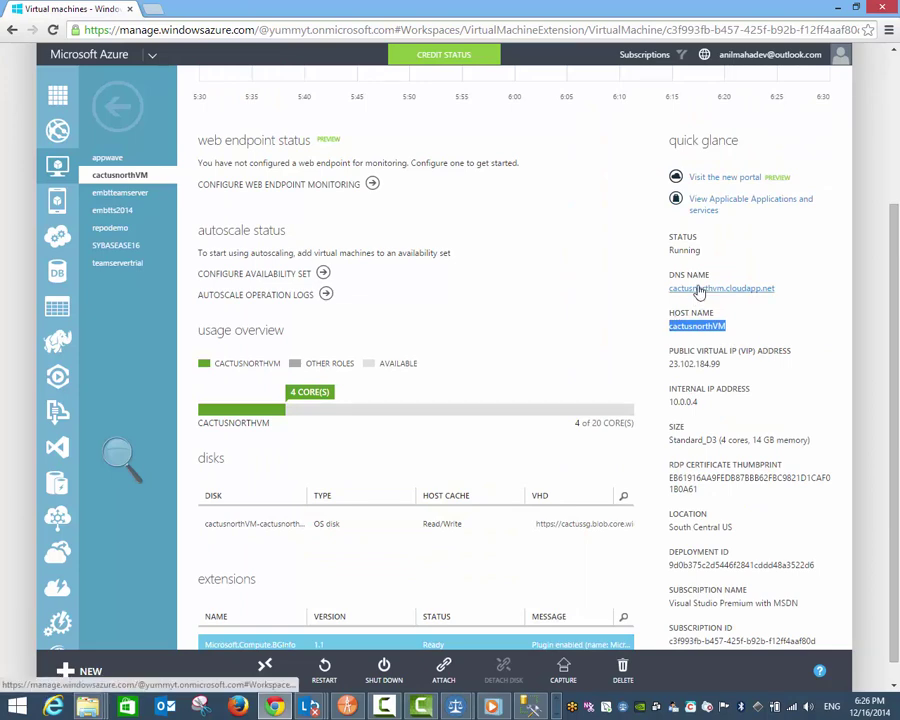
pyautogui.click(700, 290)
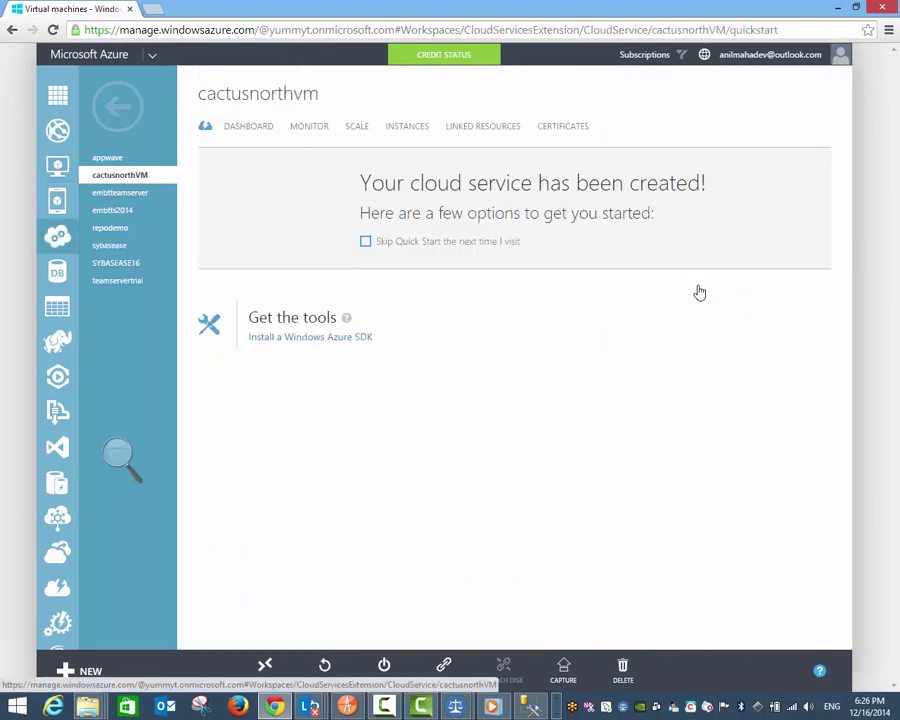
pyautogui.click(11, 31)
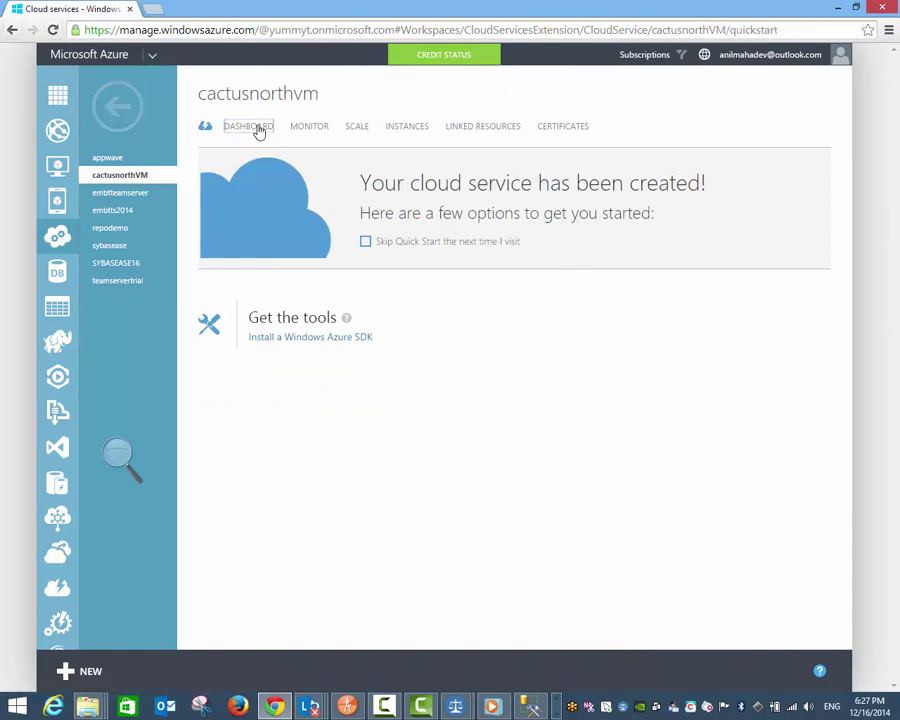
pyautogui.click(257, 128)
pyautogui.scroll(-3, 796, 468)
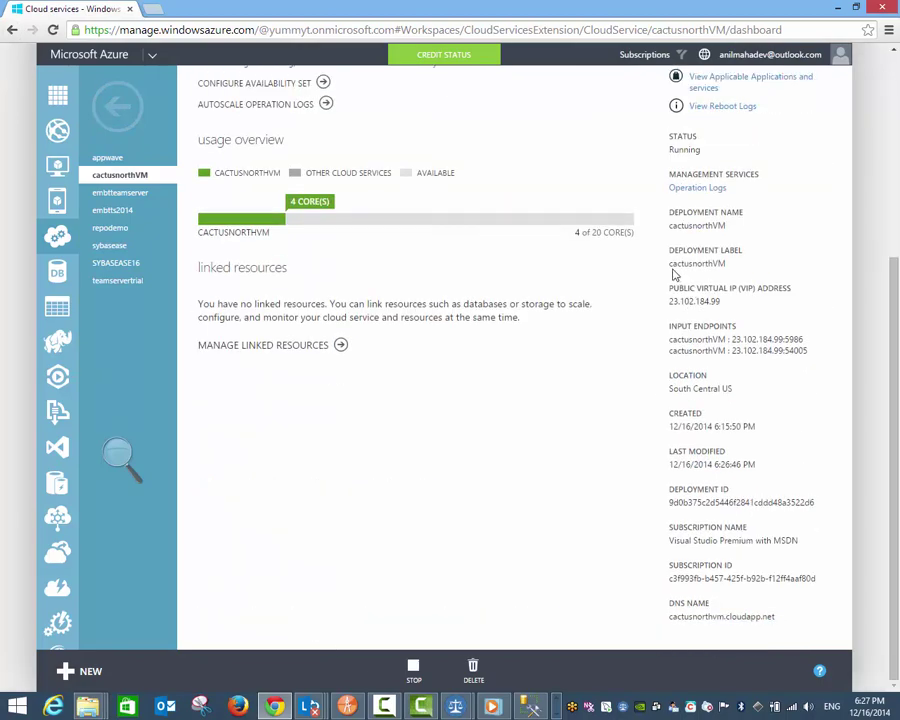
pyautogui.scroll(3, 672, 274)
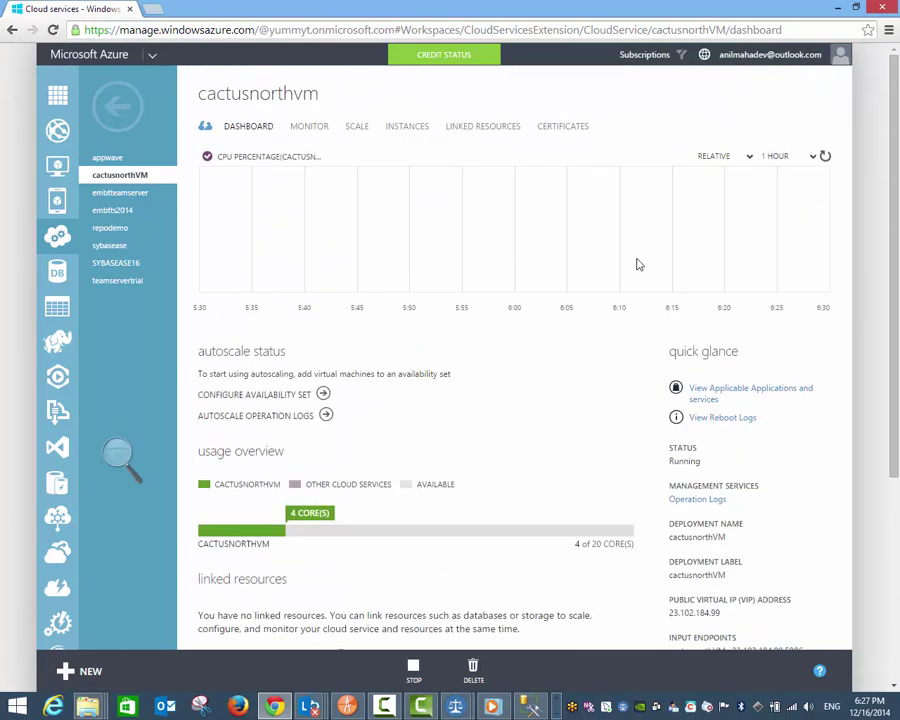
# Step: Return through Virtual Machines to the cactusnorthVM dashboard
pyautogui.click(12, 30)
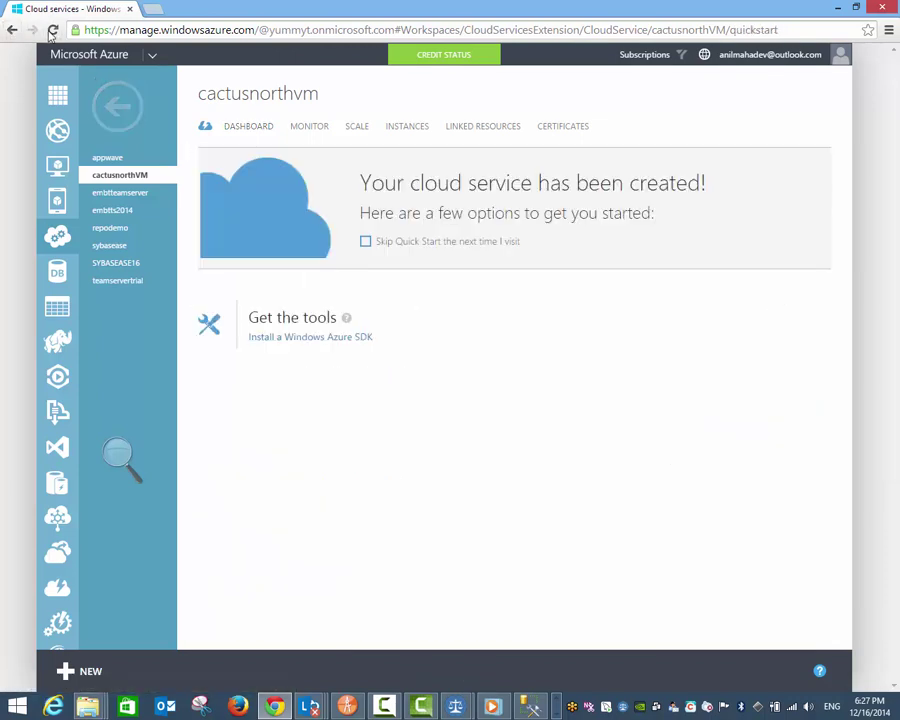
pyautogui.click(117, 105)
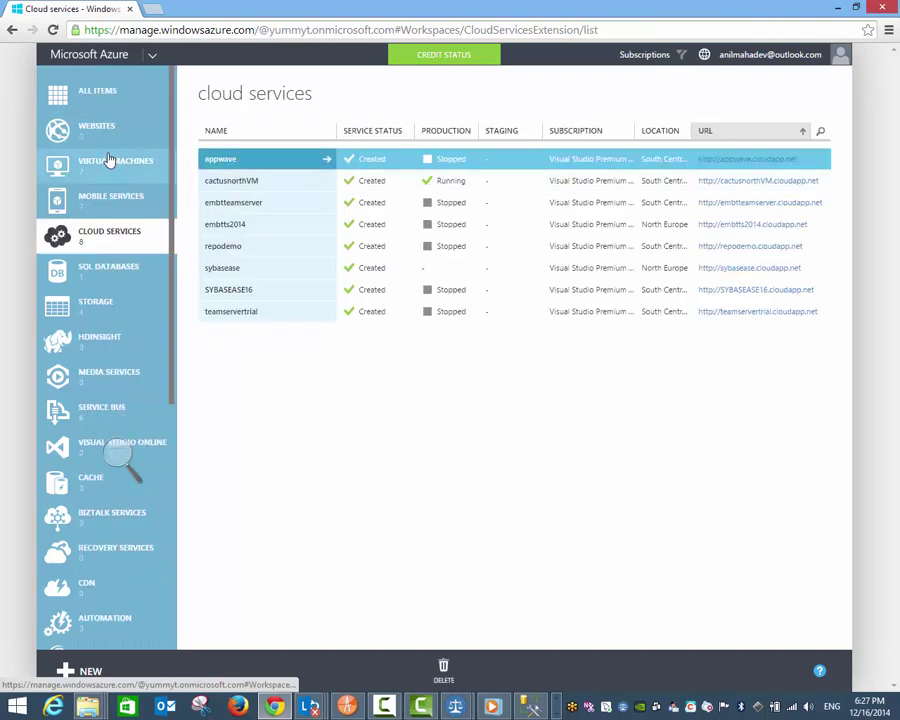
pyautogui.click(135, 160)
pyautogui.click(229, 292)
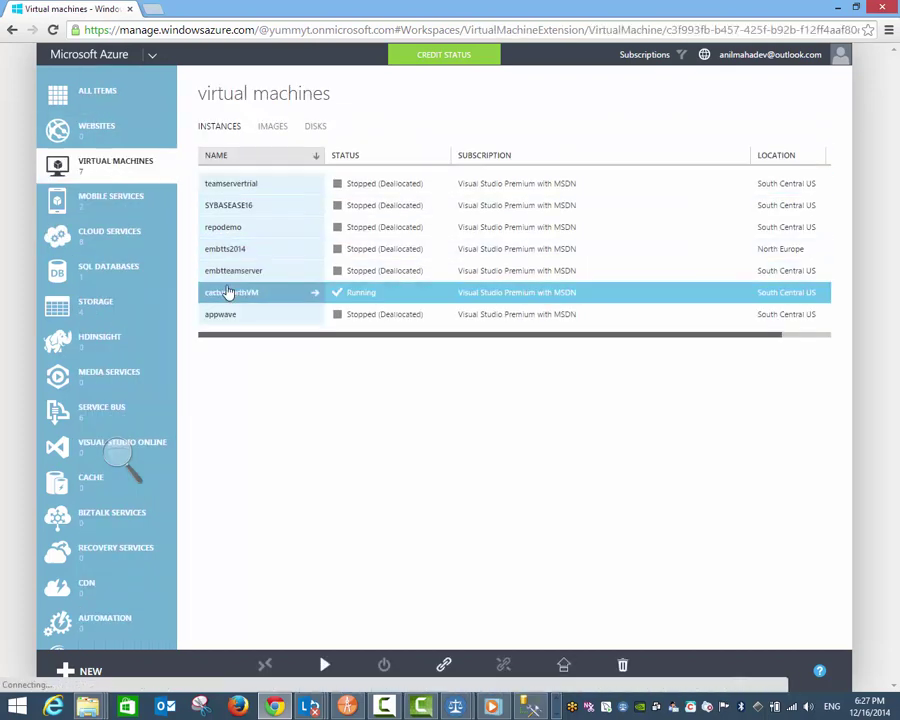
pyautogui.click(258, 127)
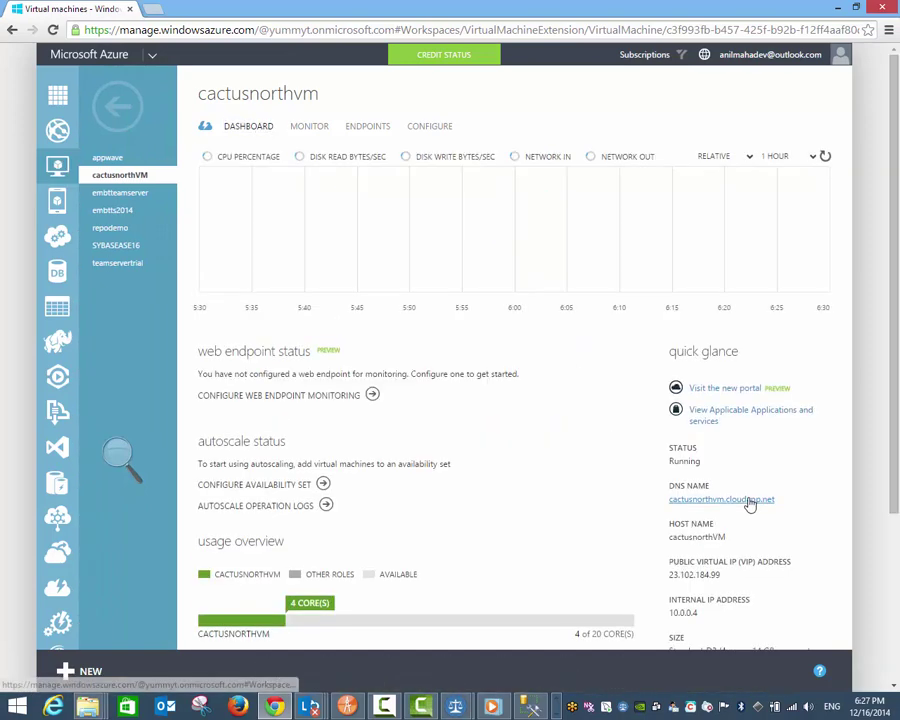
# Step: Copy the DNS name cactusnorthvm.cloudapp.net and paste it into a new browser tab
pyautogui.moveTo(787, 504); pyautogui.dragTo(671, 505)
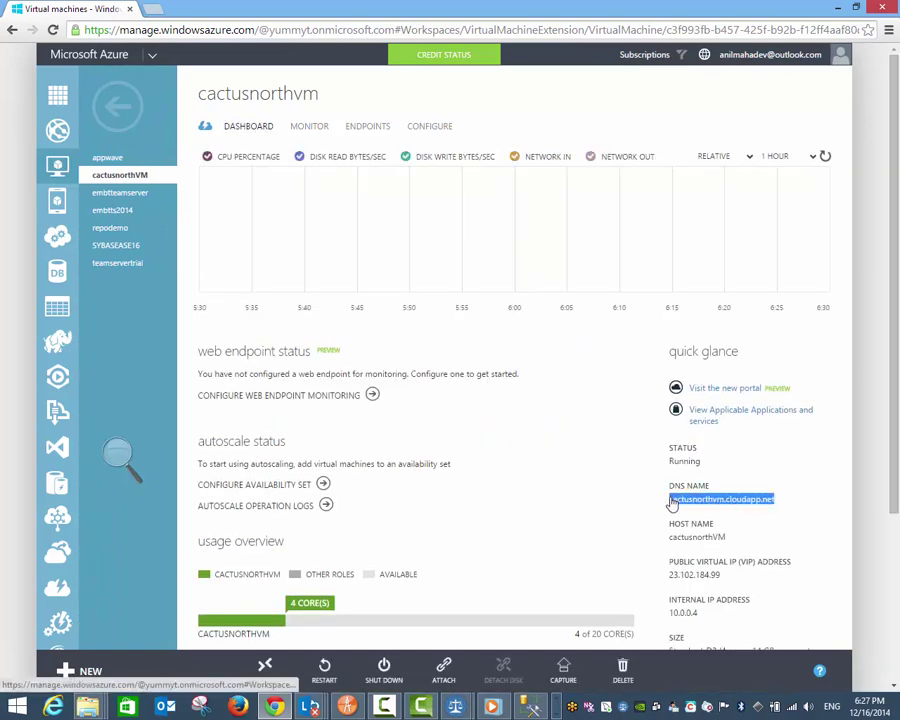
pyautogui.rightClick(671, 503)
pyautogui.click(700, 582)
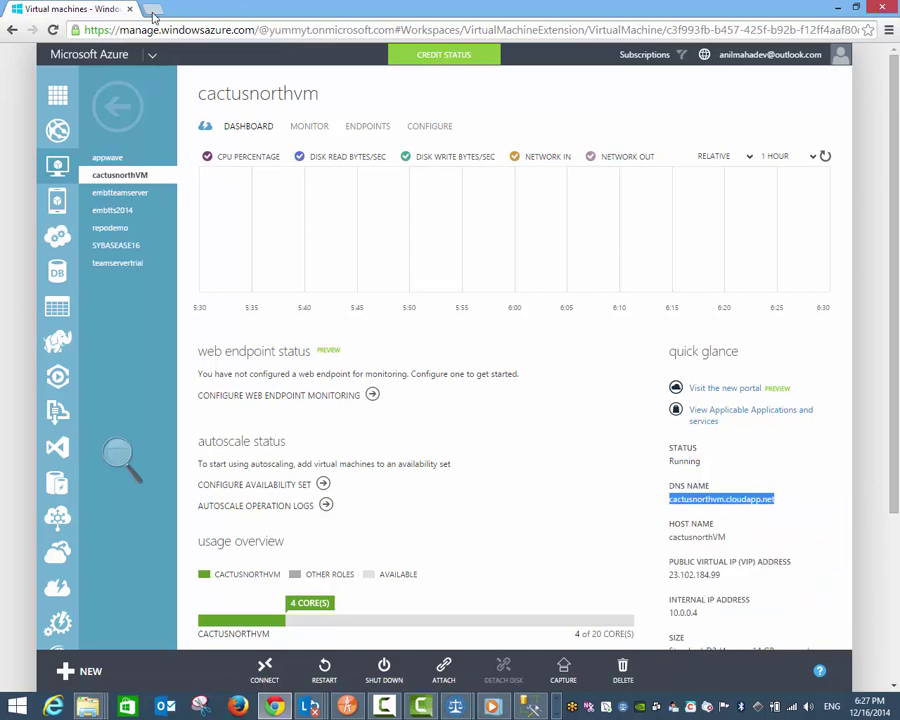
pyautogui.hotkey('ctrl', 't')
pyautogui.rightClick(214, 31)
# Step: Try loading cactusnorthvm.cloudapp.net in a new tab, then check the VM's endpoints in the portal
pyautogui.click(294, 113)
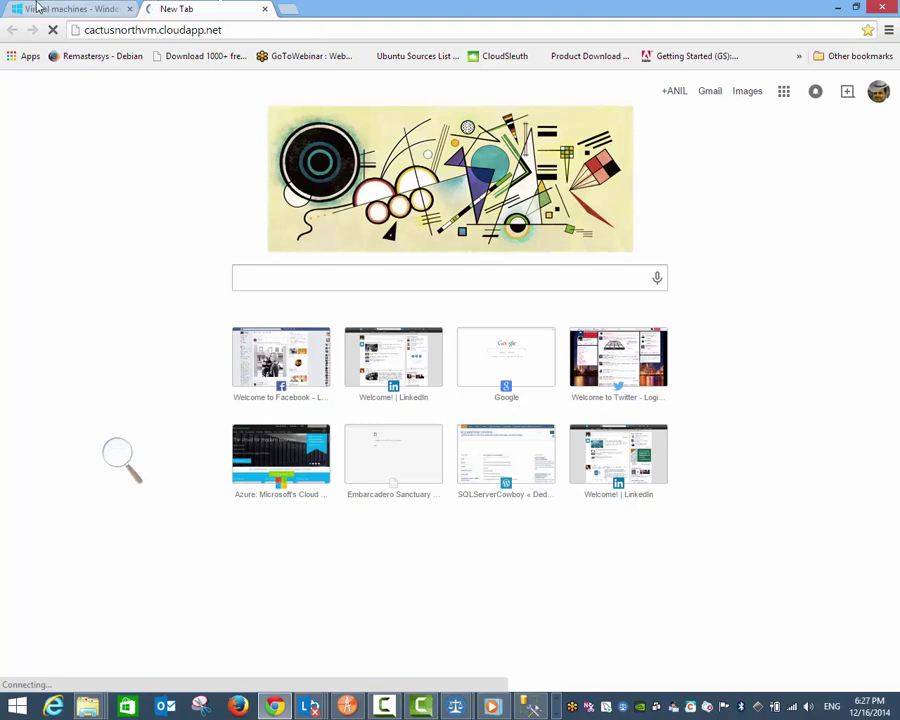
pyautogui.click(66, 8)
pyautogui.click(369, 127)
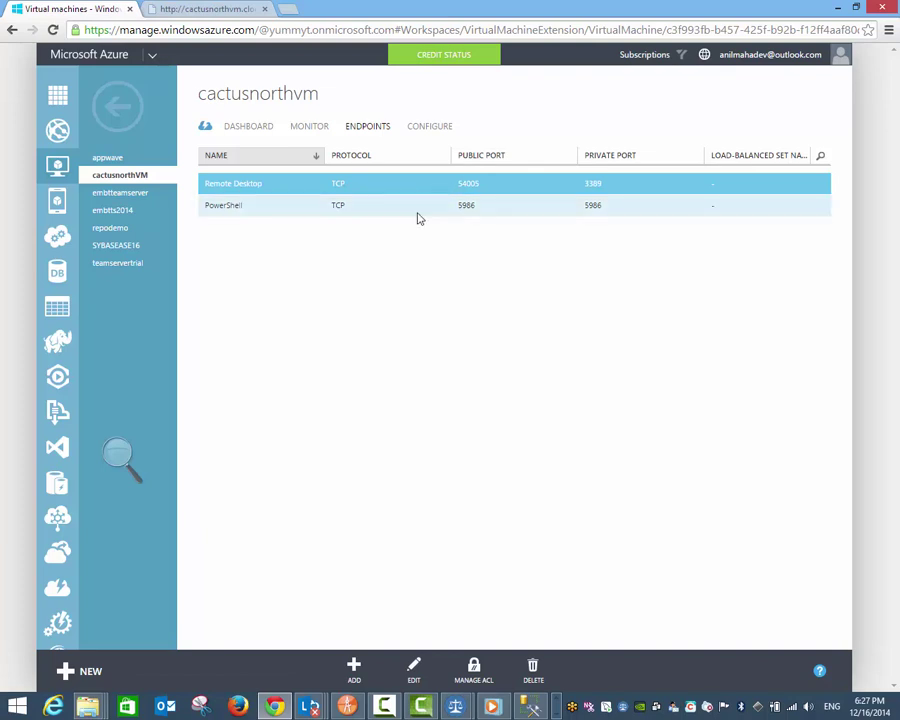
# Step: Download cactusnorthVM.rdp via CONNECT on the VM dashboard and open it from Chrome's downloads
pyautogui.click(247, 128)
pyautogui.scroll(-1, 540, 272)
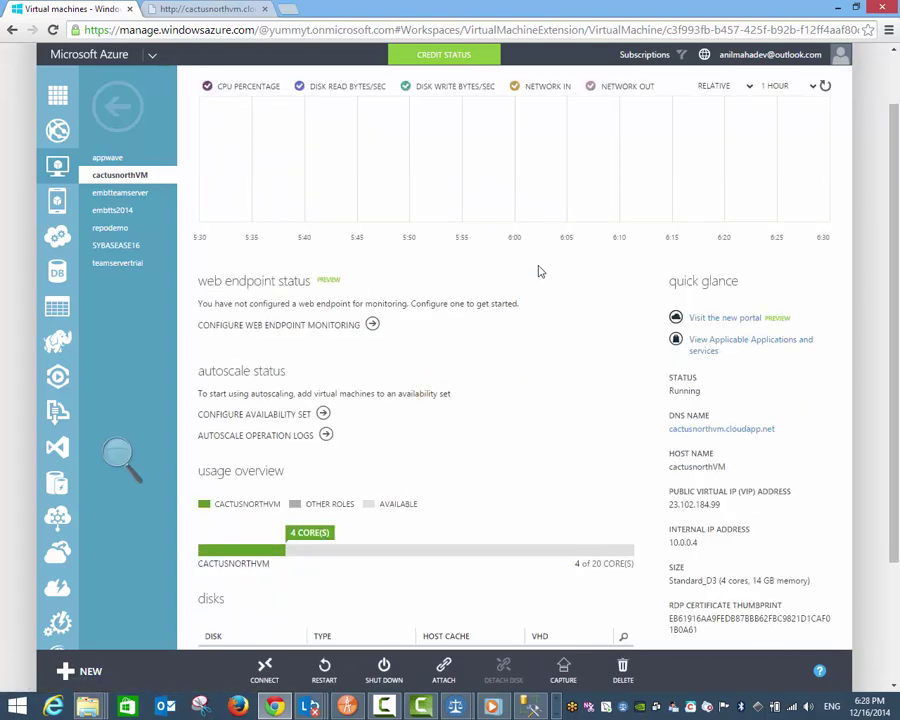
pyautogui.scroll(1, 540, 272)
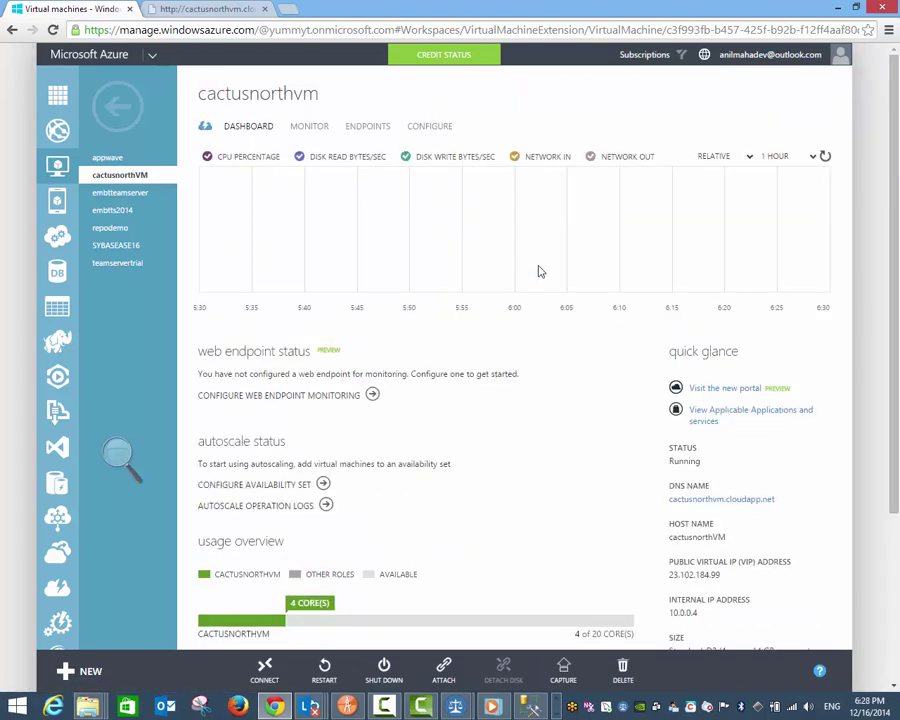
pyautogui.click(265, 672)
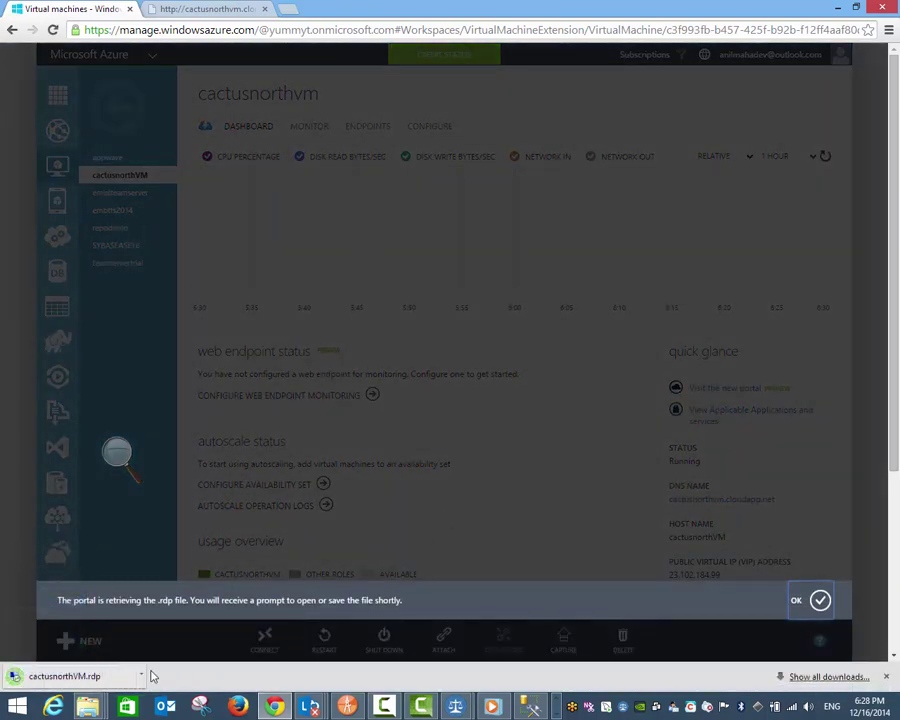
pyautogui.click(141, 675)
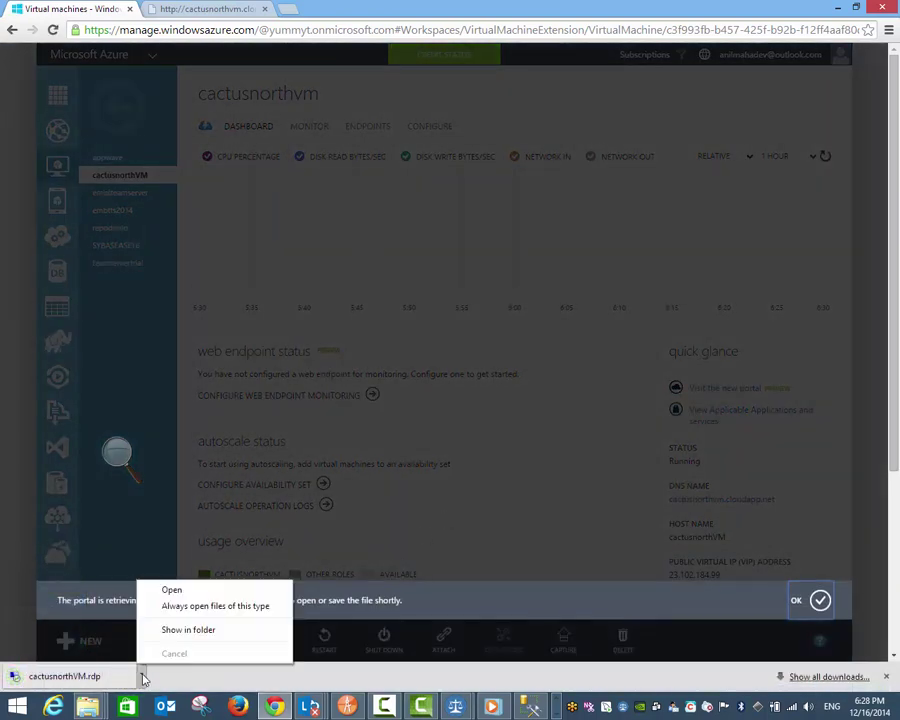
pyautogui.click(173, 592)
# Step: Connect despite the unknown-publisher warning and try the saved account's password
pyautogui.click(418, 406)
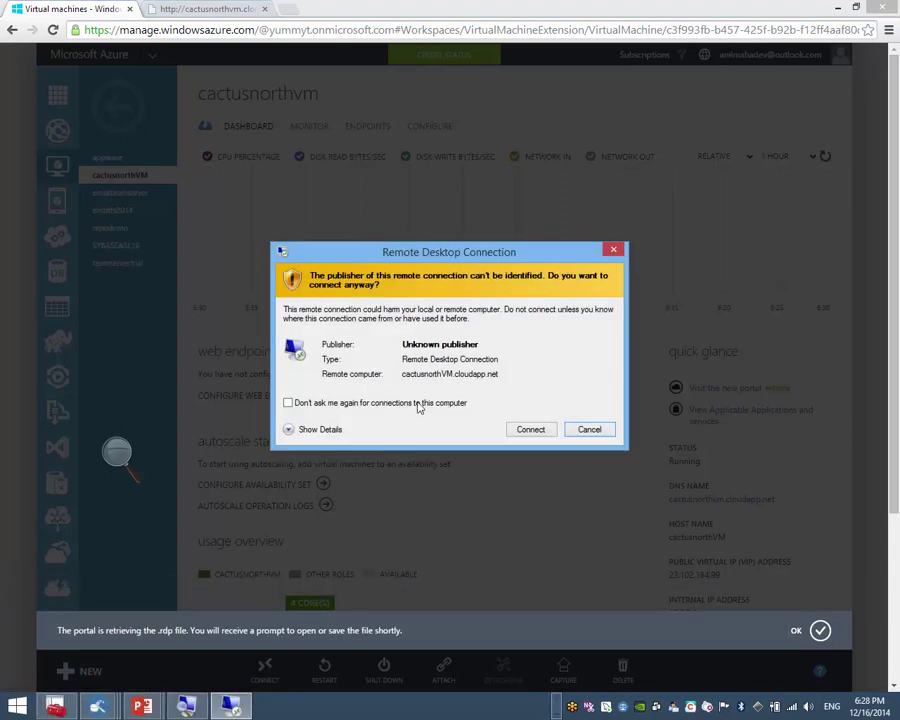
pyautogui.click(530, 437)
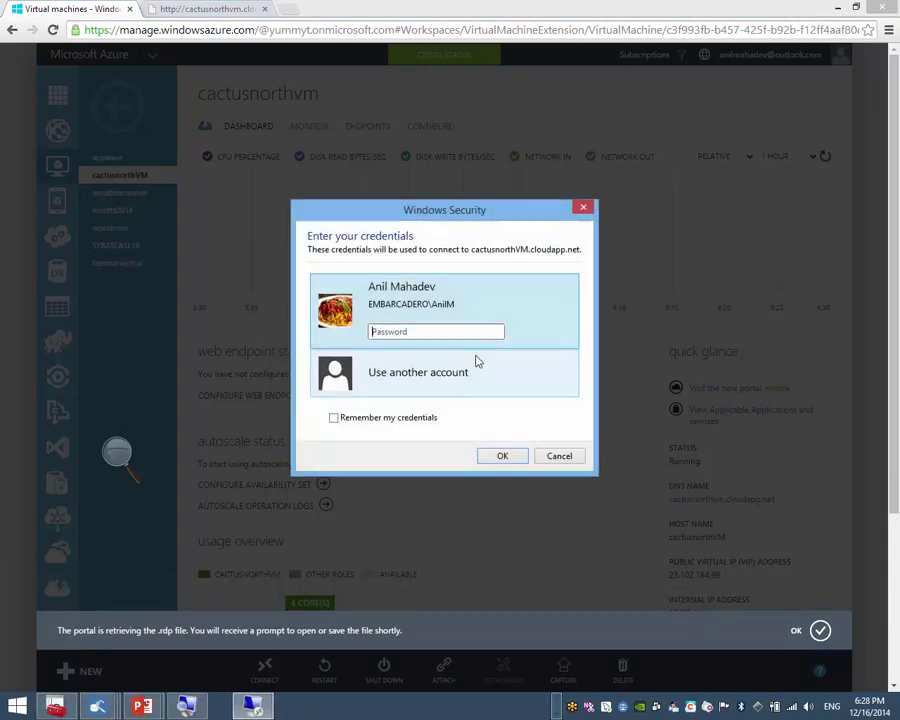
pyautogui.write('•••••••••••')
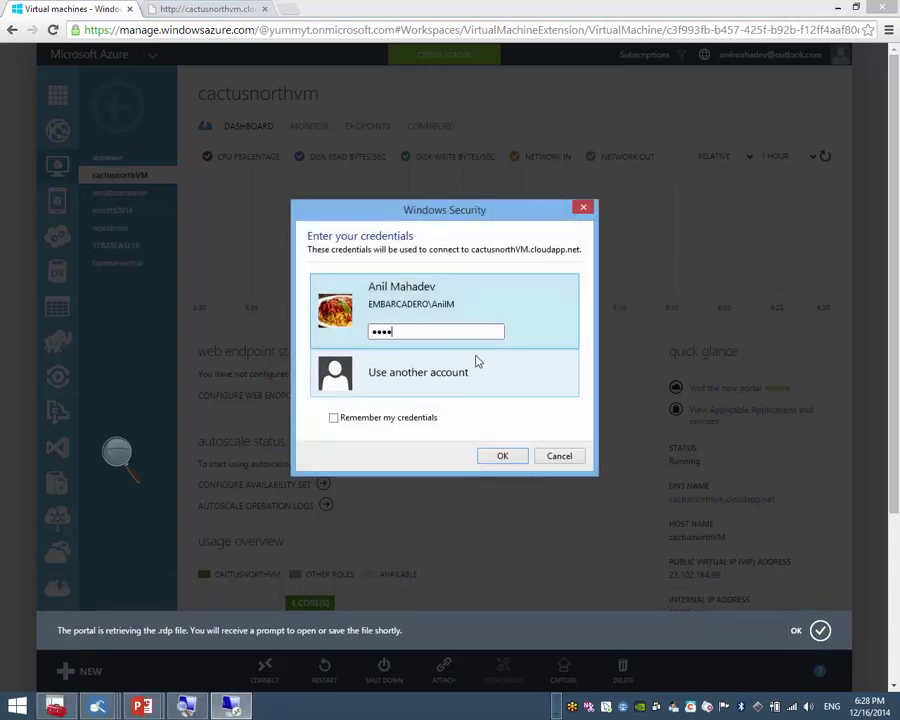
pyautogui.press('Return')
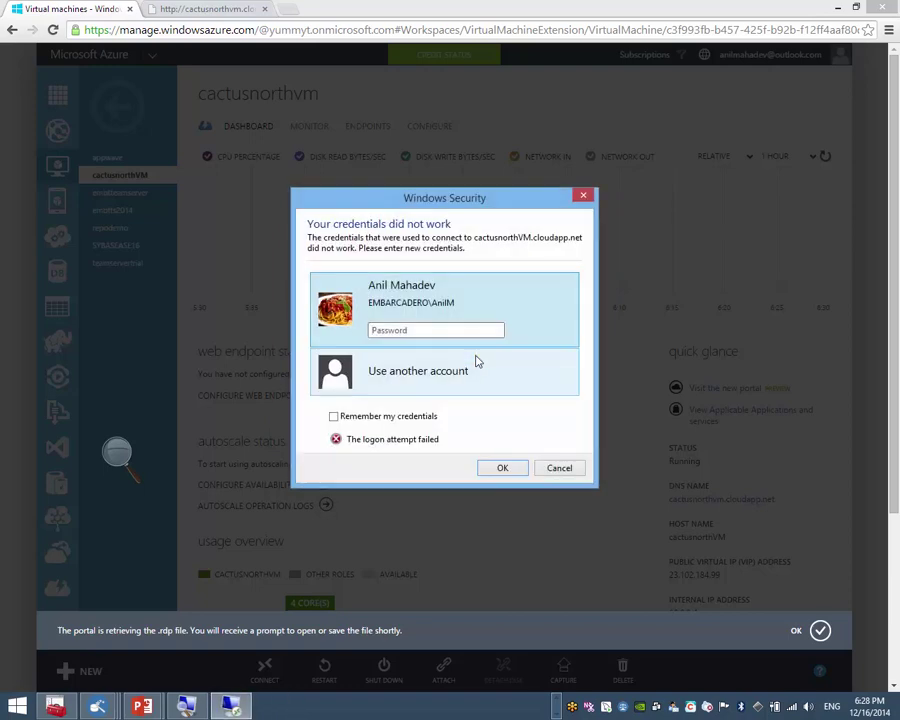
# Step: Sign in with the VM's local account credentials and permanently accept its certificate
pyautogui.click(477, 362)
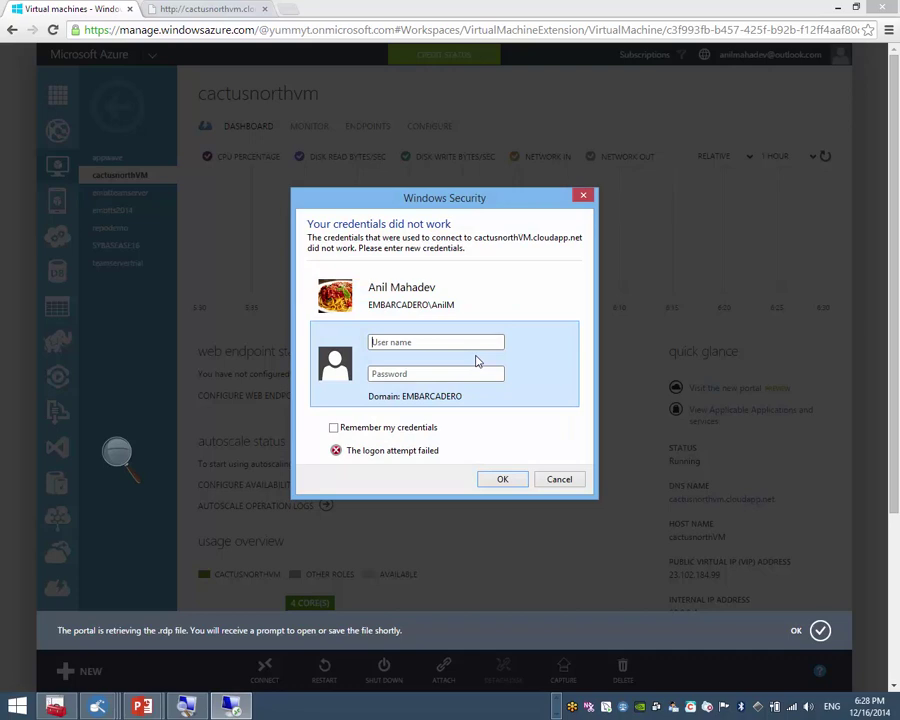
pyautogui.write('cactusnorthvm\\')
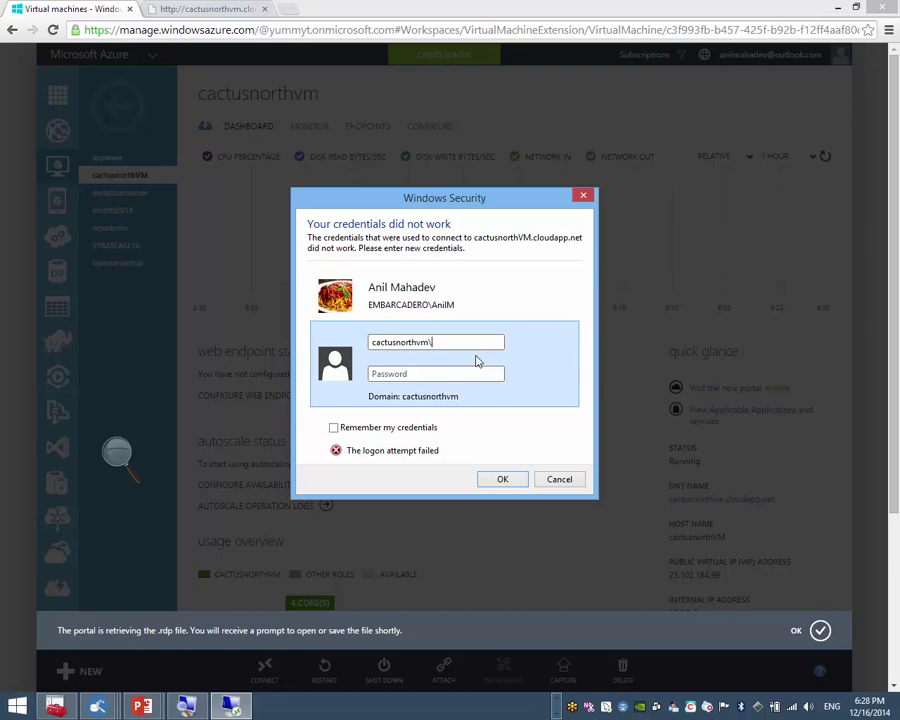
pyautogui.write('cactusnorthvm')
pyautogui.press('Tab')
pyautogui.write('••••••••••••')
pyautogui.press('Return')
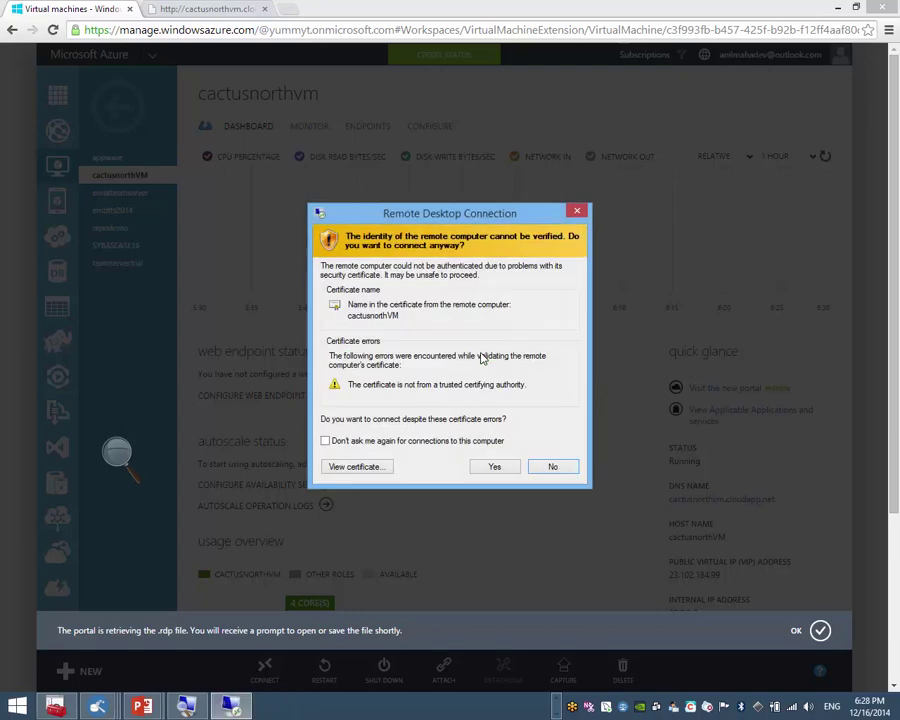
pyautogui.click(416, 440)
pyautogui.click(509, 468)
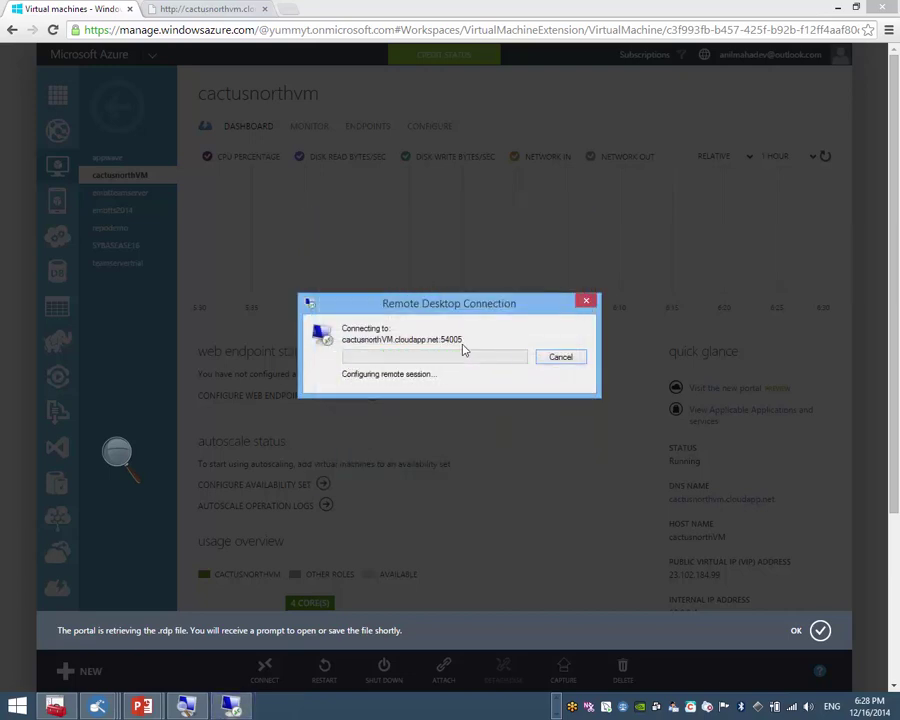
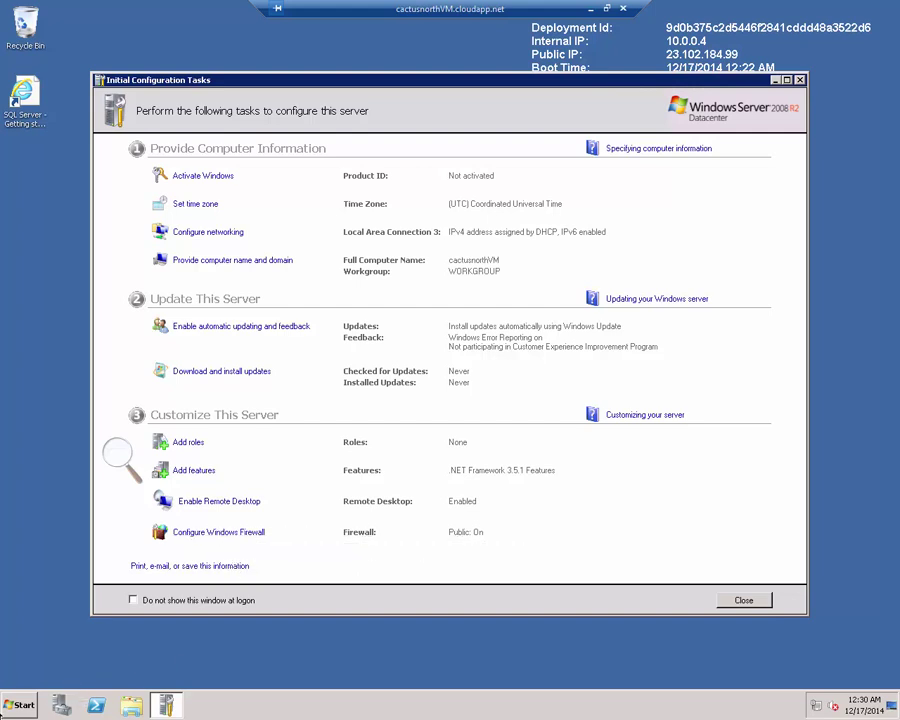
# Step: Check the server's network connections, then return to Initial Configuration Tasks
pyautogui.click(20, 705)
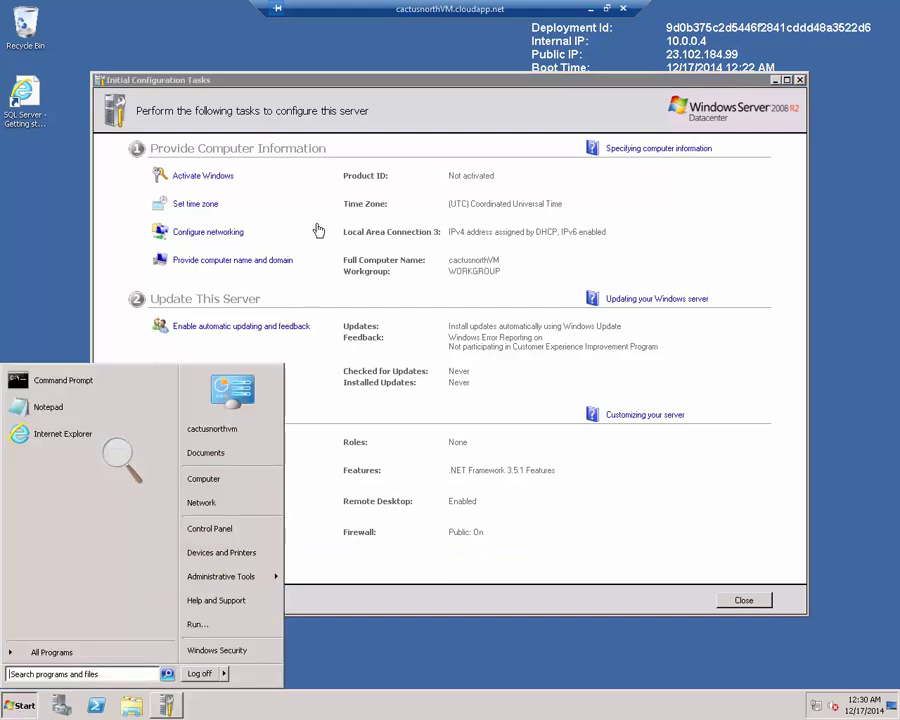
pyautogui.click(296, 311)
pyautogui.click(208, 231)
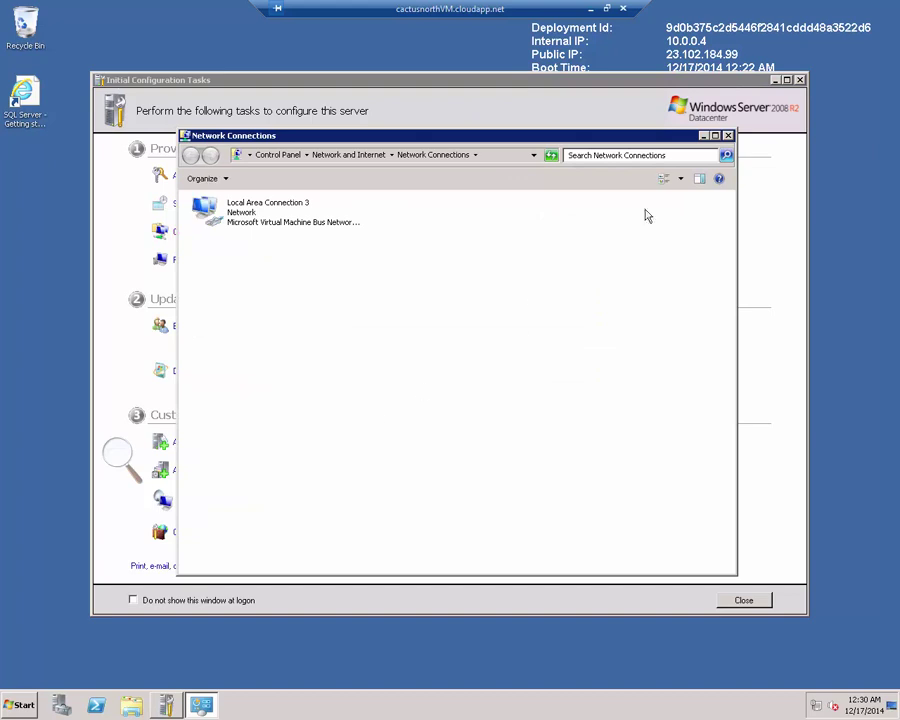
pyautogui.hotkey('alt', 'F4')
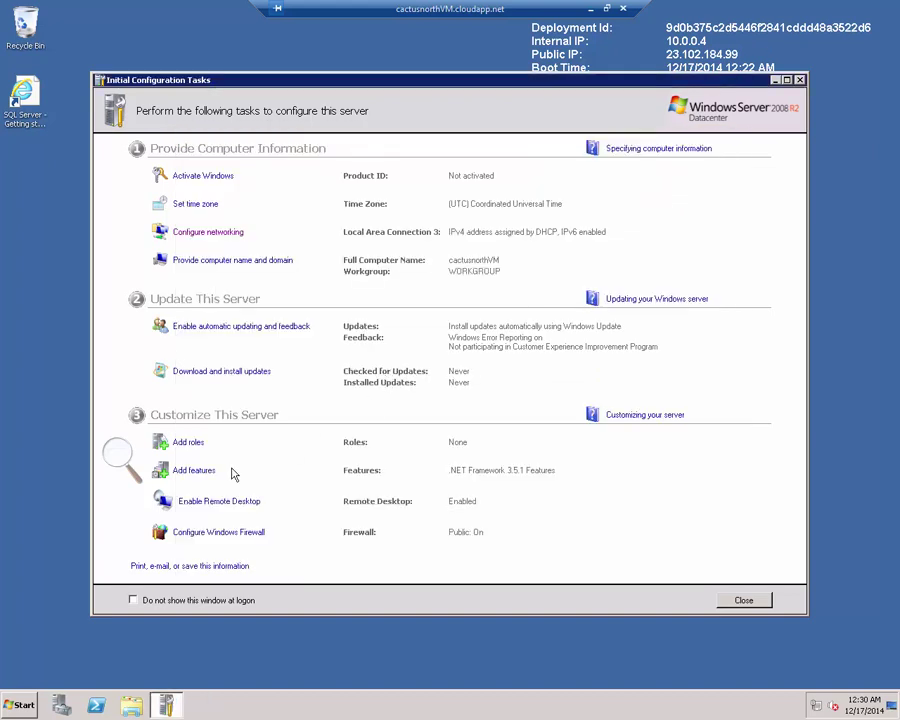
# Step: Add the Web Server (IIS) role with default role services and start installing it
pyautogui.click(190, 444)
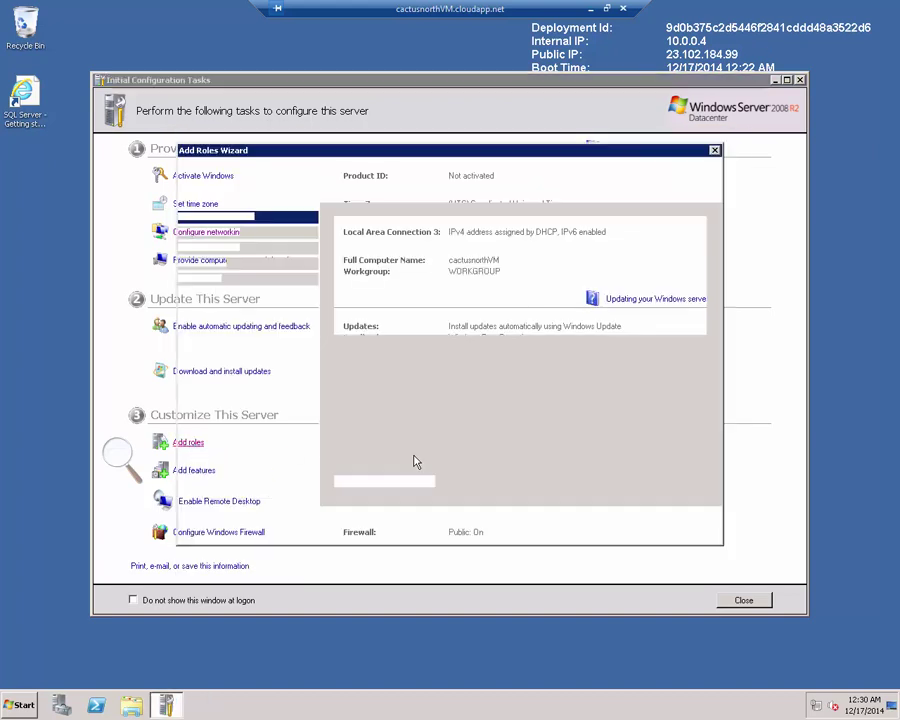
pyautogui.click(558, 525)
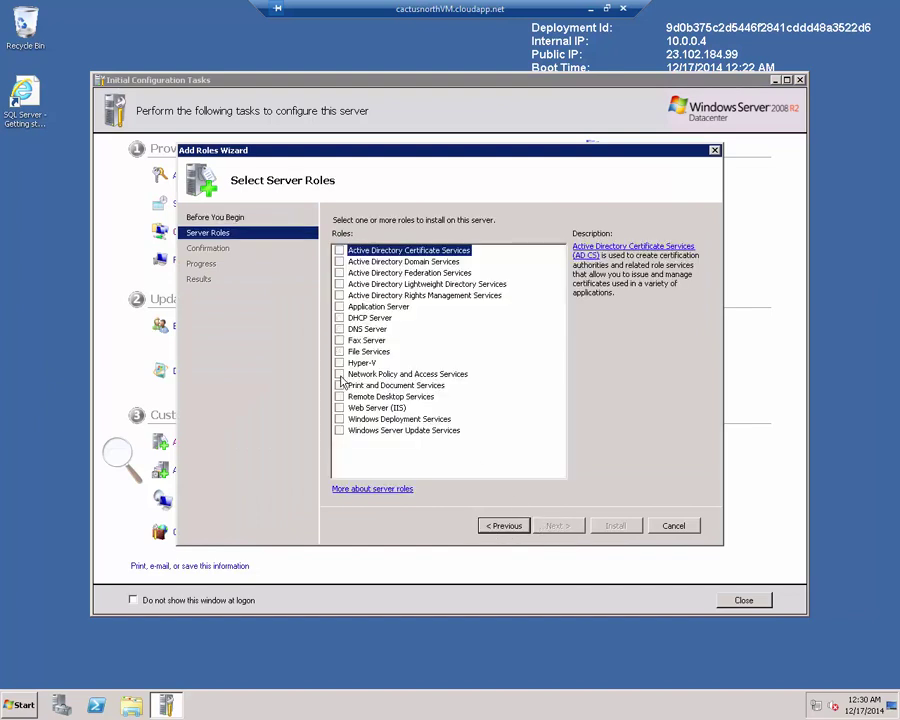
pyautogui.click(340, 408)
pyautogui.click(557, 526)
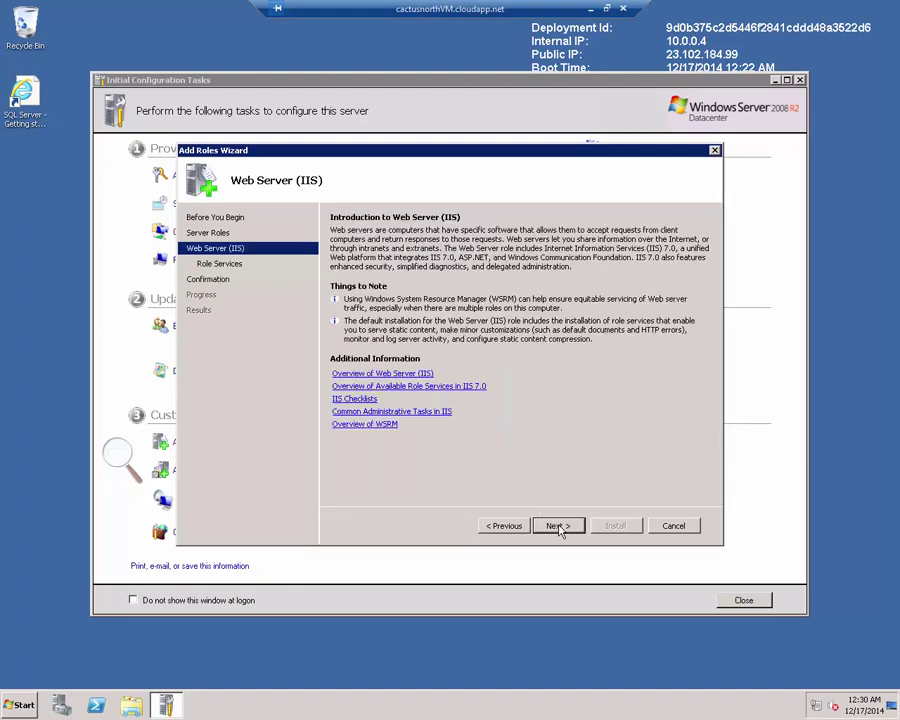
pyautogui.click(557, 526)
pyautogui.click(557, 526)
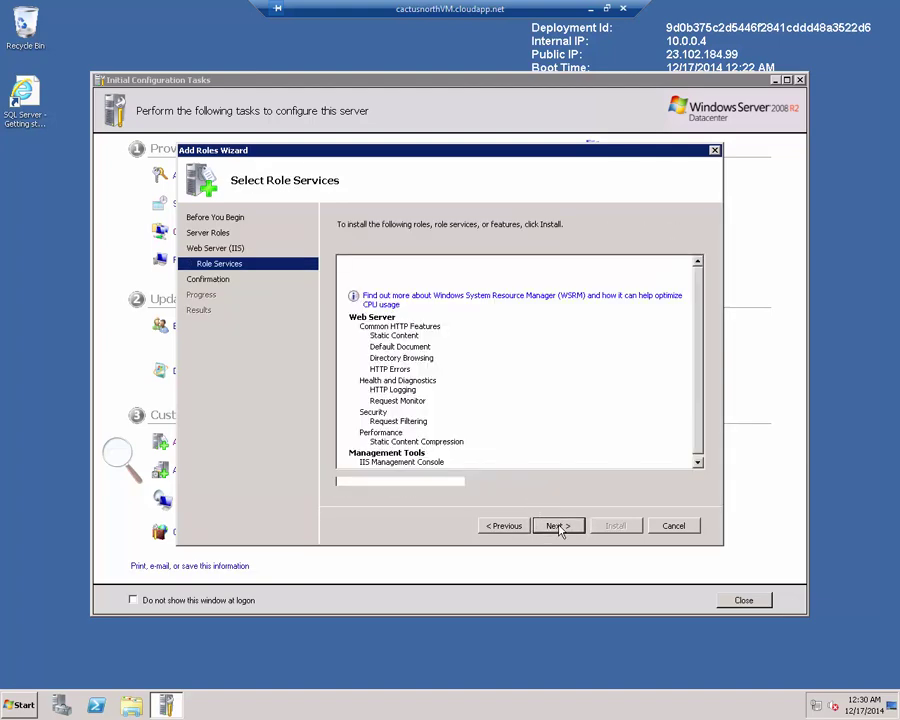
pyautogui.click(600, 526)
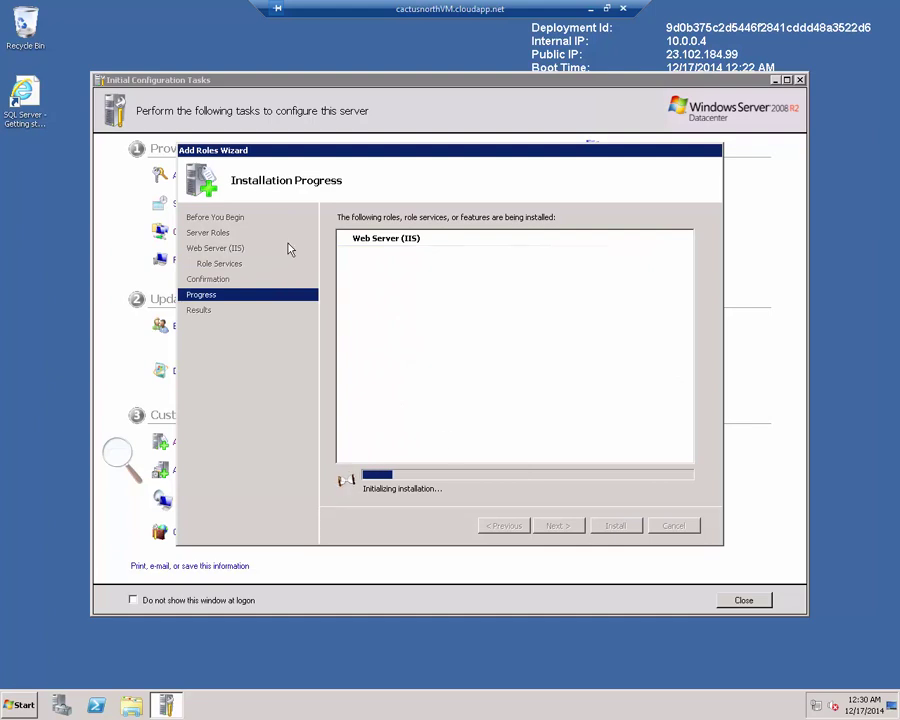
# Step: Start a new endpoint on cactusnorthvm with public and private port 80
pyautogui.click(591, 8)
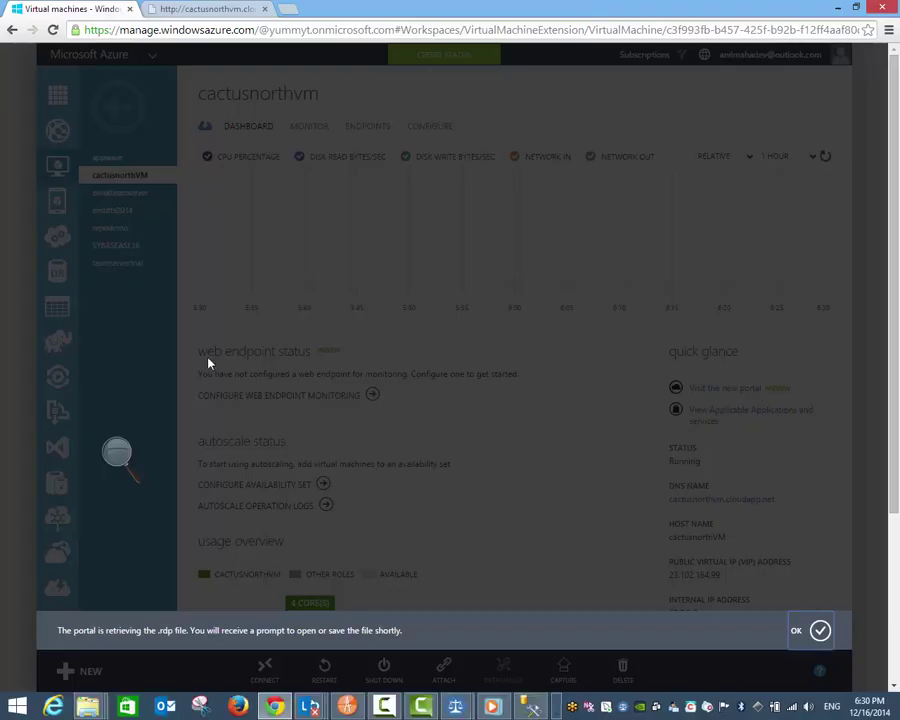
pyautogui.click(818, 630)
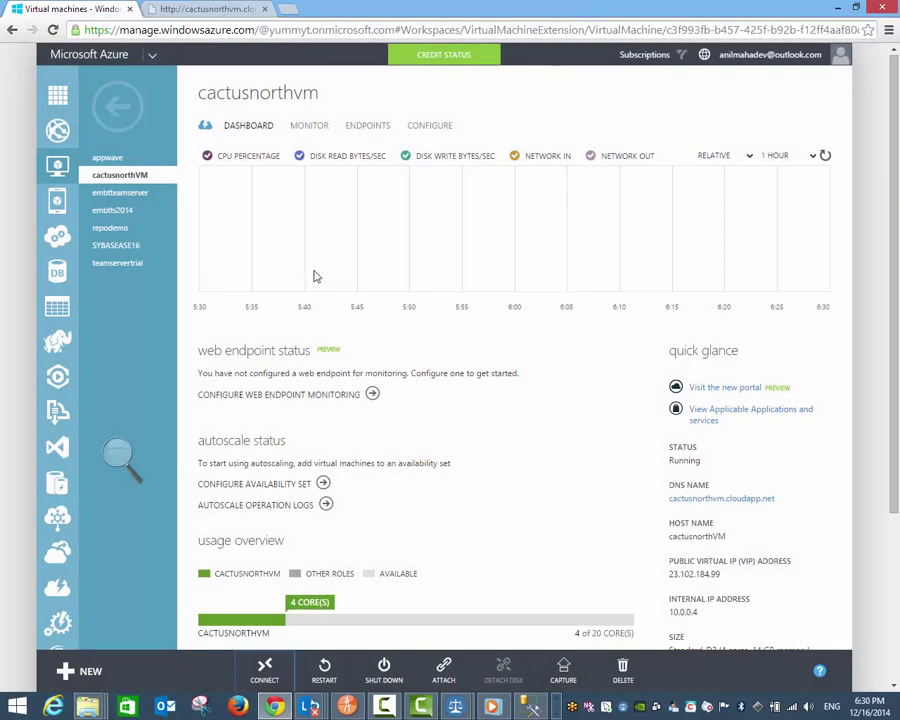
pyautogui.click(357, 135)
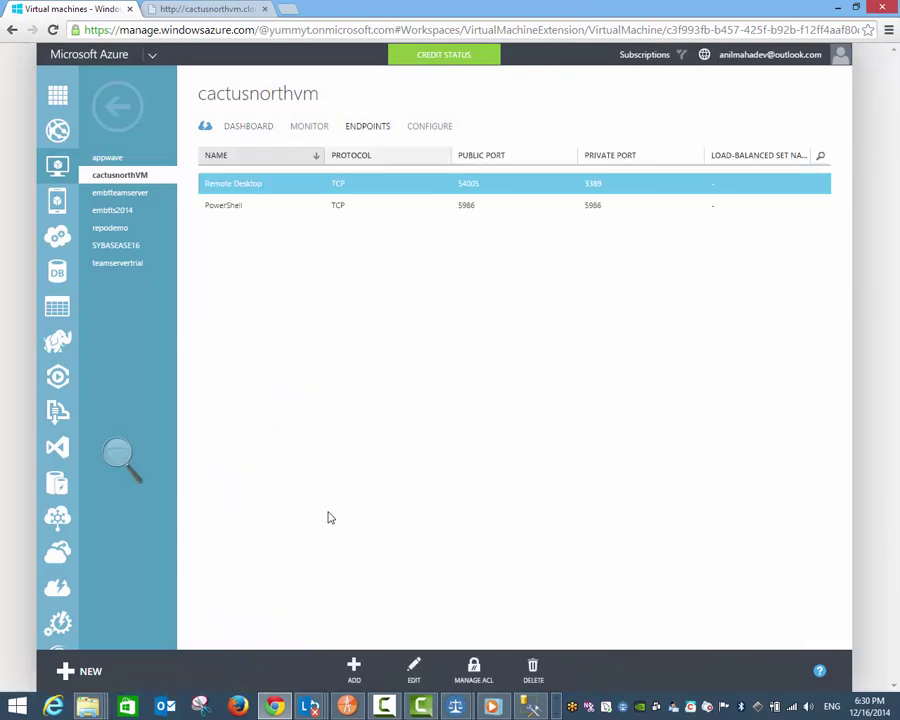
pyautogui.click(355, 667)
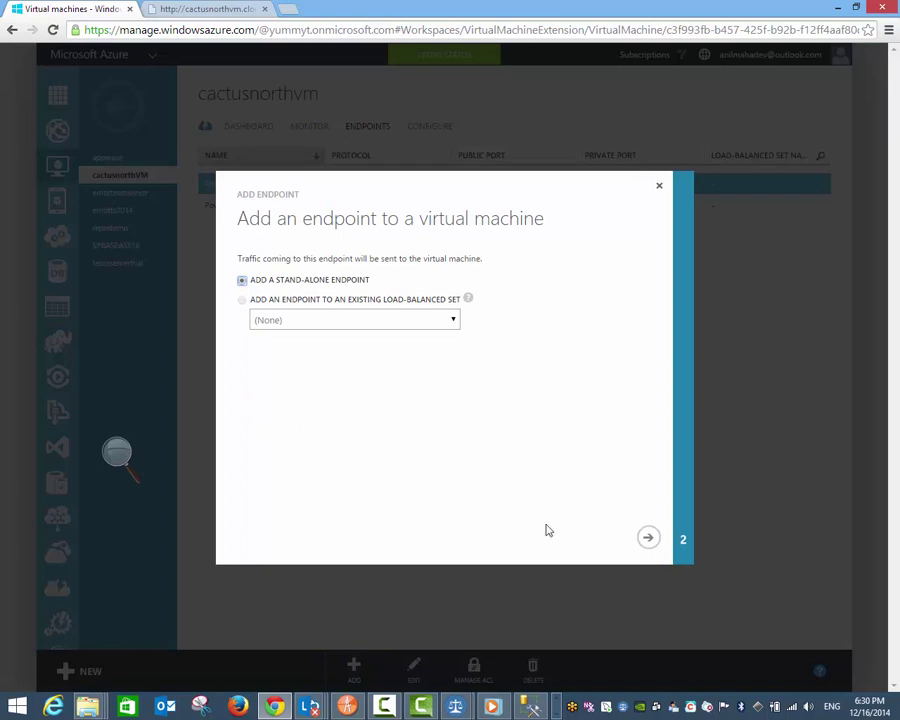
pyautogui.click(643, 538)
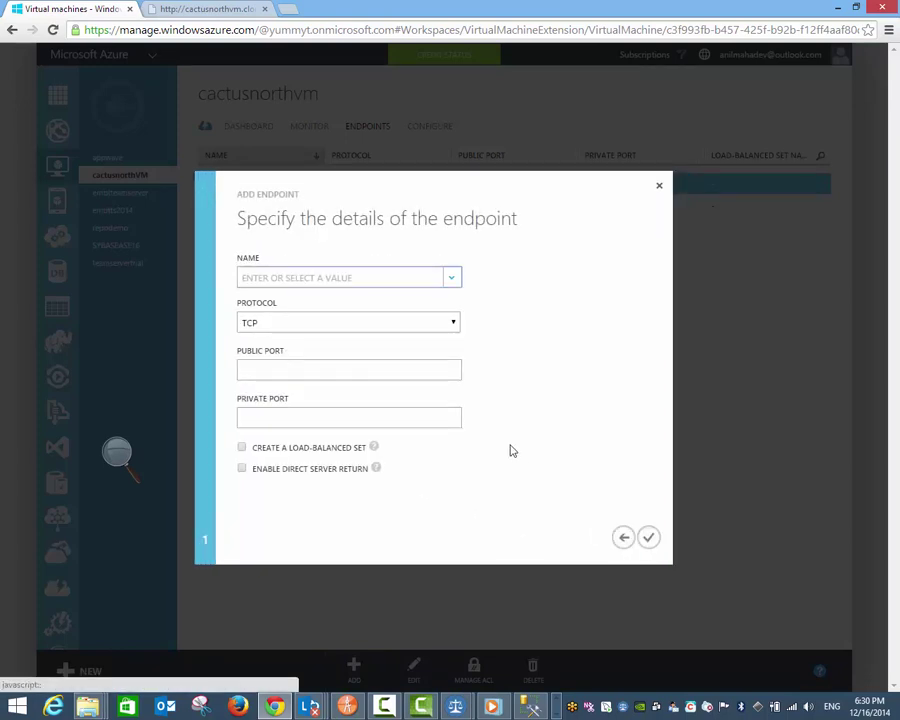
pyautogui.click(428, 372)
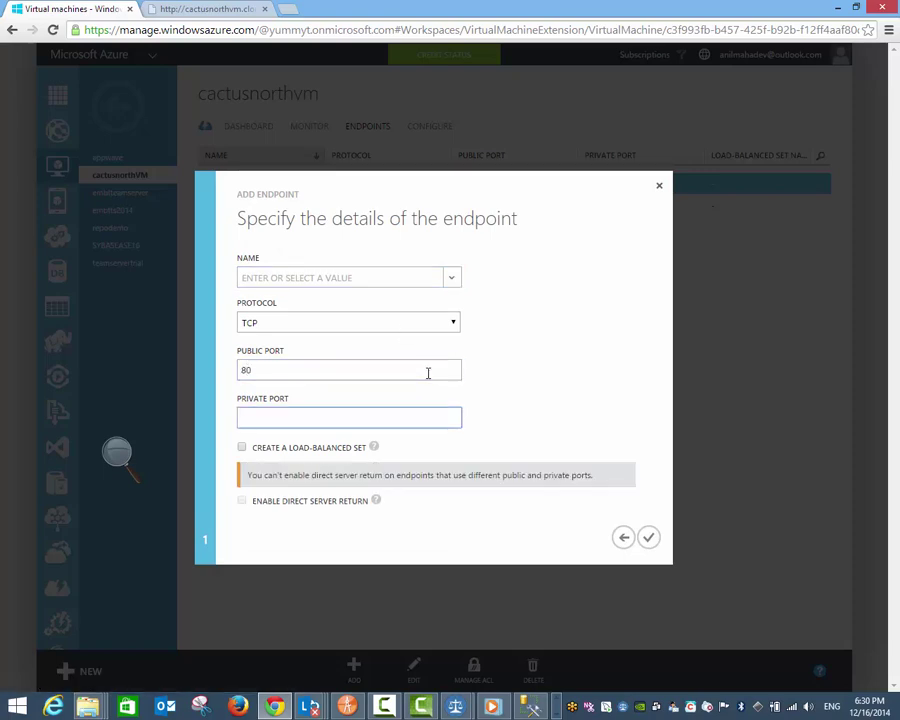
pyautogui.click(494, 437)
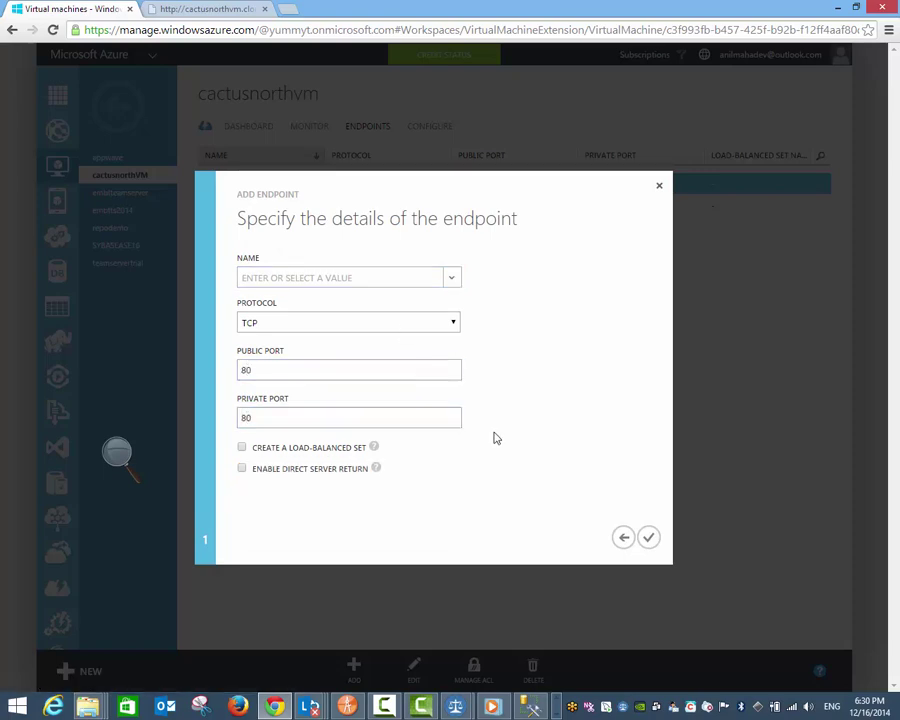
# Step: Name the port 80 endpoint HTTP and finish adding it
pyautogui.click(647, 537)
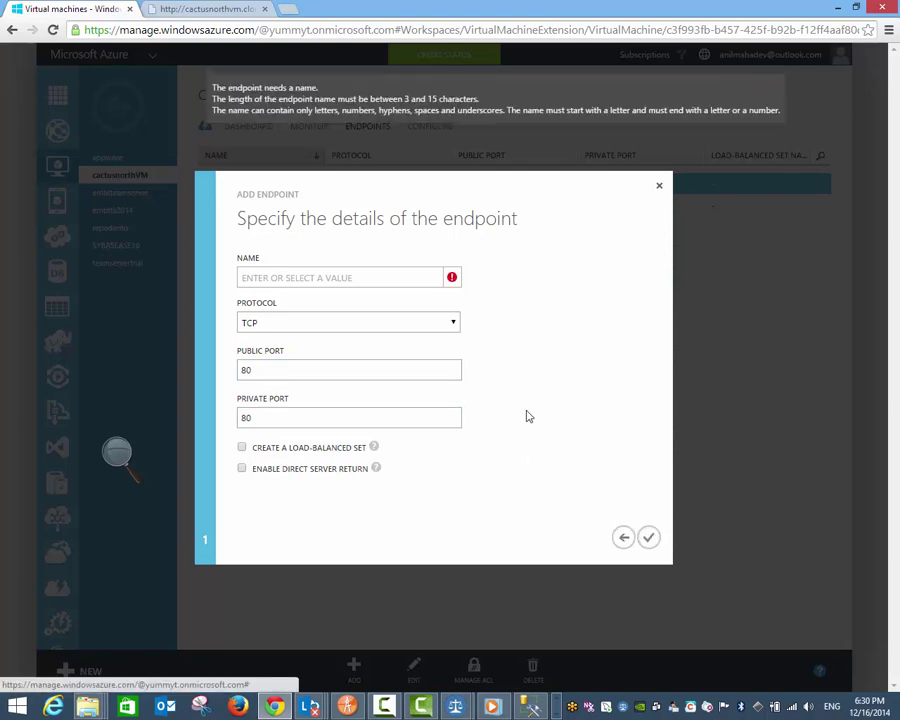
pyautogui.click(408, 280)
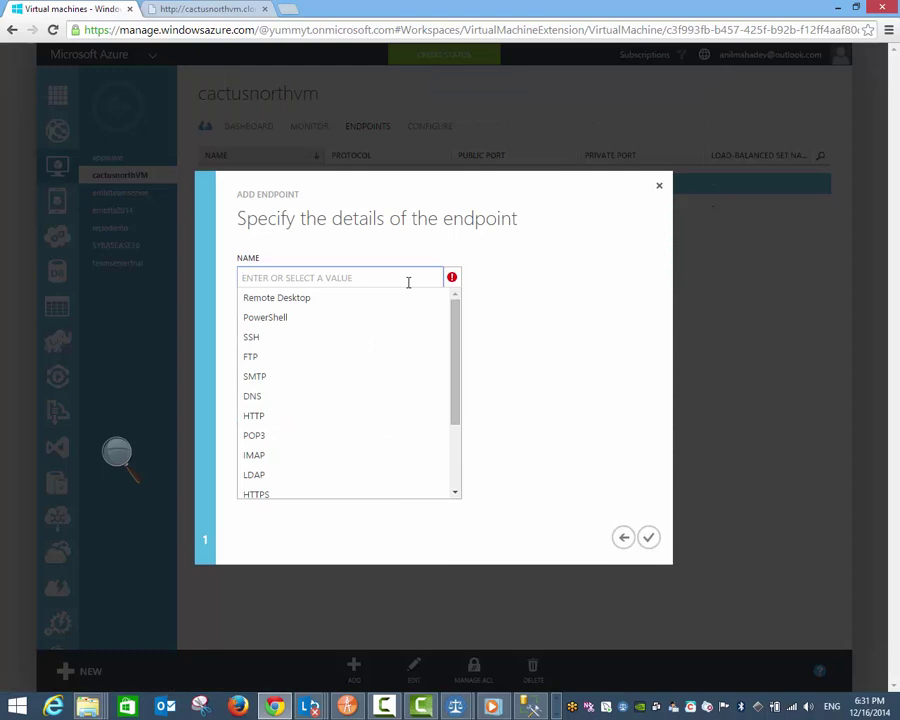
pyautogui.write('h')
pyautogui.moveTo(454, 302)
pyautogui.mouseDown()
pyautogui.moveTo(458, 387)
pyautogui.moveTo(452, 293)
pyautogui.moveTo(446, 406)
pyautogui.moveTo(448, 326)
pyautogui.mouseUp()
pyautogui.scroll(1, 390, 368)
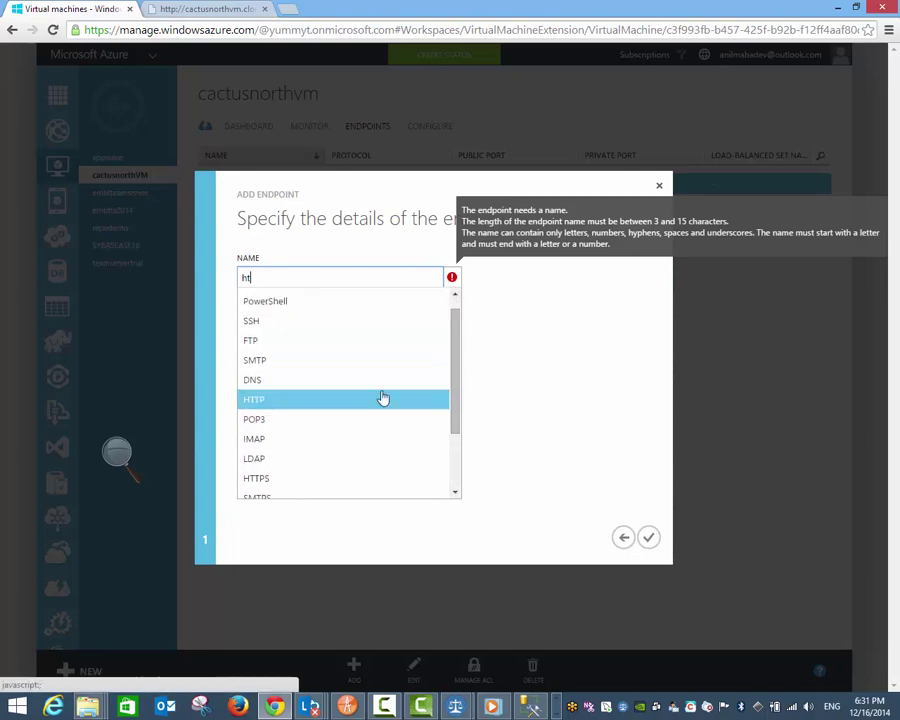
pyautogui.click(380, 396)
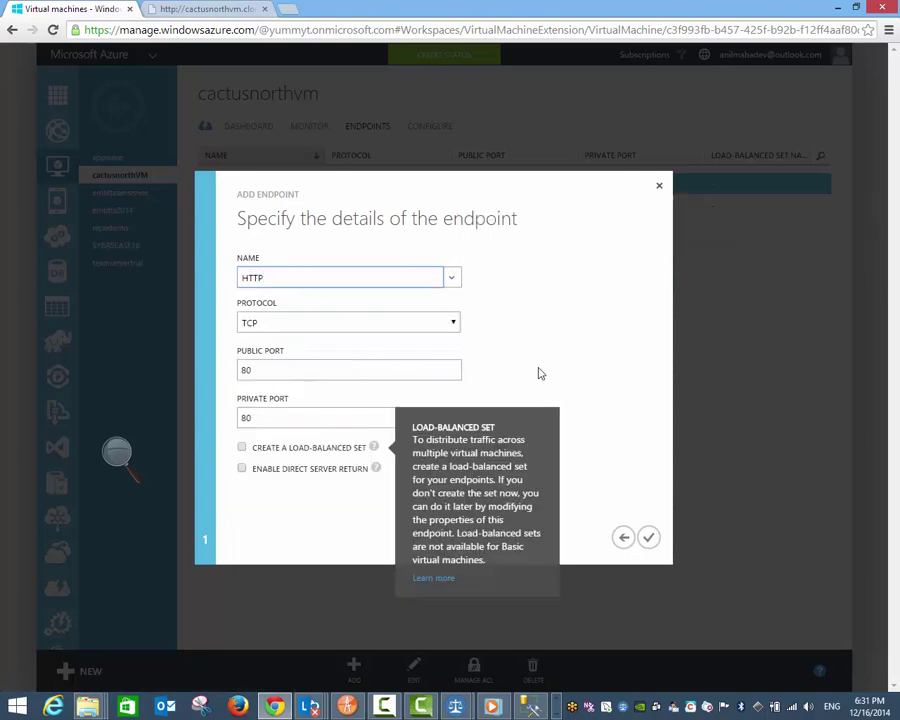
pyautogui.click(650, 540)
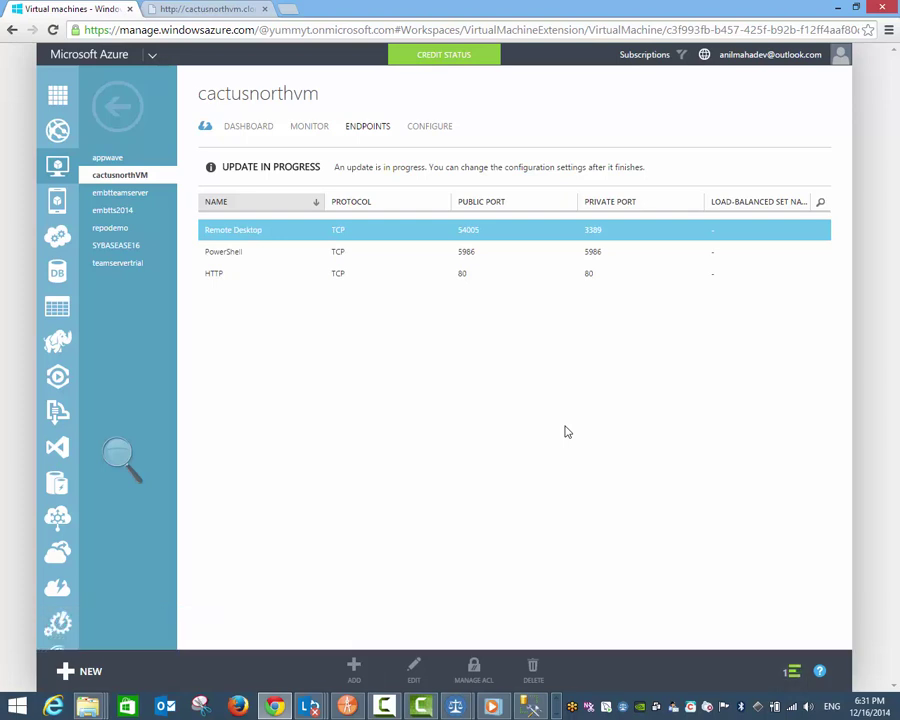
# Step: Copy the VM's public virtual IP address from the dashboard
pyautogui.click(237, 133)
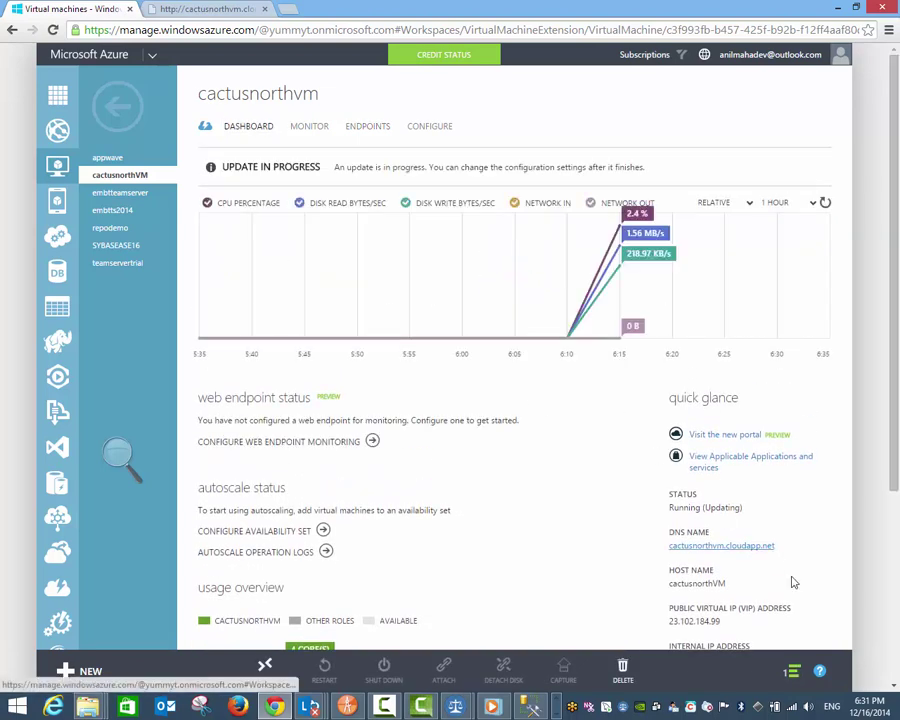
pyautogui.moveTo(717, 621); pyautogui.dragTo(673, 621)
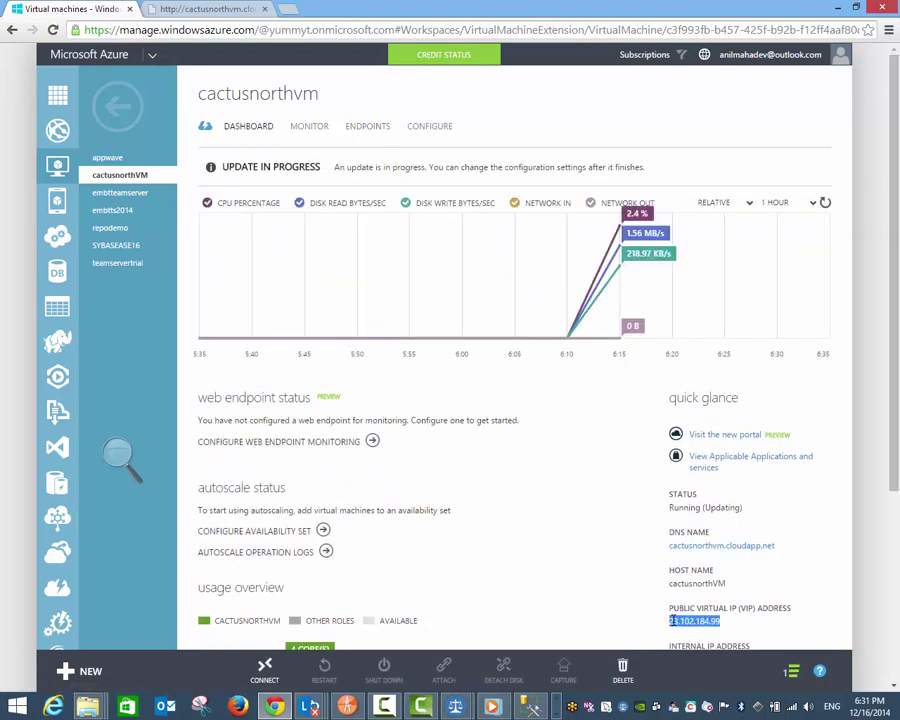
pyautogui.rightClick(674, 620)
pyautogui.click(700, 547)
# Step: Start a new connection with the pasted IP 23.102.184.99 as server name, using SQL Server Authentication
pyautogui.click(535, 708)
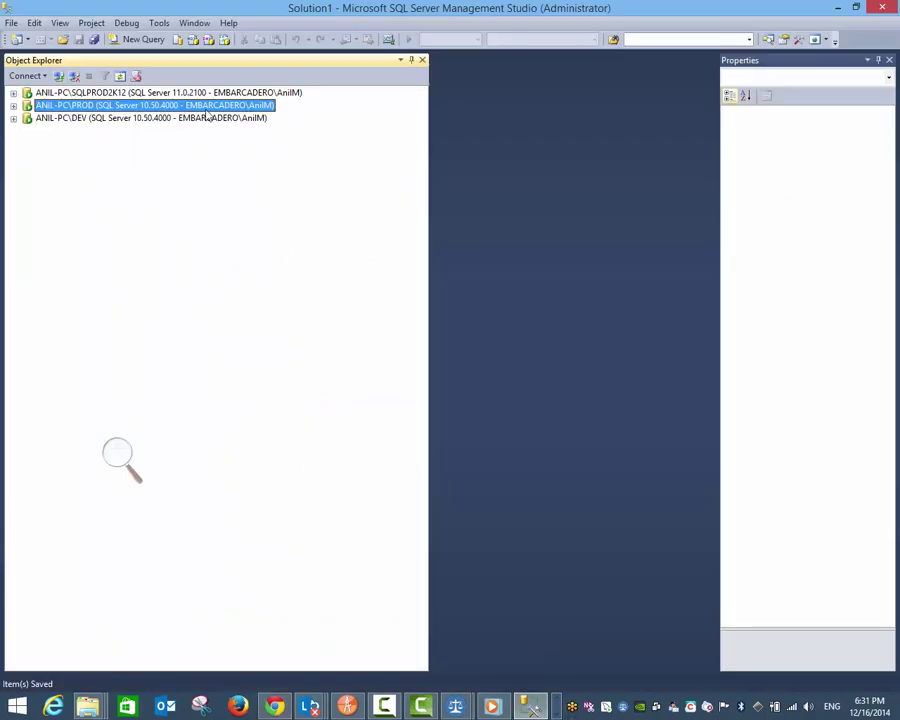
pyautogui.click(11, 23)
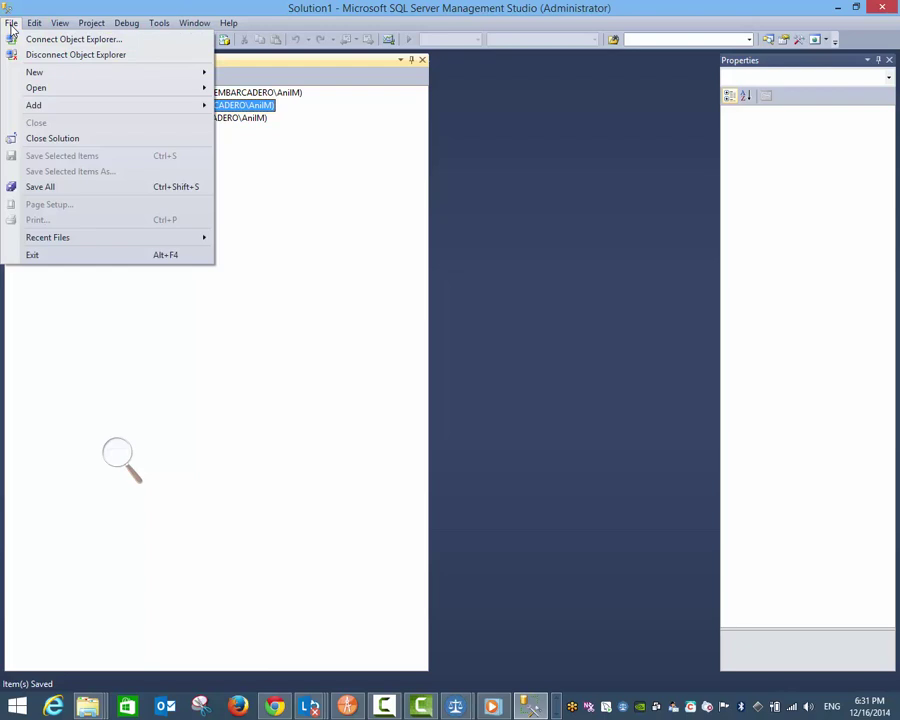
pyautogui.moveTo(89, 73)
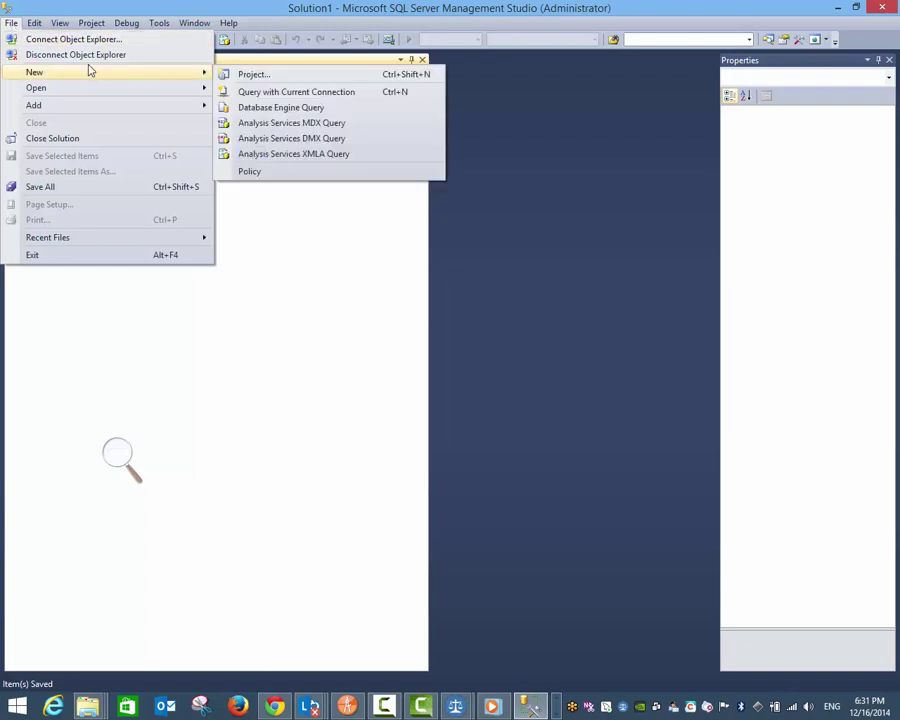
pyautogui.click(22, 38)
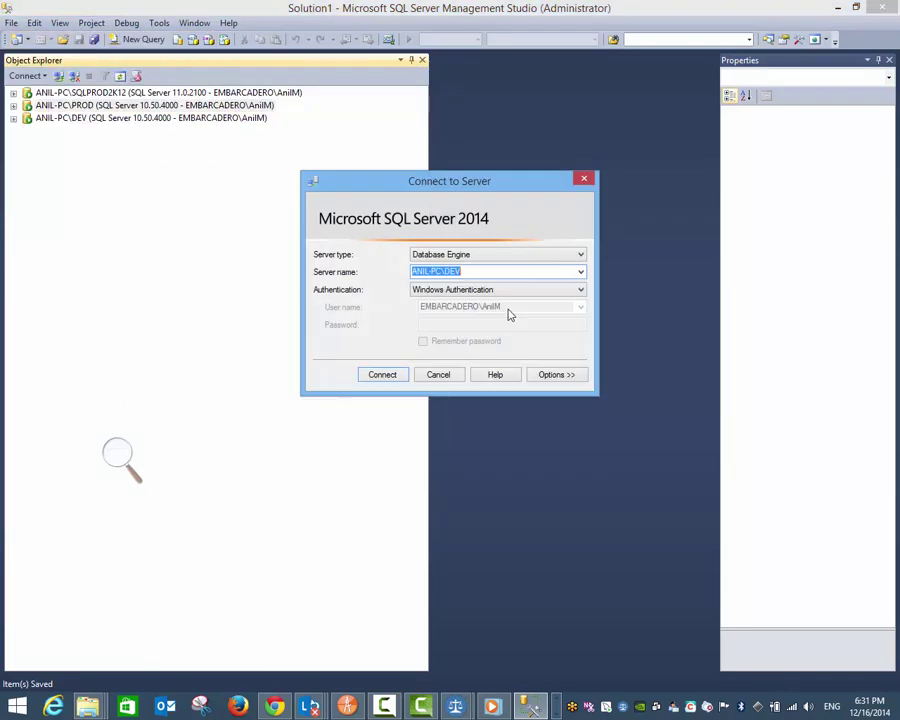
pyautogui.rightClick(574, 279)
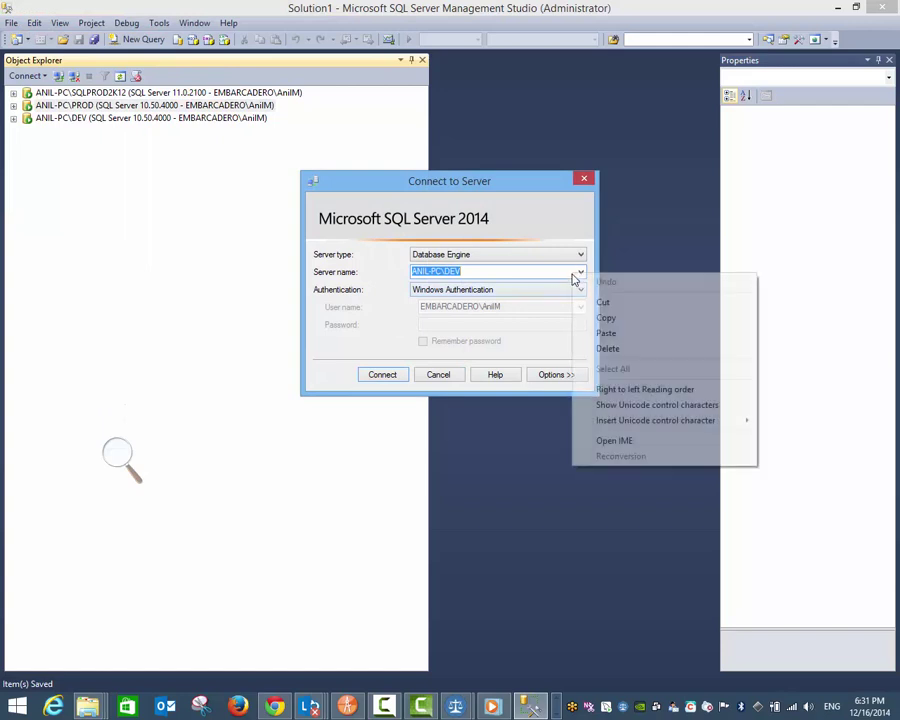
pyautogui.click(606, 333)
pyautogui.click(487, 290)
pyautogui.click(489, 310)
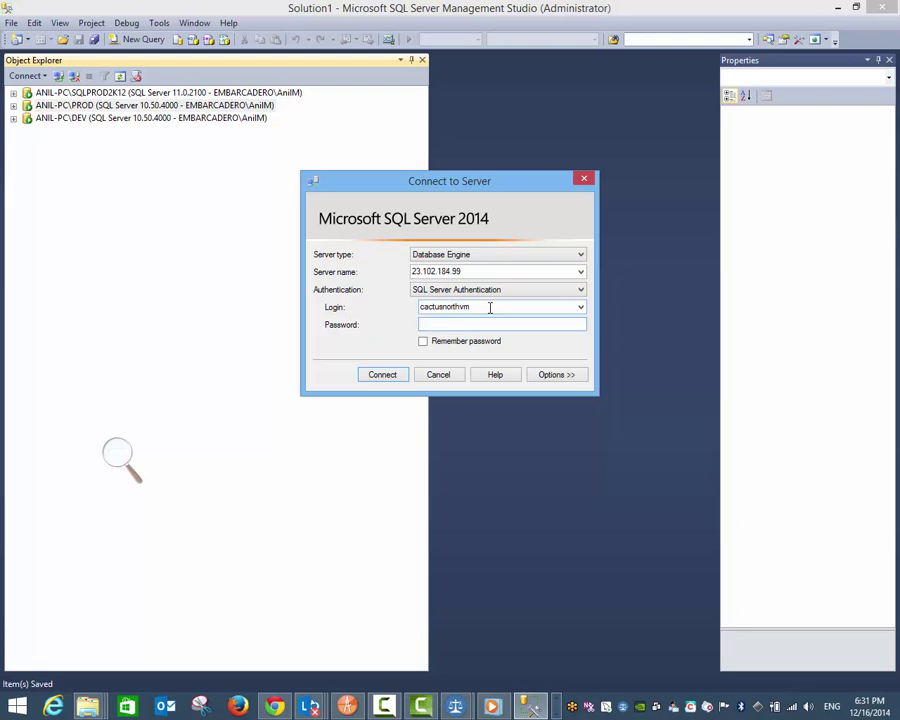
# Step: Enter the login's password, start connecting, and bring the browser forward
pyautogui.moveTo(489, 308); pyautogui.dragTo(415, 308)
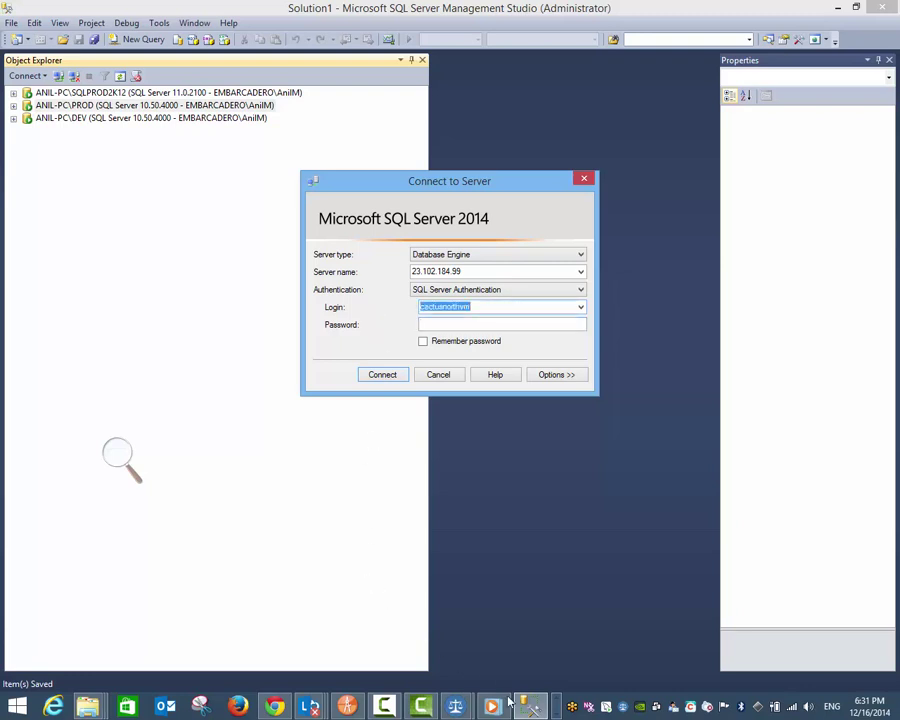
pyautogui.click(555, 708)
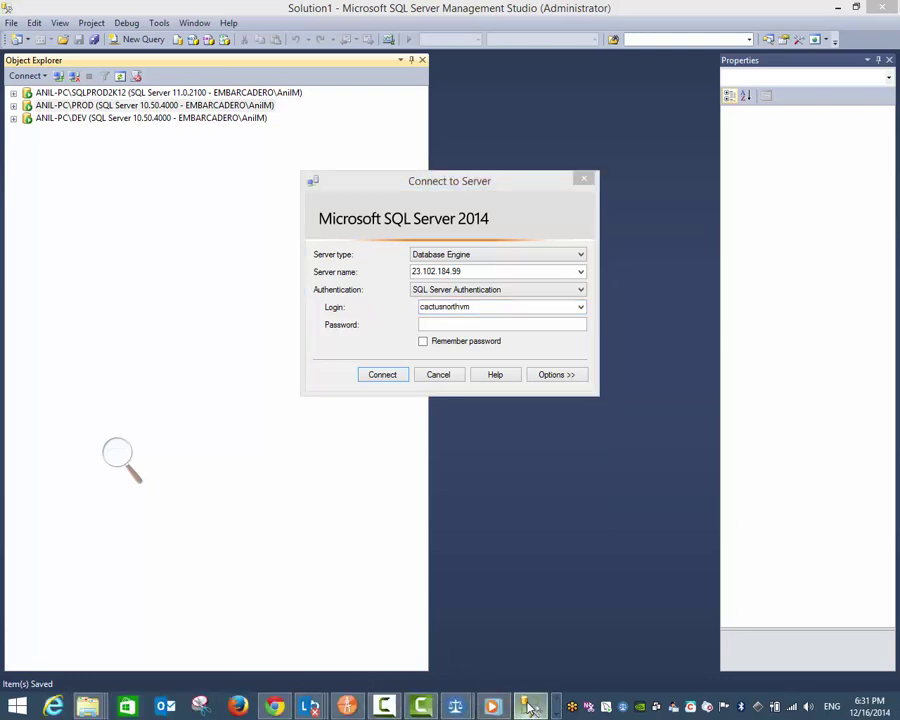
pyautogui.click(287, 483)
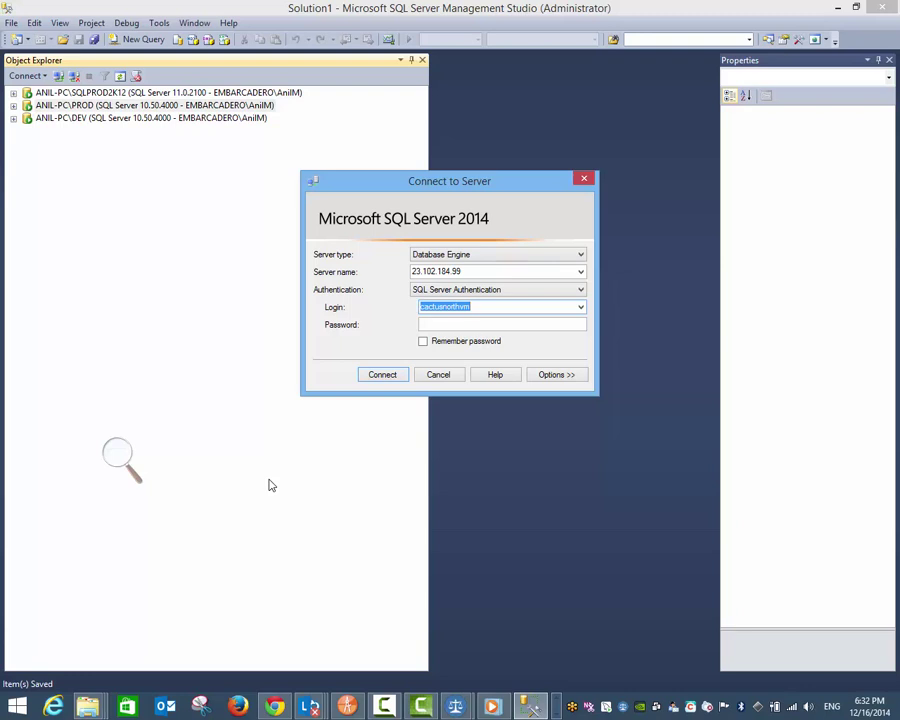
pyautogui.click(443, 327)
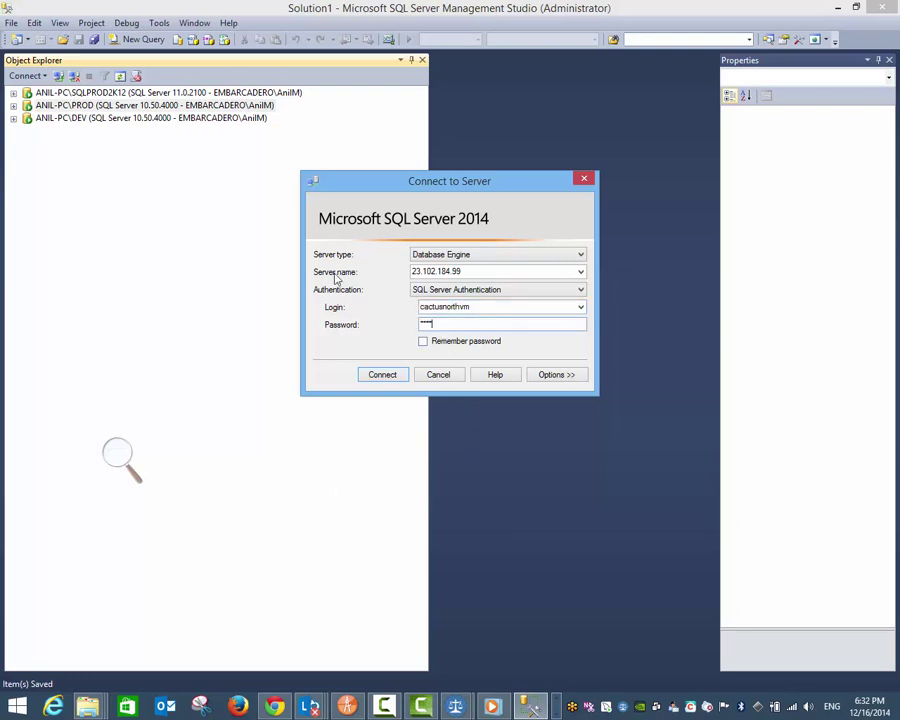
pyautogui.press('Return')
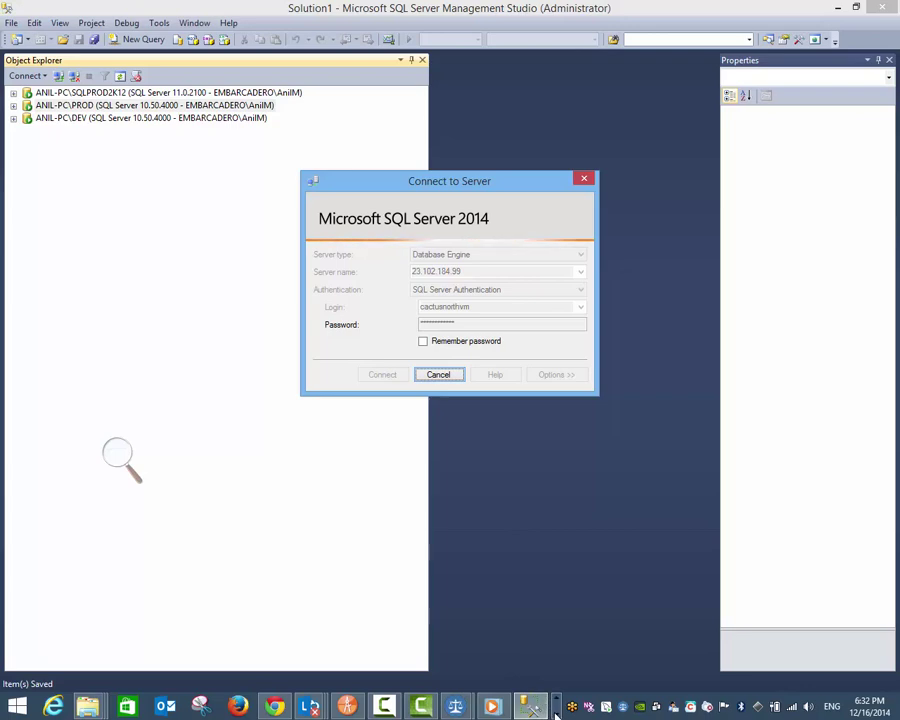
pyautogui.click(274, 706)
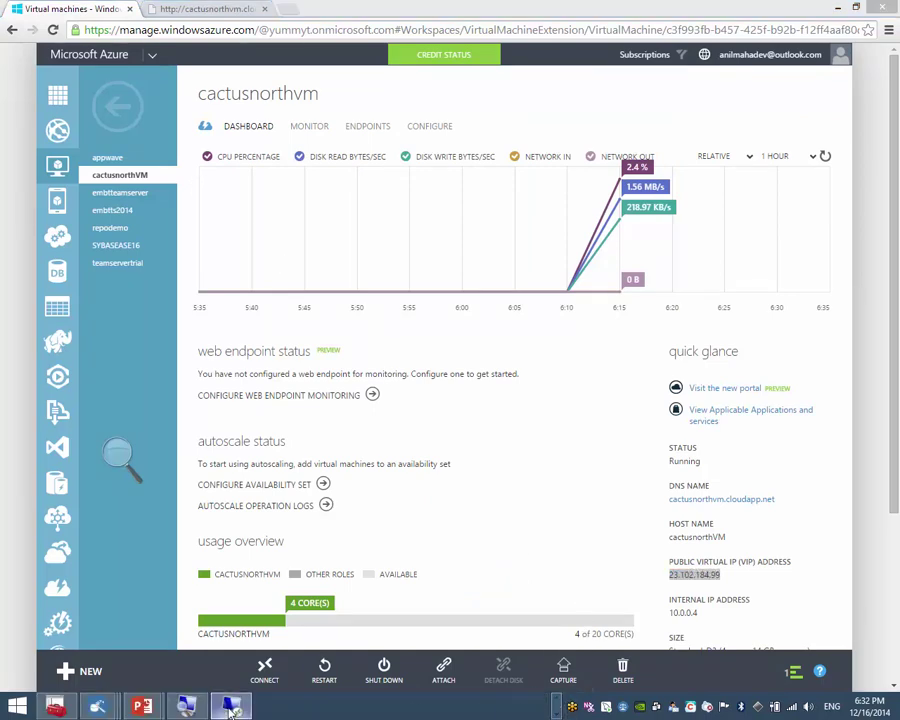
# Step: Close the completed Add Roles Wizard in the VM's remote session
pyautogui.click(230, 706)
pyautogui.click(614, 525)
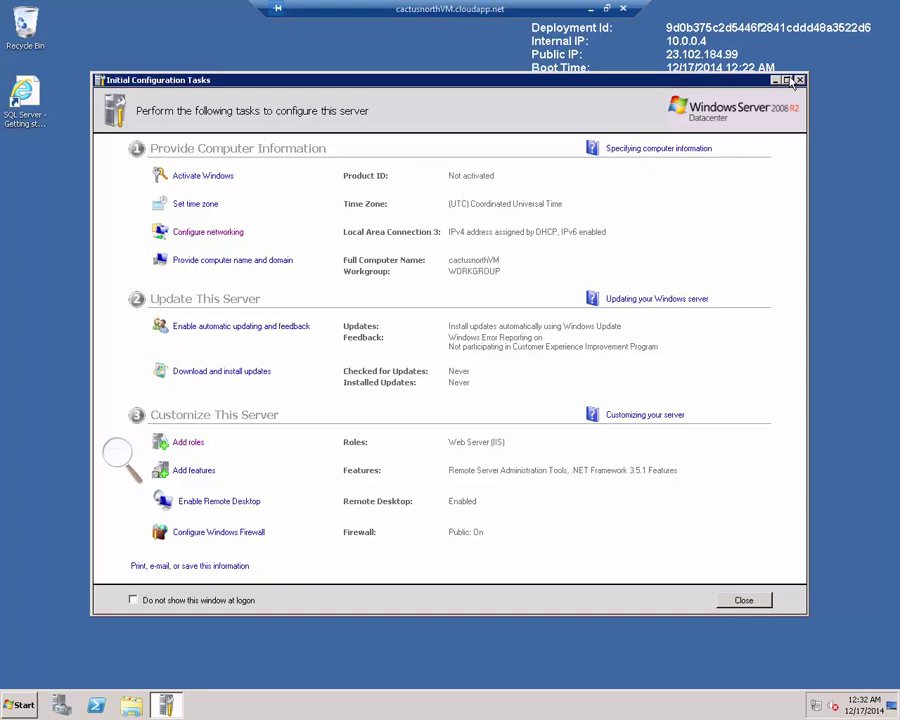
pyautogui.click(590, 8)
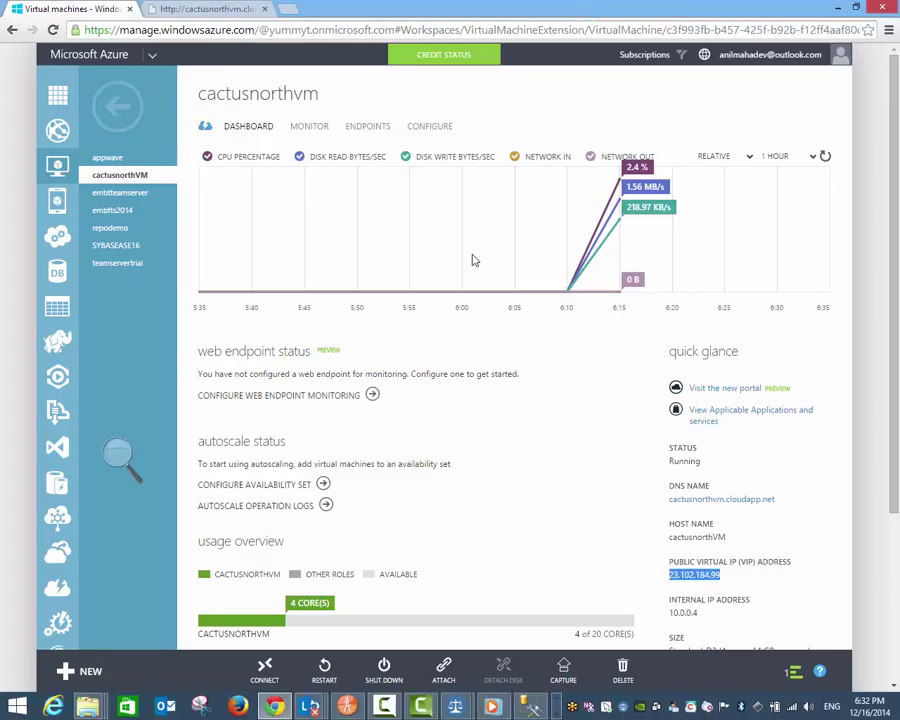
# Step: Reload cactusnorthvm.cloudapp.net to see the IIS7 welcome page, then return to the Azure tab
pyautogui.click(253, 5)
pyautogui.click(296, 32)
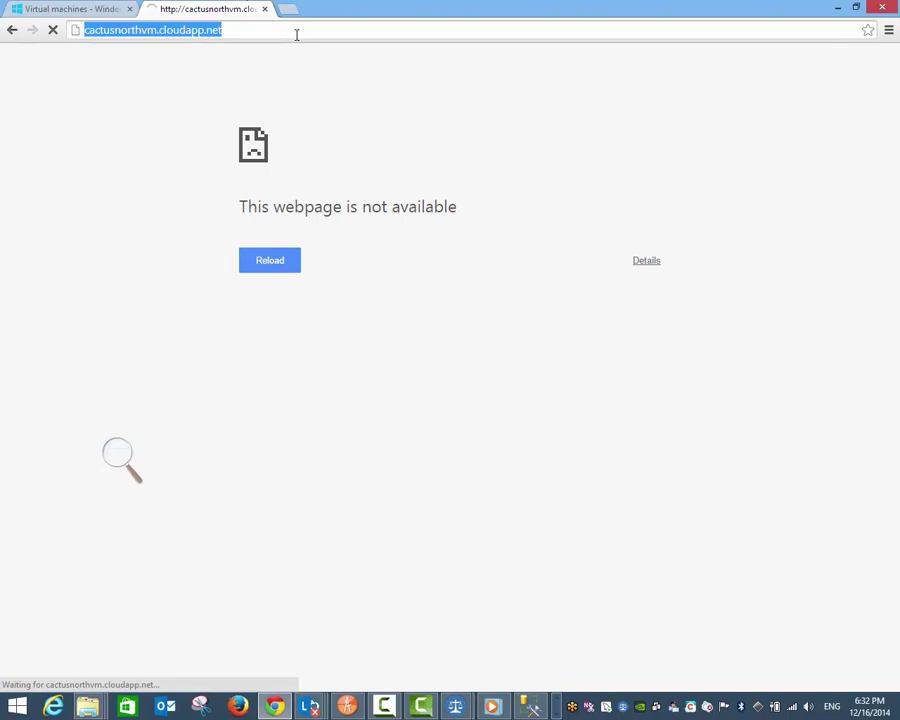
pyautogui.press('Return')
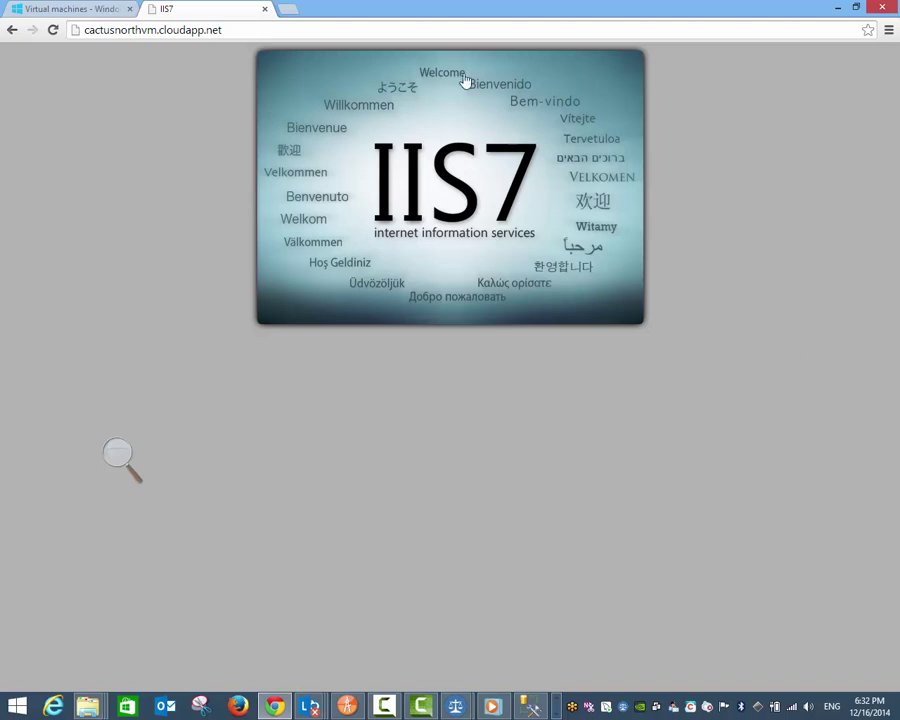
pyautogui.click(82, 8)
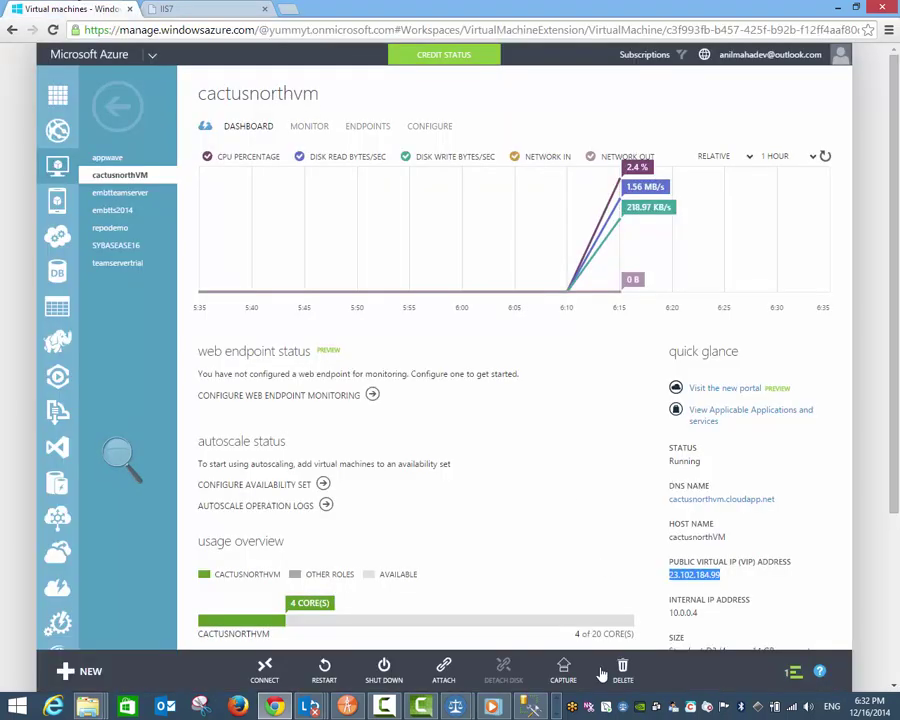
# Step: Launch SQL Server 2008 R2 Management Studio from the VM's Start menu, then restore the local desktop
pyautogui.click(188, 705)
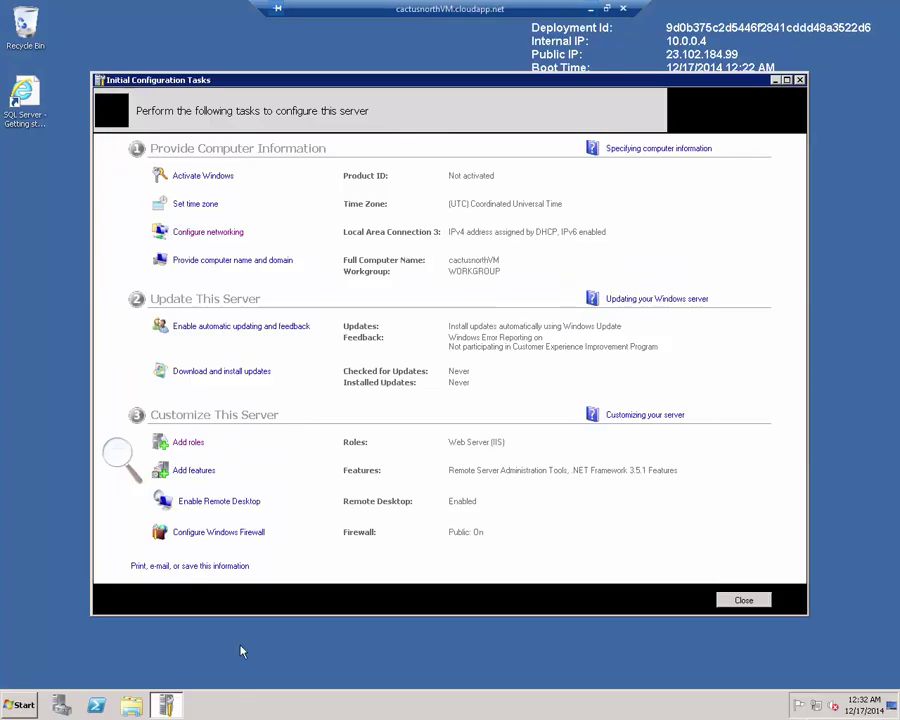
pyautogui.click(20, 705)
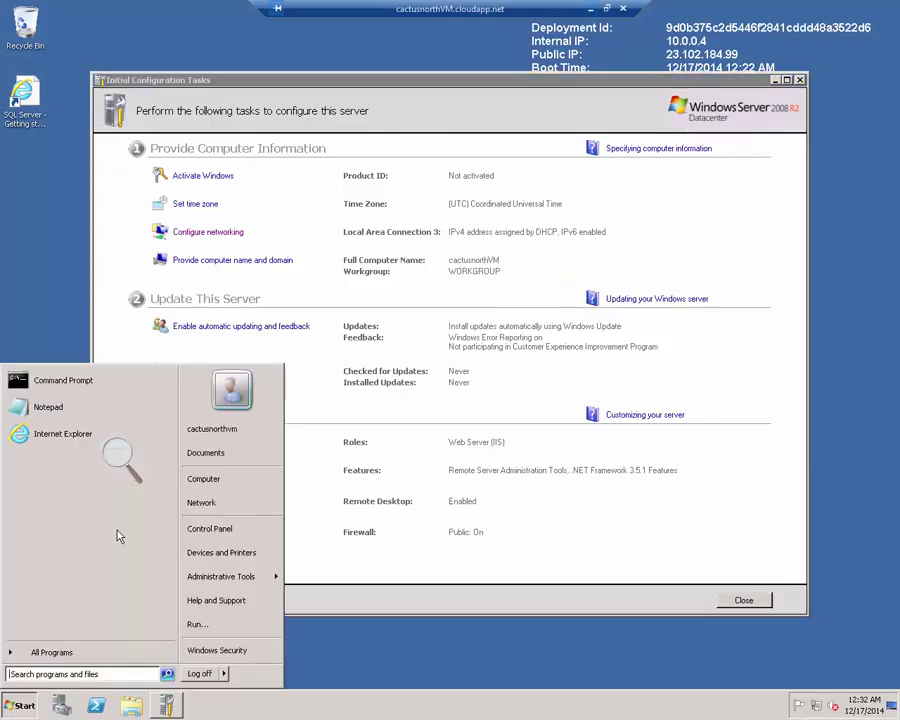
pyautogui.click(58, 652)
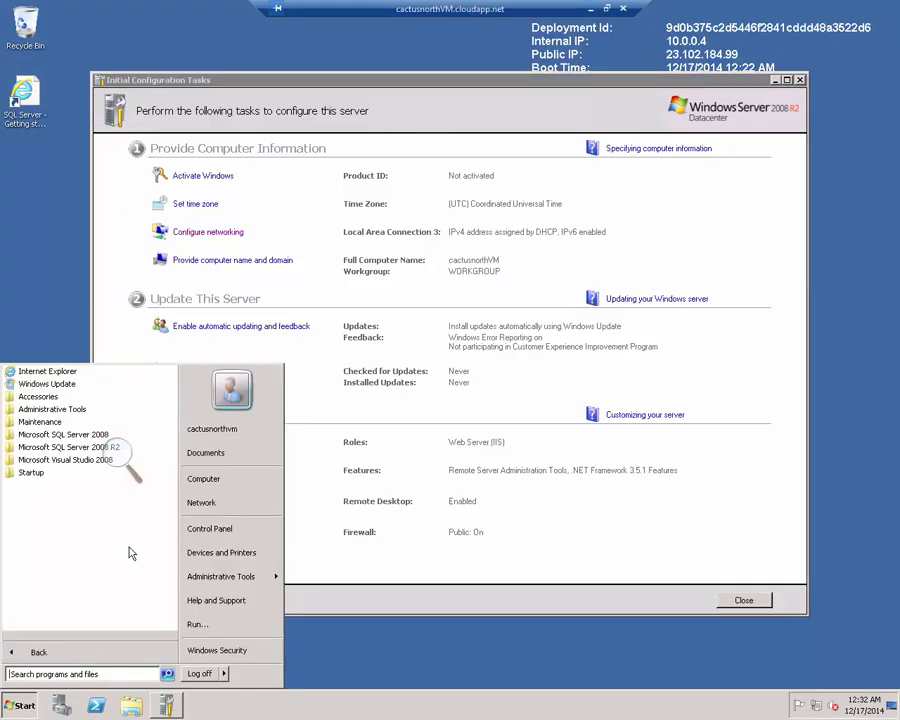
pyautogui.click(60, 434)
pyautogui.click(66, 447)
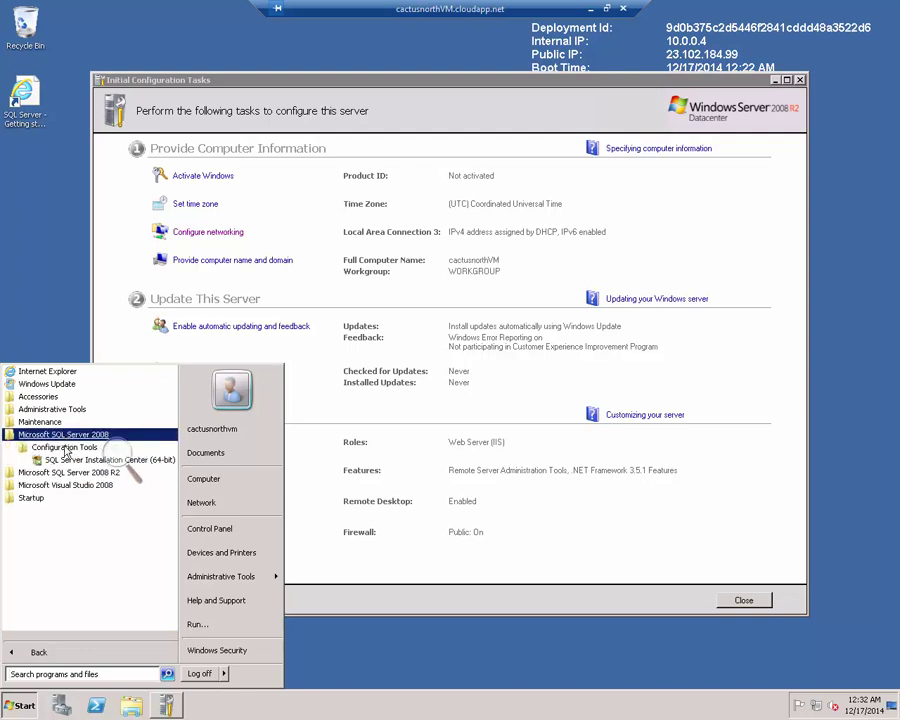
pyautogui.click(62, 478)
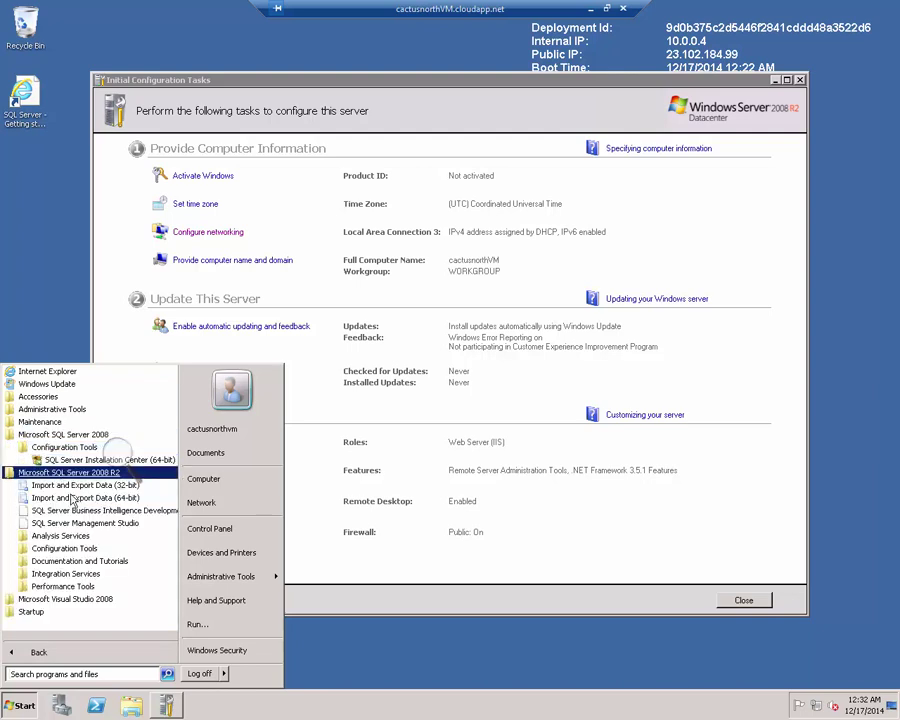
pyautogui.press('Return')
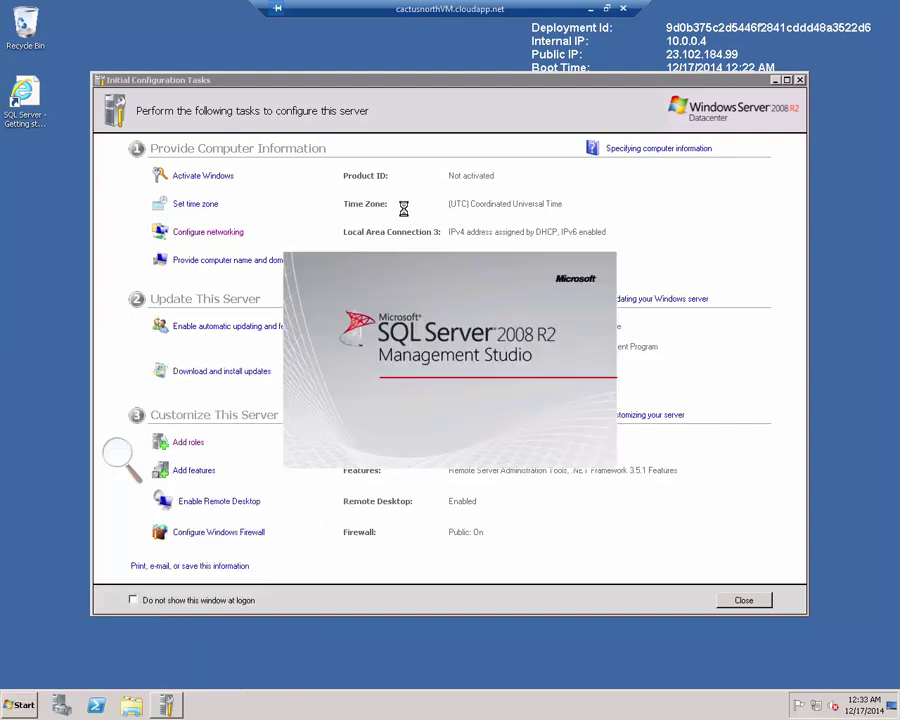
pyautogui.click(608, 8)
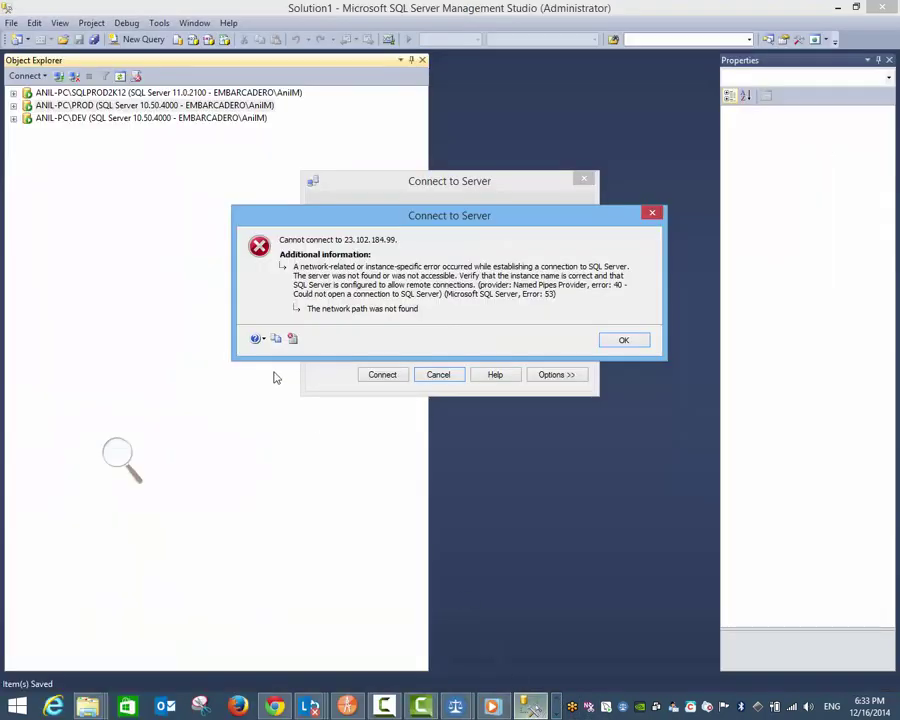
# Step: Dismiss the network error 53 message and maximize the remote desktop session
pyautogui.moveTo(450, 227); pyautogui.dragTo(388, 168)
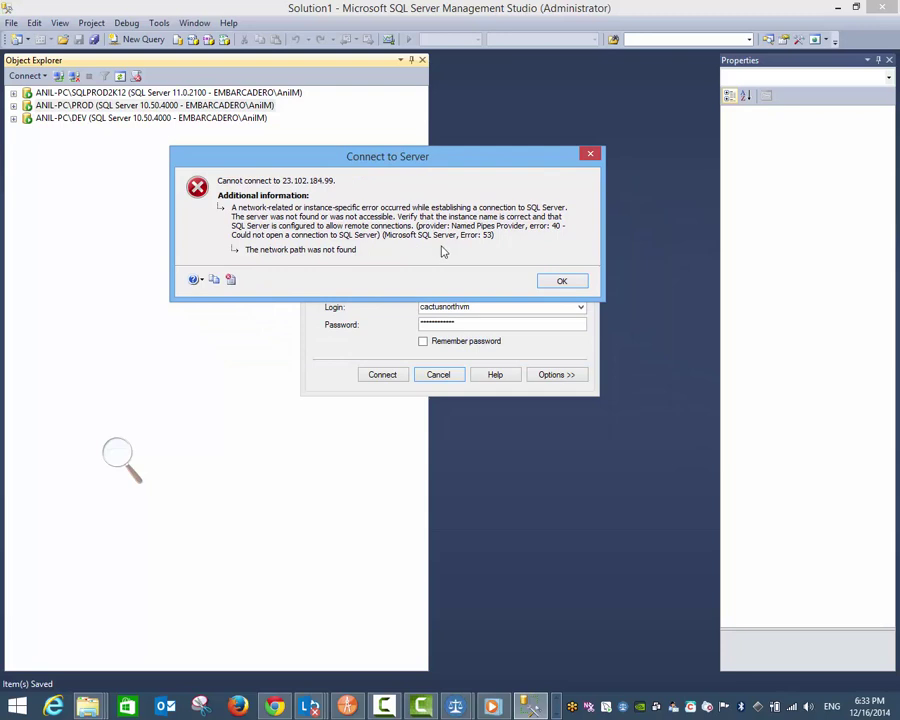
pyautogui.click(562, 282)
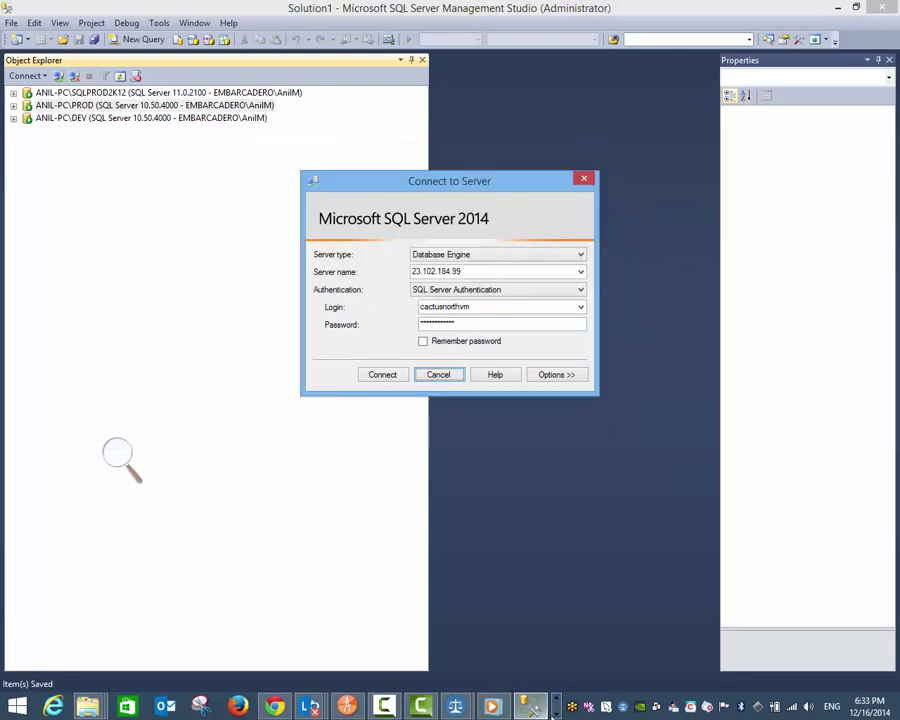
pyautogui.click(537, 716)
pyautogui.click(250, 710)
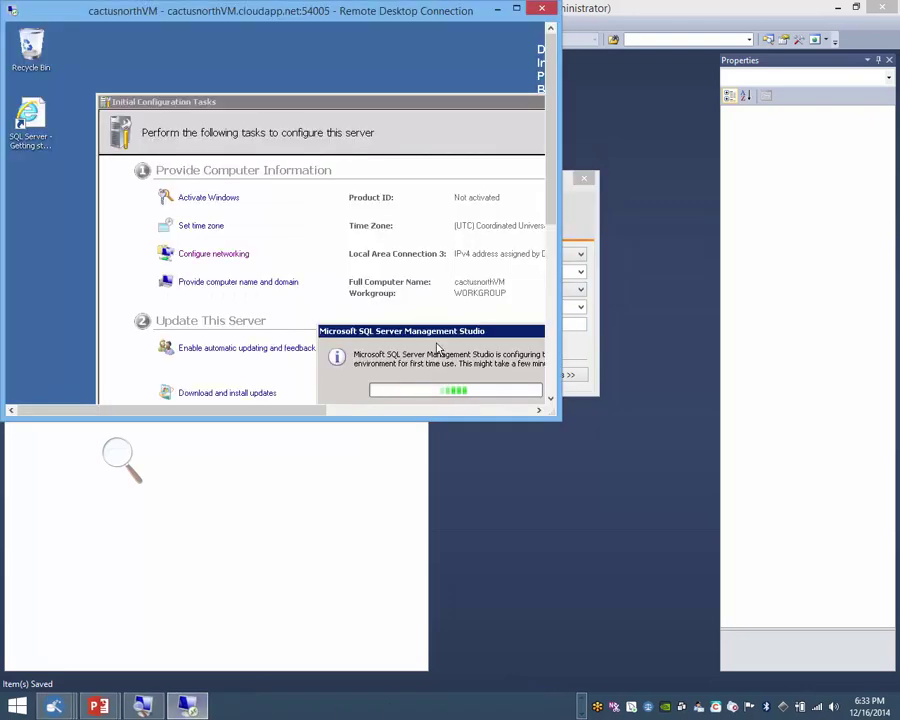
pyautogui.click(520, 11)
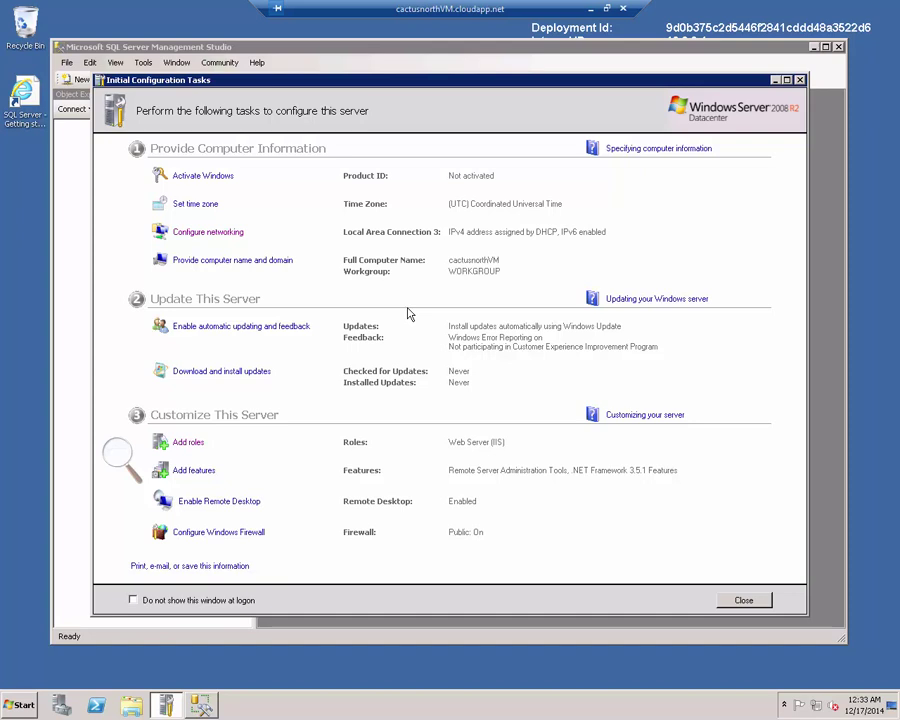
# Step: Connect to CACTUSNORTHVM via Windows Authentication and expand Databases, Security and Logins to the sa login
pyautogui.click(743, 601)
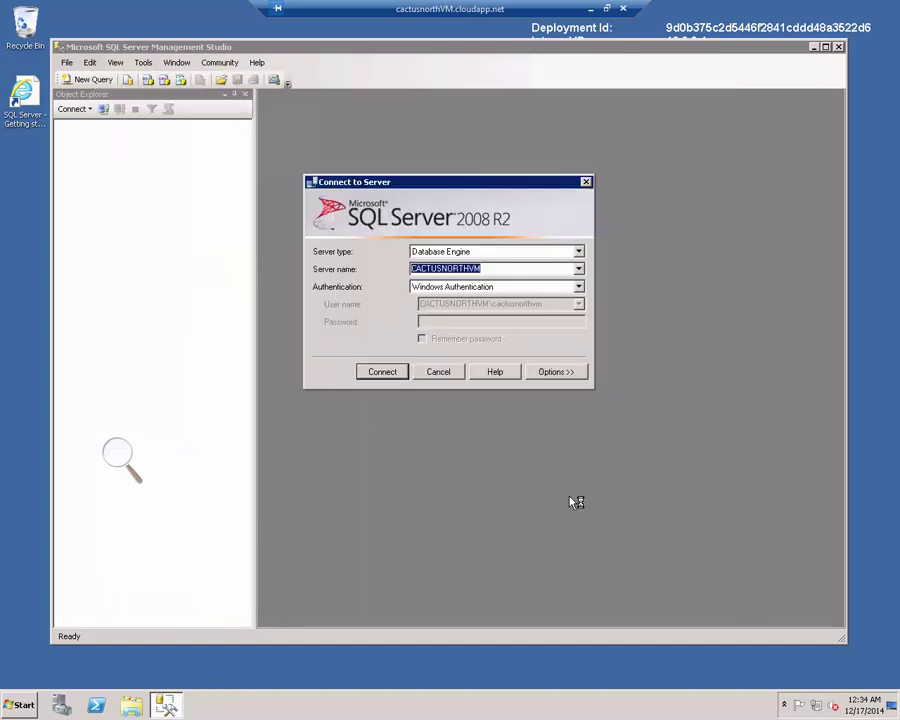
pyautogui.click(382, 371)
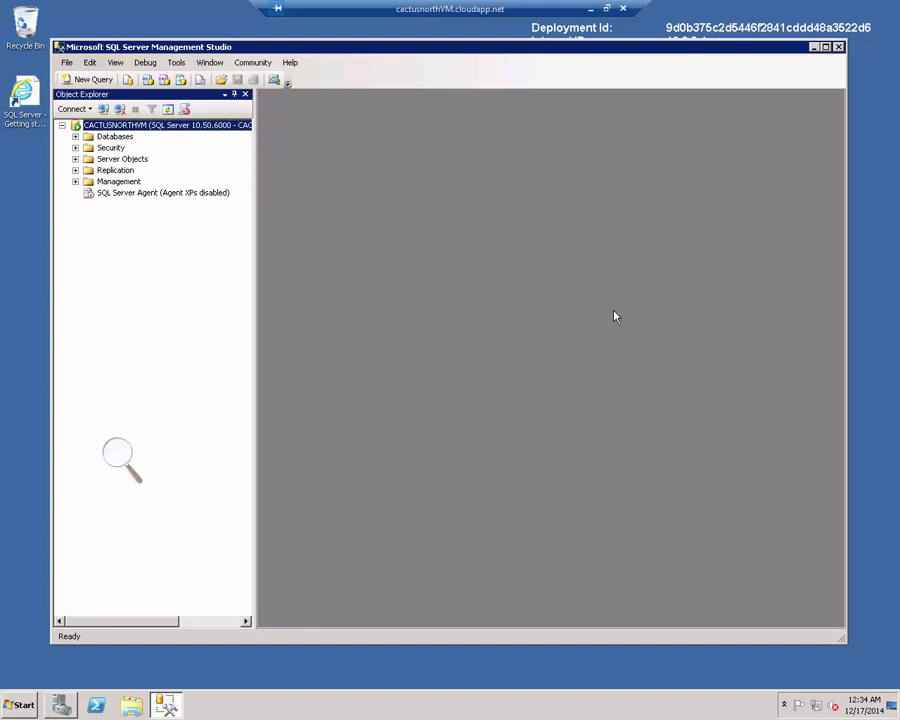
pyautogui.click(75, 137)
pyautogui.click(75, 170)
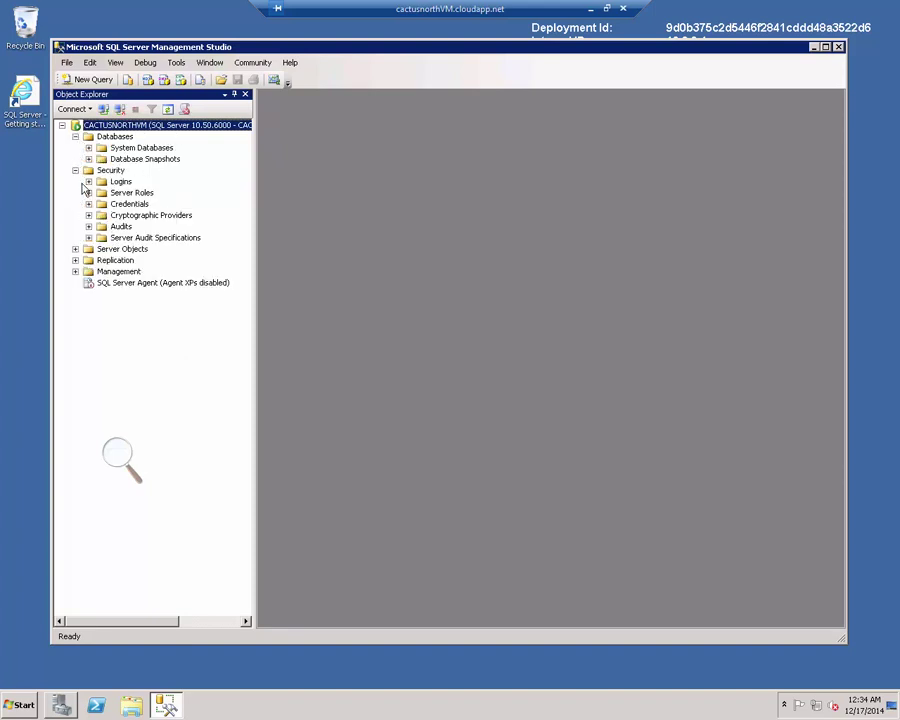
pyautogui.click(88, 181)
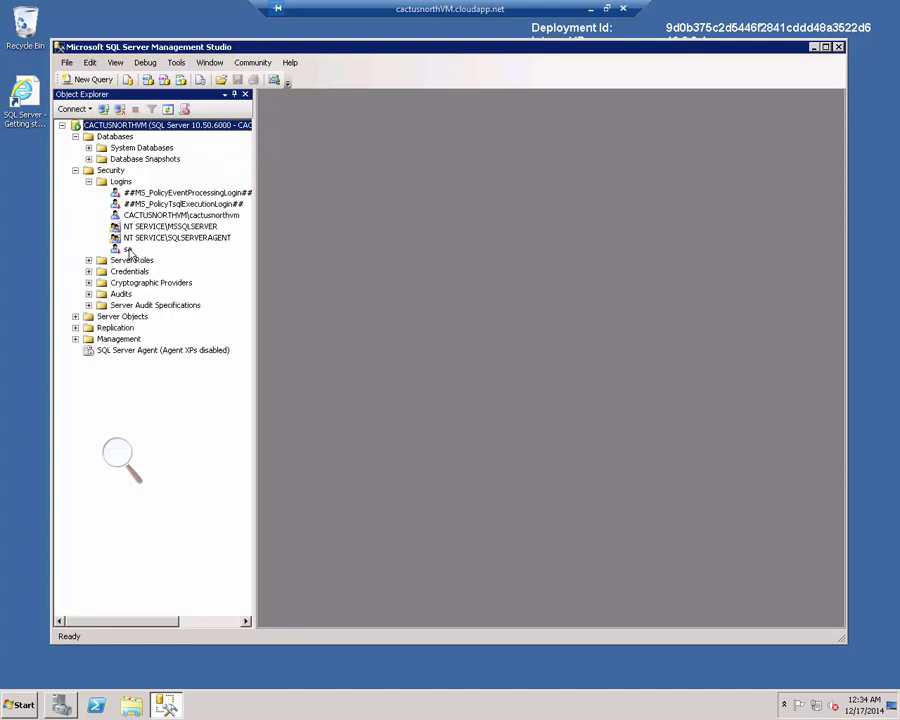
pyautogui.click(129, 250)
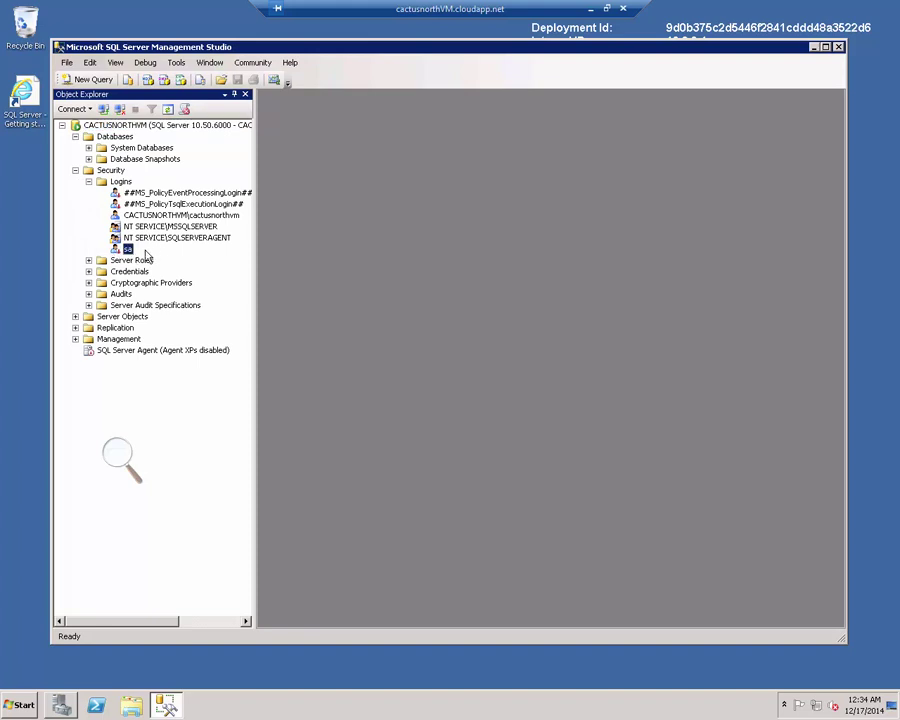
# Step: Switch CACTUSNORTHVM to SQL Server and Windows Authentication mode and restart its service
pyautogui.rightClick(118, 125)
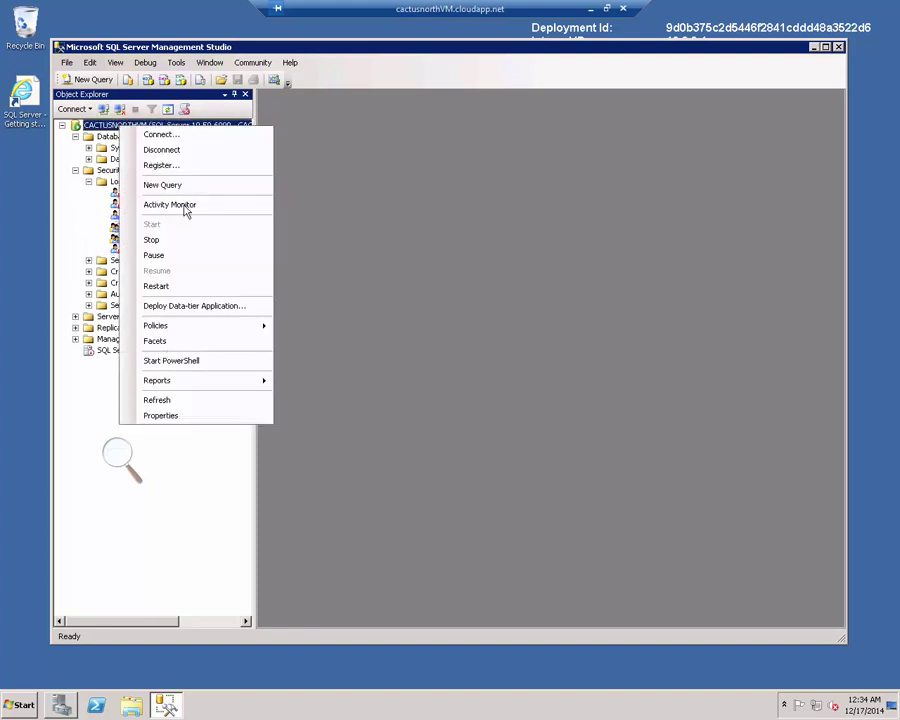
pyautogui.click(255, 416)
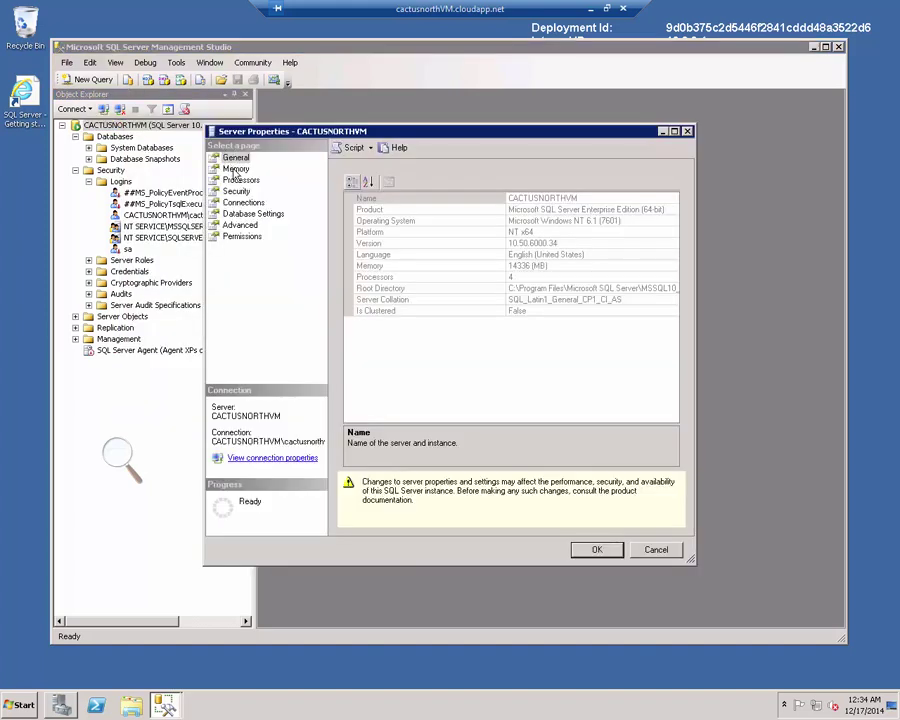
pyautogui.click(236, 169)
pyautogui.click(237, 191)
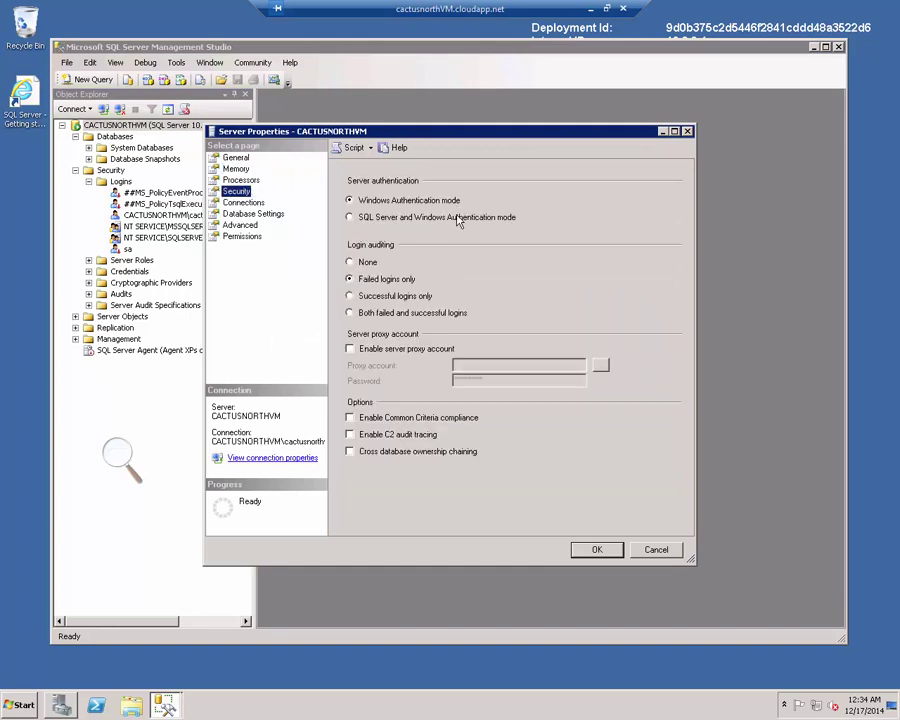
pyautogui.click(458, 220)
pyautogui.click(597, 549)
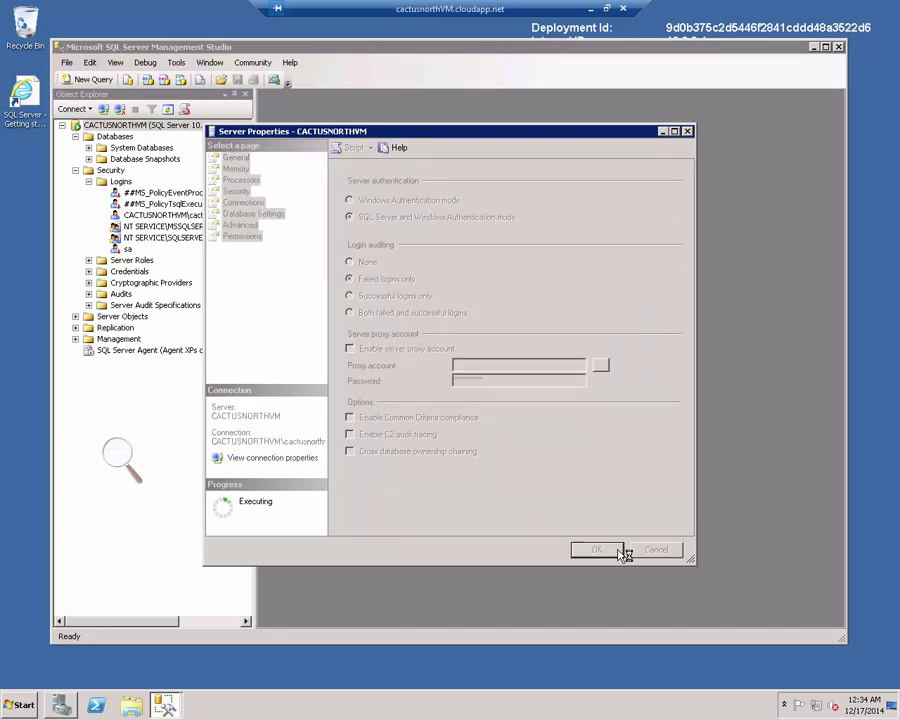
pyautogui.click(607, 370)
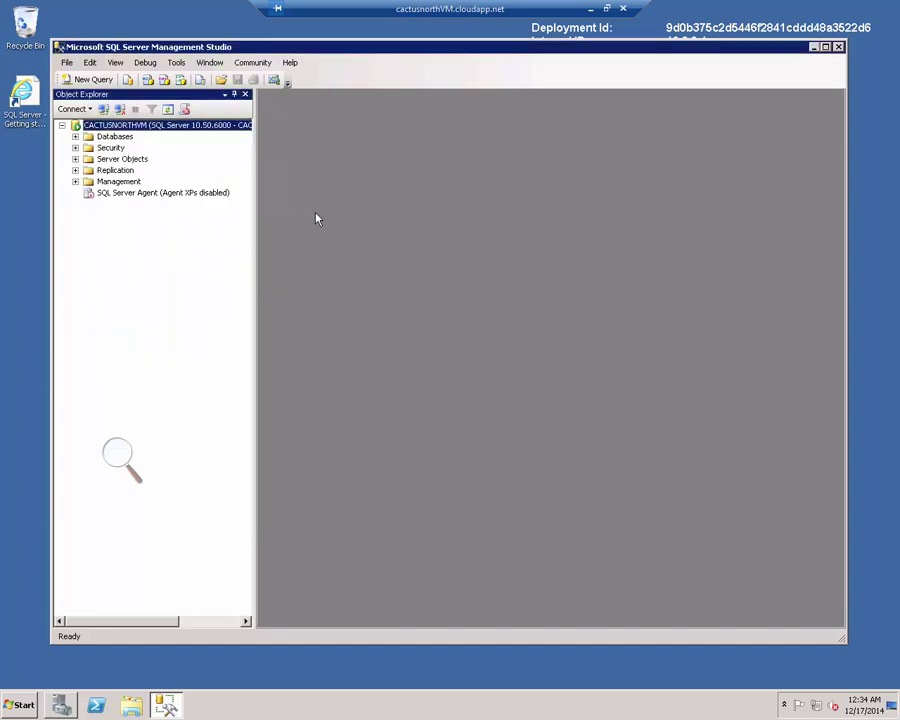
pyautogui.rightClick(90, 124)
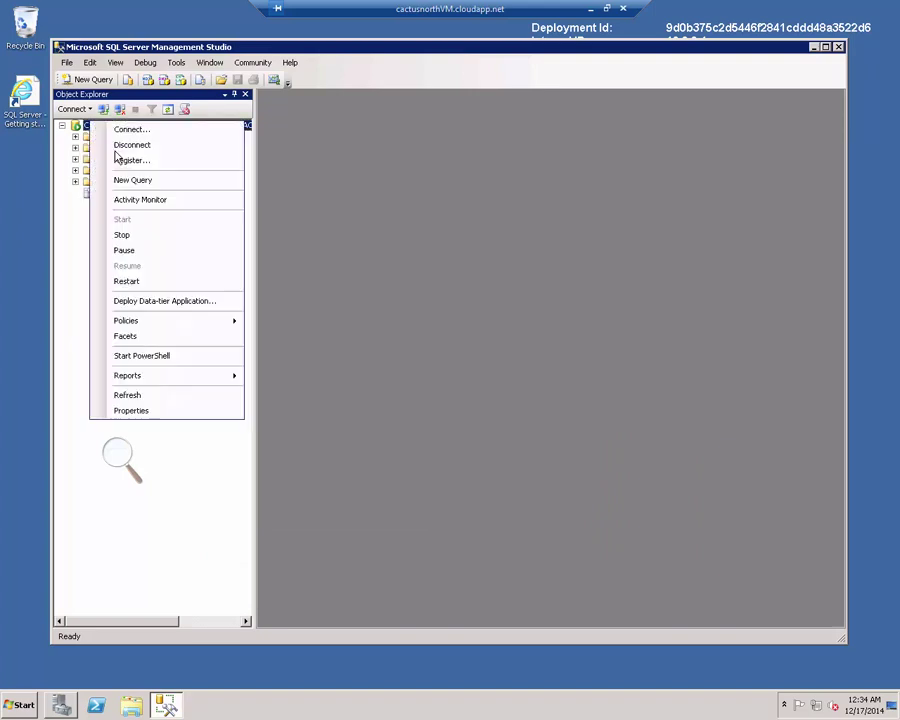
pyautogui.click(155, 281)
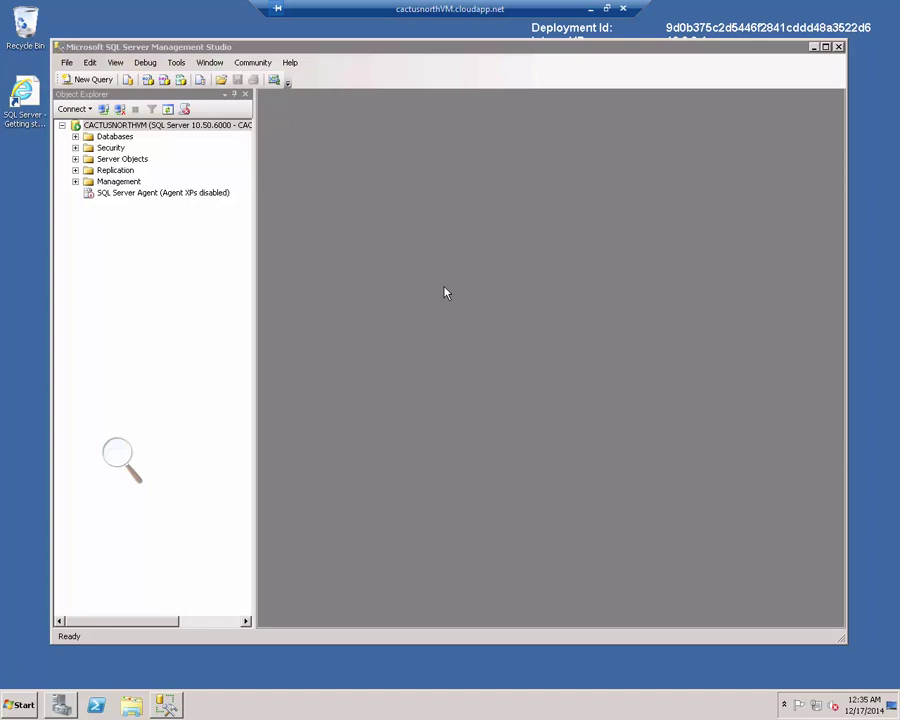
# Step: Confirm the MSSQLSERVER restart and open the sa login's properties
pyautogui.click(76, 148)
pyautogui.click(88, 159)
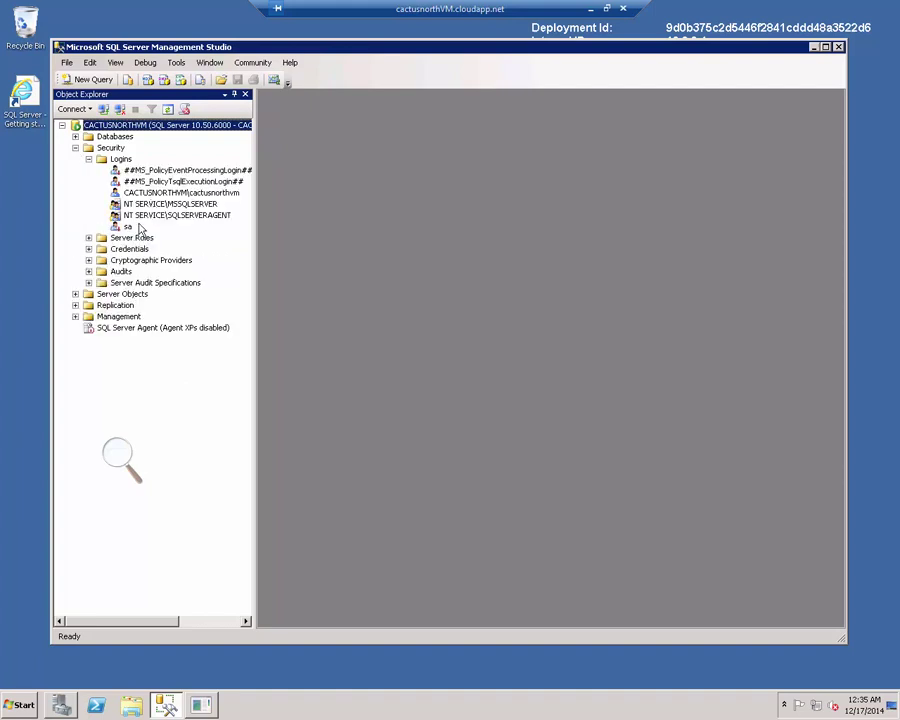
pyautogui.click(129, 227)
pyautogui.rightClick(131, 230)
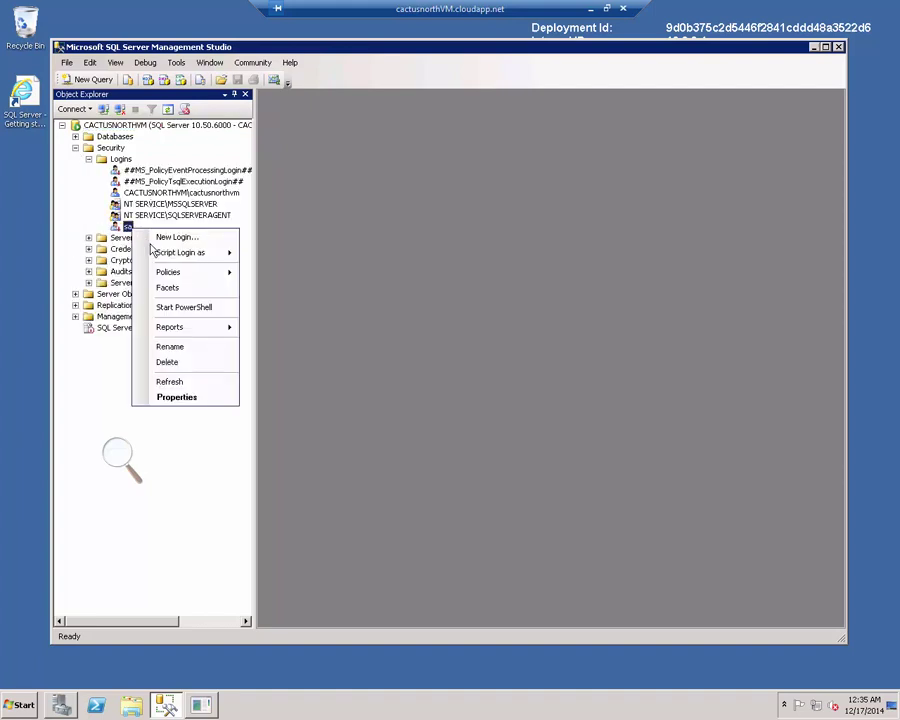
pyautogui.click(221, 394)
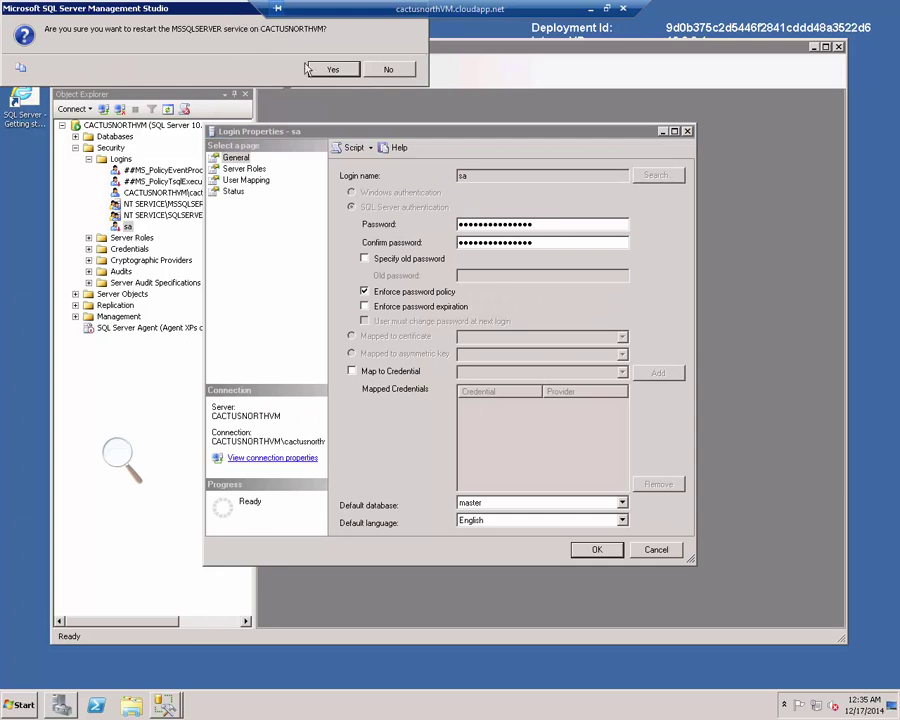
pyautogui.click(333, 70)
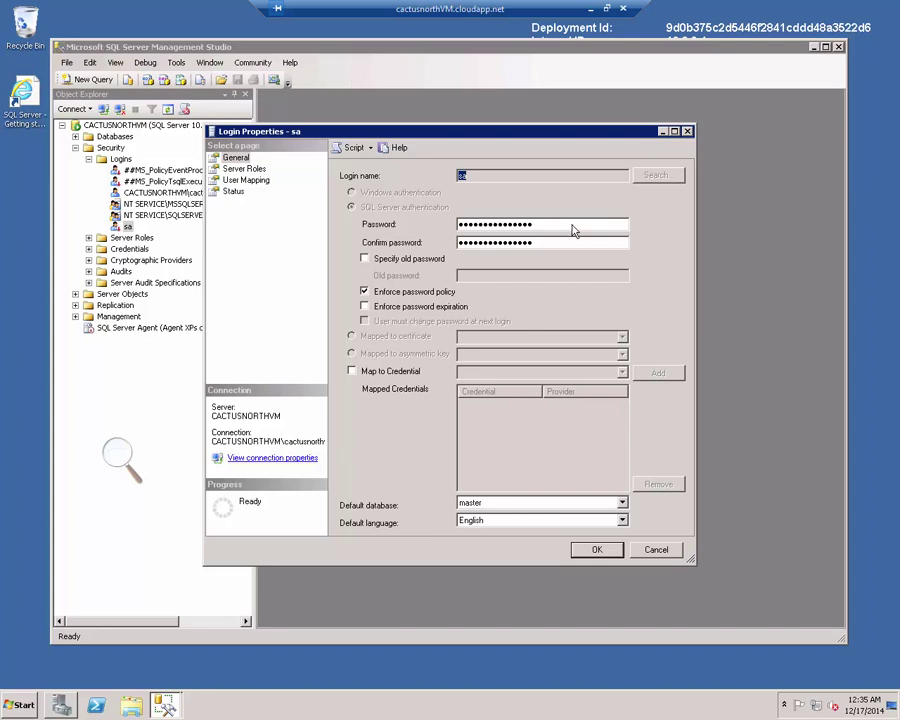
# Step: Give the sa login a new password and set its status to Enabled
pyautogui.moveTo(540, 225); pyautogui.dragTo(405, 206)
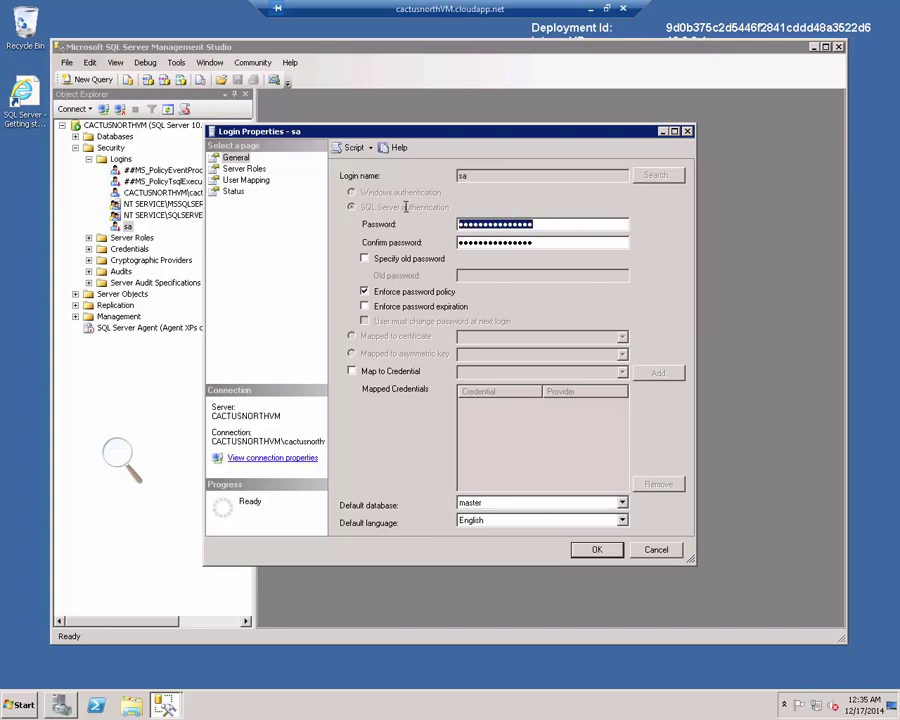
pyautogui.write('********')
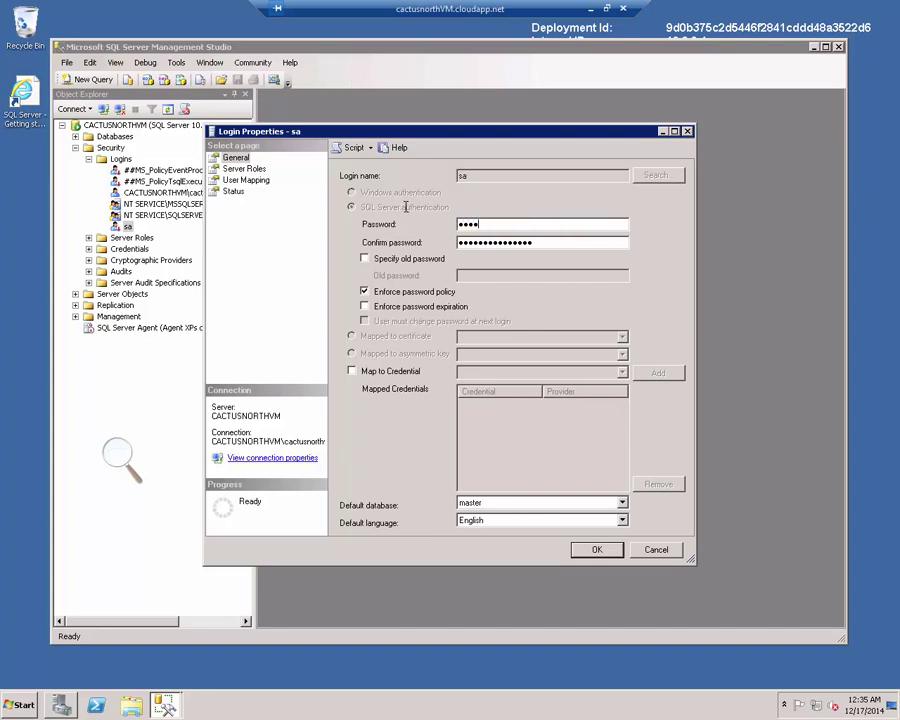
pyautogui.write('*****')
pyautogui.press('Tab')
pyautogui.write('*************')
pyautogui.click(240, 192)
pyautogui.click(385, 264)
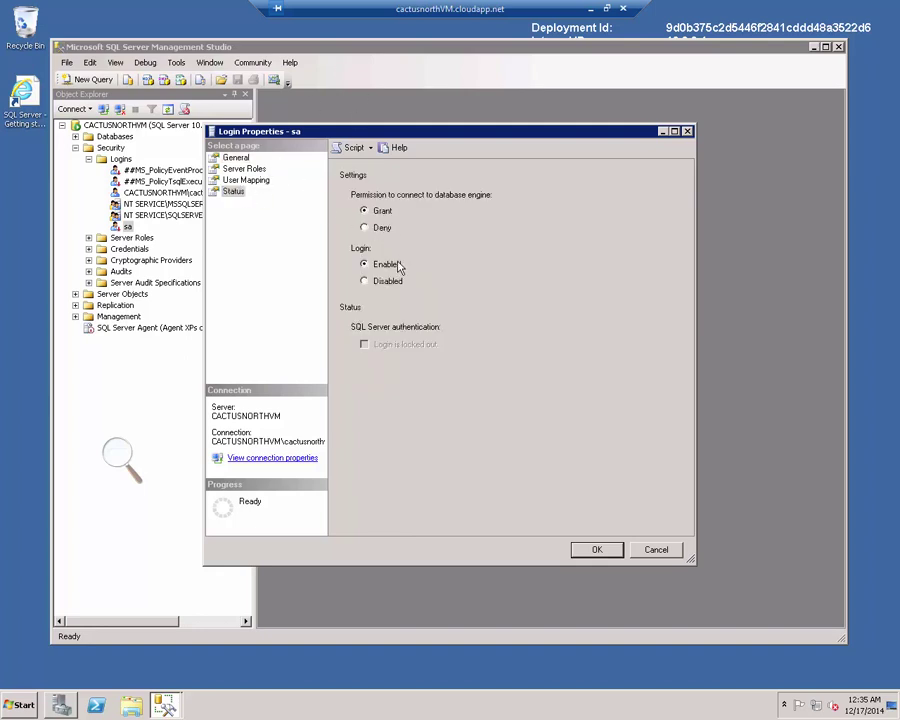
pyautogui.click(596, 550)
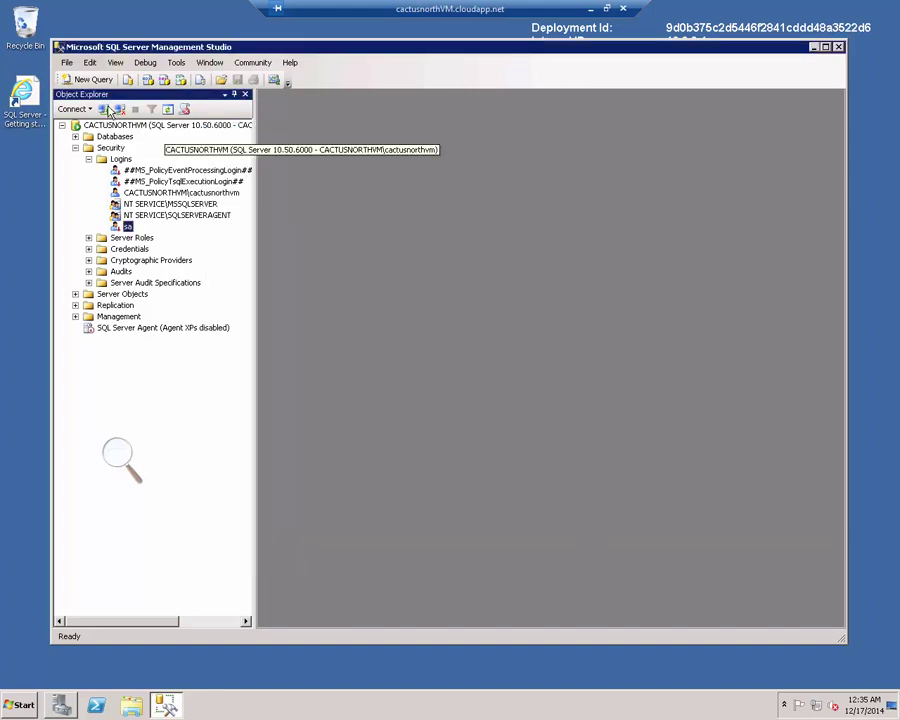
# Step: Connect to CACTUSNORTHVM as sa with SQL Server Authentication and expand Databases
pyautogui.click(103, 109)
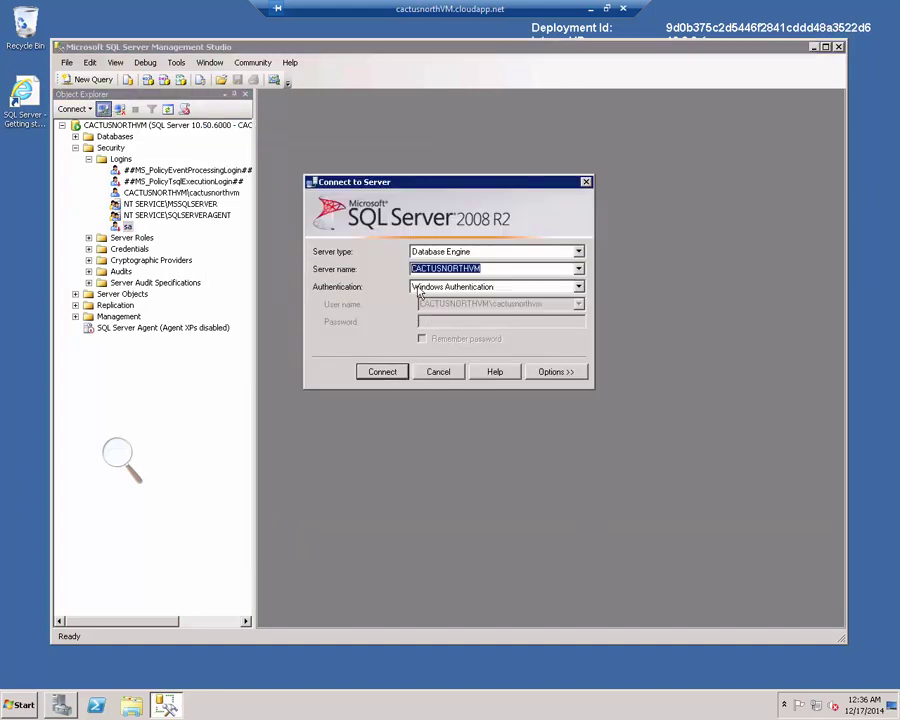
pyautogui.click(414, 287)
pyautogui.click(441, 309)
pyautogui.click(440, 306)
pyautogui.write('sa')
pyautogui.press('Tab')
pyautogui.write('**********')
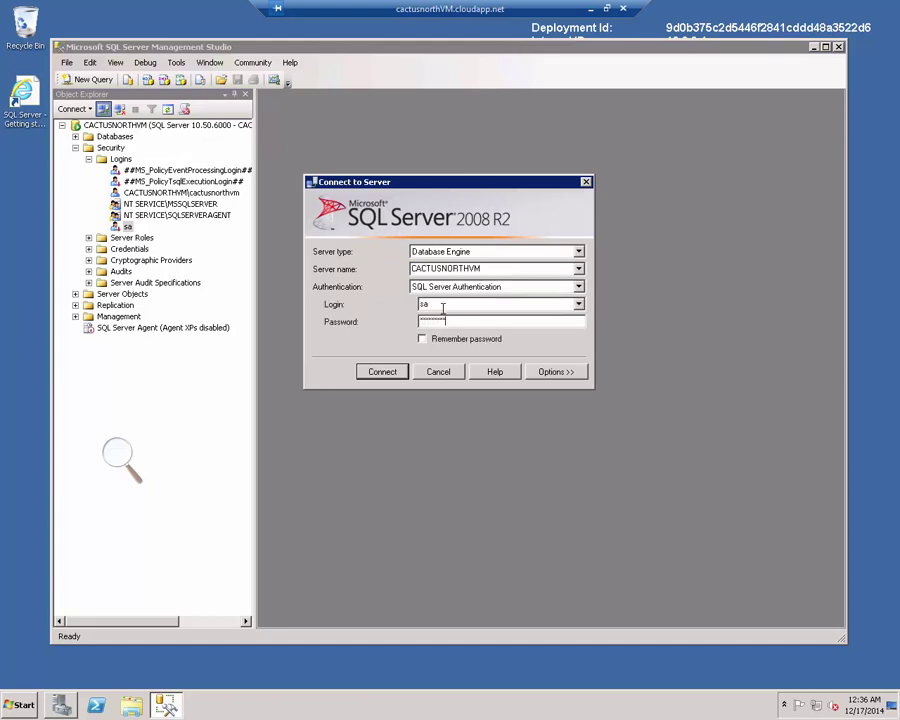
pyautogui.press('Return')
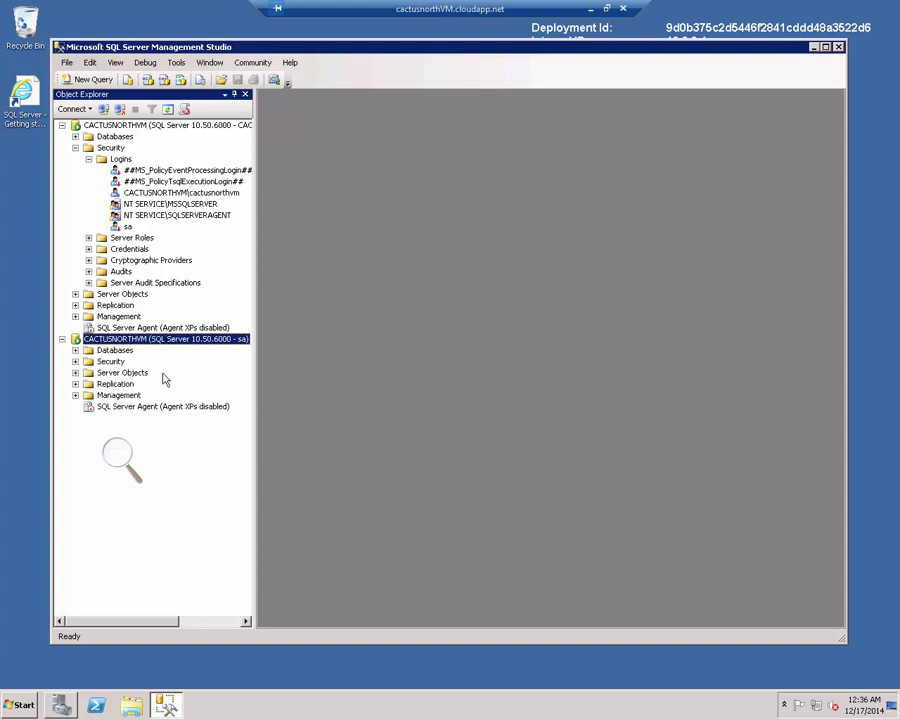
pyautogui.click(75, 350)
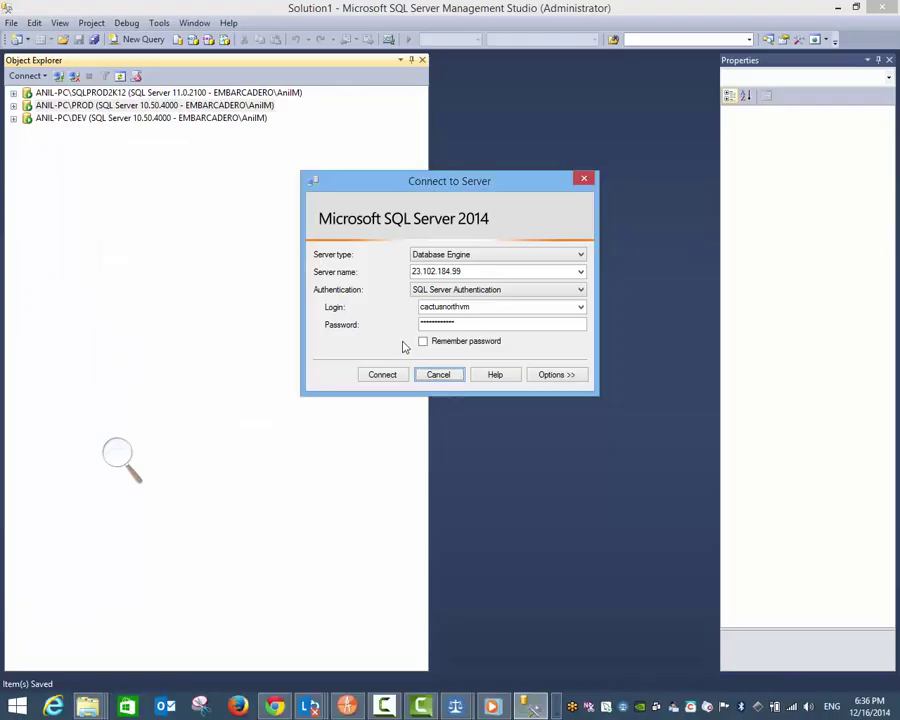
# Step: Log in to 23.102.184.99 as sa with its password via SQL Server Authentication
pyautogui.moveTo(474, 307); pyautogui.dragTo(408, 309)
pyautogui.press('Tab')
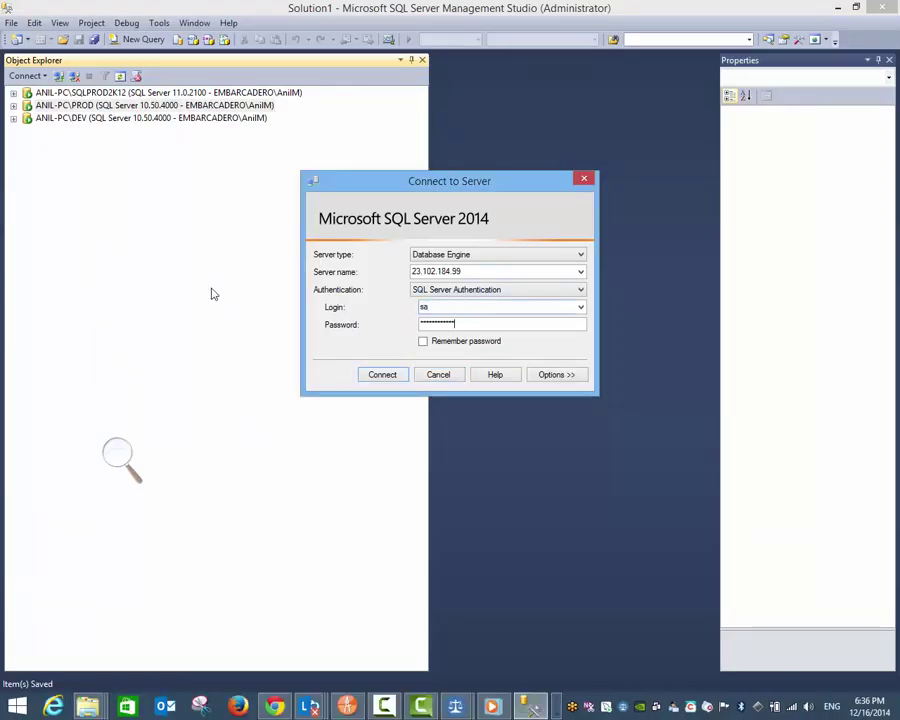
pyautogui.press('BackSpace')
pyautogui.press('Return')
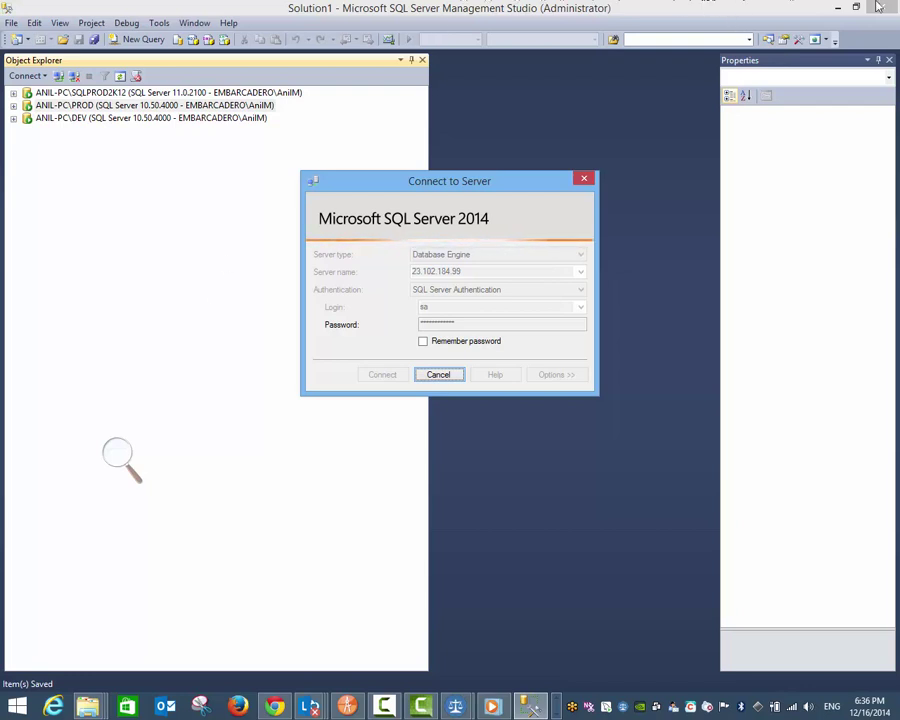
pyautogui.click(557, 699)
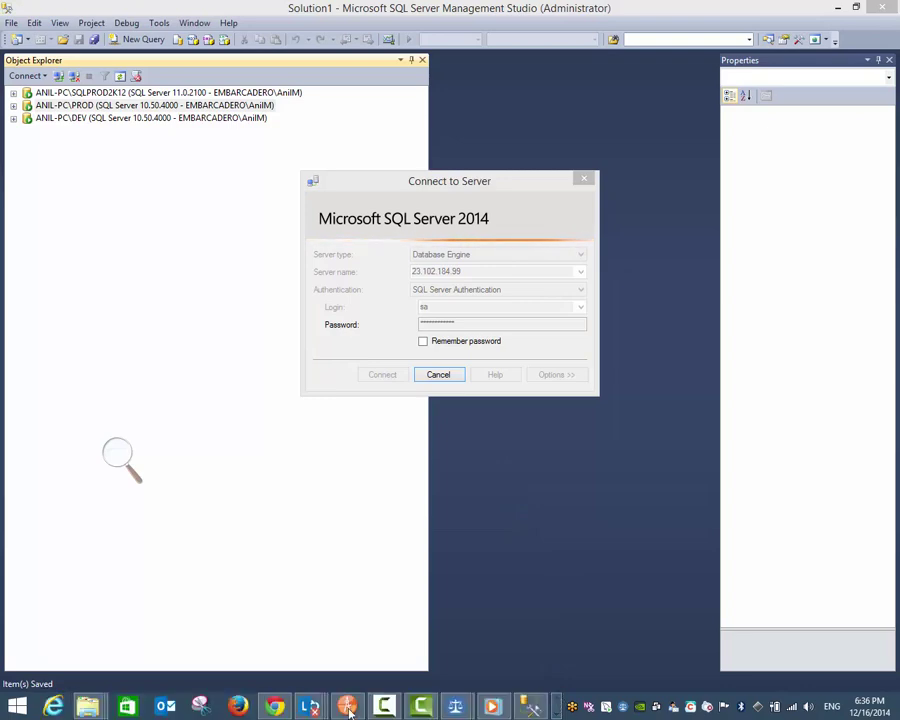
# Step: Add a stand-alone MSSQL endpoint on TCP port 1433 to cactusnorthvm in the Azure portal
pyautogui.click(273, 706)
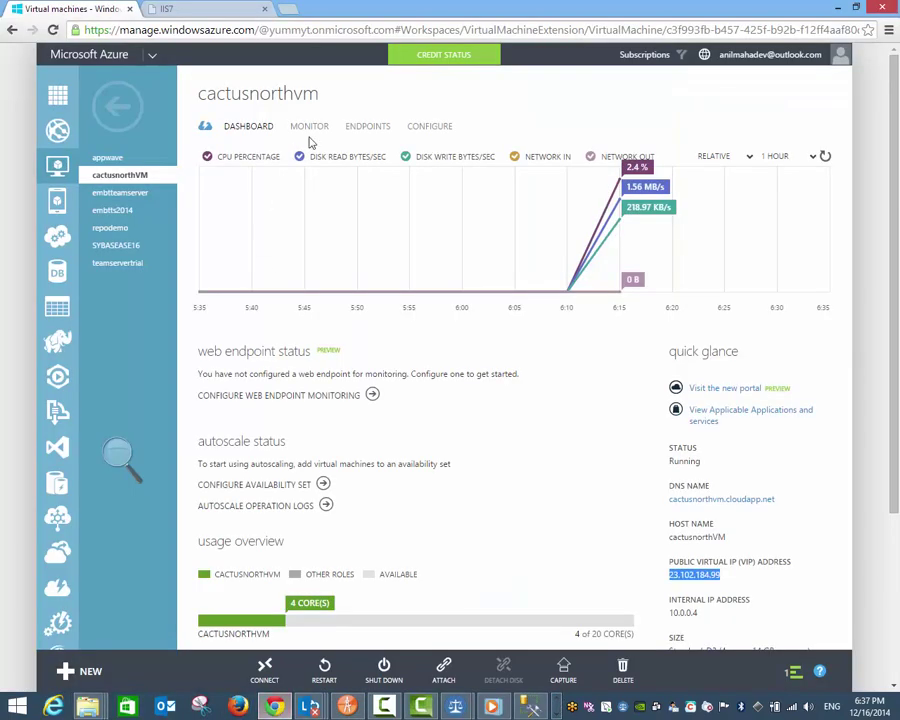
pyautogui.click(369, 128)
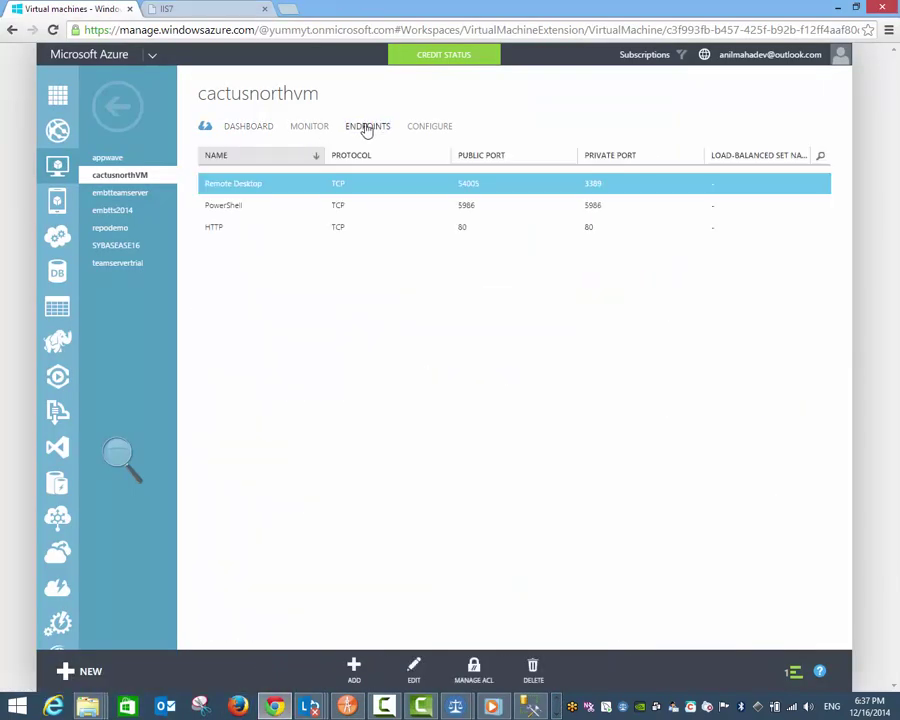
pyautogui.click(353, 667)
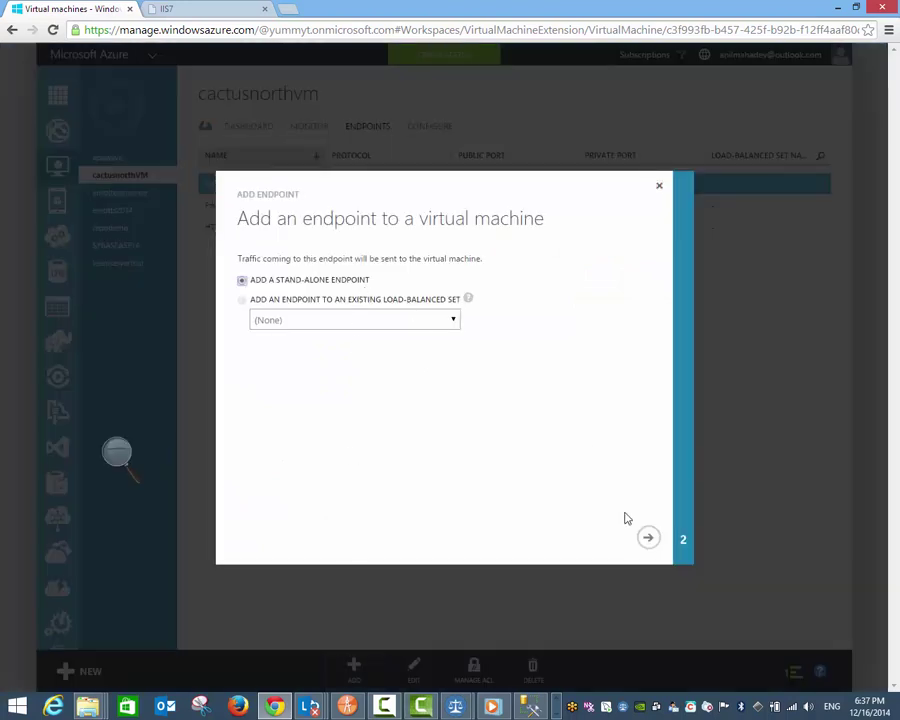
pyautogui.click(648, 538)
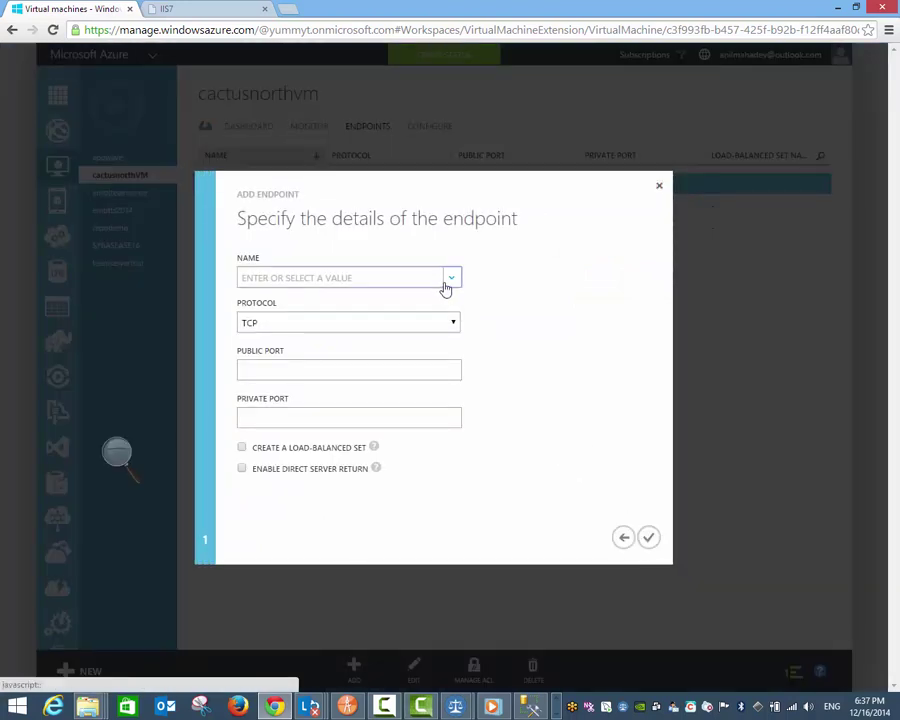
pyautogui.click(450, 280)
pyautogui.scroll(-2, 412, 401)
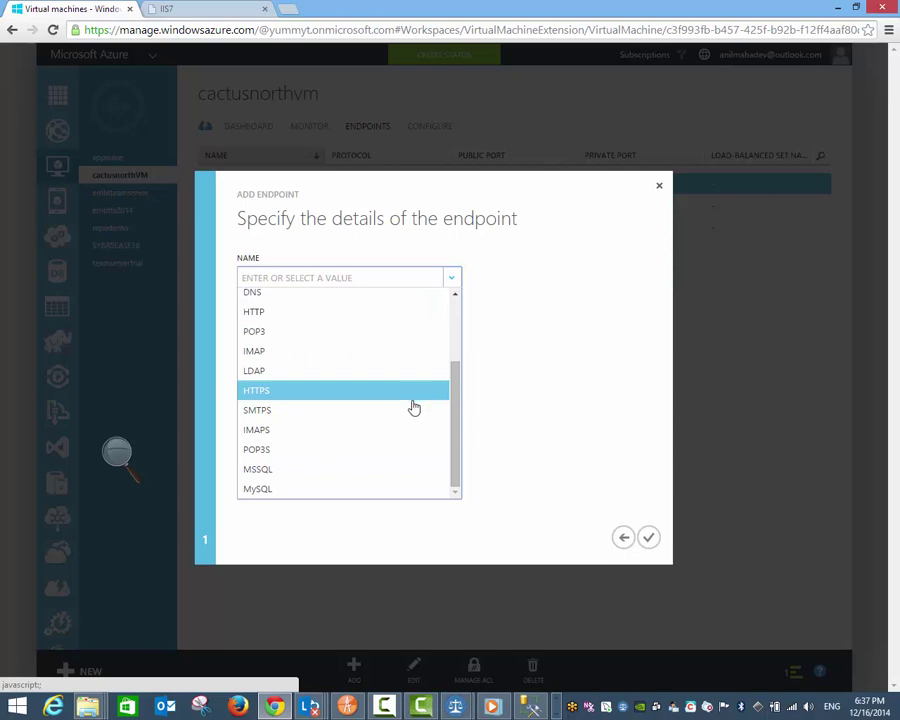
pyautogui.click(417, 469)
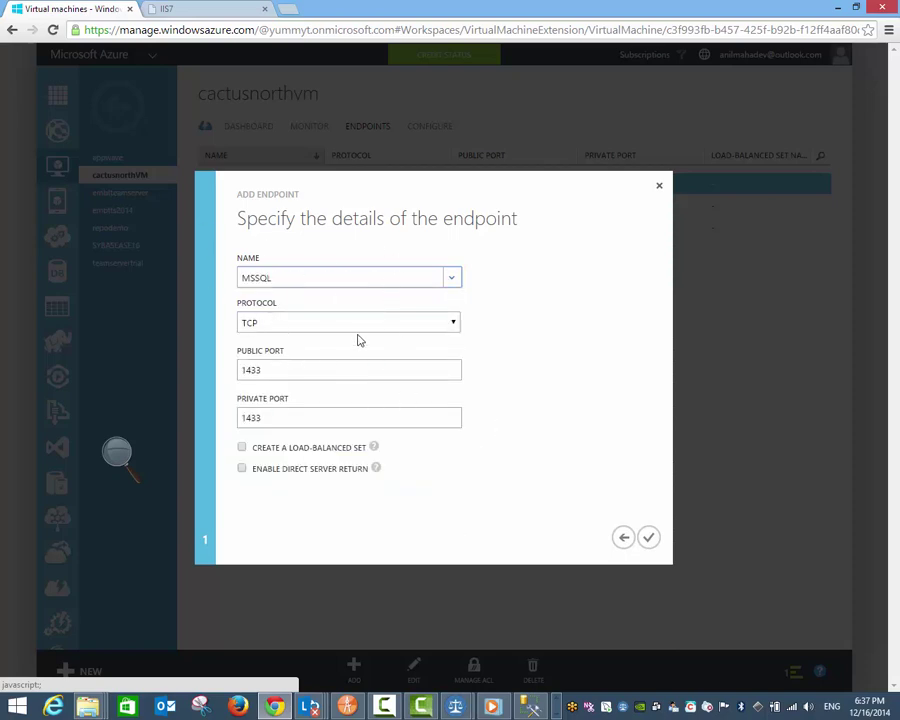
pyautogui.click(648, 538)
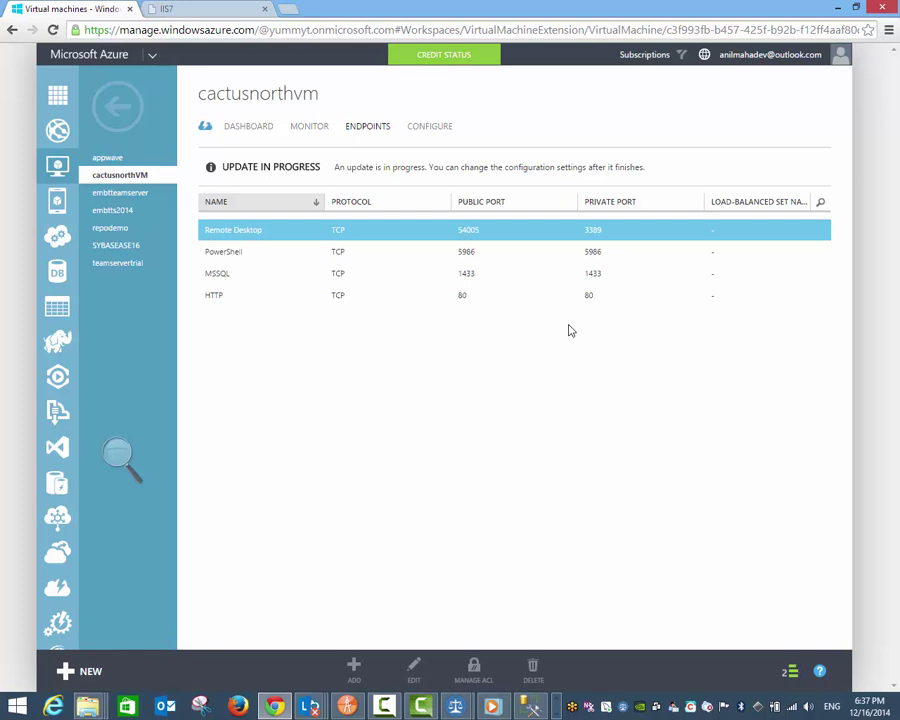
pyautogui.click(790, 671)
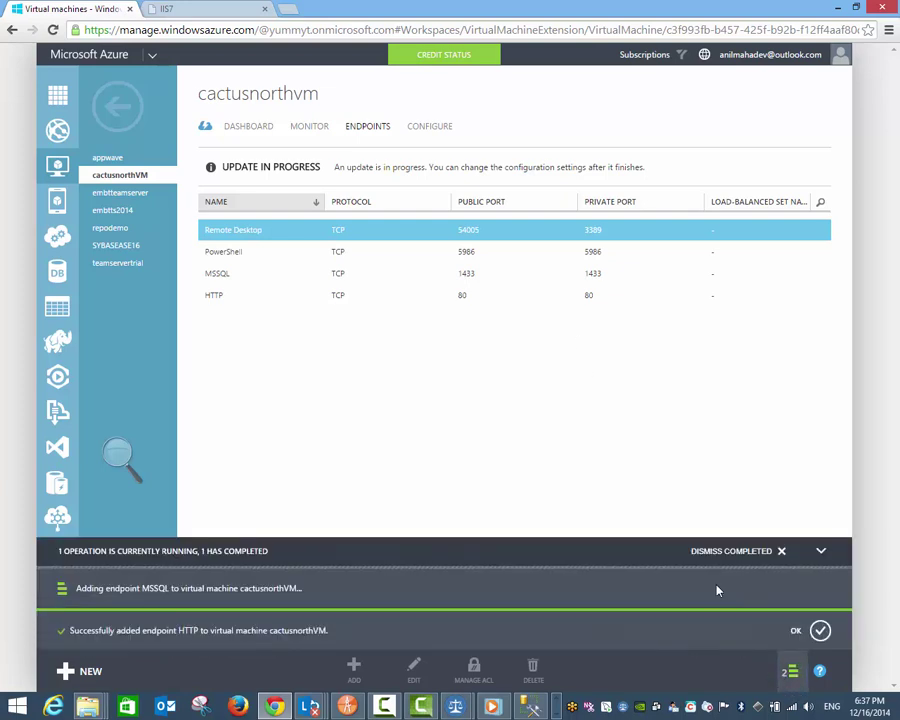
pyautogui.click(530, 707)
# Step: Retry the Management Studio connection using server address 23.102.184.99:1433
pyautogui.click(622, 338)
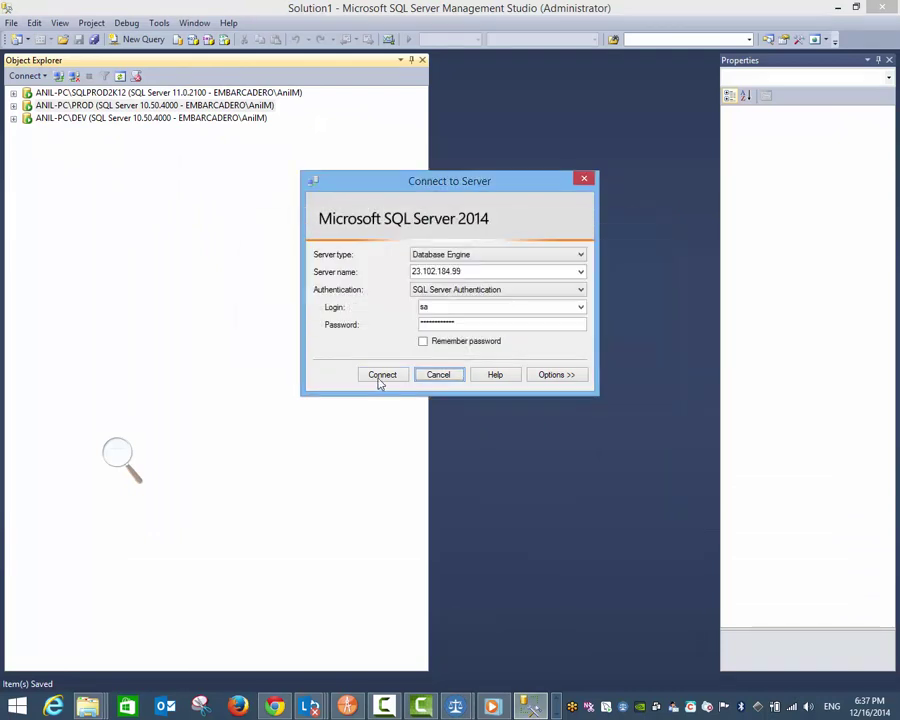
pyautogui.click(389, 377)
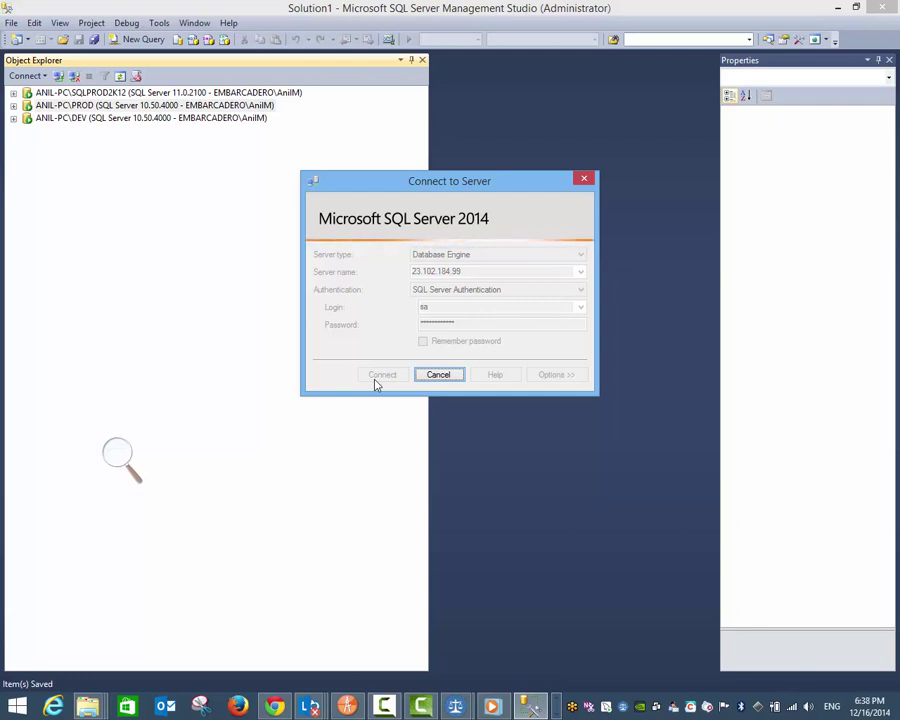
pyautogui.click(430, 379)
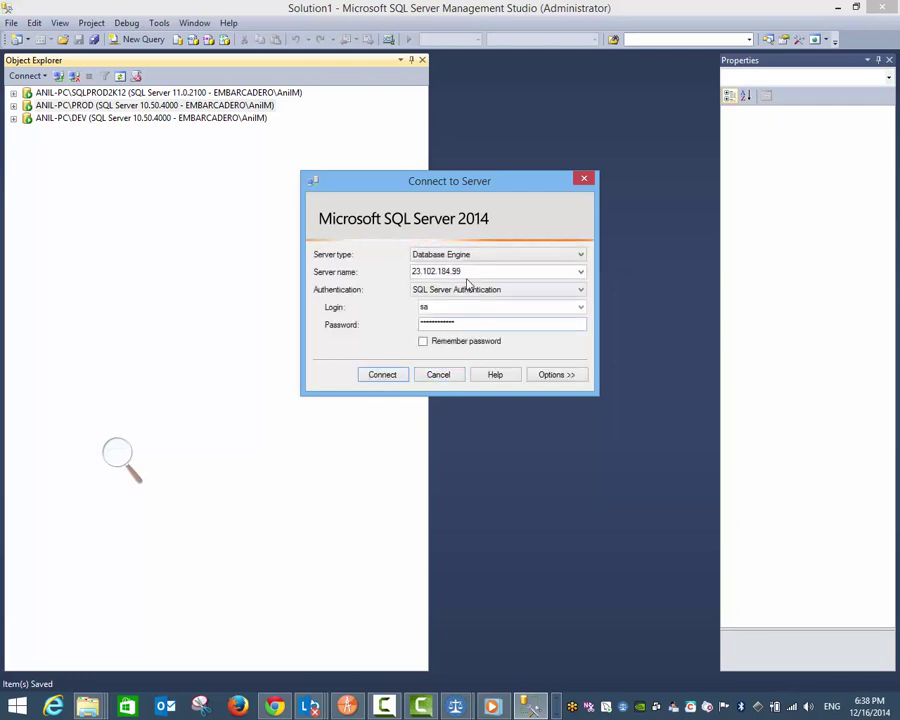
pyautogui.click(492, 272)
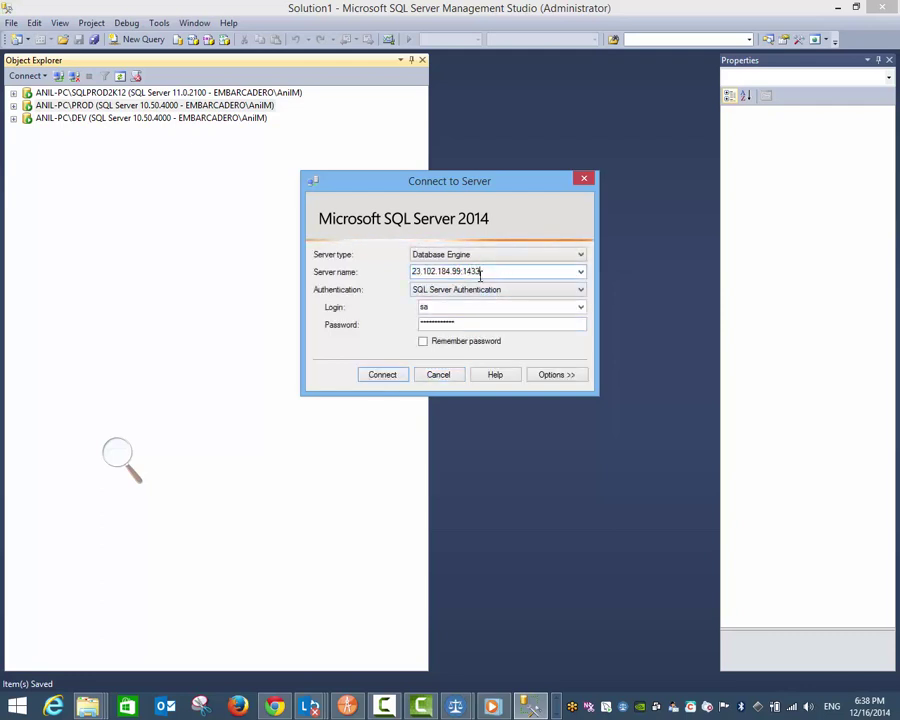
pyautogui.write(':1433')
pyautogui.press('Return')
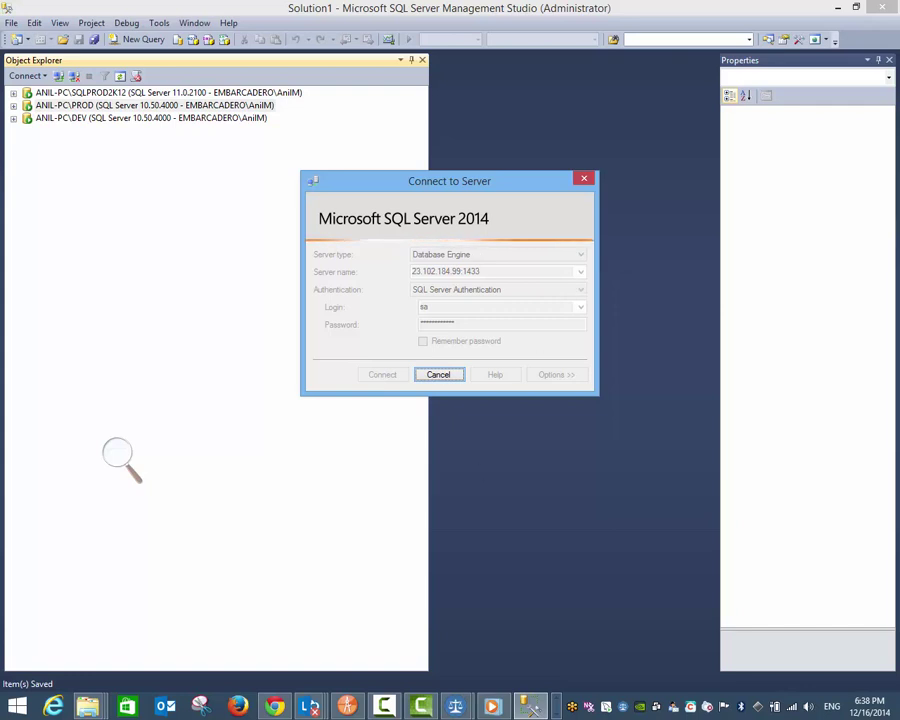
pyautogui.hotkey('alt', 'Tab')
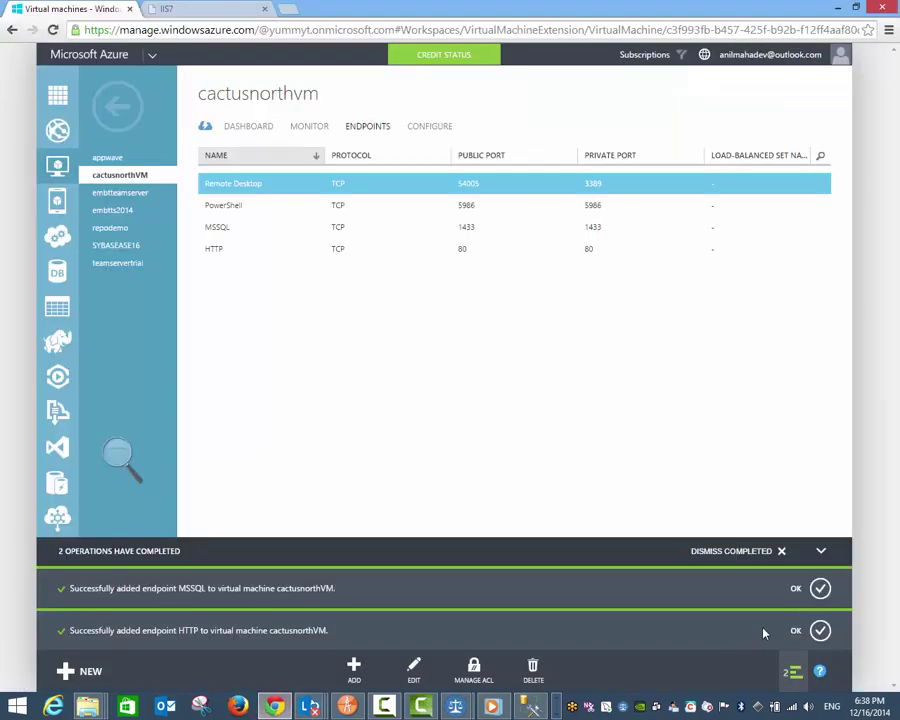
# Step: Select the DNS name cactusnorthvm.cloudapp.net on cactusnorthvm's dashboard
pyautogui.click(760, 543)
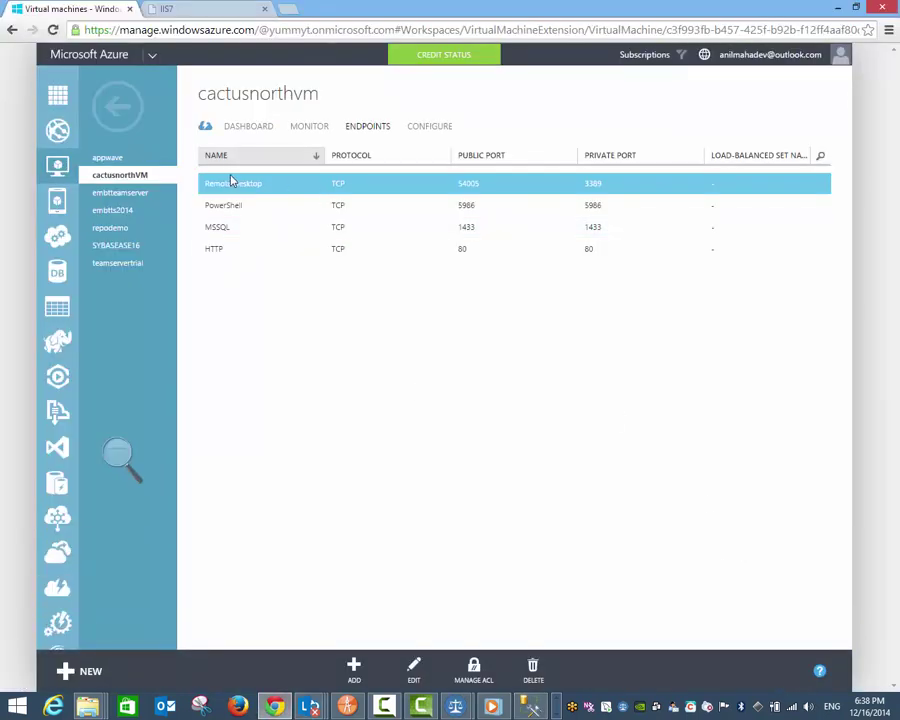
pyautogui.click(248, 126)
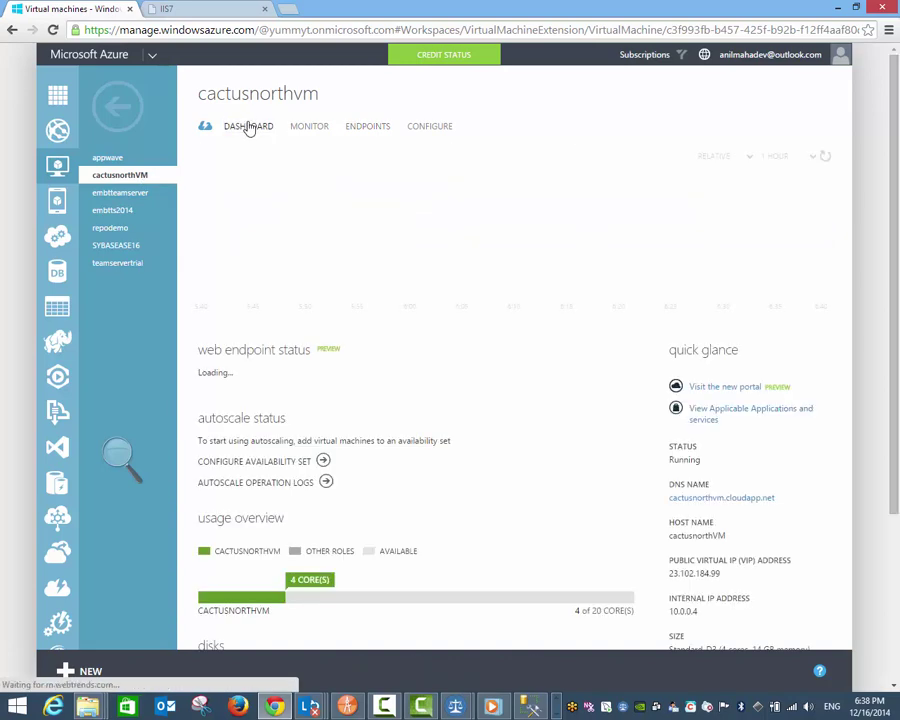
pyautogui.scroll(-2, 526, 401)
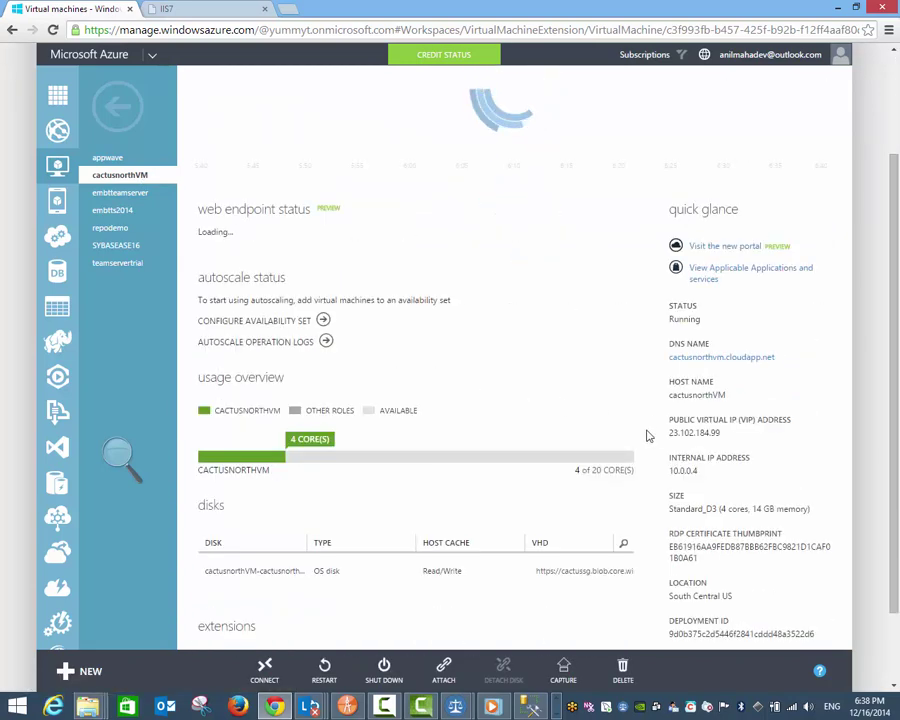
pyautogui.moveTo(776, 360); pyautogui.dragTo(680, 362)
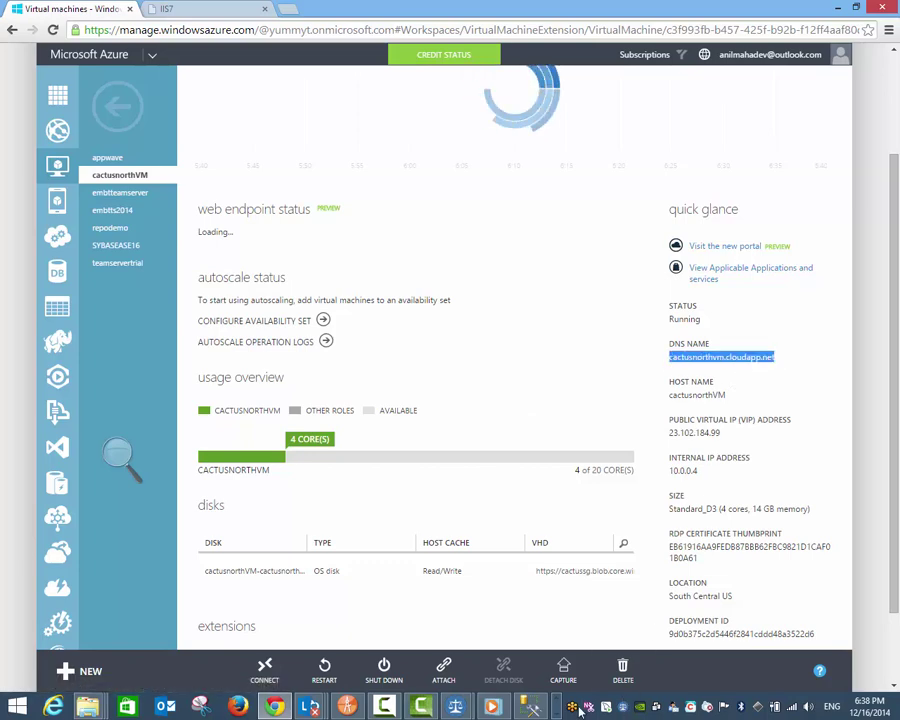
pyautogui.click(535, 706)
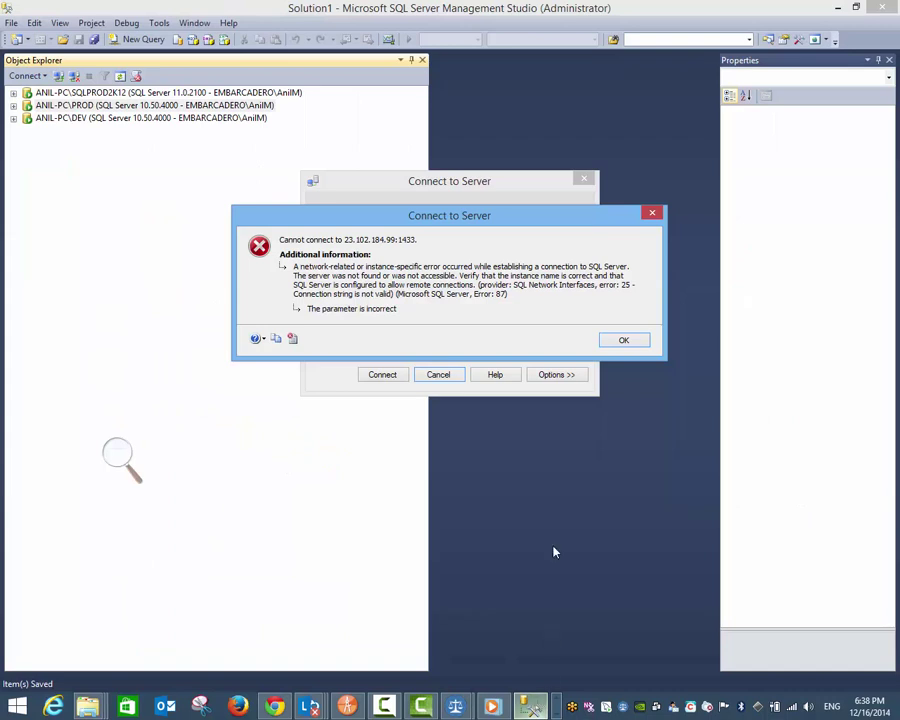
# Step: Close the 23.102.184.99:1433 connection error and switch to the VM's remote desktop session
pyautogui.click(623, 342)
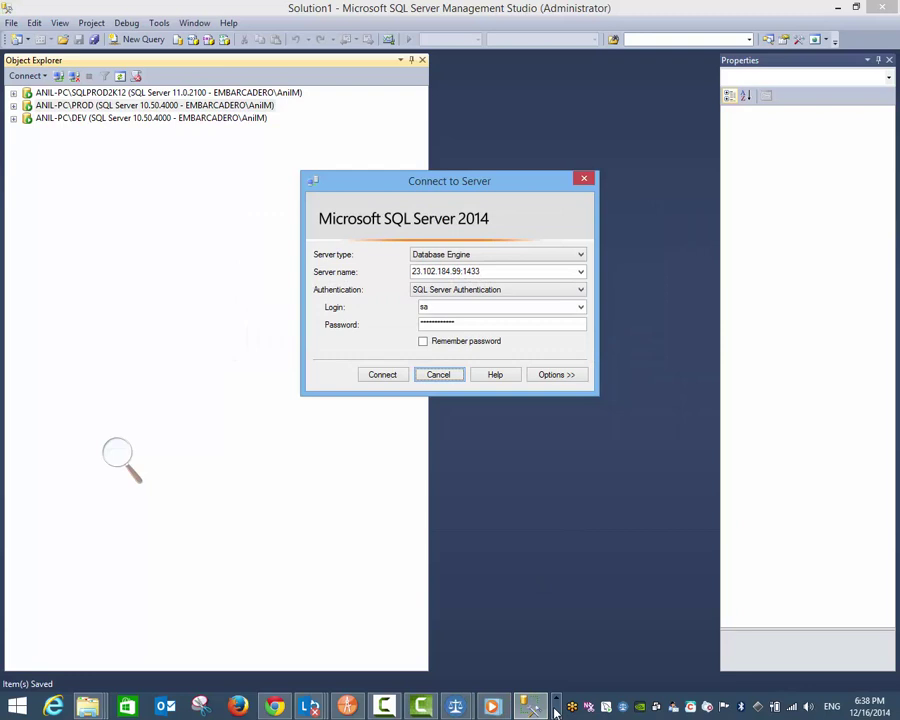
pyautogui.click(556, 712)
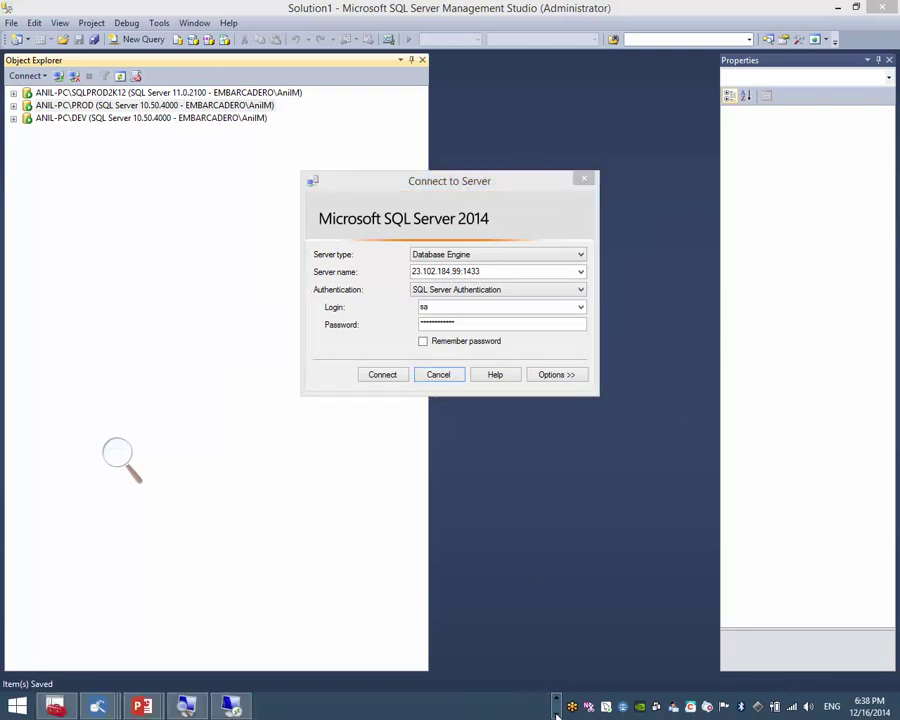
pyautogui.click(244, 707)
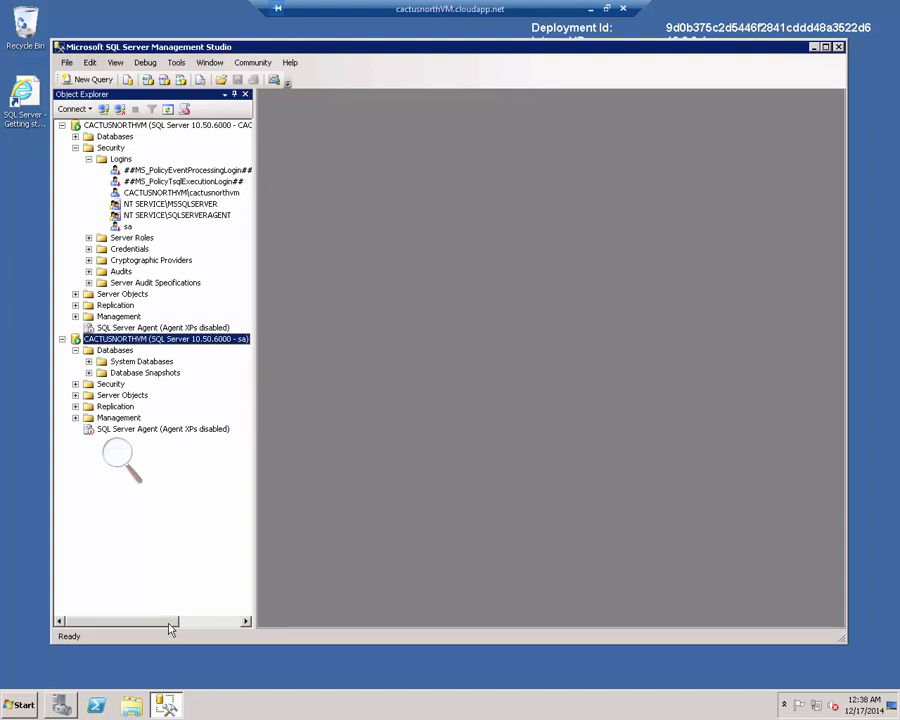
# Step: Search 'sql server' in the VM's Start menu and launch SQL Server Configuration Manager
pyautogui.click(30, 706)
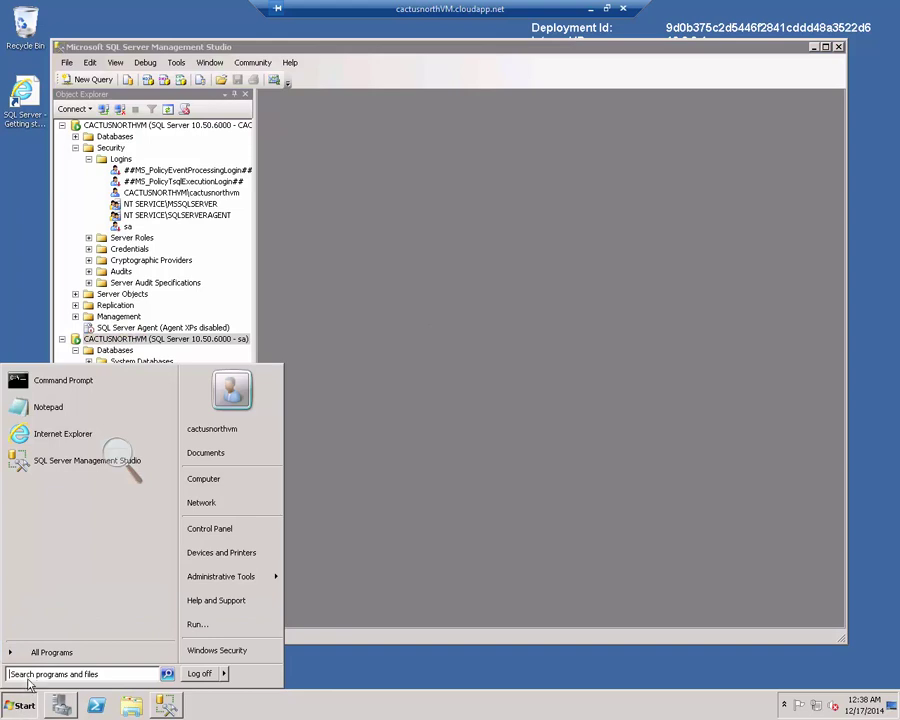
pyautogui.click(27, 675)
pyautogui.write('sql')
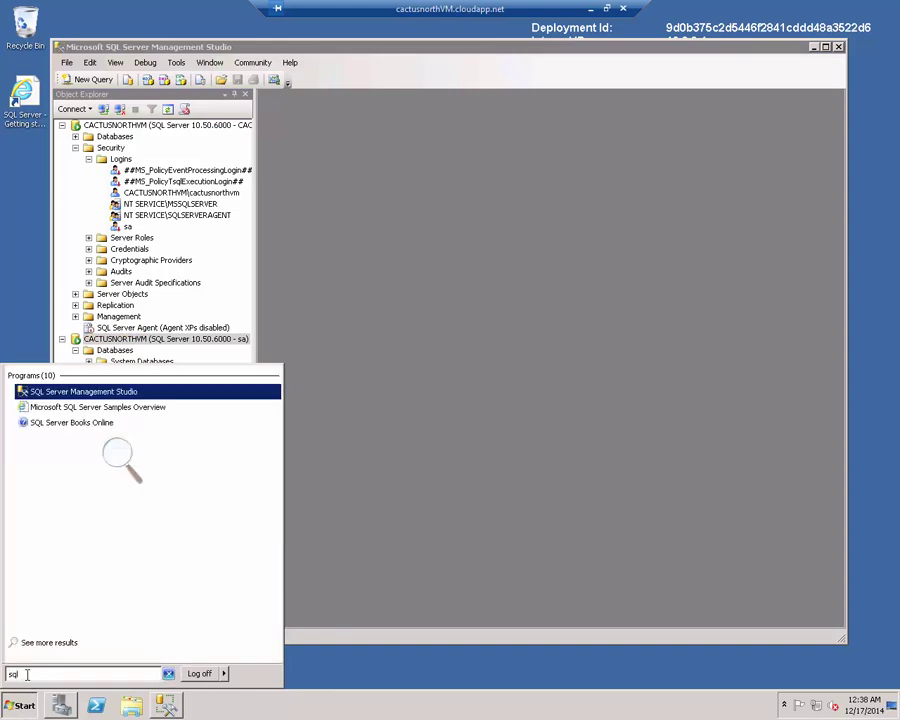
pyautogui.write(' server')
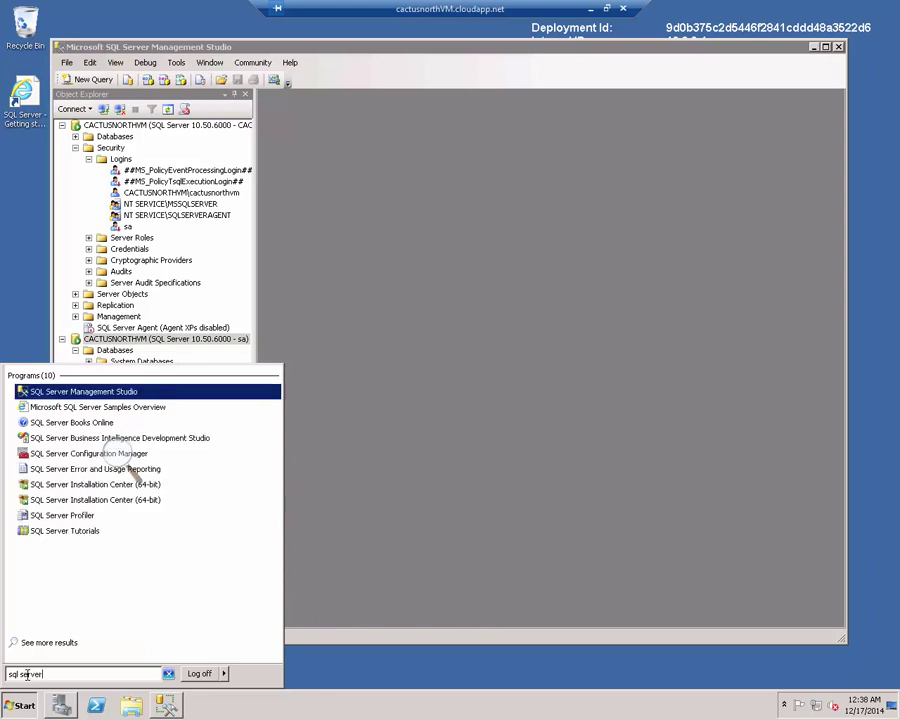
pyautogui.press('Down')
pyautogui.press('Down')
pyautogui.press('Down')
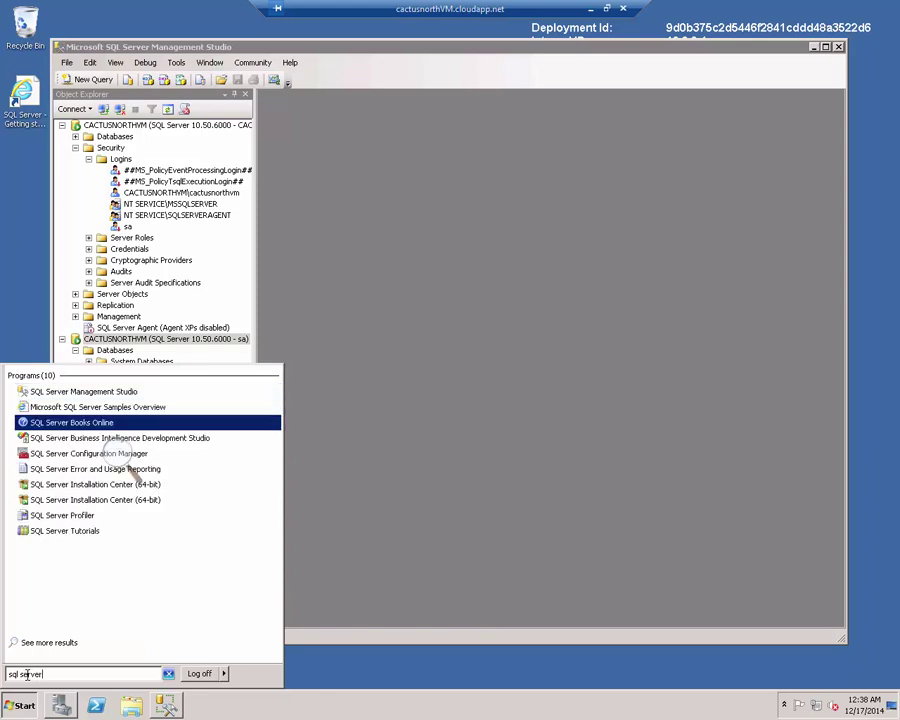
pyautogui.press('Return')
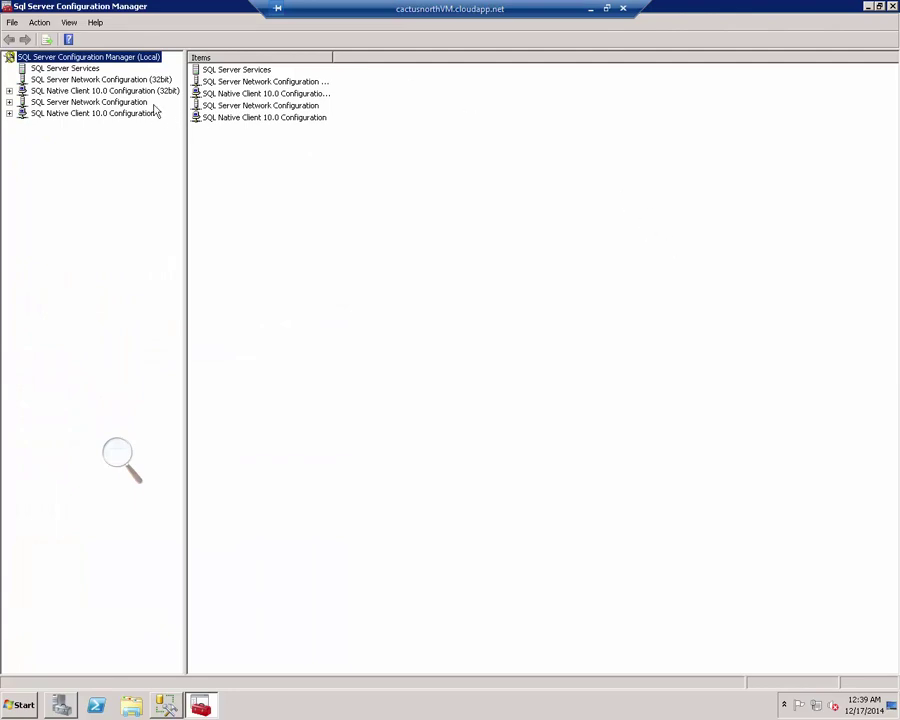
# Step: Enable the Named Pipes protocol under Protocols for MSSQLSERVER
pyautogui.doubleClick(88, 103)
pyautogui.click(95, 113)
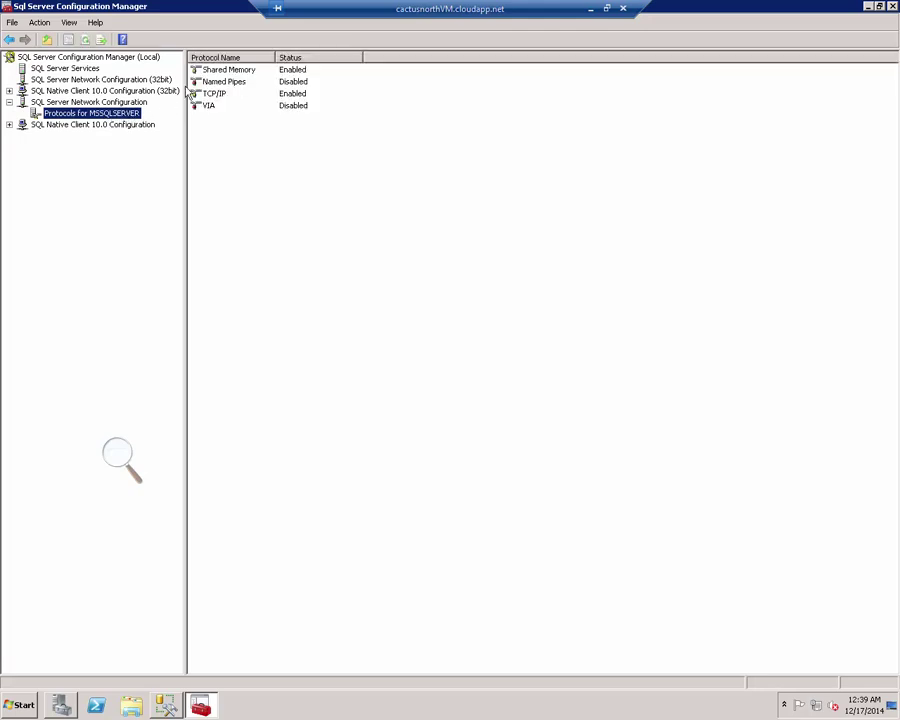
pyautogui.rightClick(228, 84)
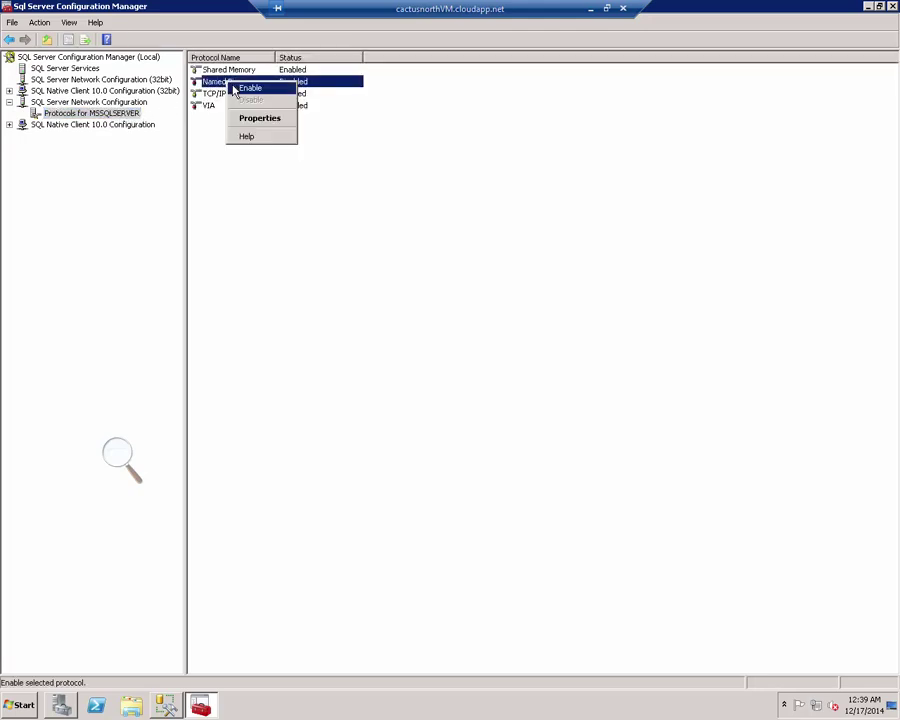
pyautogui.click(232, 88)
pyautogui.click(566, 378)
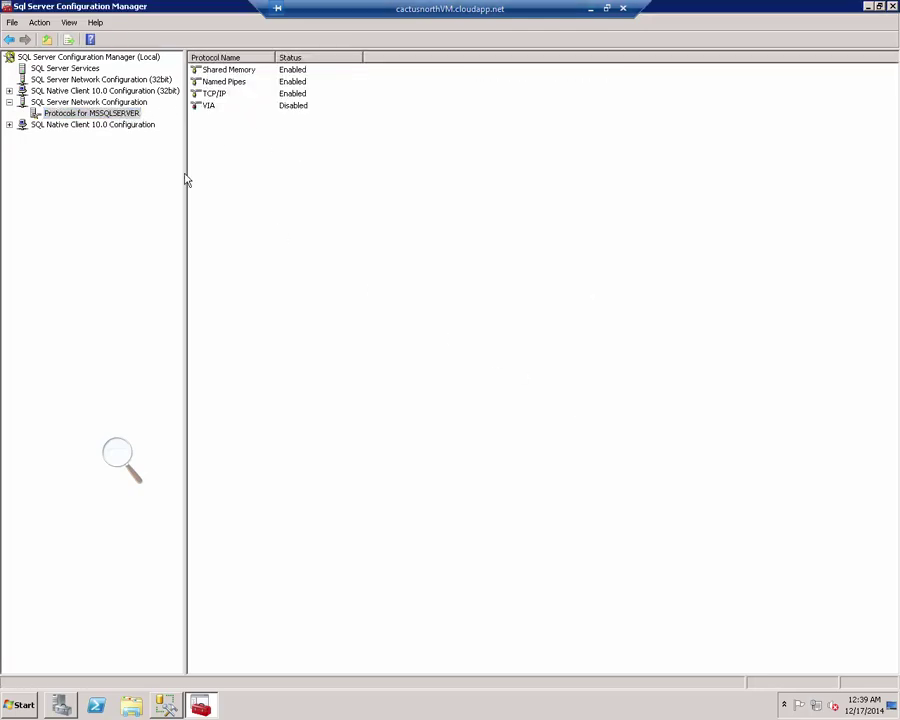
# Step: Restart the SQL Server (MSSQLSERVER) service from SQL Server Services
pyautogui.doubleClick(126, 125)
pyautogui.click(96, 79)
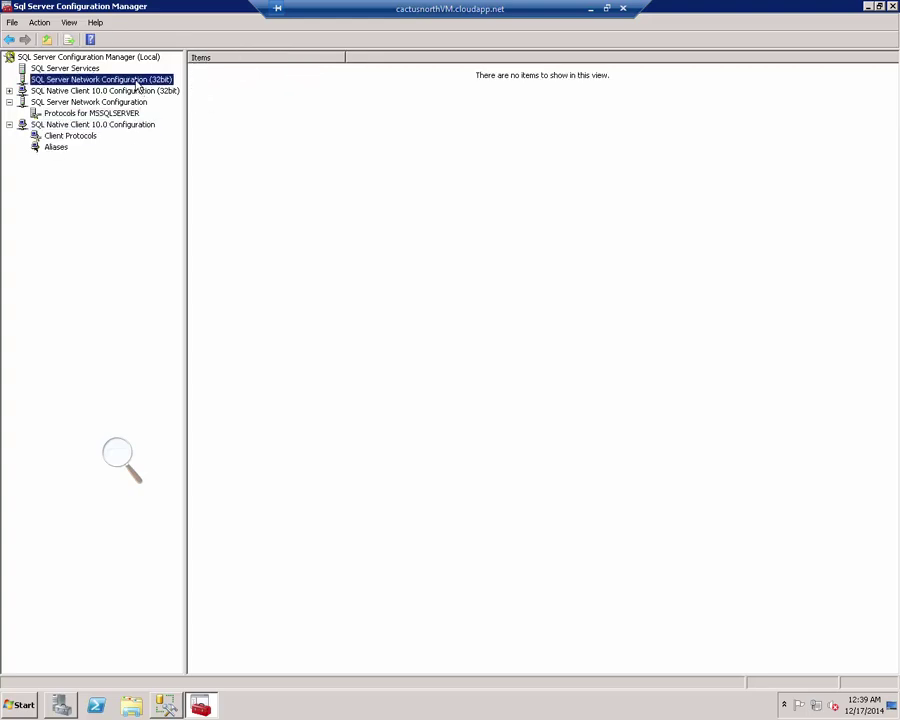
pyautogui.click(97, 69)
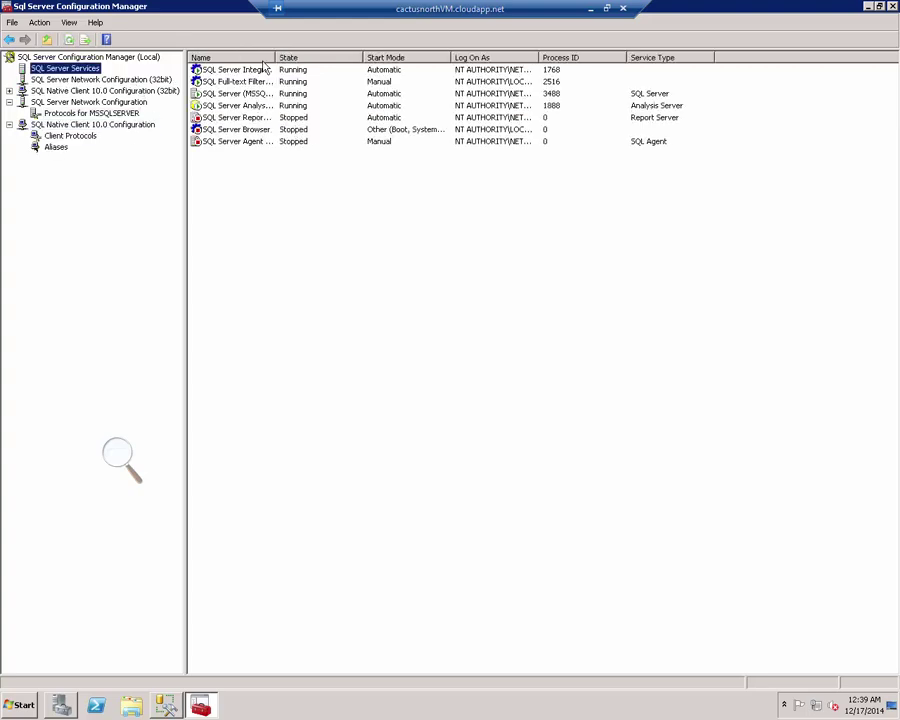
pyautogui.moveTo(275, 57); pyautogui.dragTo(528, 57)
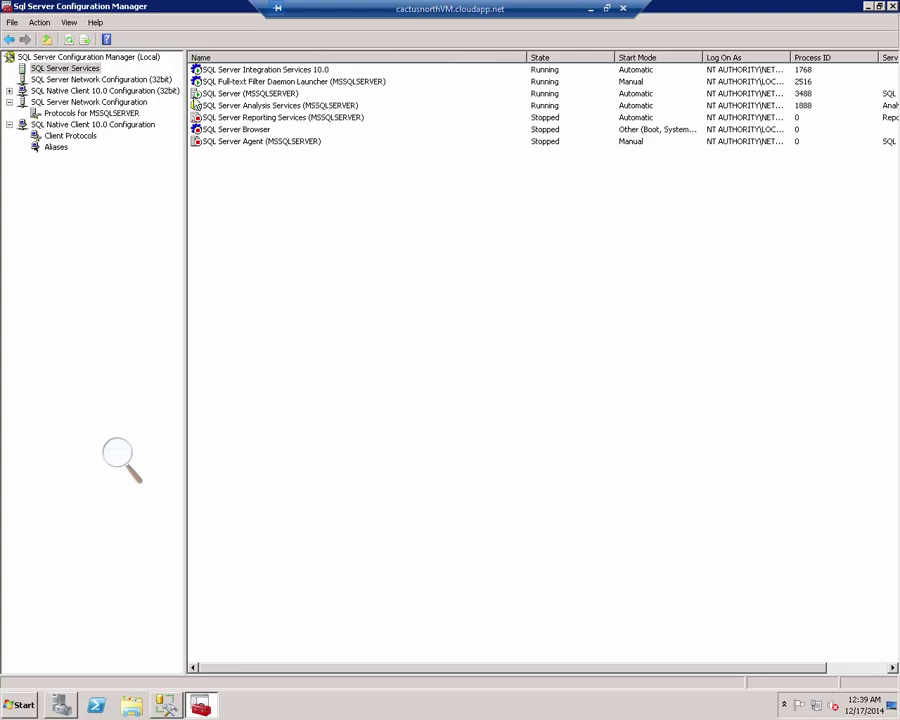
pyautogui.click(215, 93)
pyautogui.rightClick(215, 93)
pyautogui.click(258, 149)
pyautogui.click(167, 706)
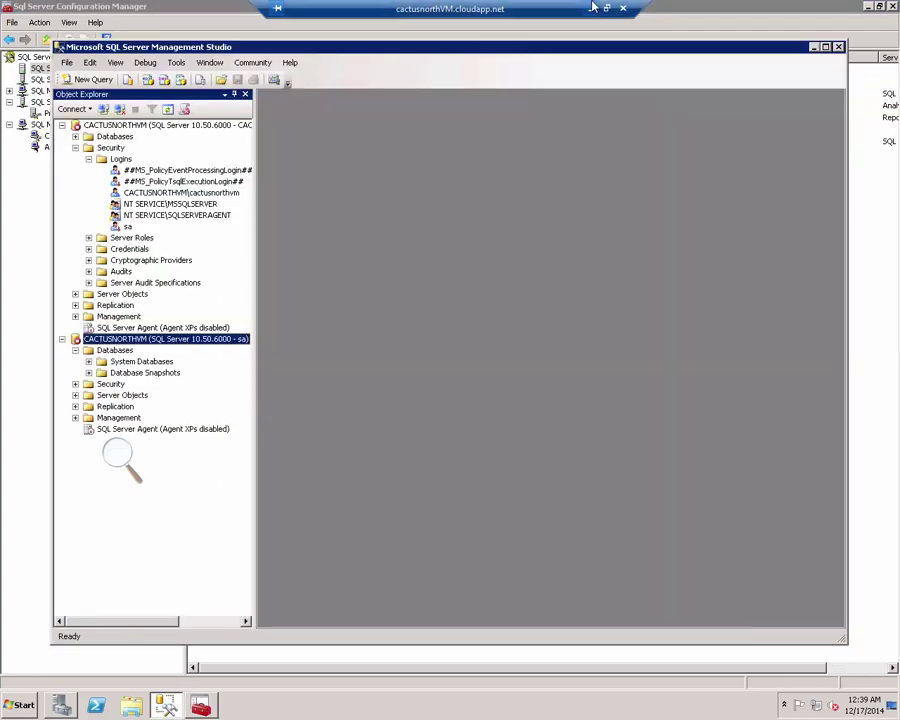
# Step: Paste cactusnorthvm.cloudapp.net as the server name and try connecting, then cancel the stalled attempt
pyautogui.click(167, 109)
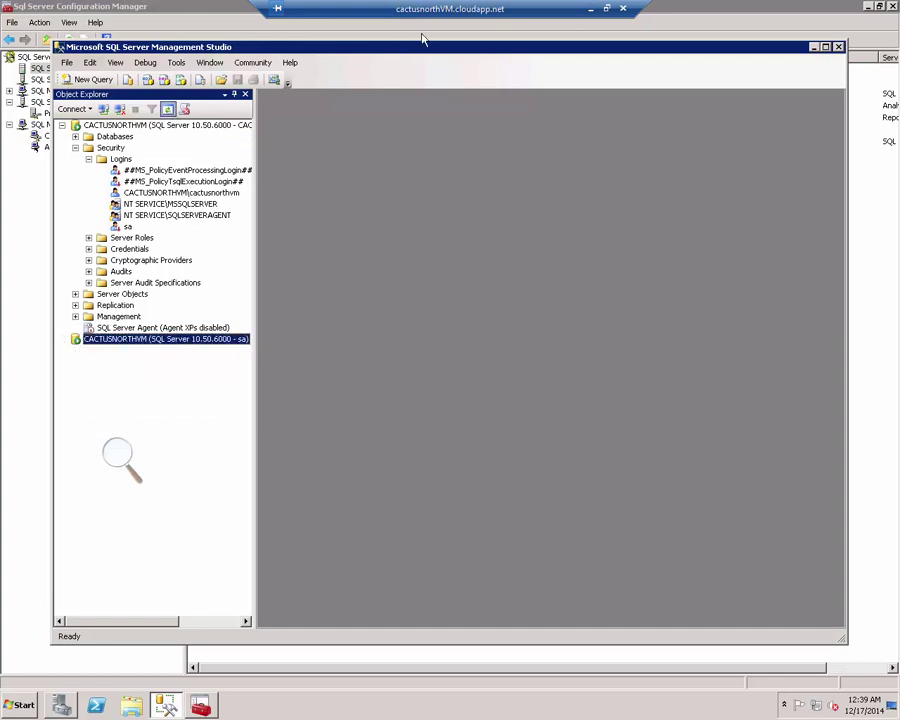
pyautogui.click(592, 10)
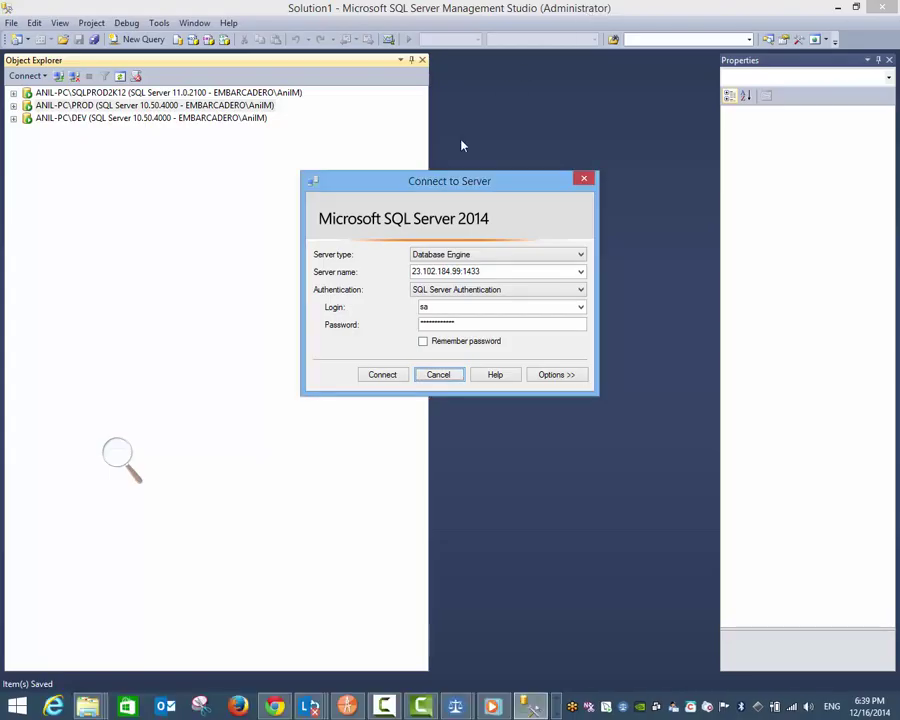
pyautogui.doubleClick(472, 272)
pyautogui.rightClick(472, 272)
pyautogui.click(500, 331)
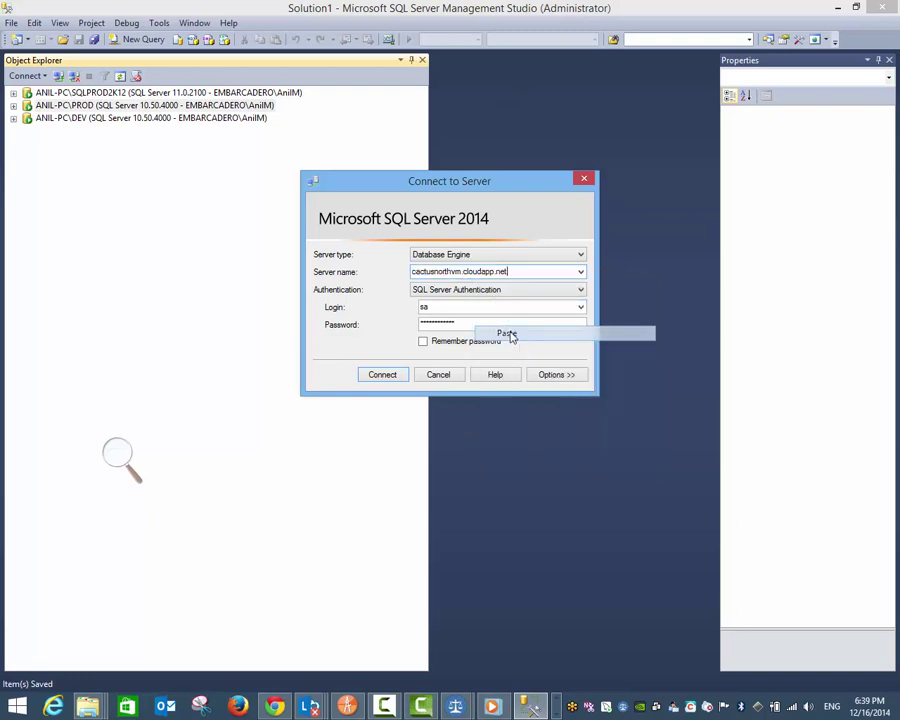
pyautogui.click(397, 376)
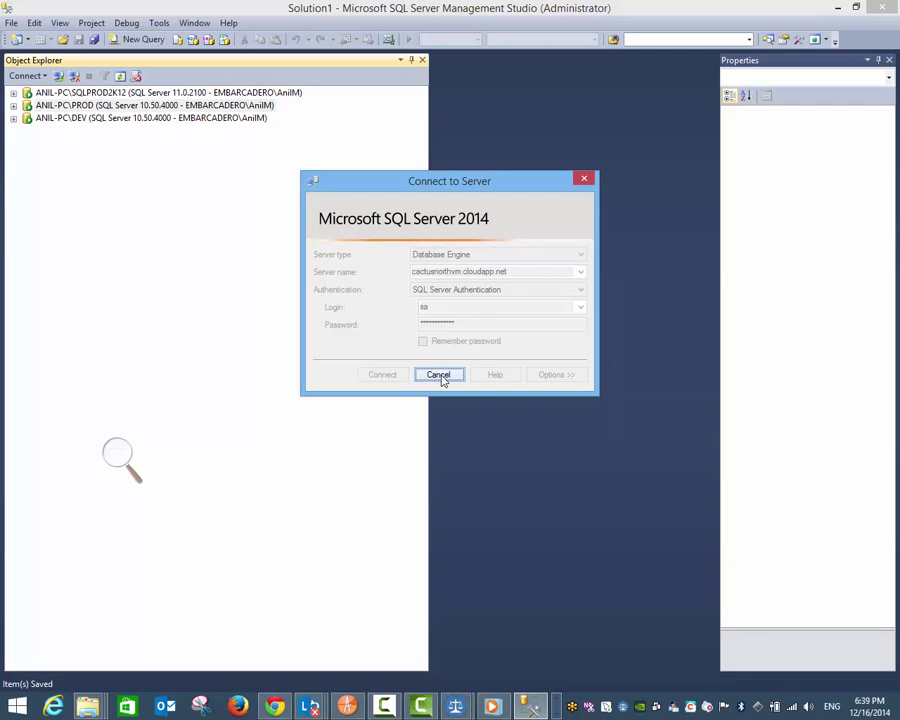
pyautogui.click(439, 375)
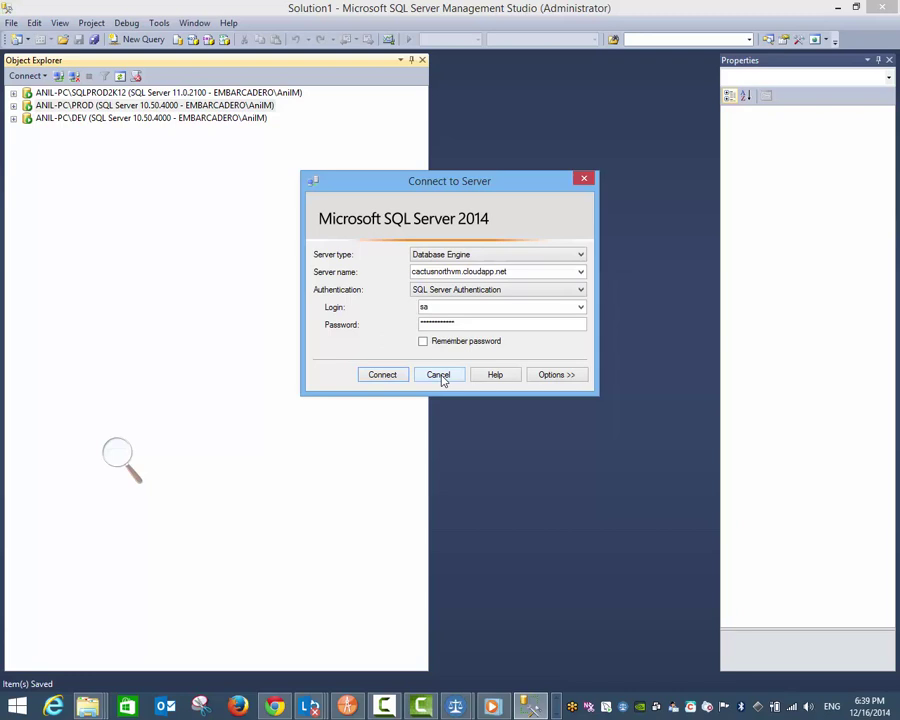
# Step: Reset the saved login by switching authentication to Windows and back to SQL Server Authentication
pyautogui.moveTo(470, 326); pyautogui.dragTo(368, 319)
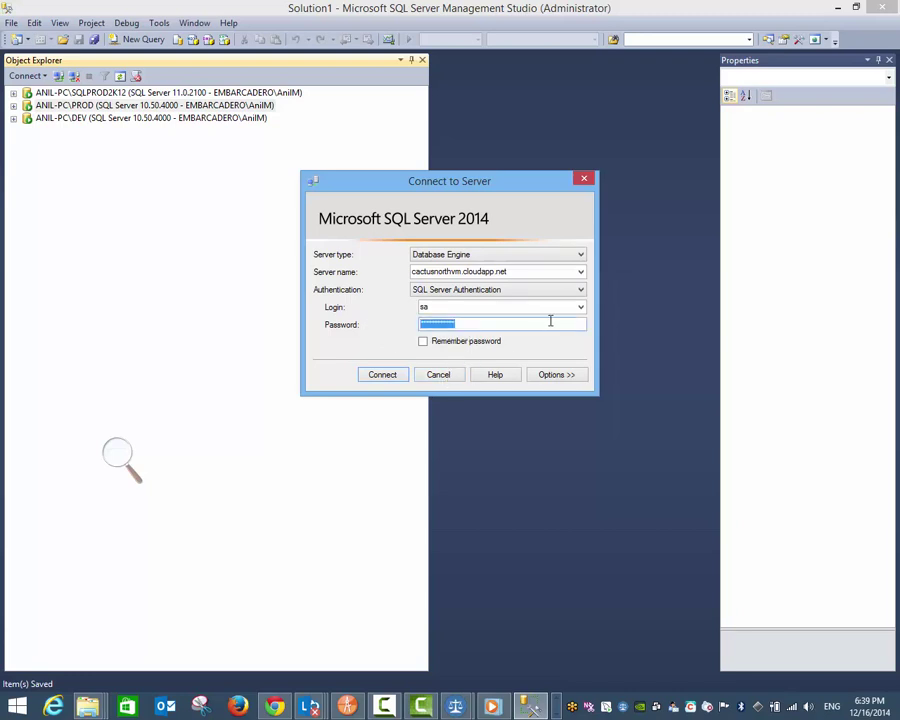
pyautogui.click(576, 290)
pyautogui.click(566, 302)
pyautogui.click(574, 290)
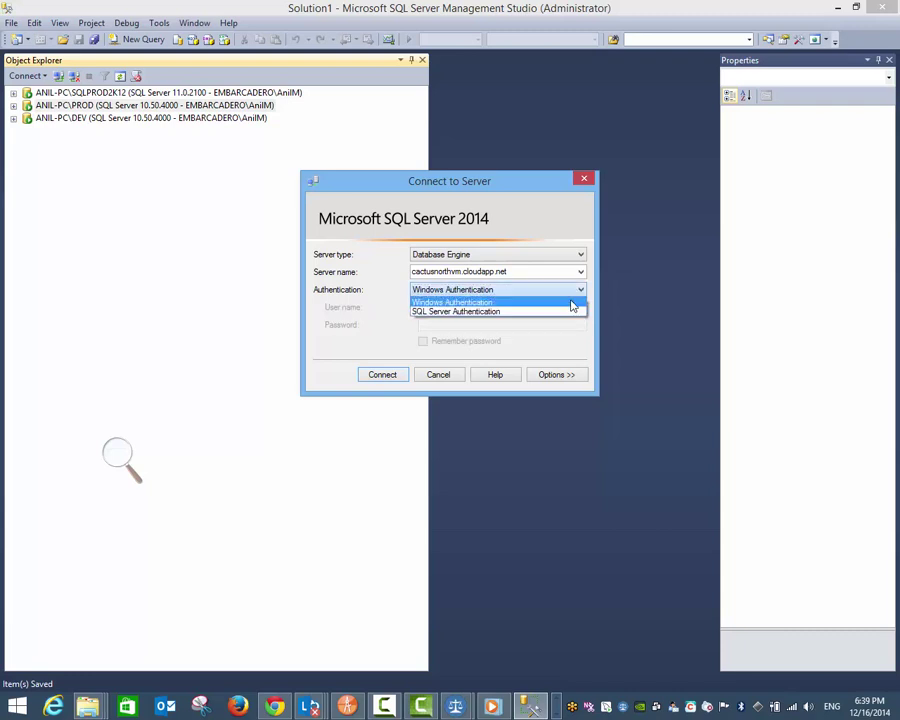
pyautogui.click(570, 311)
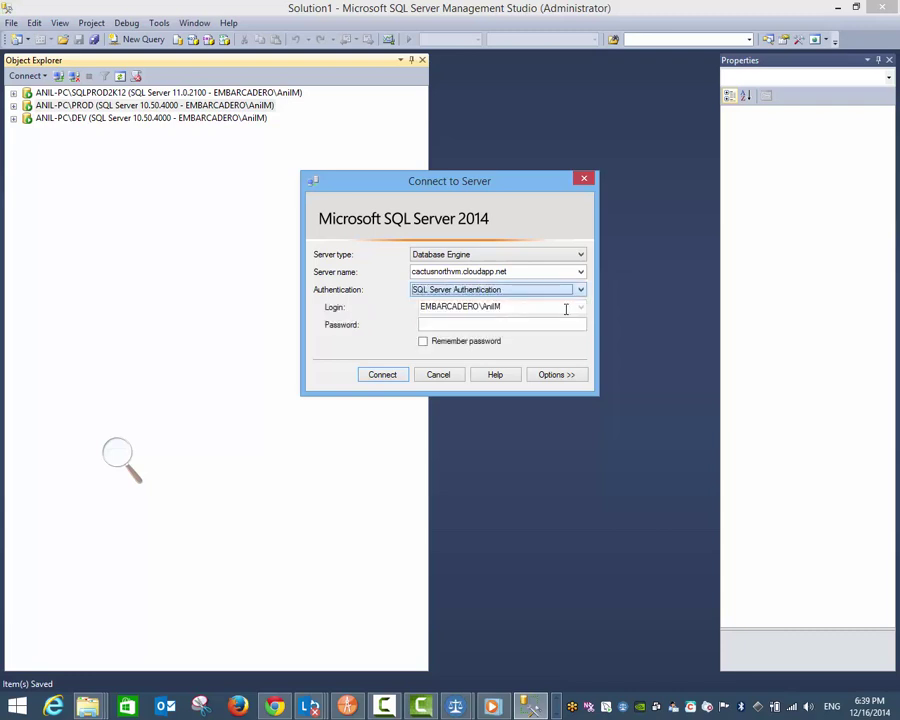
pyautogui.click(531, 706)
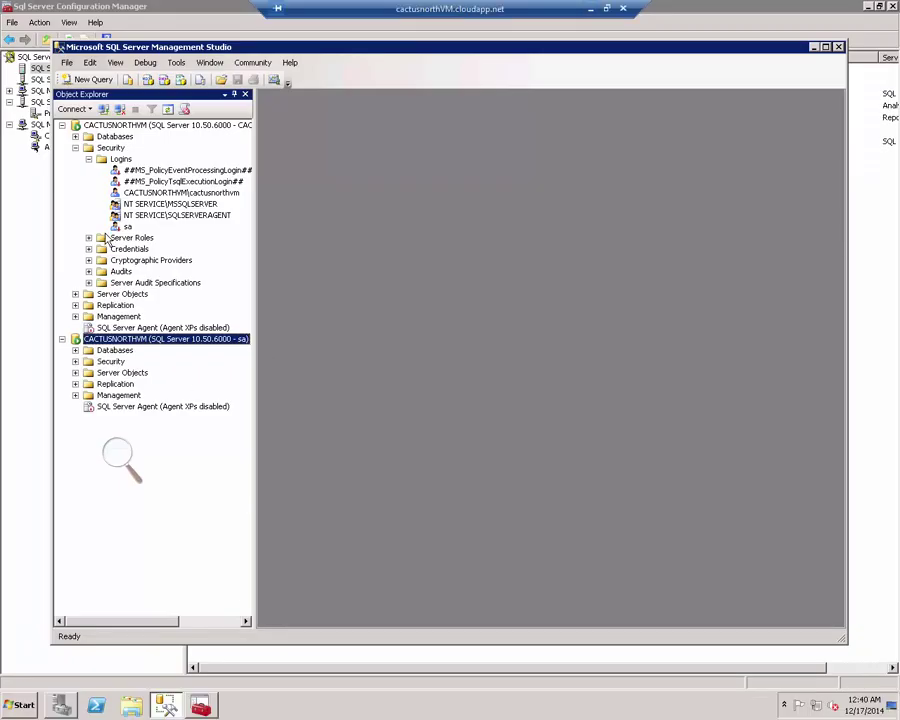
# Step: On the VM, refresh Security, expand Logins to select sa, and expand System Databases
pyautogui.rightClick(110, 147)
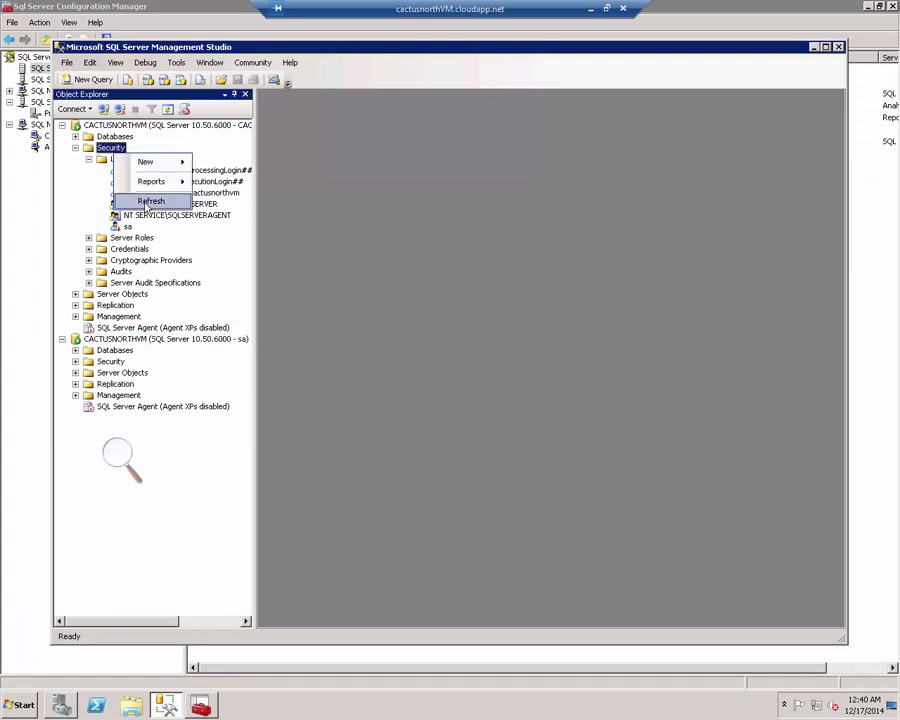
pyautogui.click(148, 199)
pyautogui.click(89, 160)
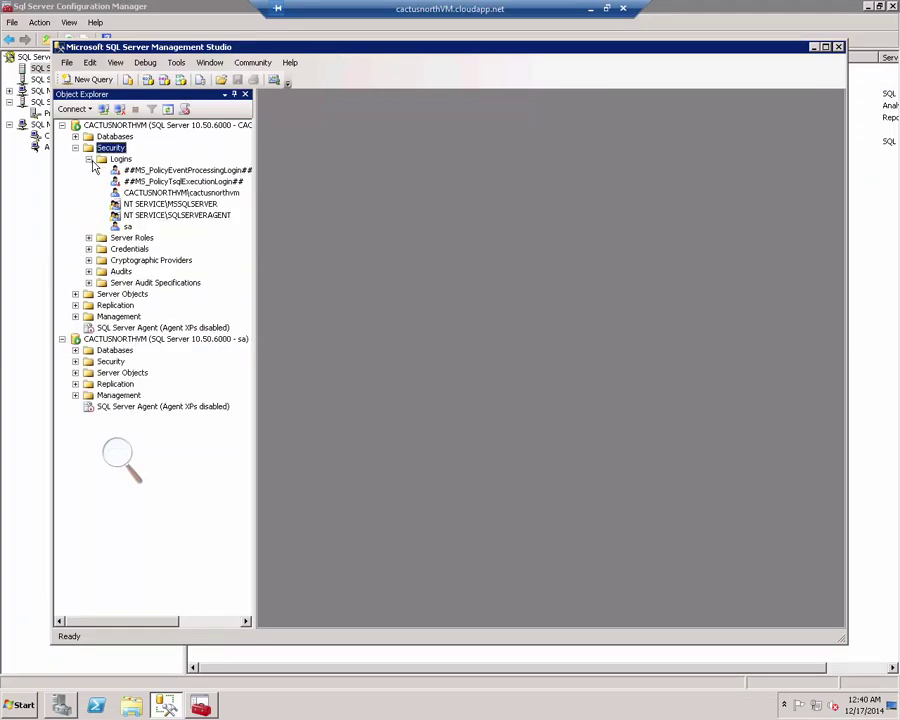
pyautogui.click(127, 226)
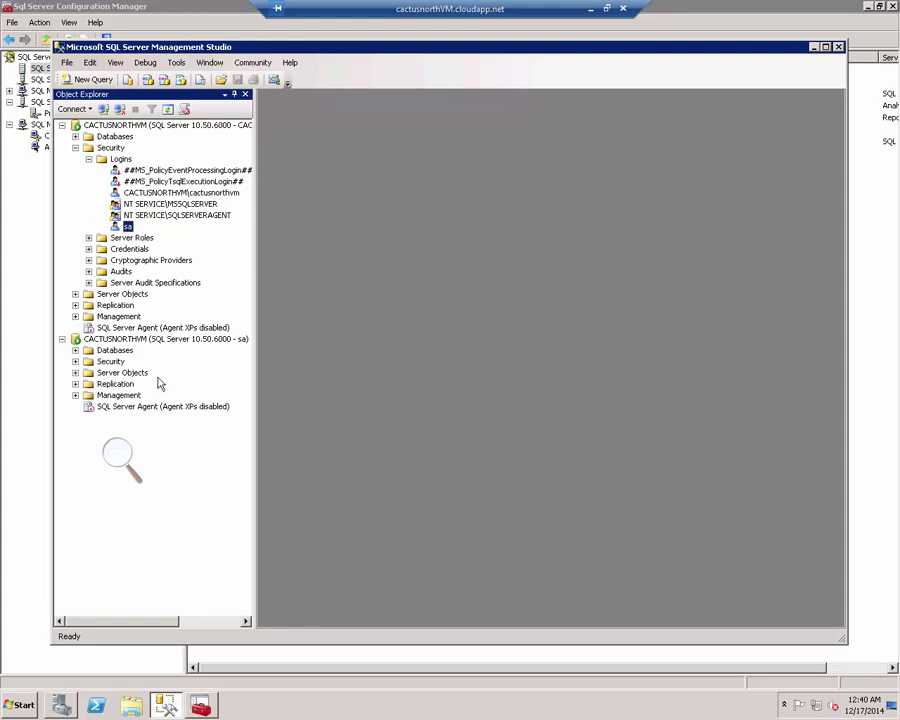
pyautogui.click(75, 350)
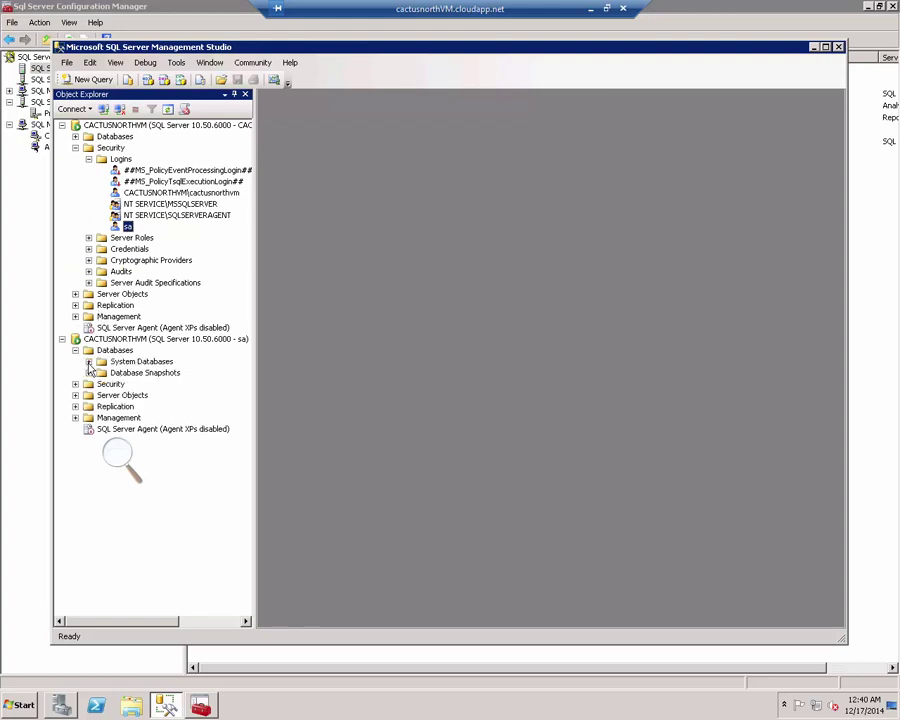
pyautogui.click(89, 362)
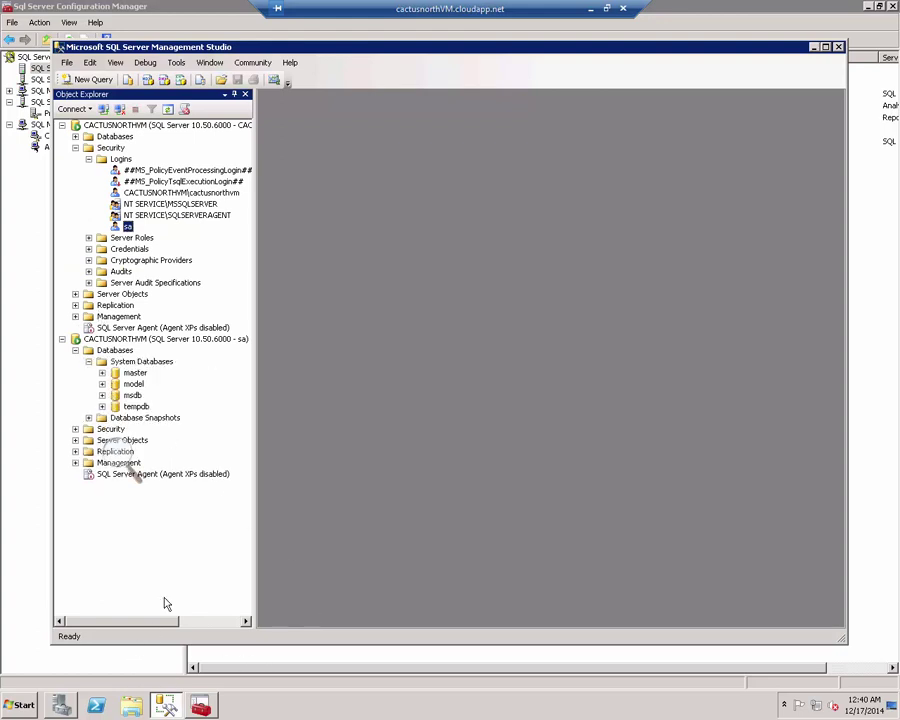
pyautogui.click(588, 12)
pyautogui.click(534, 270)
# Step: Connect to cactusnorthvm.cloudapp.net:1433 with SQL Server Authentication as sa and its password
pyautogui.click(535, 271)
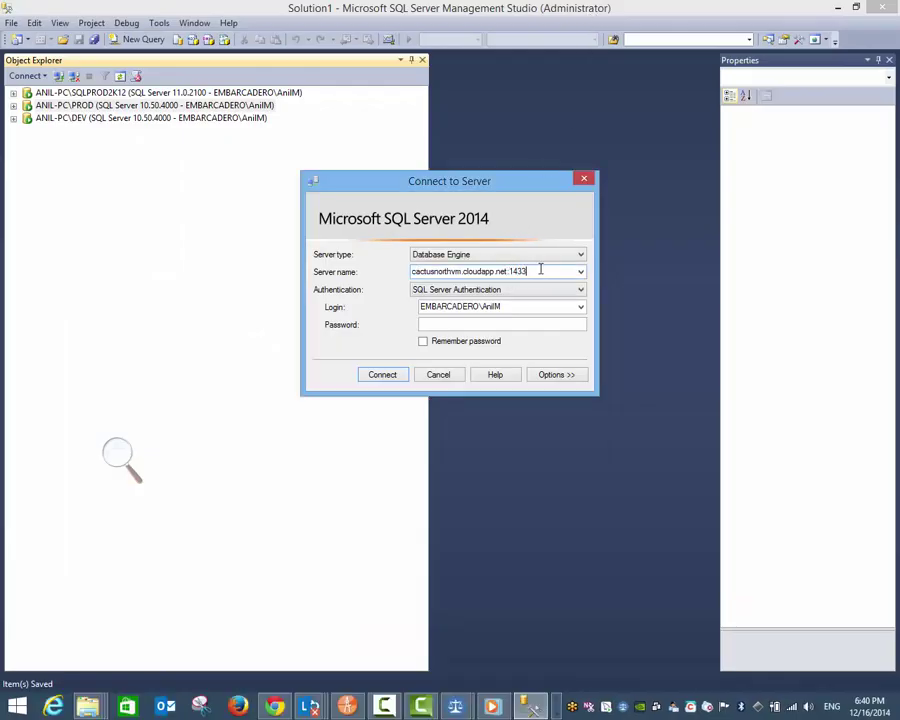
pyautogui.click(565, 289)
pyautogui.click(566, 300)
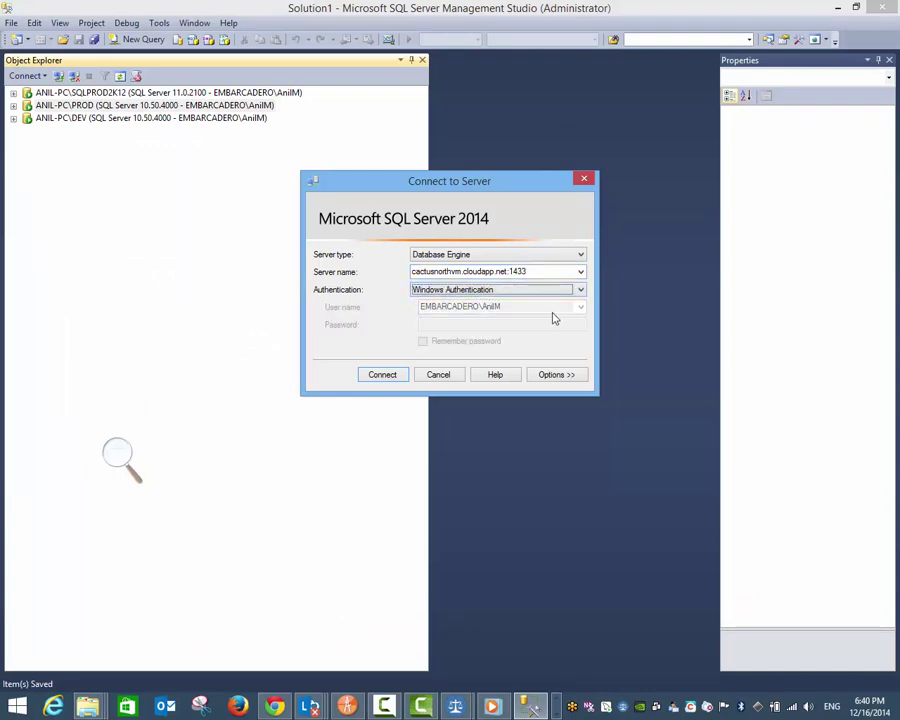
pyautogui.click(556, 290)
pyautogui.click(550, 311)
pyautogui.doubleClick(546, 306)
pyautogui.write('sa')
pyautogui.press('Tab')
pyautogui.write('******')
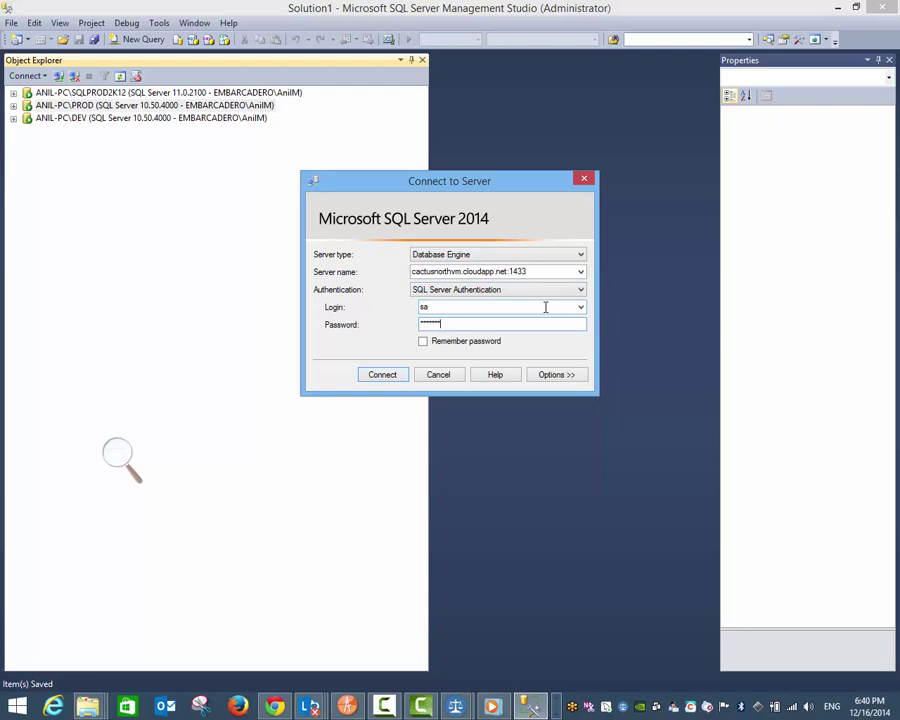
pyautogui.press('Return')
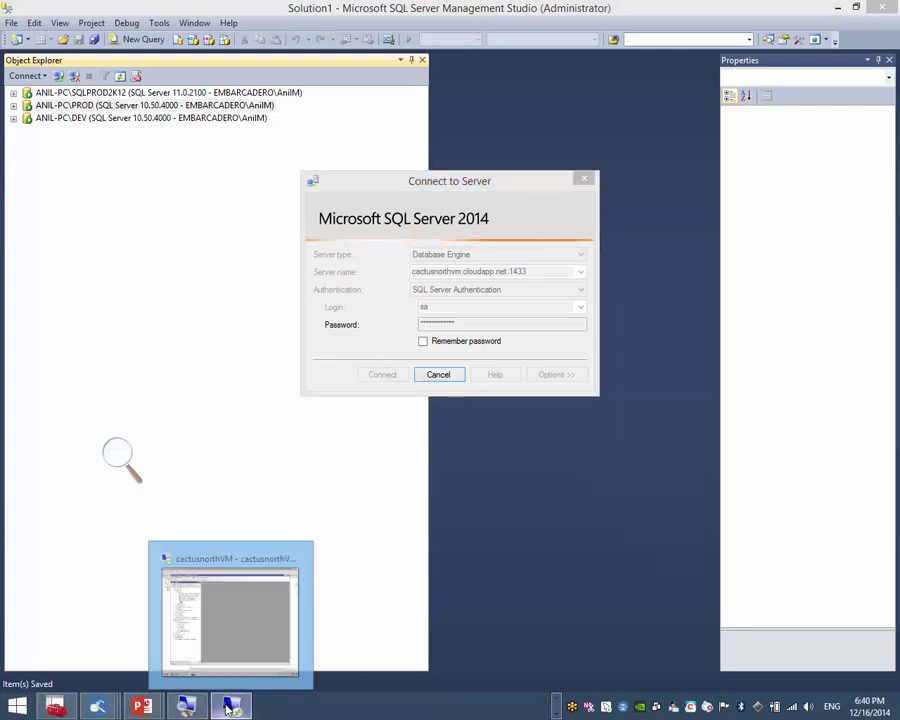
pyautogui.click(230, 706)
pyautogui.click(12, 708)
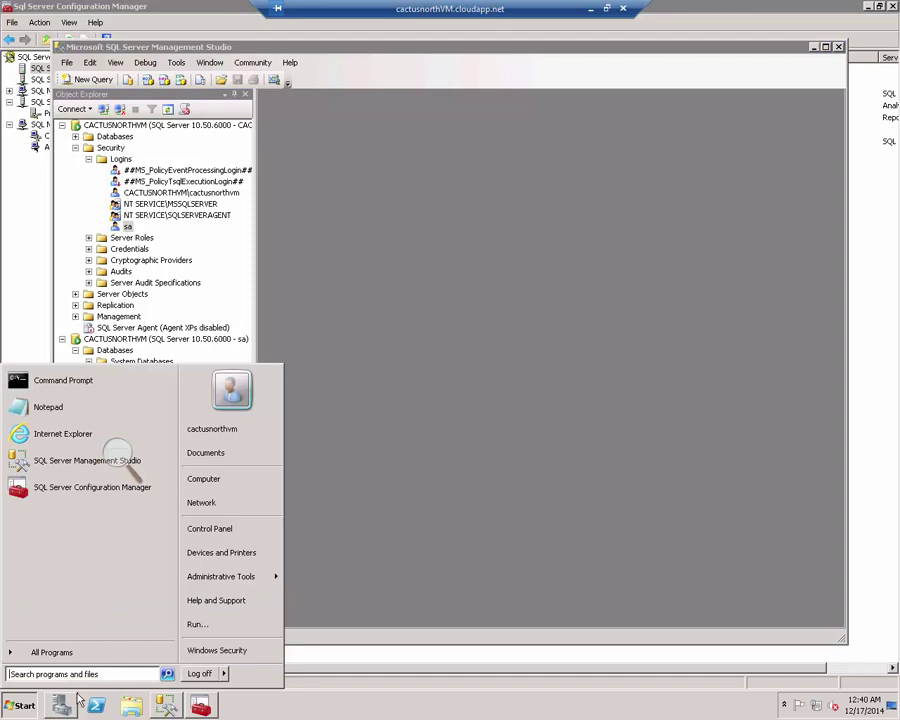
# Step: Search 'firew' and check the allowed-programs firewall settings, closing them unchanged
pyautogui.click(82, 677)
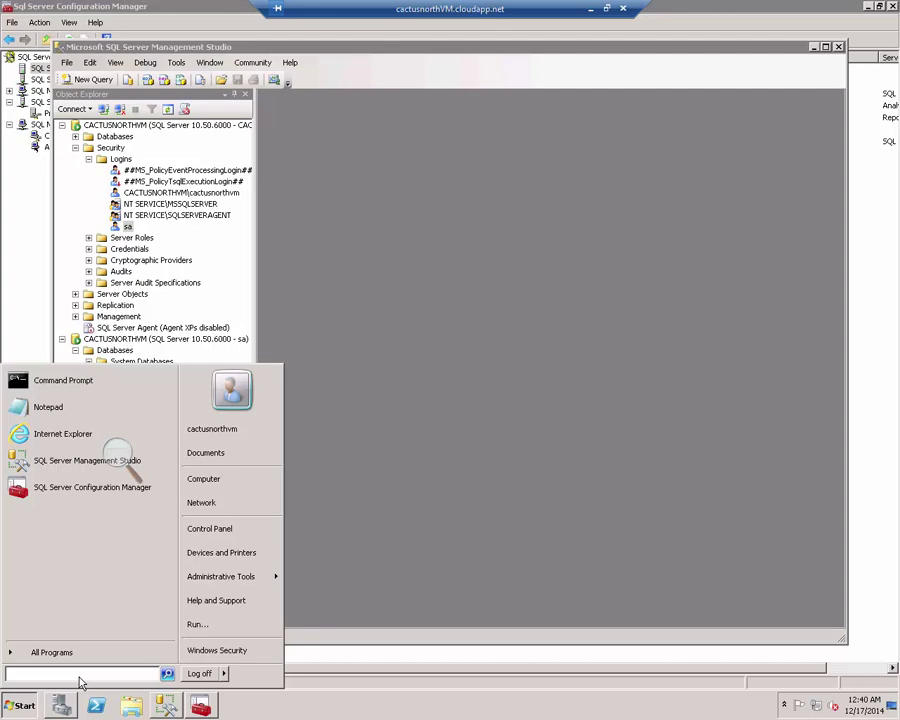
pyautogui.write('firew')
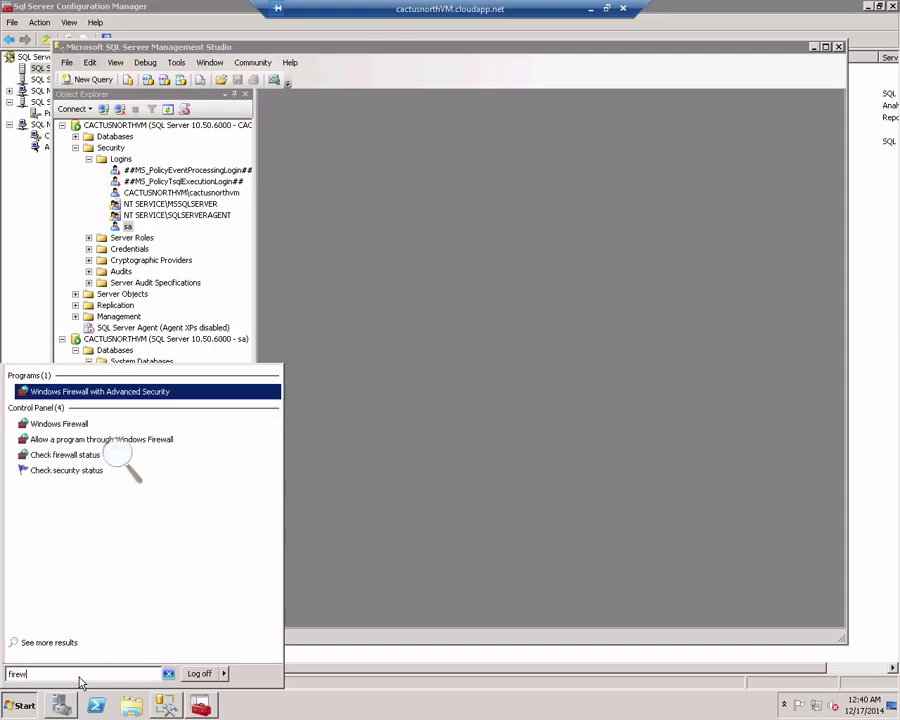
pyautogui.click(112, 440)
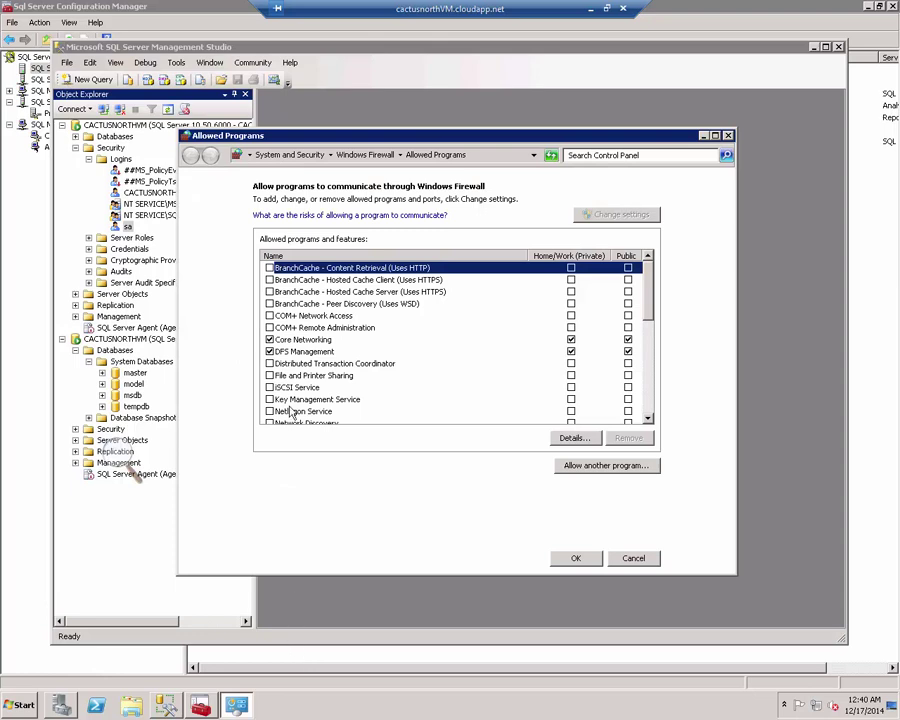
pyautogui.click(584, 468)
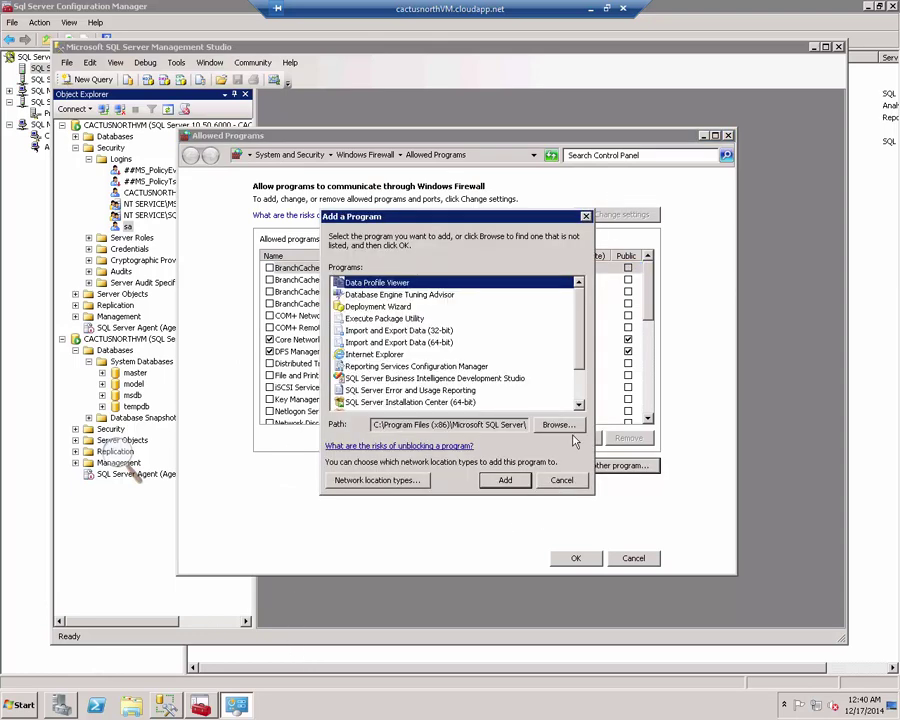
pyautogui.click(558, 477)
pyautogui.click(634, 562)
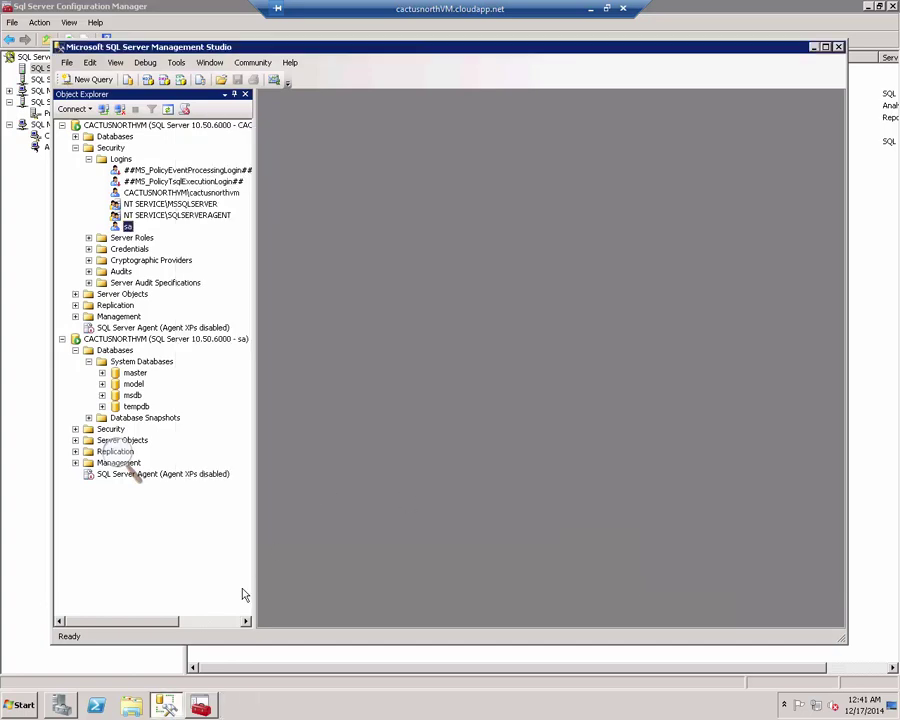
# Step: Open Windows Firewall via a 'firew' search and go to its Advanced settings
pyautogui.click(20, 708)
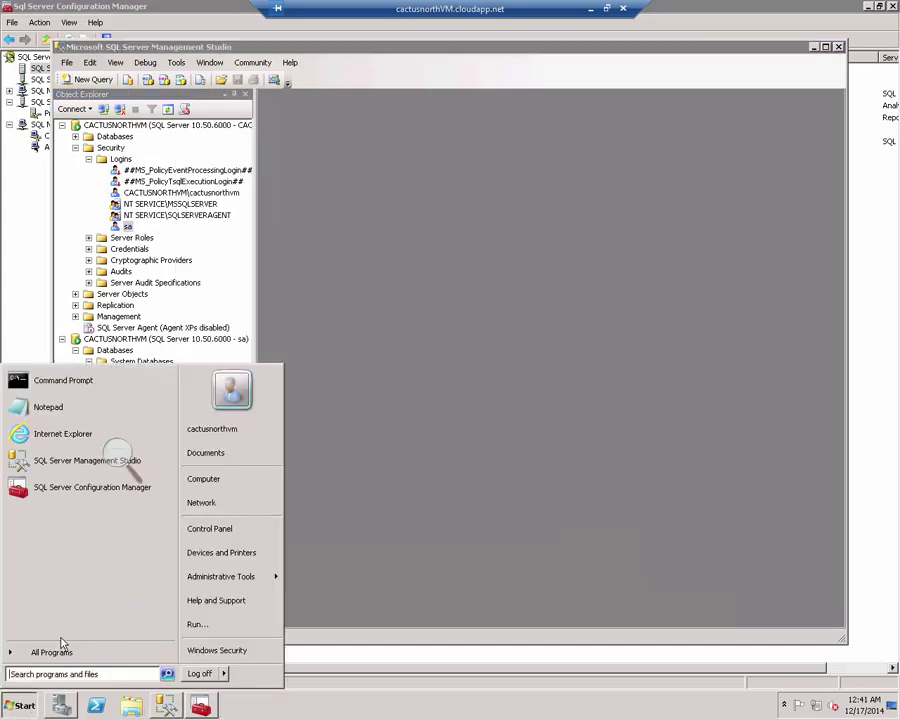
pyautogui.write('firew')
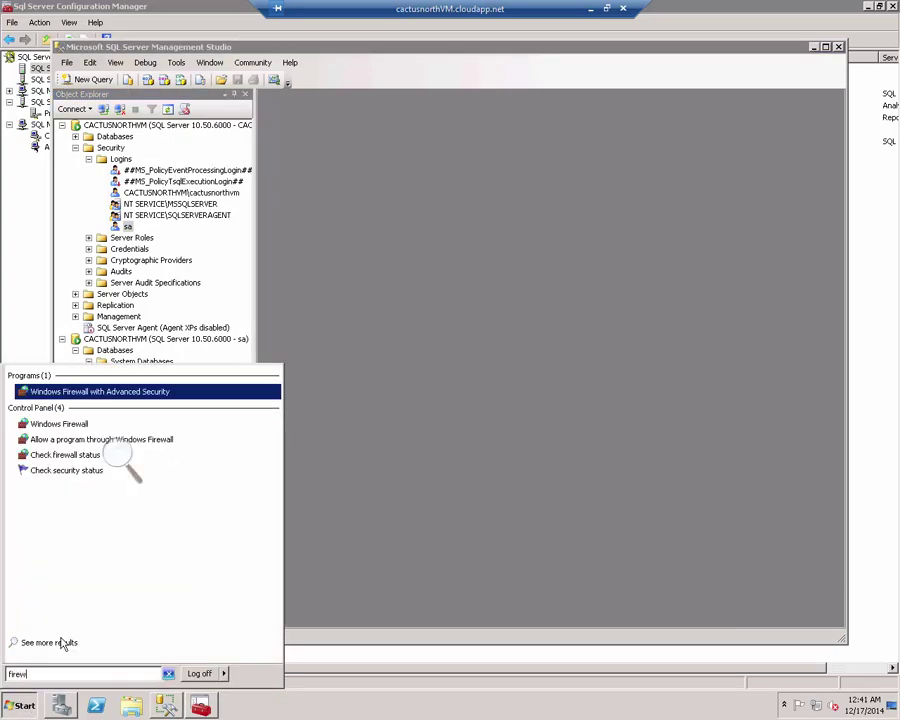
pyautogui.press('Return')
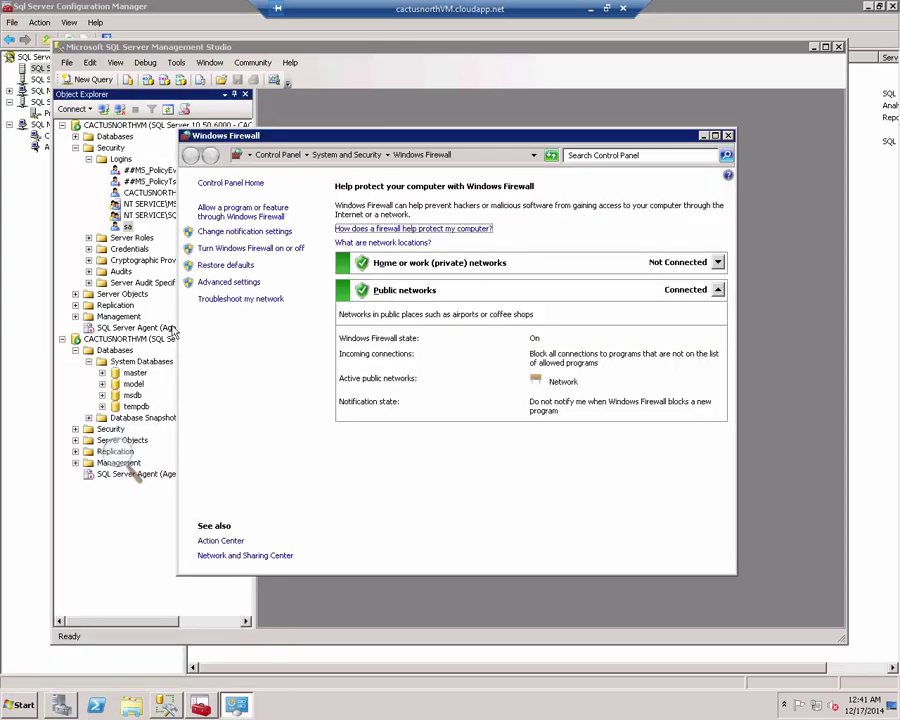
pyautogui.click(215, 284)
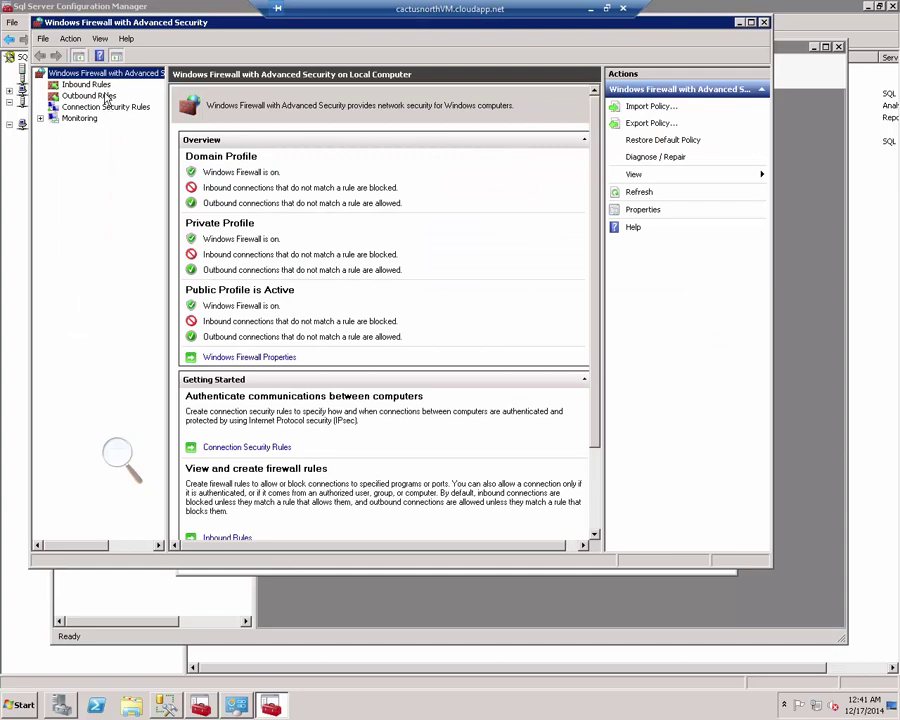
# Step: Create an inbound firewall rule named 'SQL Server' allowing TCP port 1433 on all default profiles
pyautogui.click(105, 89)
pyautogui.rightClick(105, 89)
pyautogui.click(120, 96)
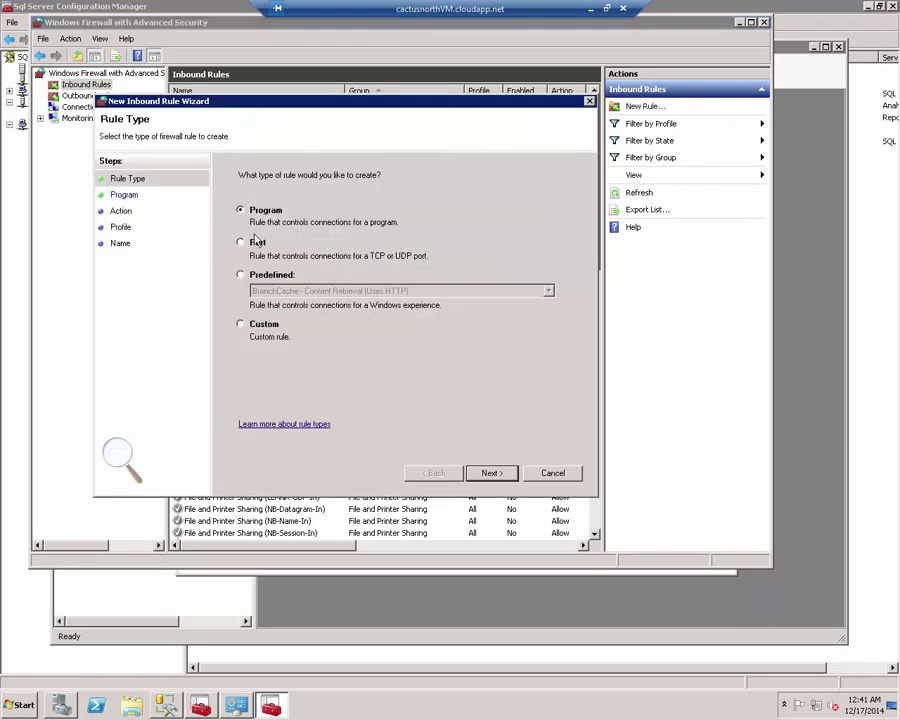
pyautogui.click(256, 243)
pyautogui.click(505, 472)
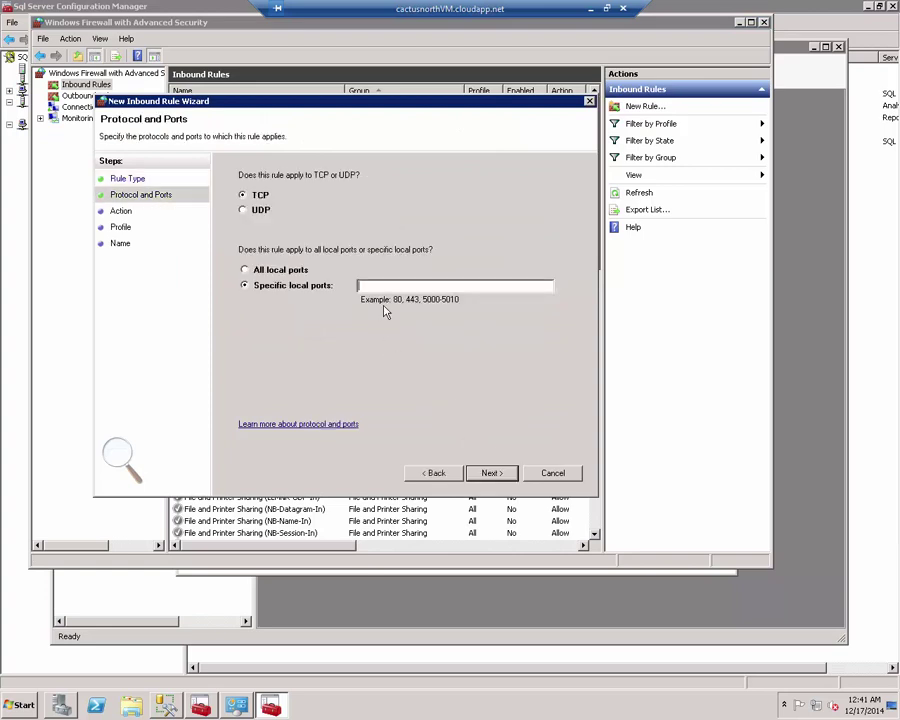
pyautogui.write('1433')
pyautogui.click(503, 474)
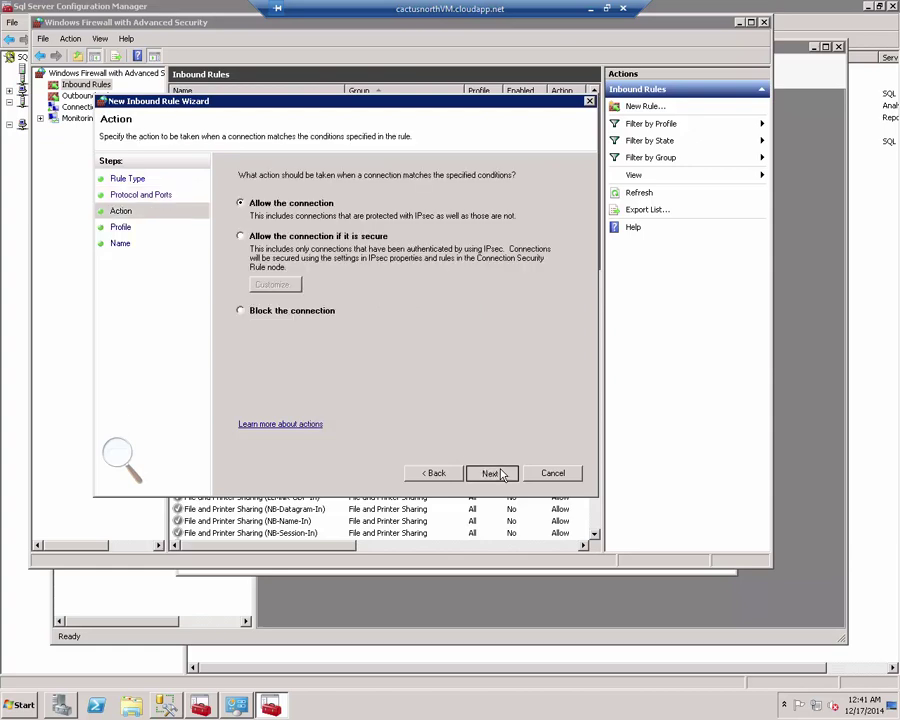
pyautogui.click(503, 474)
pyautogui.click(503, 474)
pyautogui.write('SQL Server')
pyautogui.click(492, 473)
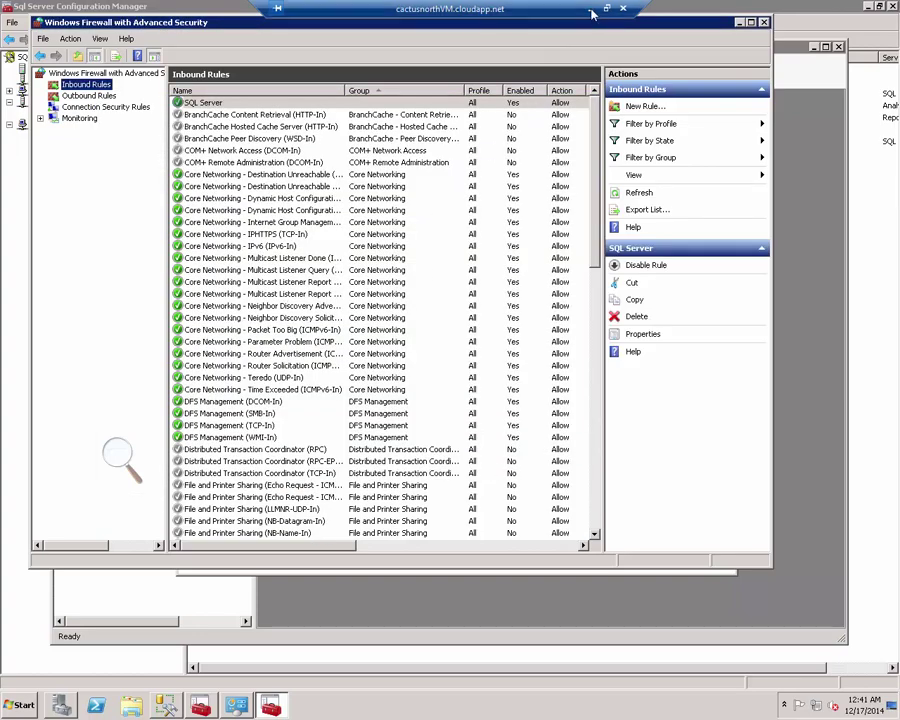
# Step: Return to local SSMS, dismiss the error, and retry connecting to cactusnorthvm on port 1433
pyautogui.click(591, 9)
pyautogui.click(624, 341)
pyautogui.click(388, 377)
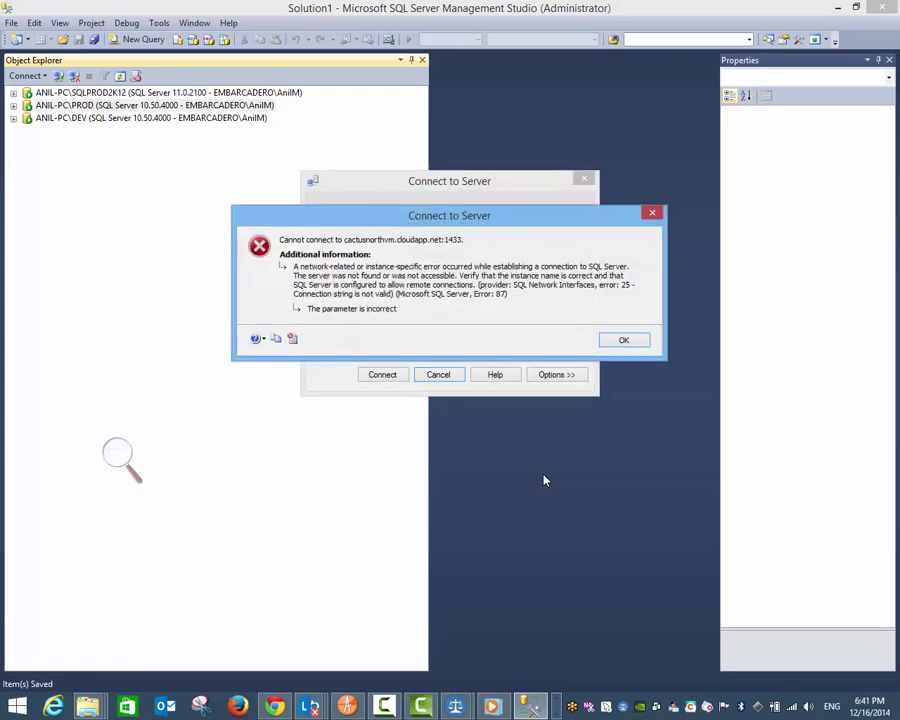
# Step: Dismiss the error and check the ',1433' port in the server name before switching to Chrome
pyautogui.click(628, 341)
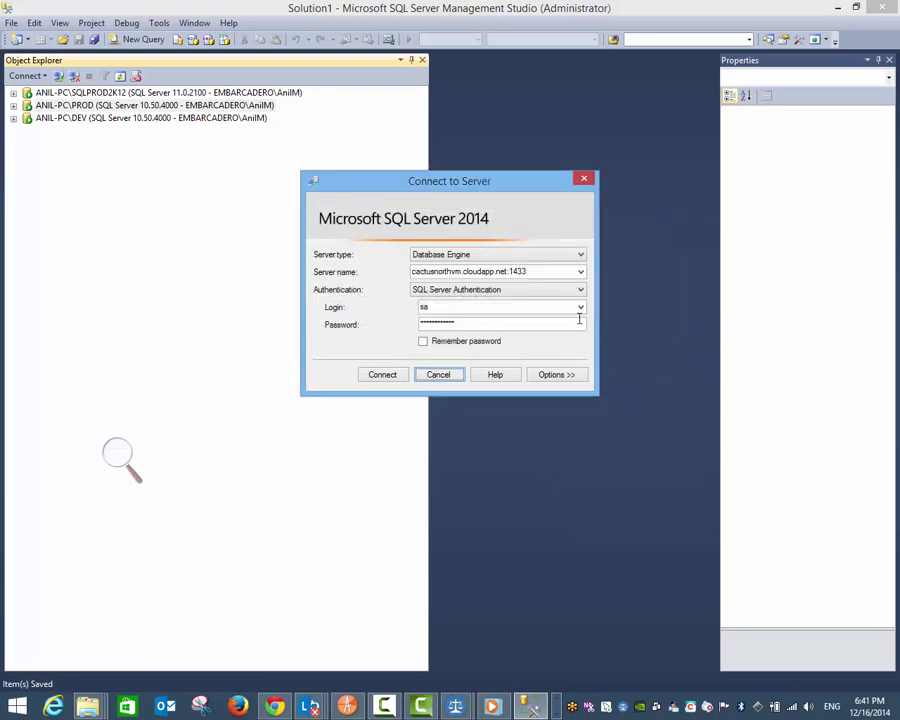
pyautogui.click(581, 272)
pyautogui.click(581, 272)
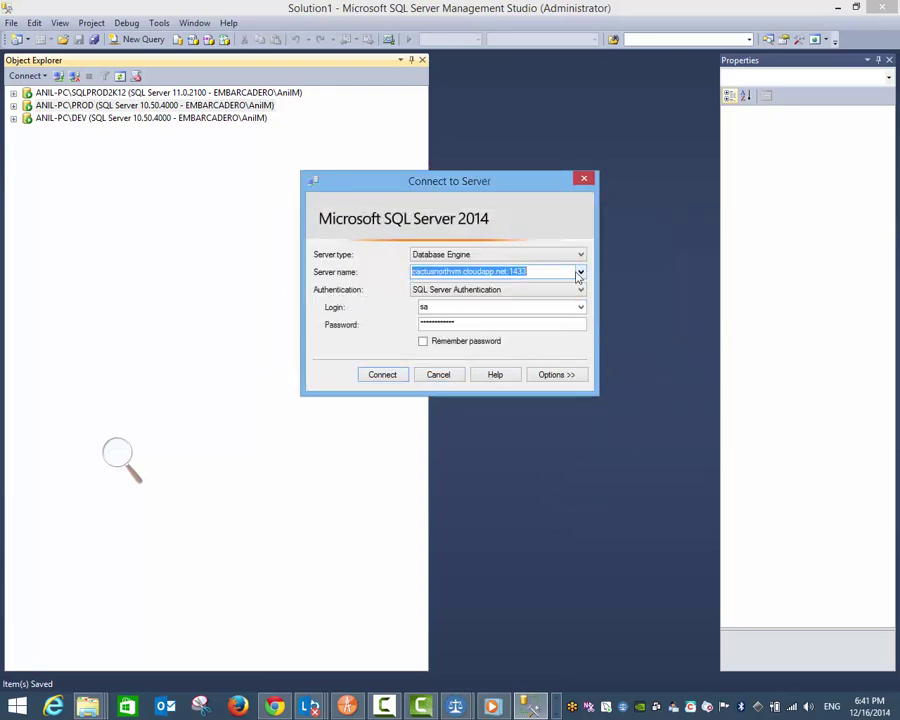
pyautogui.click(545, 272)
pyautogui.moveTo(510, 272); pyautogui.dragTo(560, 272)
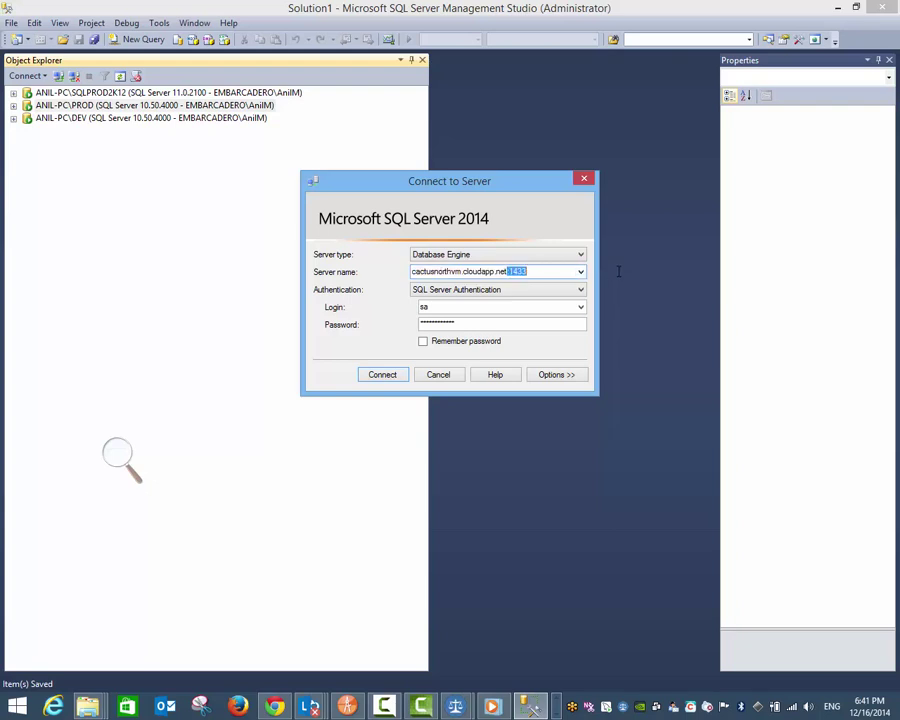
pyautogui.press('Left')
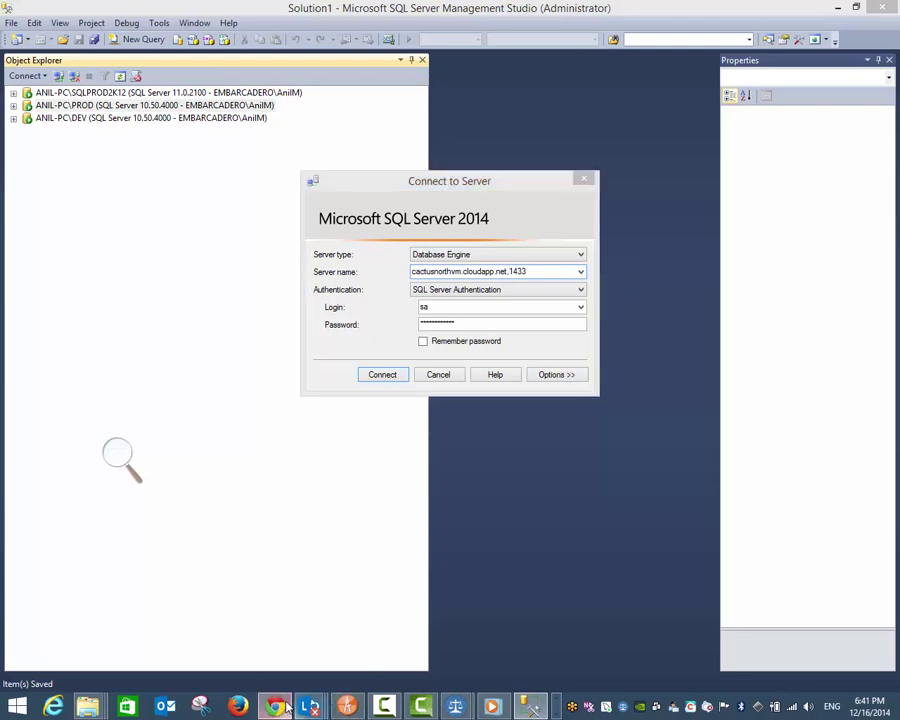
pyautogui.hotkey('alt', 'Tab')
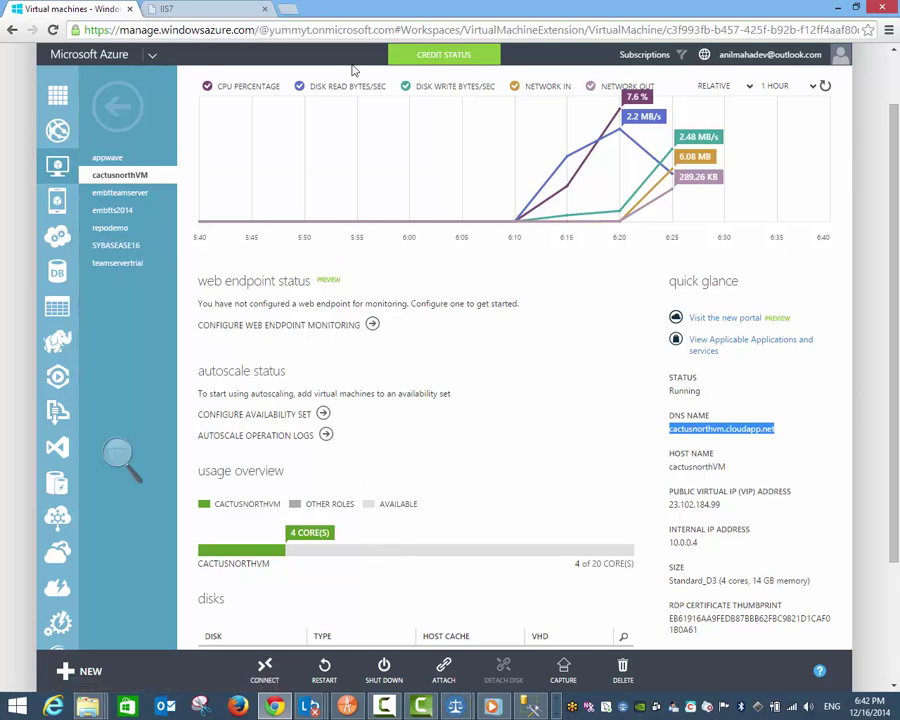
# Step: Check that cactusnorthvm's MSSQL endpoint maps public port 1433 to private 1433, then browse the taskbar
pyautogui.scroll(1, 356, 116)
pyautogui.click(385, 131)
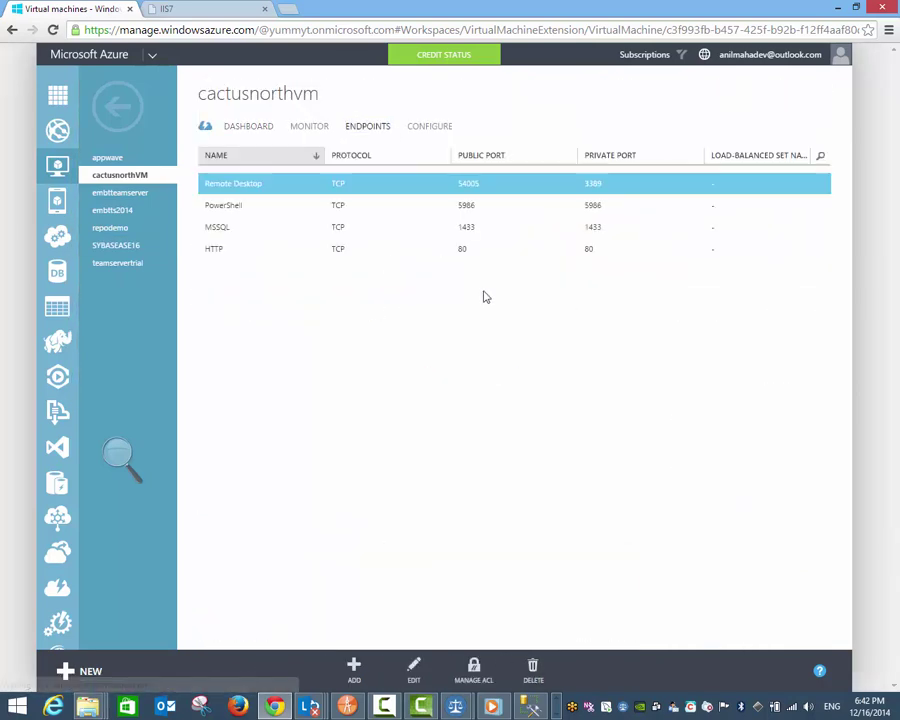
pyautogui.click(475, 237)
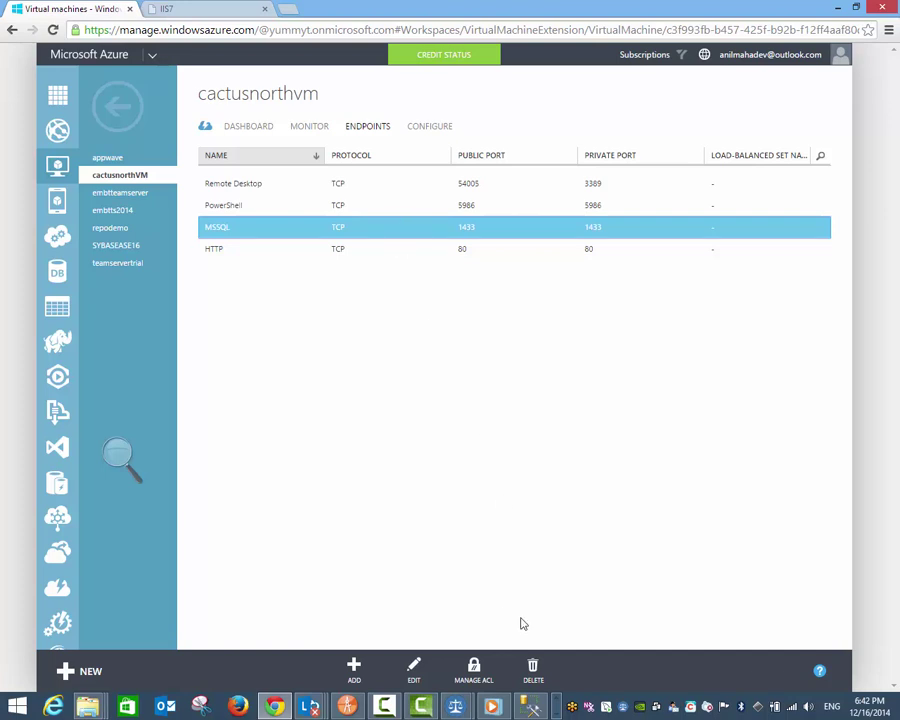
pyautogui.click(552, 706)
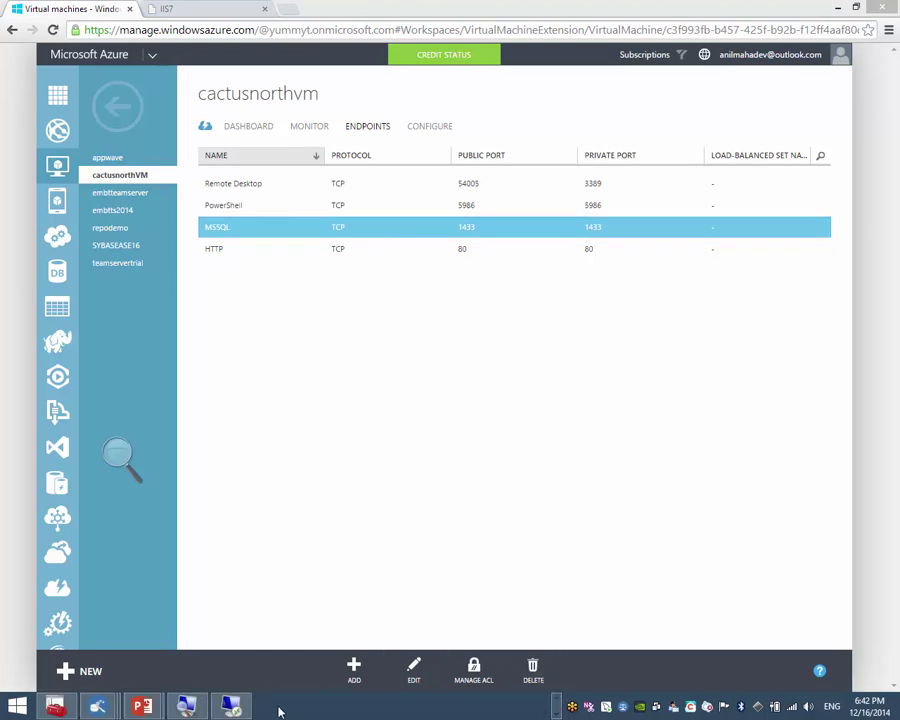
pyautogui.click(557, 703)
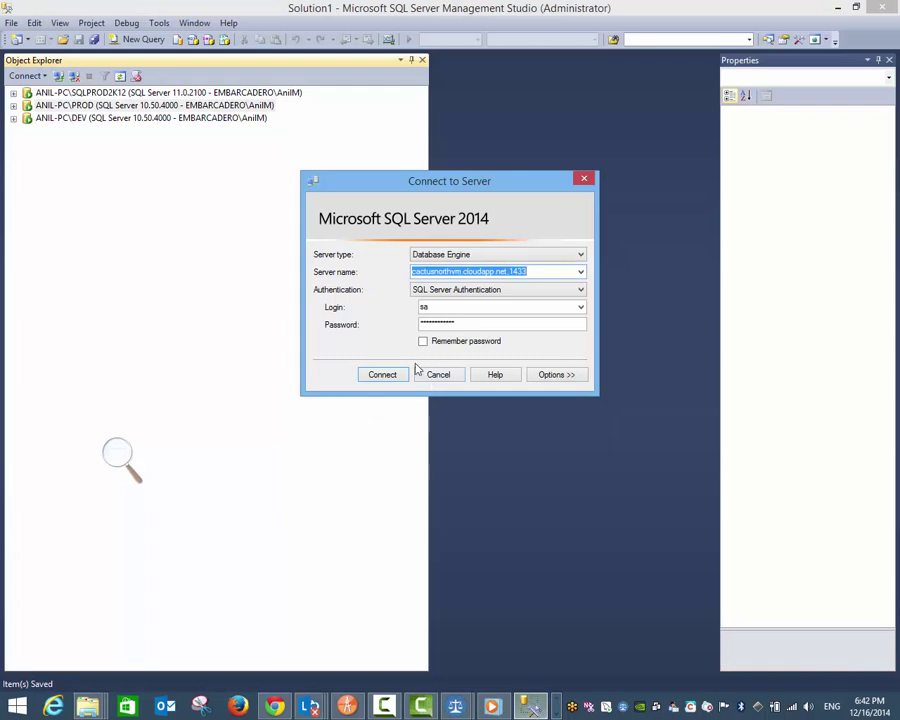
# Step: Back in SSMS, expand the remote server's Databases folder and start a New Database
pyautogui.click(403, 376)
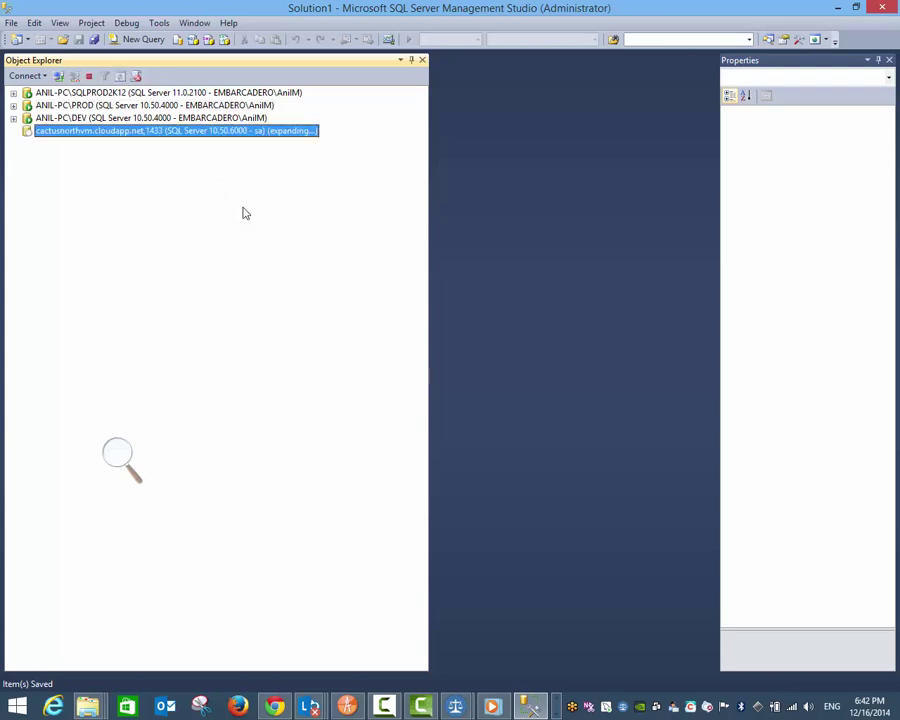
pyautogui.click(27, 144)
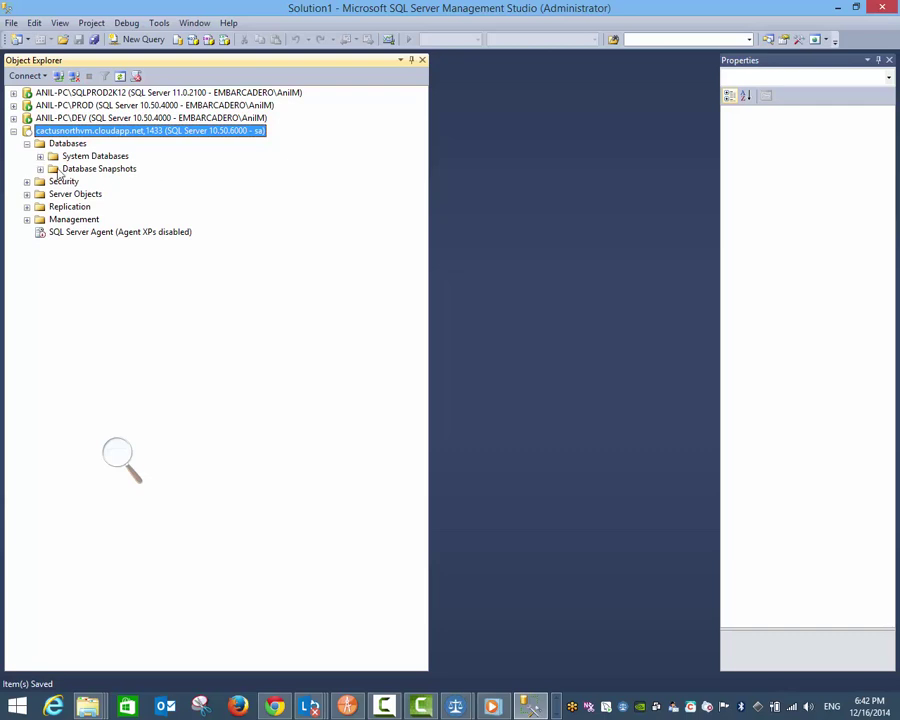
pyautogui.rightClick(66, 144)
pyautogui.click(101, 156)
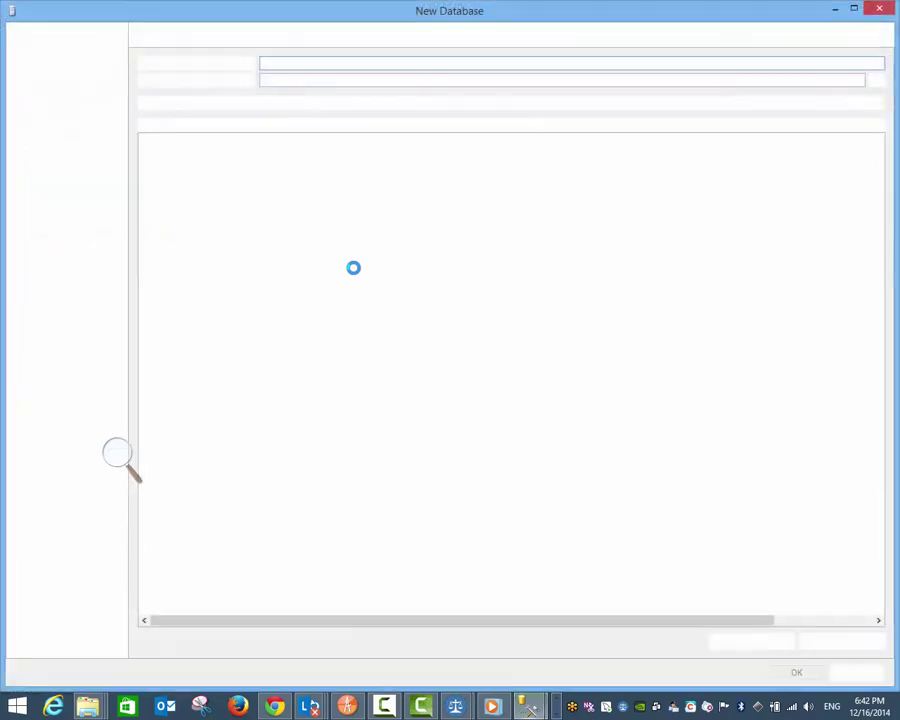
# Step: Enter the database name CactusNewUserGroup and confirm to create it
pyautogui.write('CactusNew')
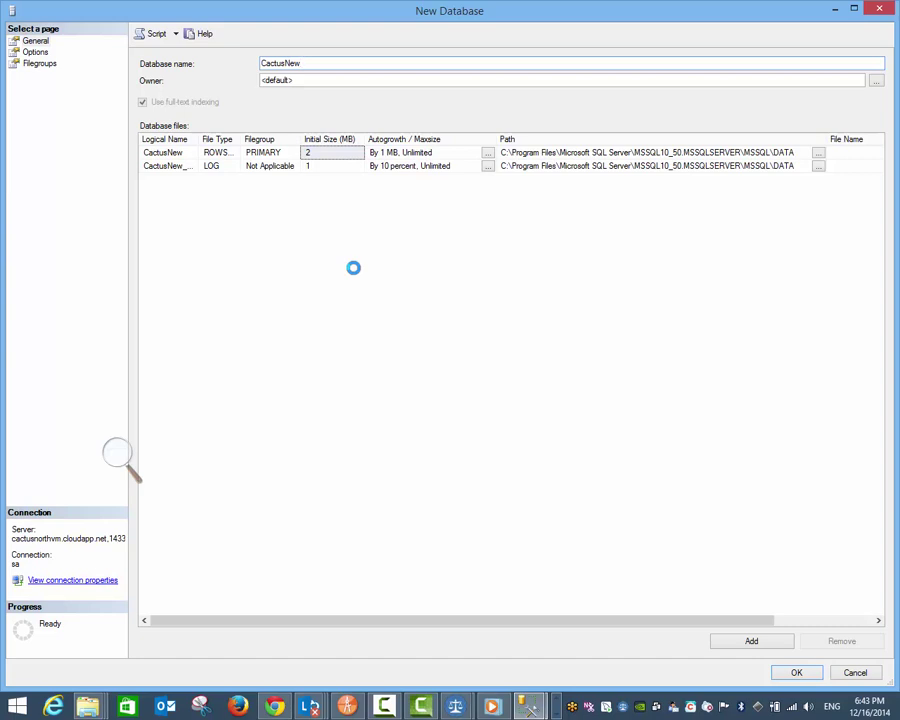
pyautogui.write('UserGroup')
pyautogui.press('Return')
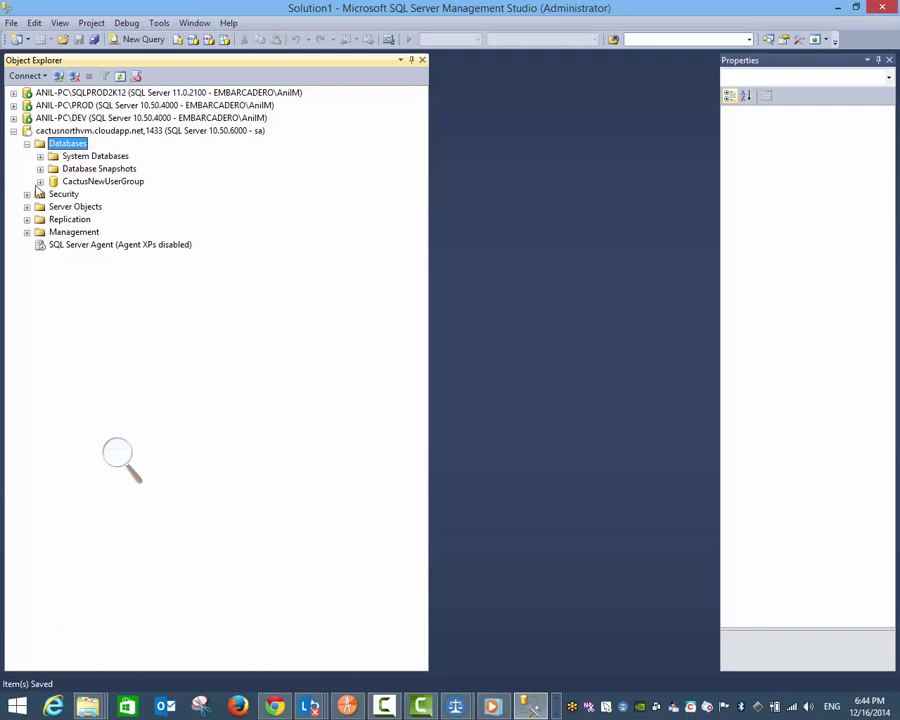
# Step: Expand CactusNewUserGroup in Object Explorer, then bring the VM's remote desktop session forward
pyautogui.click(40, 182)
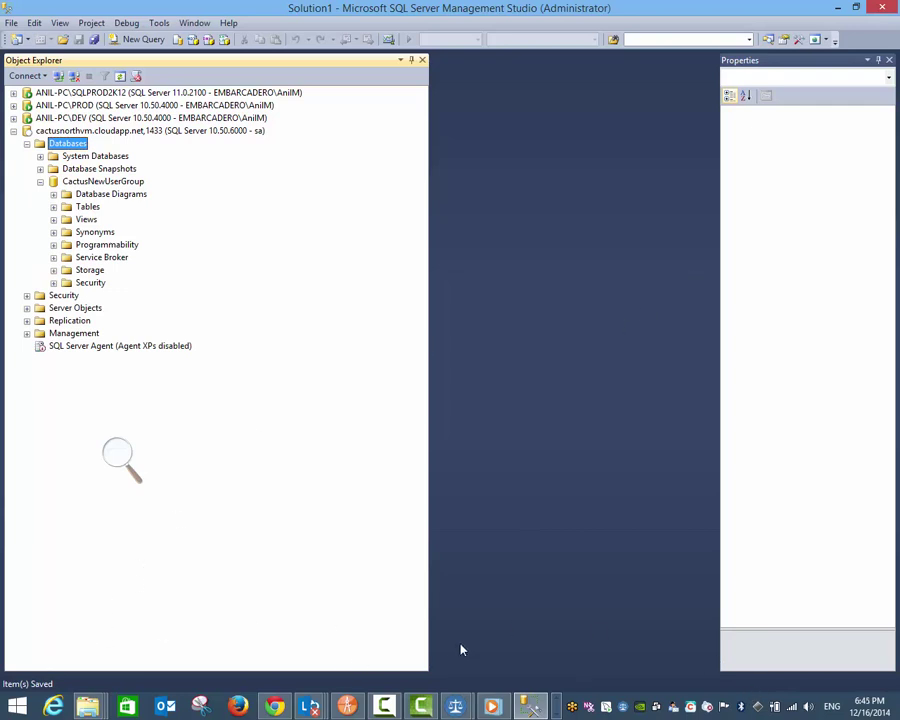
pyautogui.click(231, 706)
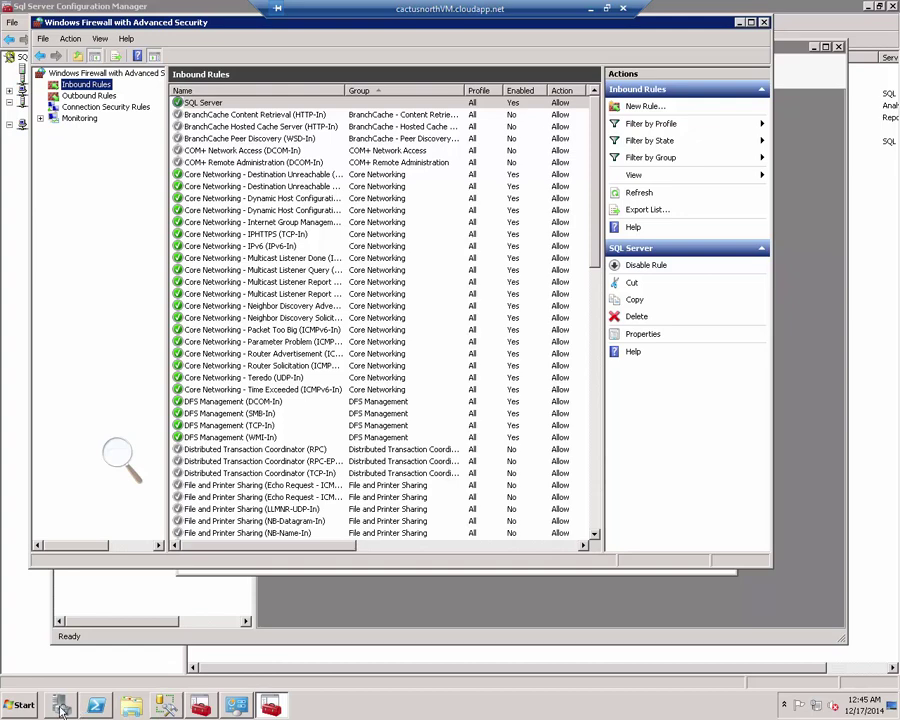
# Step: In the VM's SSMS, refresh the second server connection and expand Databases and CactusNewUserGroup
pyautogui.click(131, 706)
pyautogui.click(166, 706)
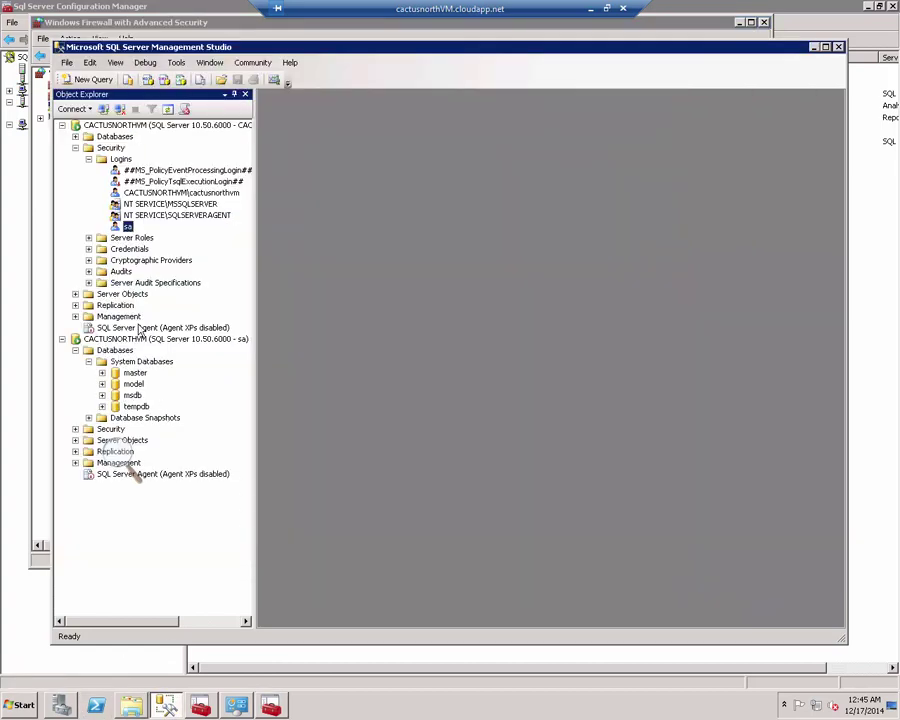
pyautogui.rightClick(118, 341)
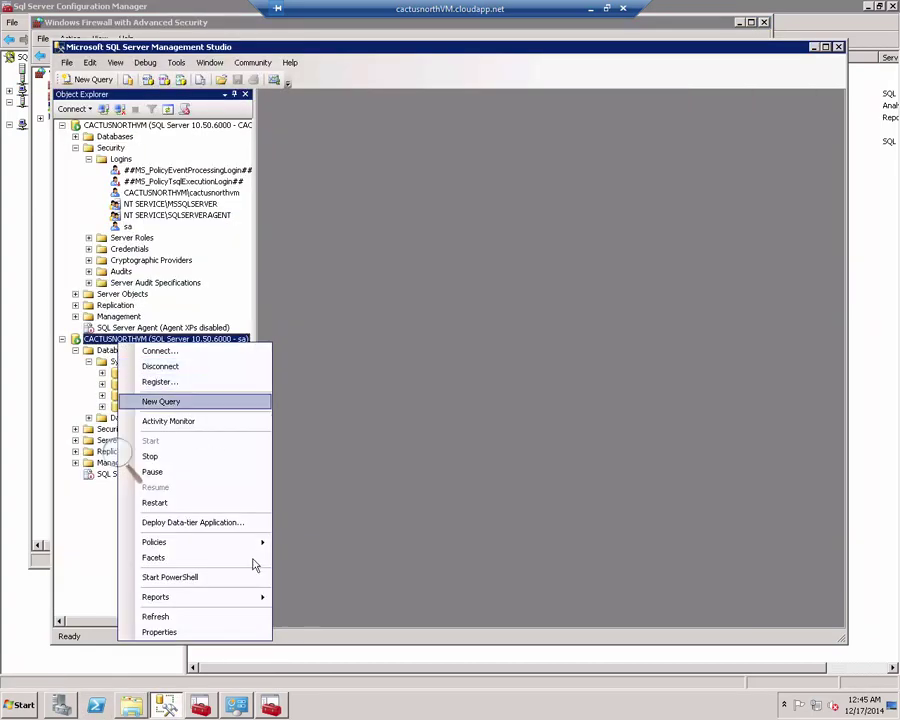
pyautogui.click(235, 617)
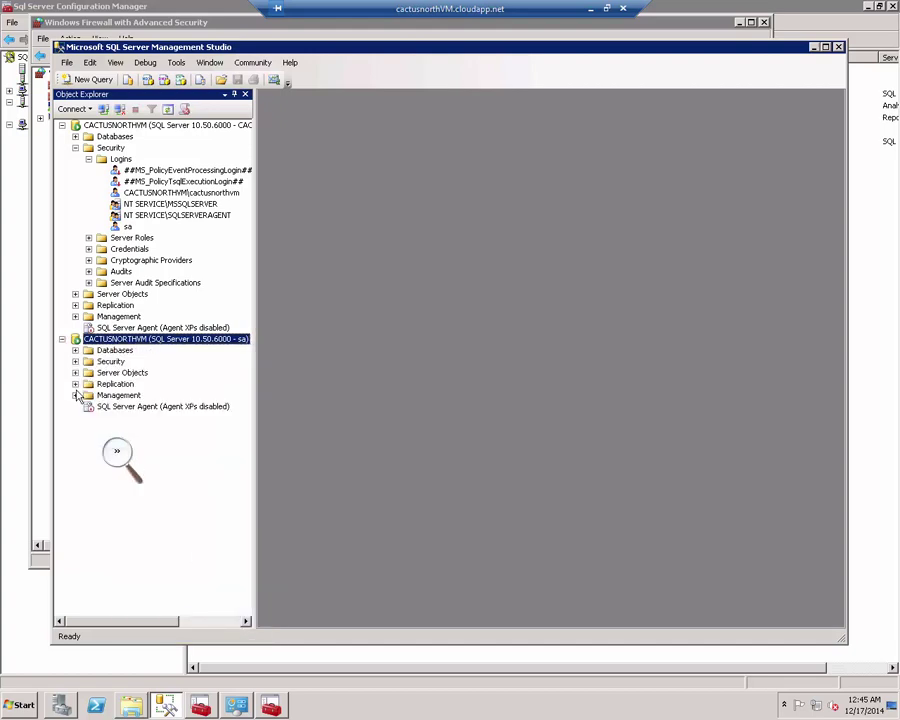
pyautogui.click(75, 350)
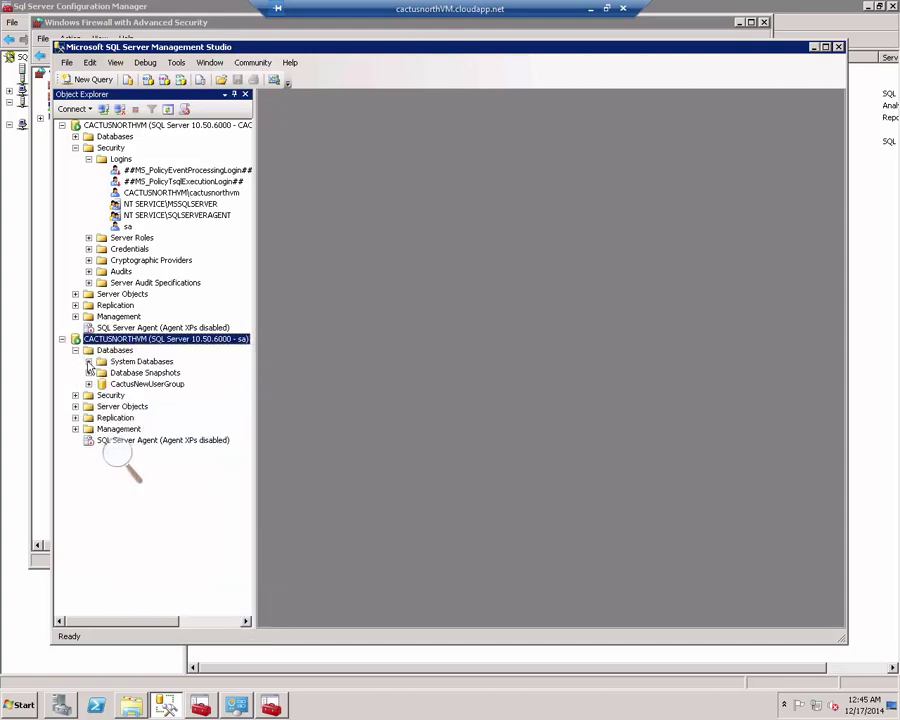
pyautogui.click(146, 385)
pyautogui.doubleClick(146, 385)
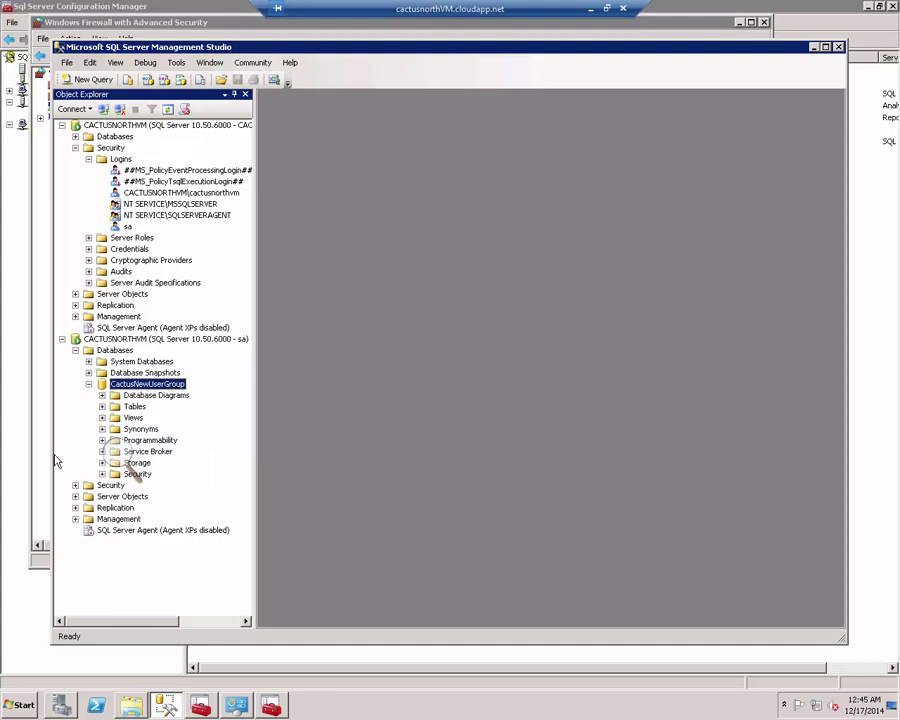
pyautogui.click(32, 322)
# Step: Confirm Local Disk (C:) has 102 GB free in Computer, then return to the firewall rules and minimize
pyautogui.press('super+e')
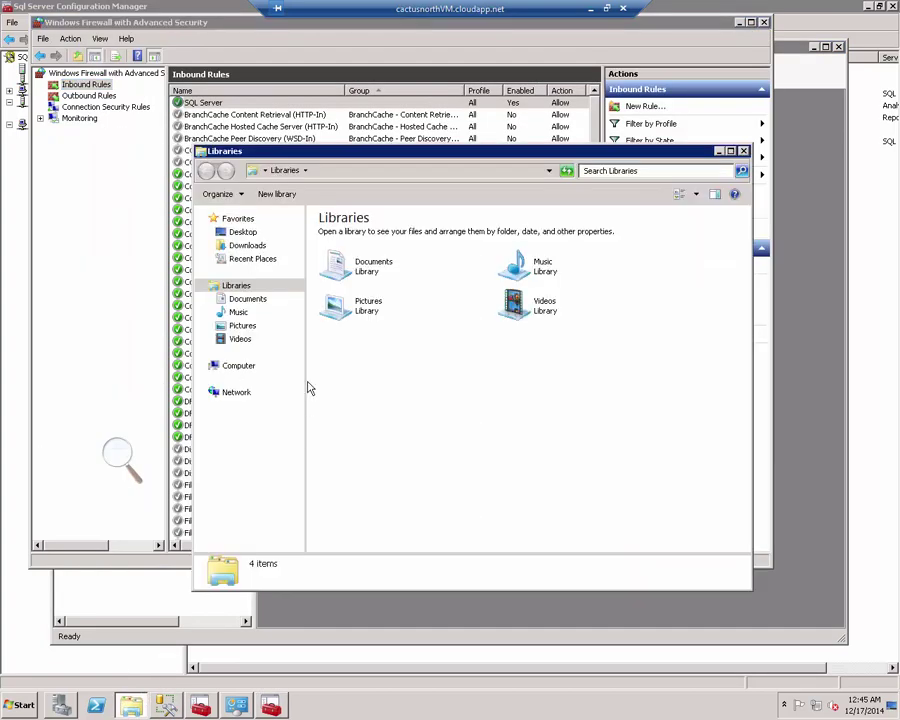
pyautogui.click(255, 368)
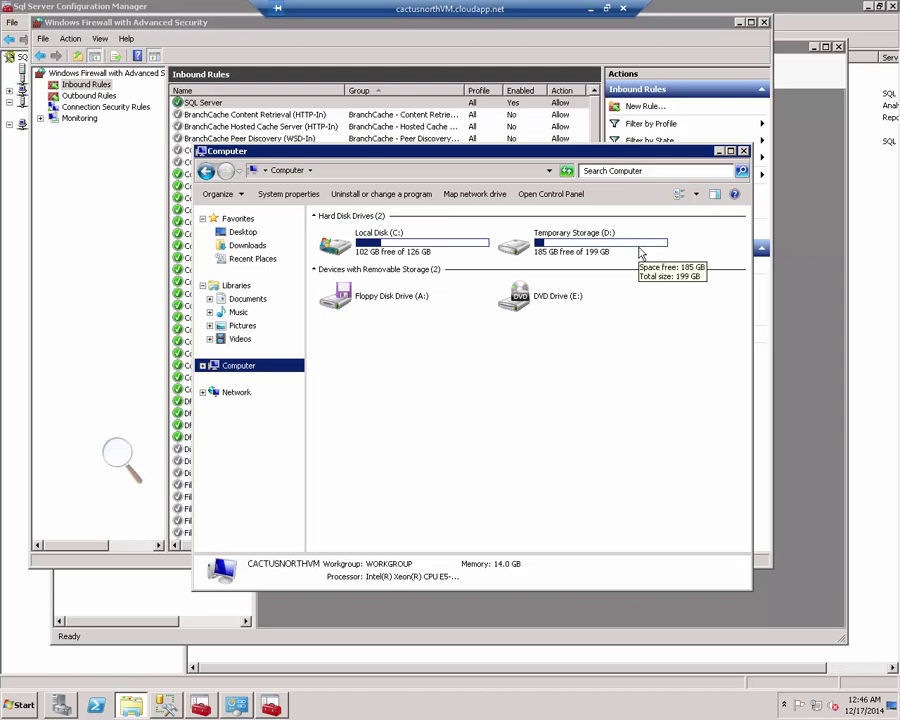
pyautogui.click(368, 246)
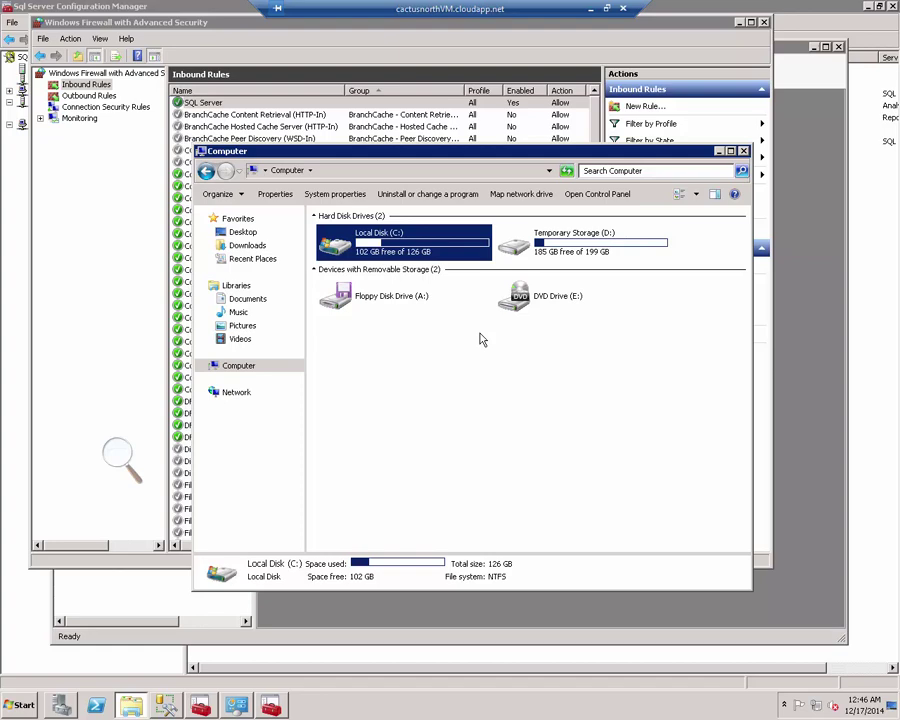
pyautogui.click(241, 103)
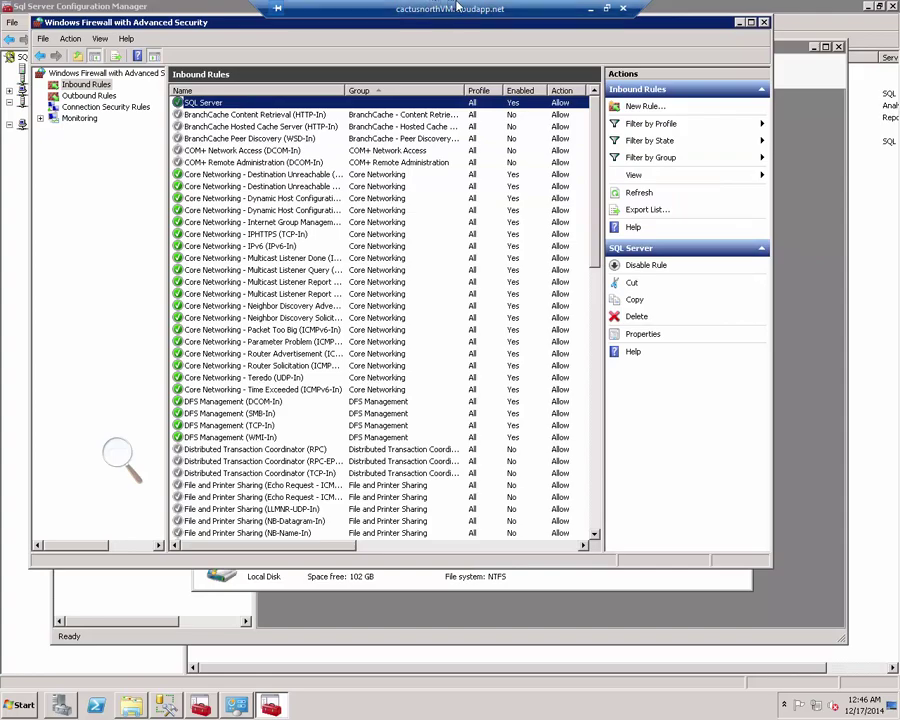
pyautogui.click(590, 8)
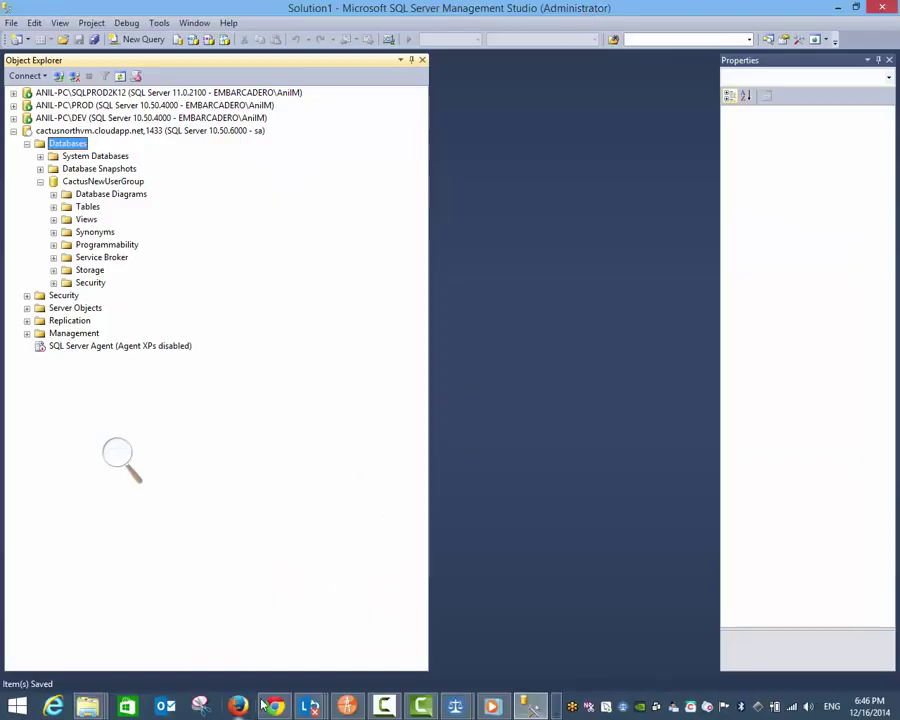
# Step: Leave the remote session to view local SSMS with CactusNewUserGroup under cactusnorthvm
pyautogui.click(558, 712)
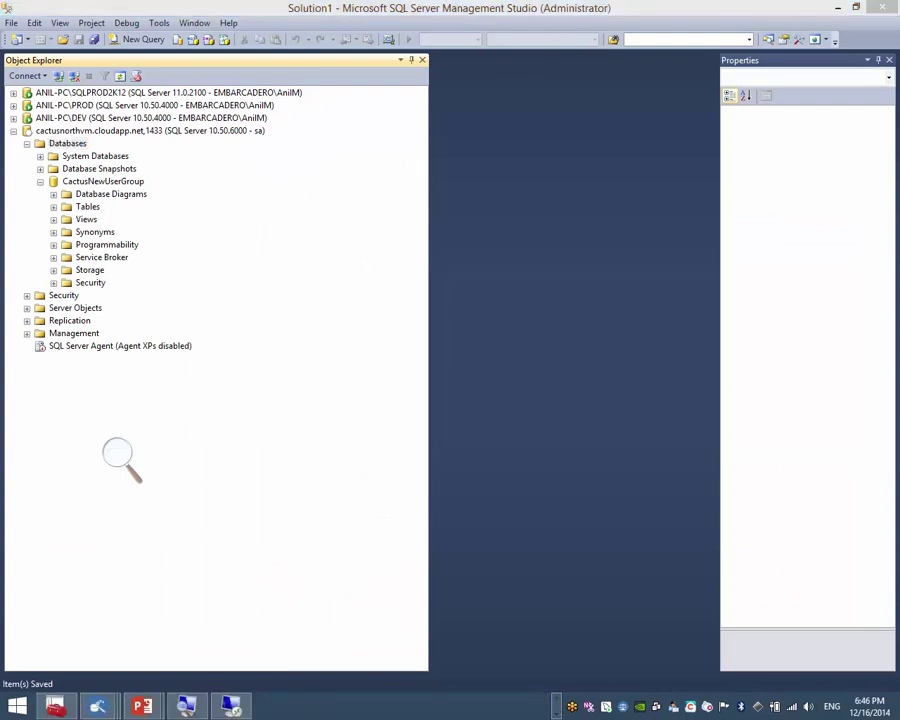
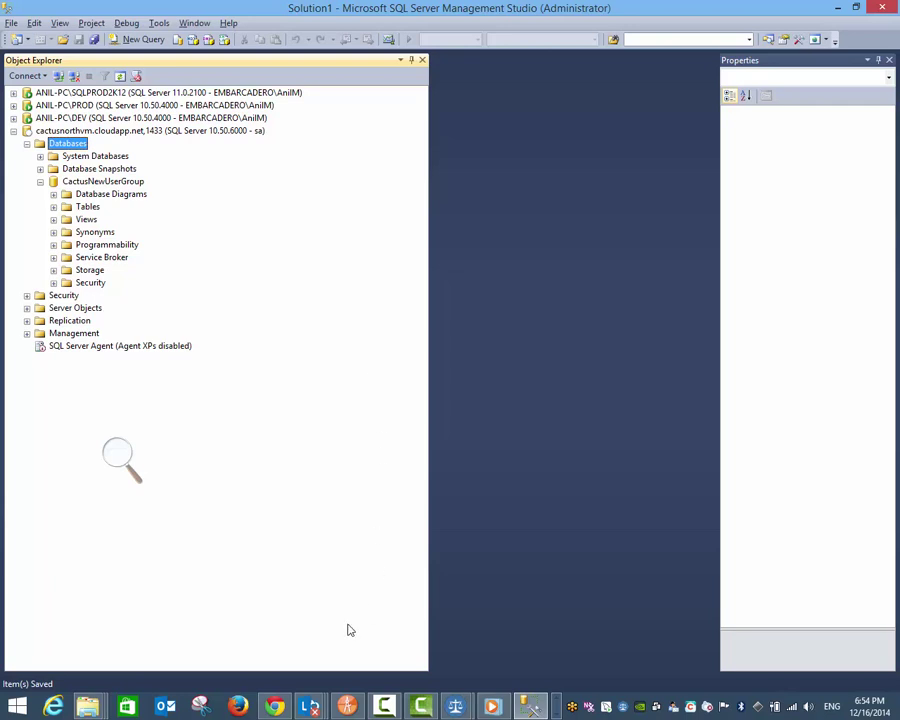
# Step: Switch to the Chrome window showing cactusnorthvm's endpoints in the Azure portal
pyautogui.click(274, 707)
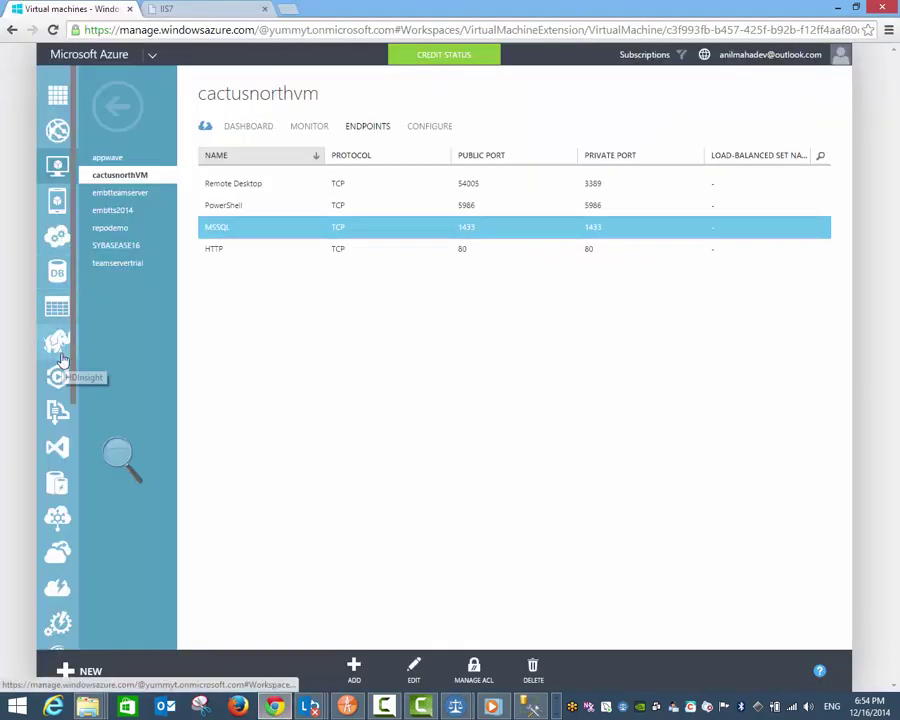
# Step: Scroll down the sidebar and view the empty Traffic Manager page
pyautogui.scroll(-2, 57, 340)
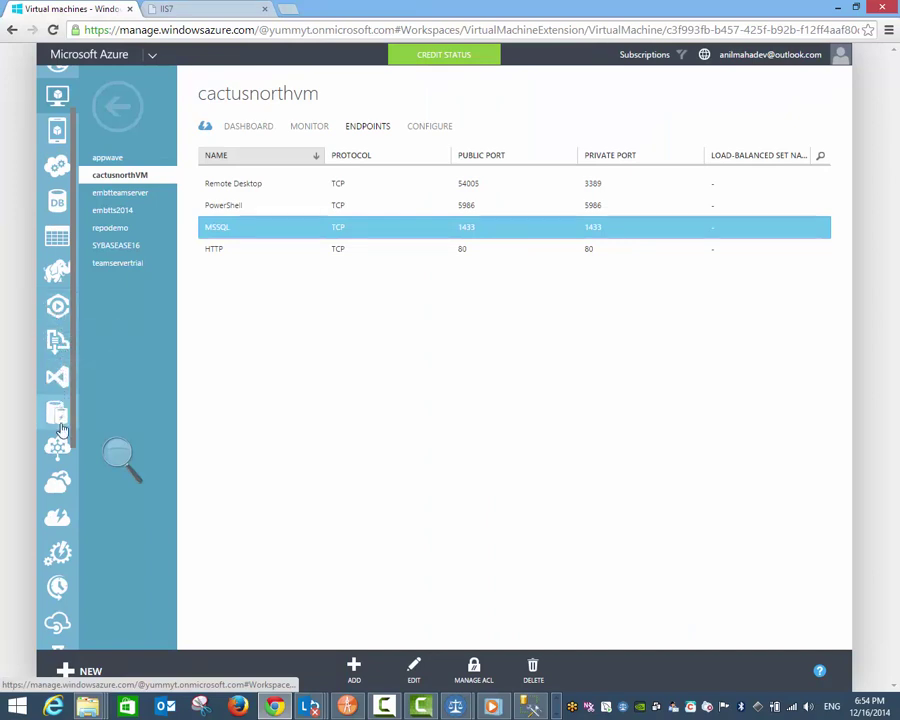
pyautogui.scroll(-6, 58, 500)
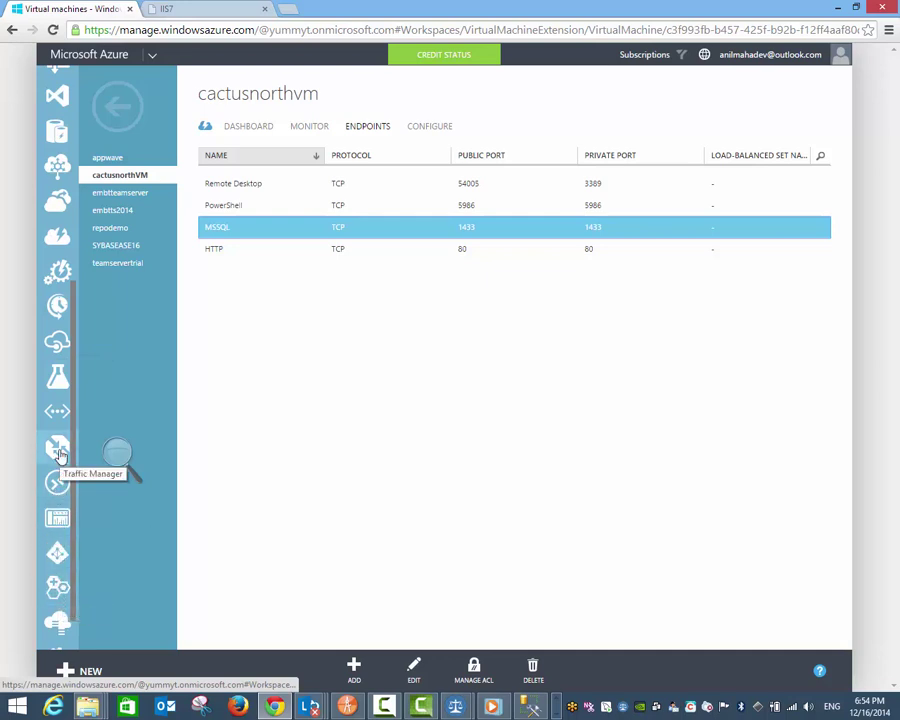
pyautogui.scroll(-1, 58, 455)
pyautogui.click(58, 399)
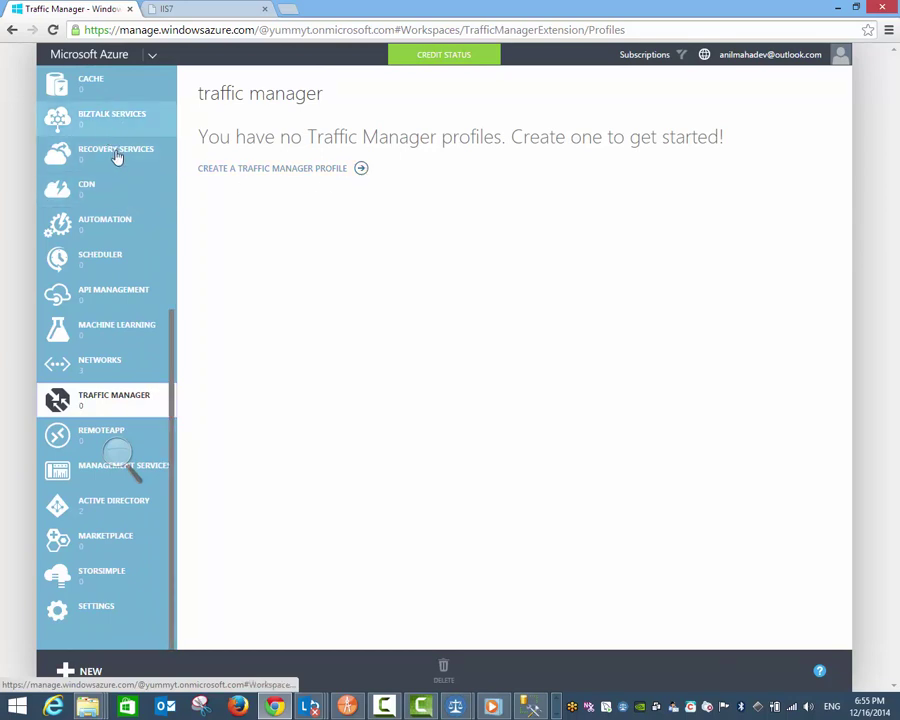
# Step: Go back to the cloud services list, with cactusNorthVM running
pyautogui.scroll(4, 133, 202)
pyautogui.scroll(3, 133, 202)
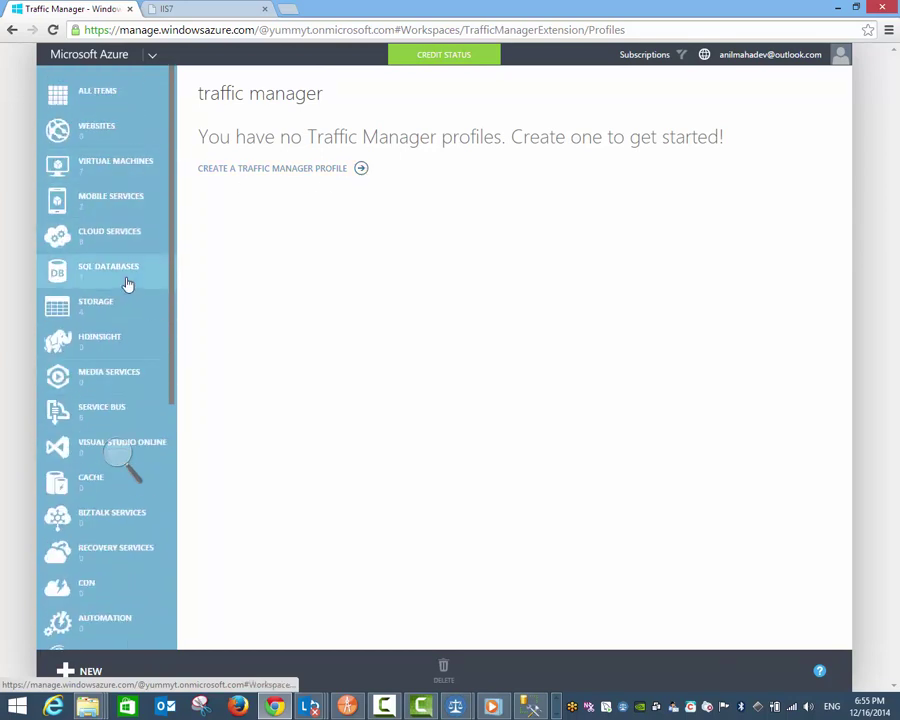
pyautogui.click(125, 236)
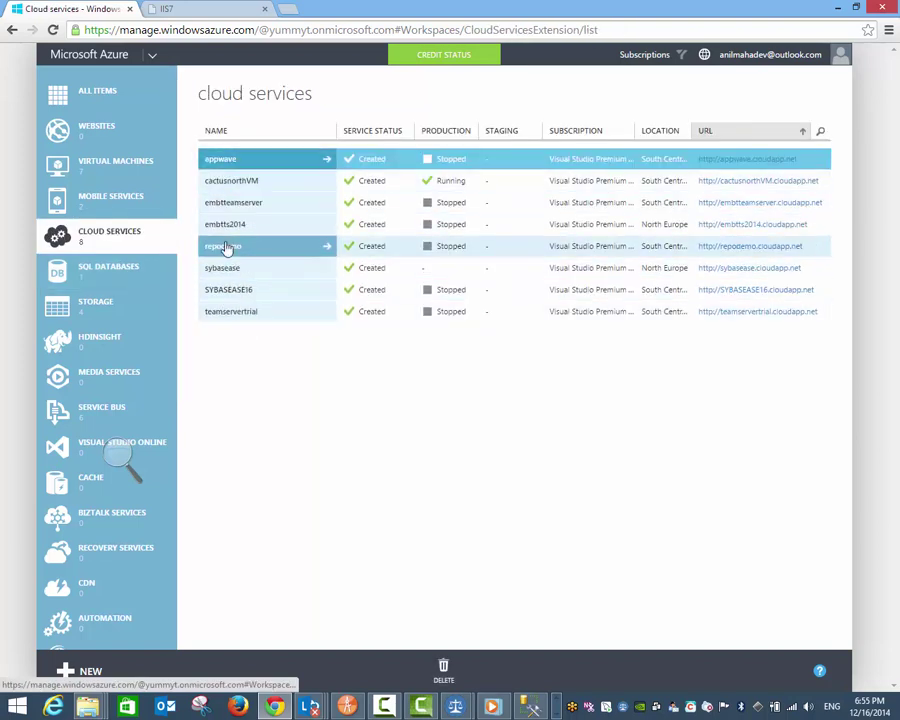
# Step: Open the cactusNorthVM cloud service, check its Scale page, and return to its dashboard
pyautogui.click(233, 186)
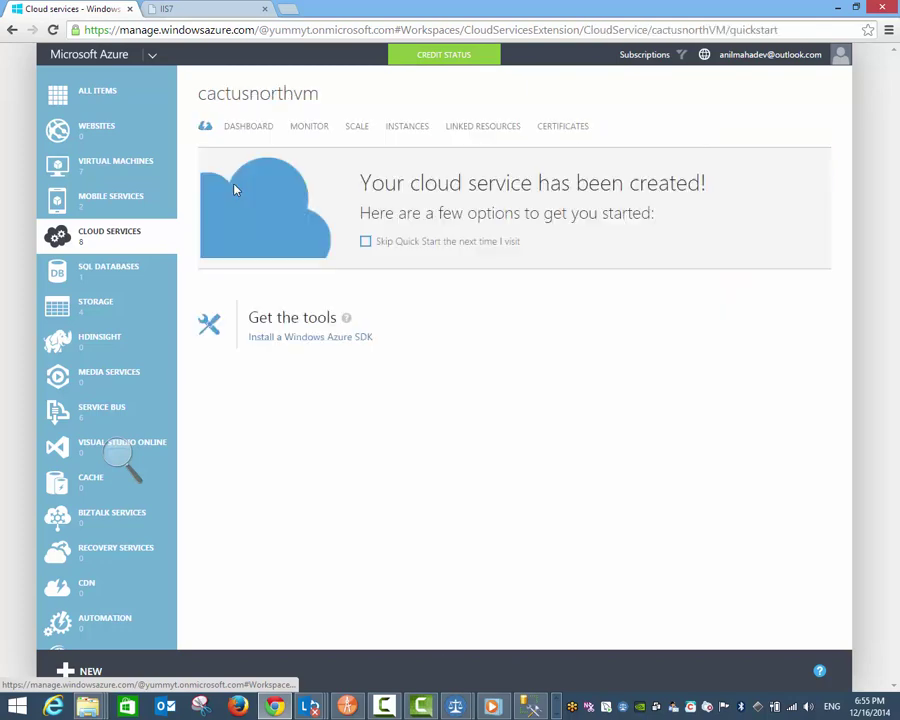
pyautogui.click(258, 130)
pyautogui.click(352, 130)
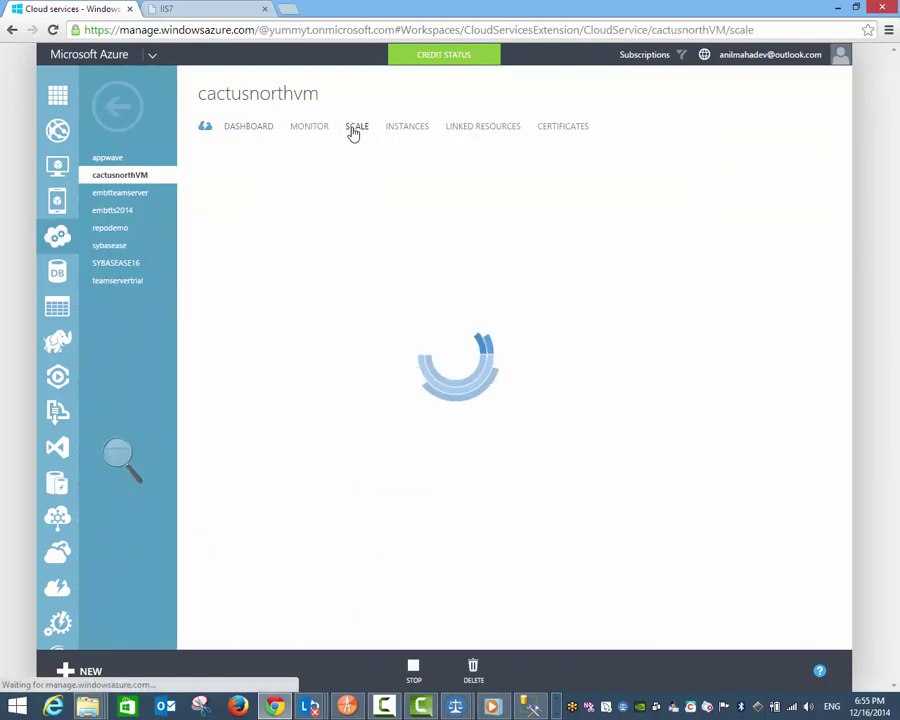
pyautogui.click(257, 130)
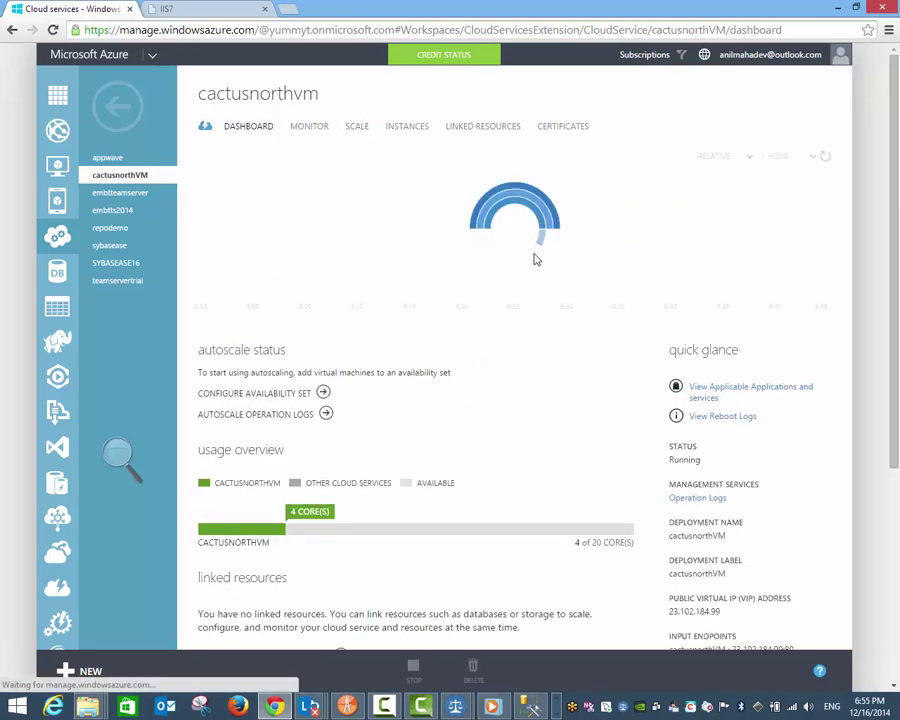
# Step: Select and review the input endpoint addresses in the dashboard's quick glance details
pyautogui.scroll(-3, 655, 354)
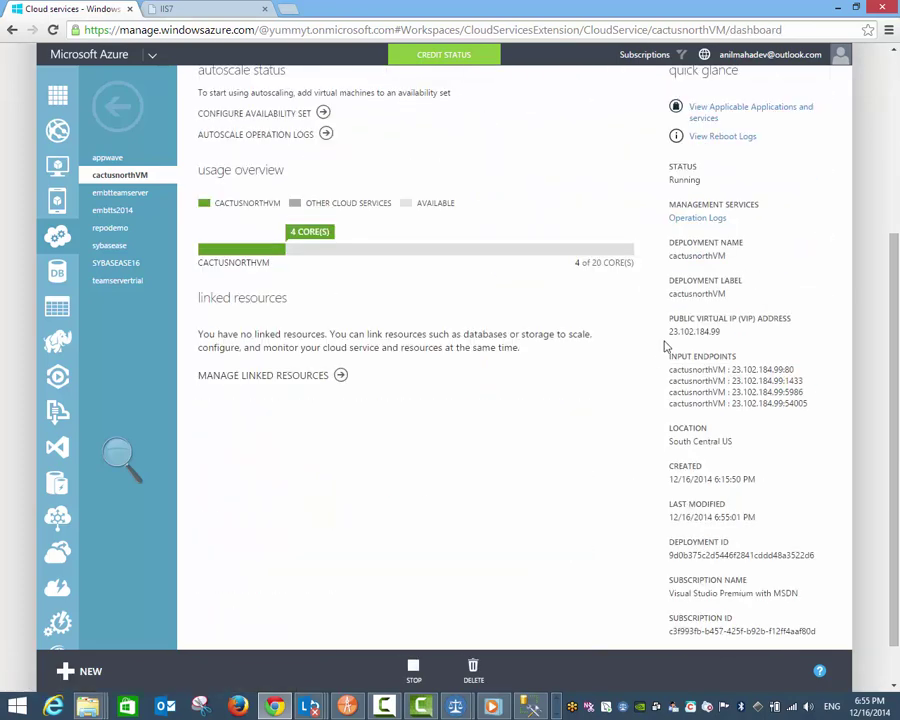
pyautogui.tripleClick(679, 373)
pyautogui.moveTo(697, 381); pyautogui.dragTo(701, 381)
pyautogui.moveTo(812, 418); pyautogui.dragTo(660, 373)
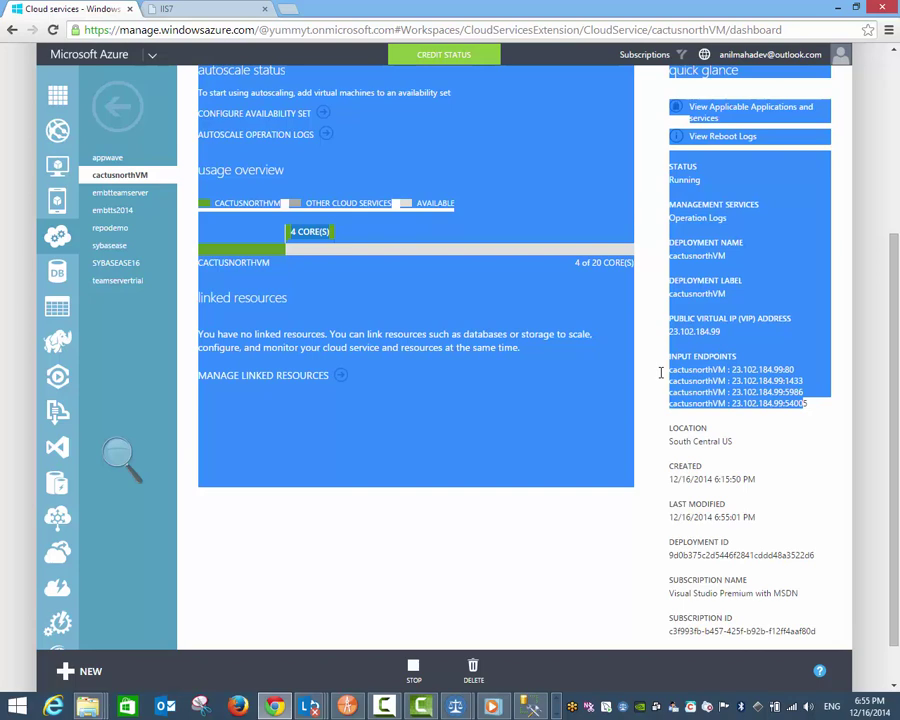
pyautogui.click(598, 379)
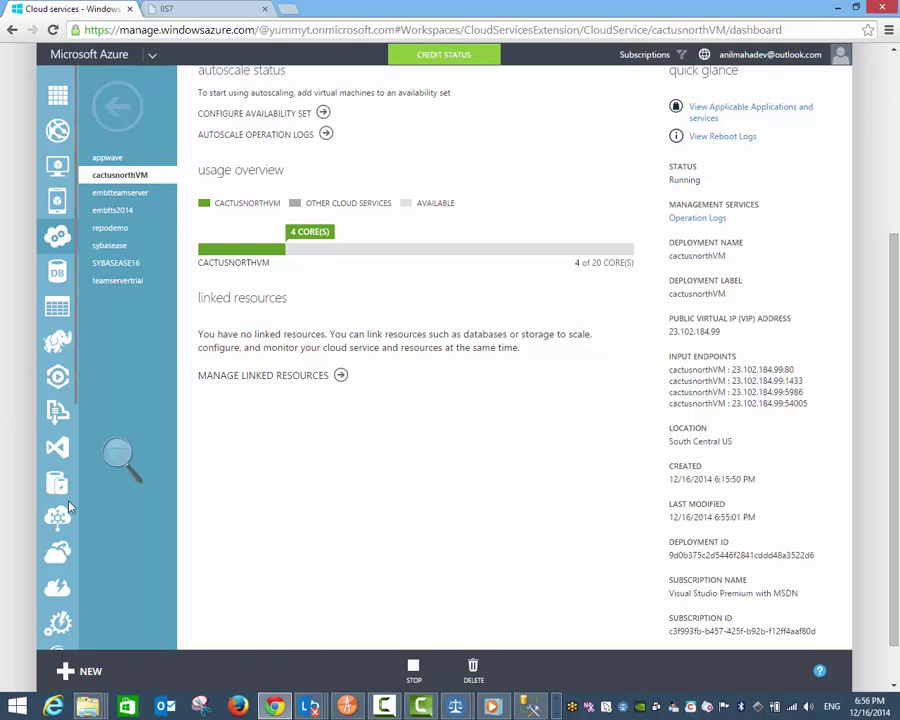
pyautogui.scroll(3, 58, 517)
pyautogui.scroll(-3, 58, 510)
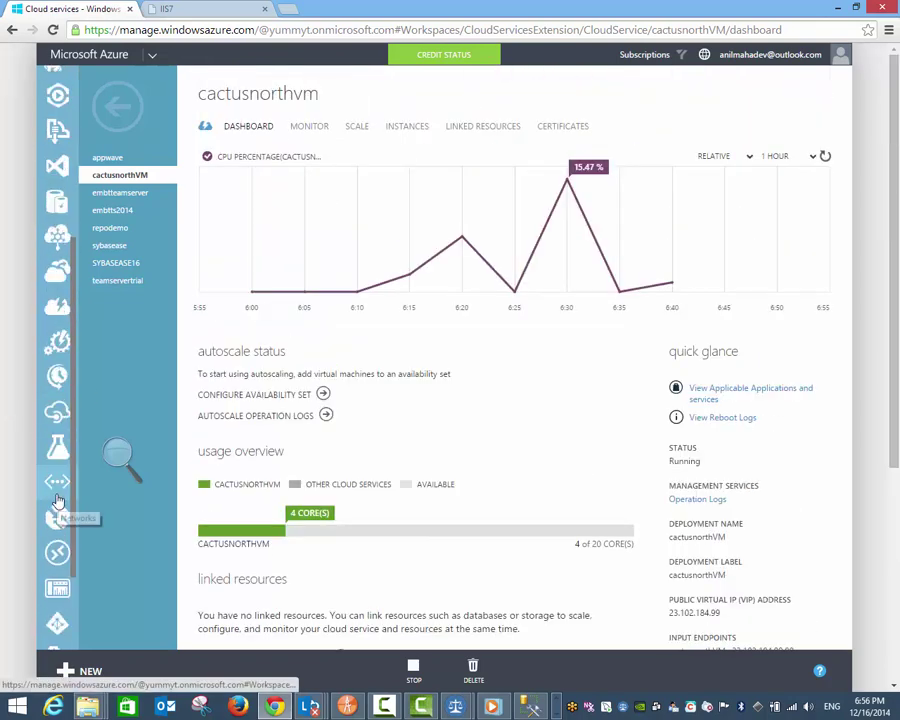
# Step: Open Networks and review both the Local Networks and Virtual Networks lists
pyautogui.click(57, 363)
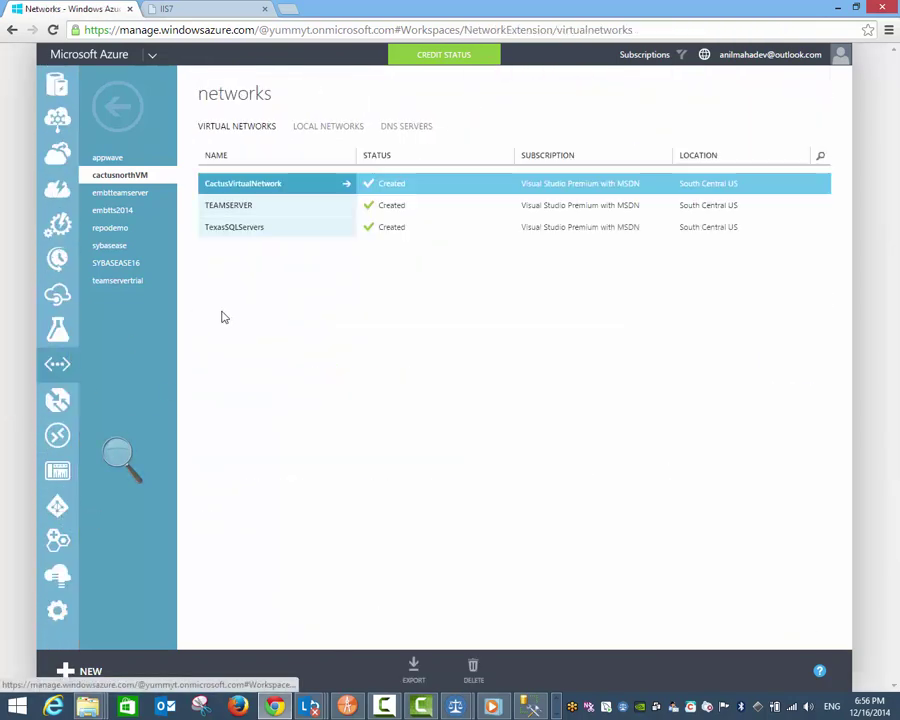
pyautogui.click(320, 128)
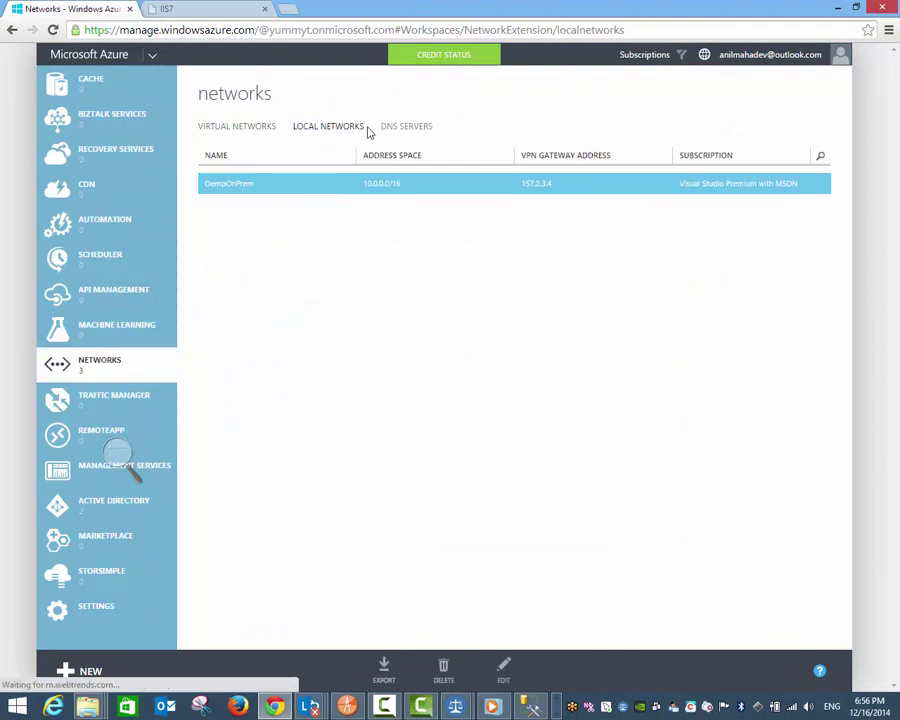
pyautogui.click(237, 128)
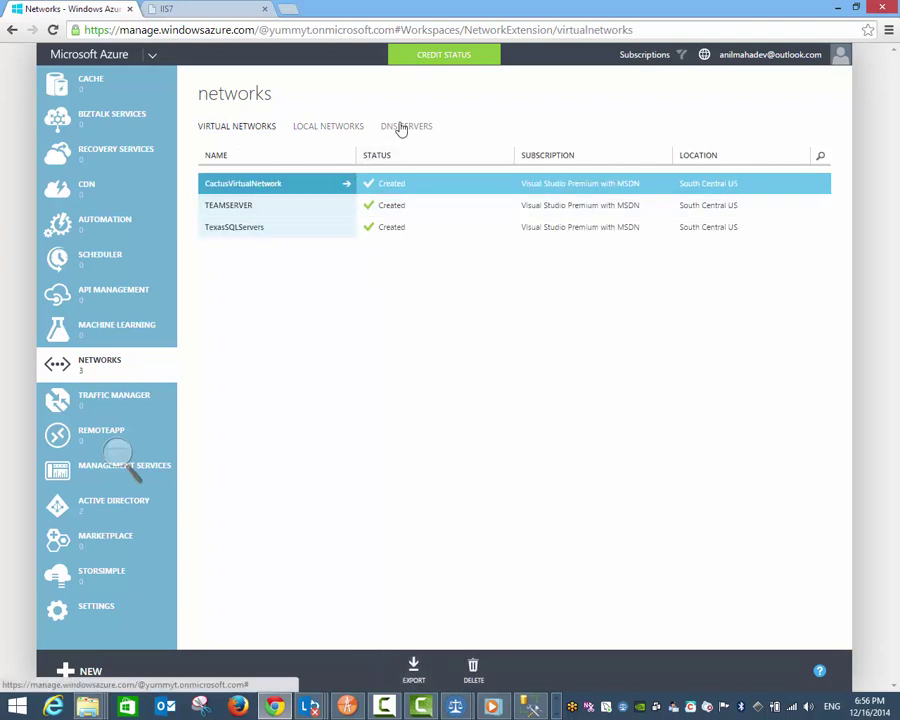
# Step: Start a Custom Create virtual network wizard, then cancel it without creating anything
pyautogui.click(80, 671)
pyautogui.click(116, 479)
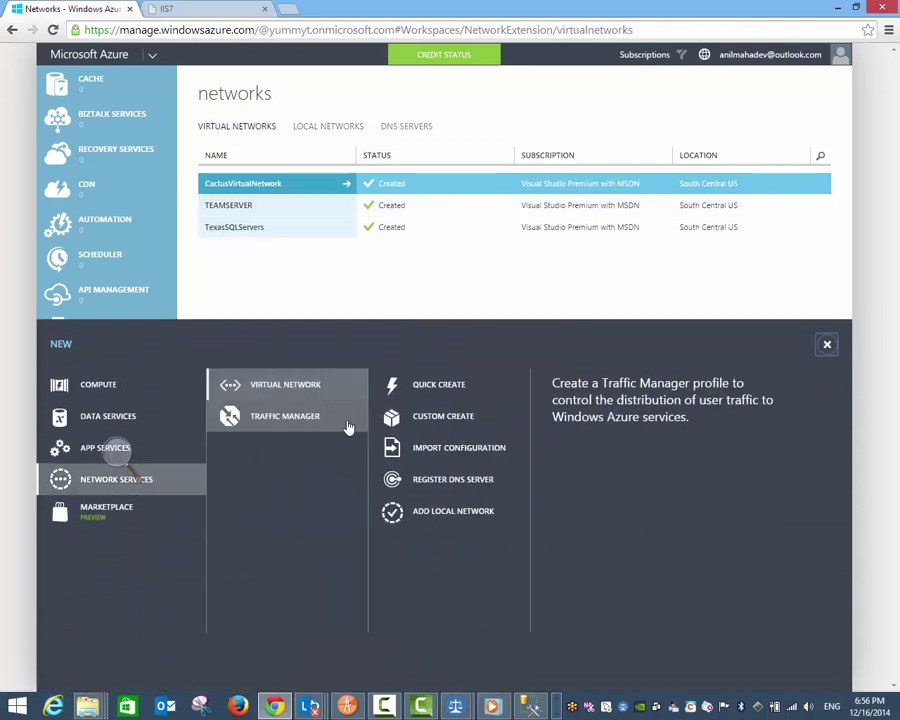
pyautogui.click(484, 424)
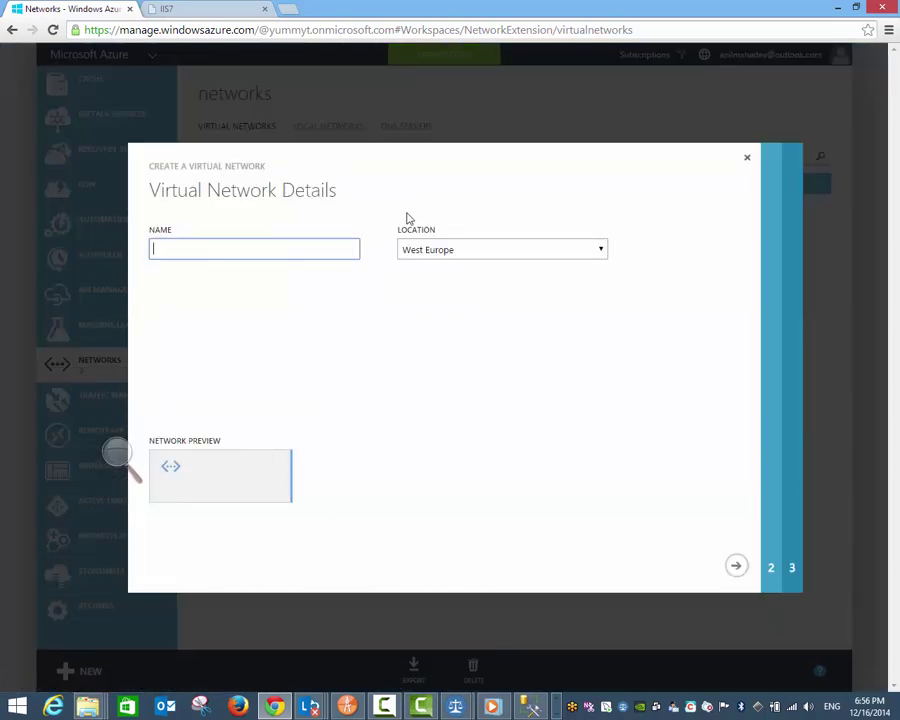
pyautogui.click(736, 567)
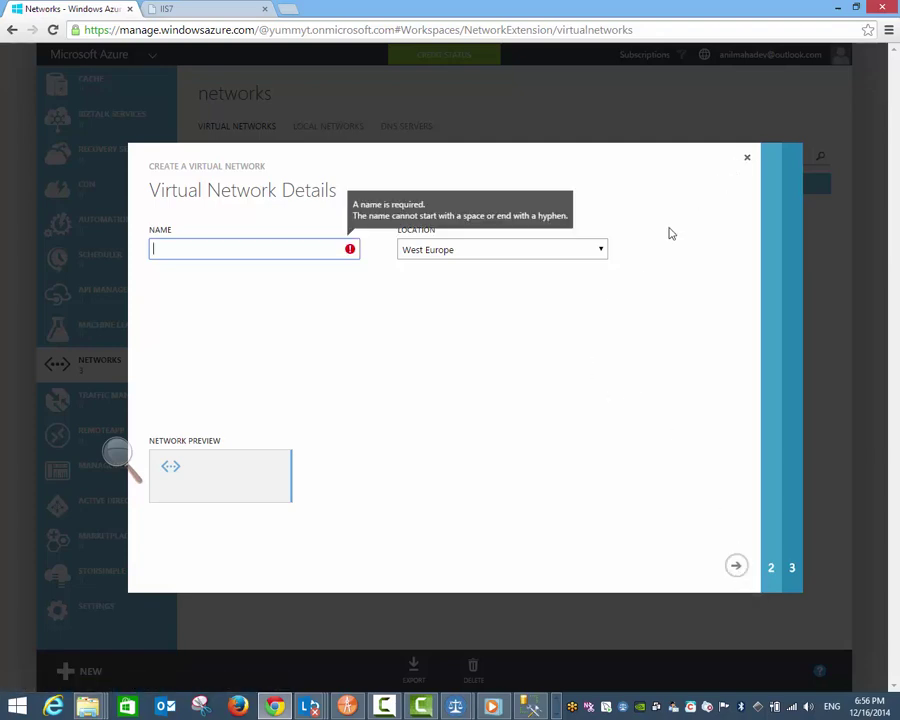
pyautogui.click(746, 157)
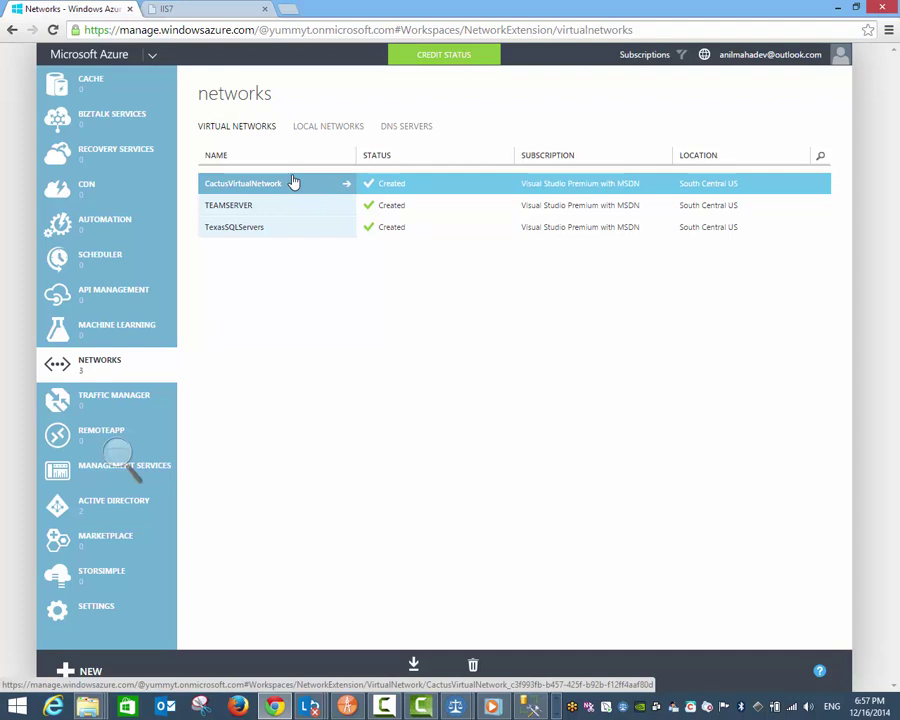
# Step: Inspect CactusVirtualNetwork's configuration, then return to the networks list
pyautogui.click(345, 125)
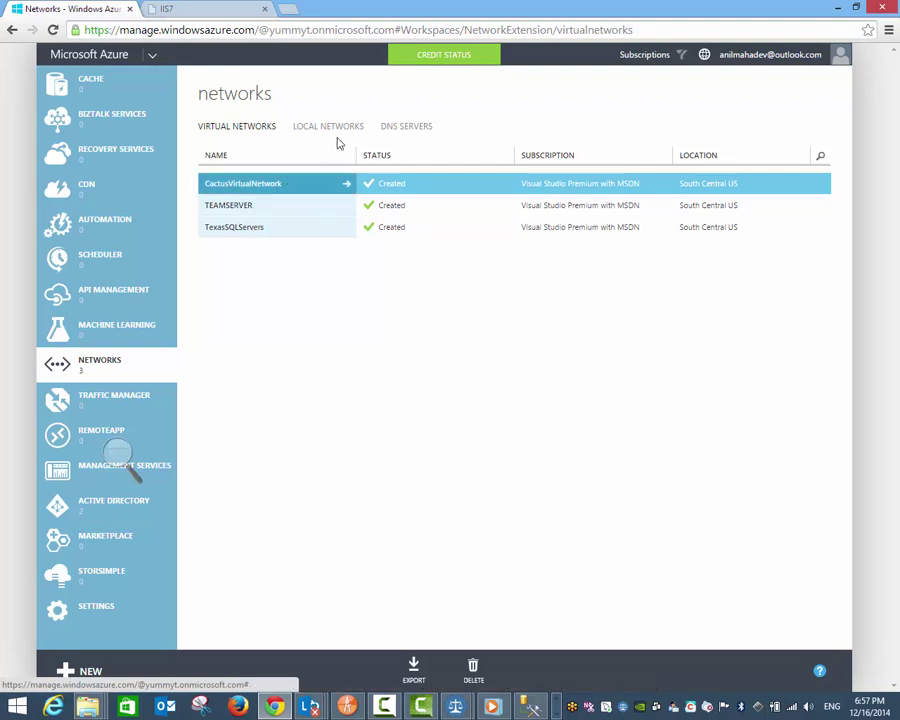
pyautogui.click(266, 128)
pyautogui.click(320, 193)
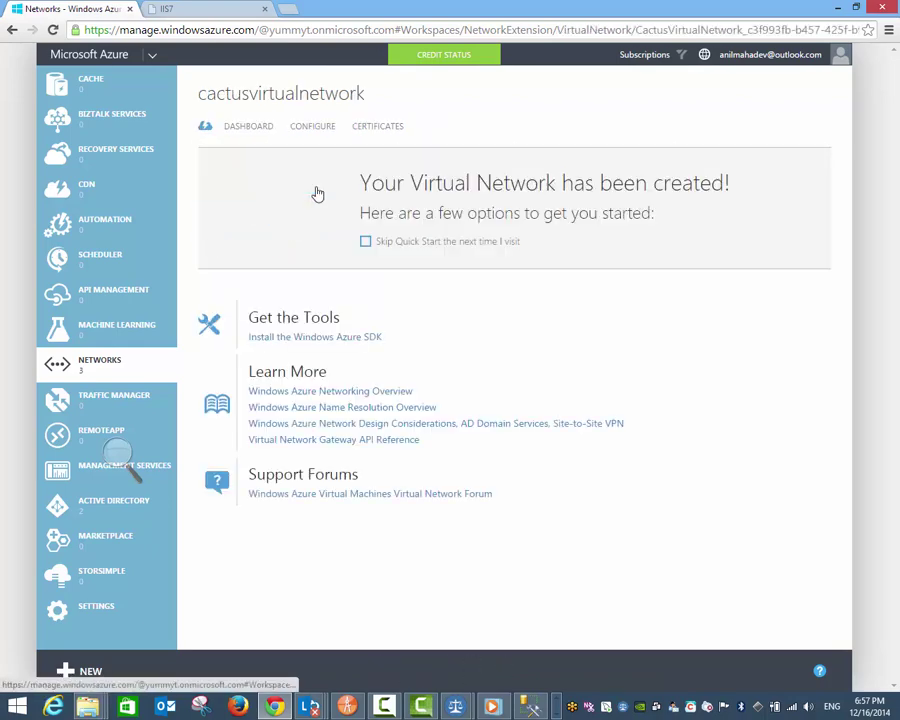
pyautogui.click(312, 130)
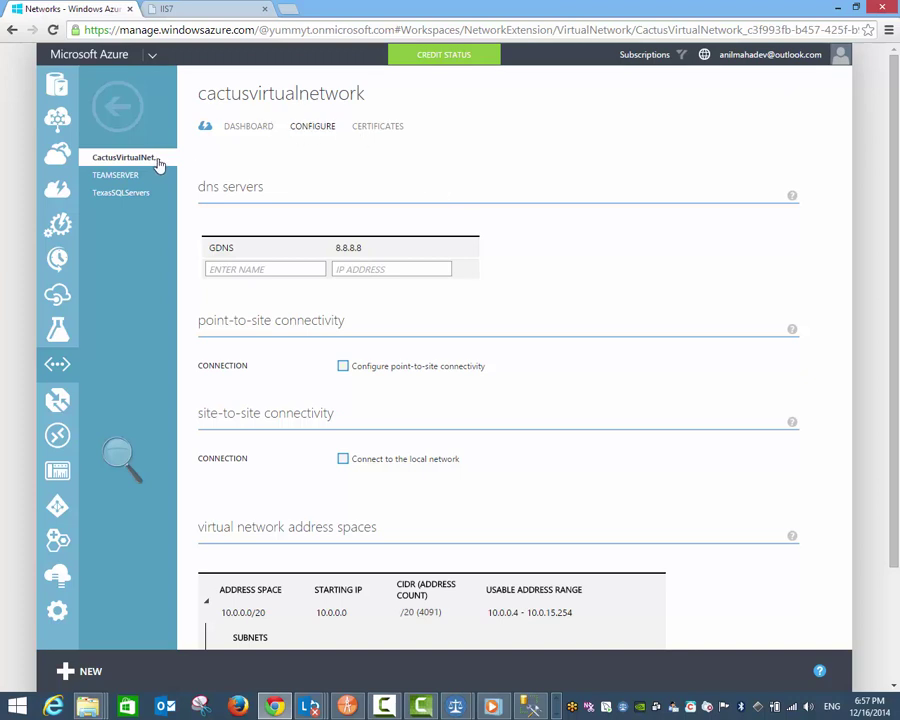
pyautogui.click(112, 114)
# Step: Review DemoOnPrem's settings (VPN gateway 157.2.3.4), then show the DNS servers list with GDNS 8.8.8.8
pyautogui.click(312, 127)
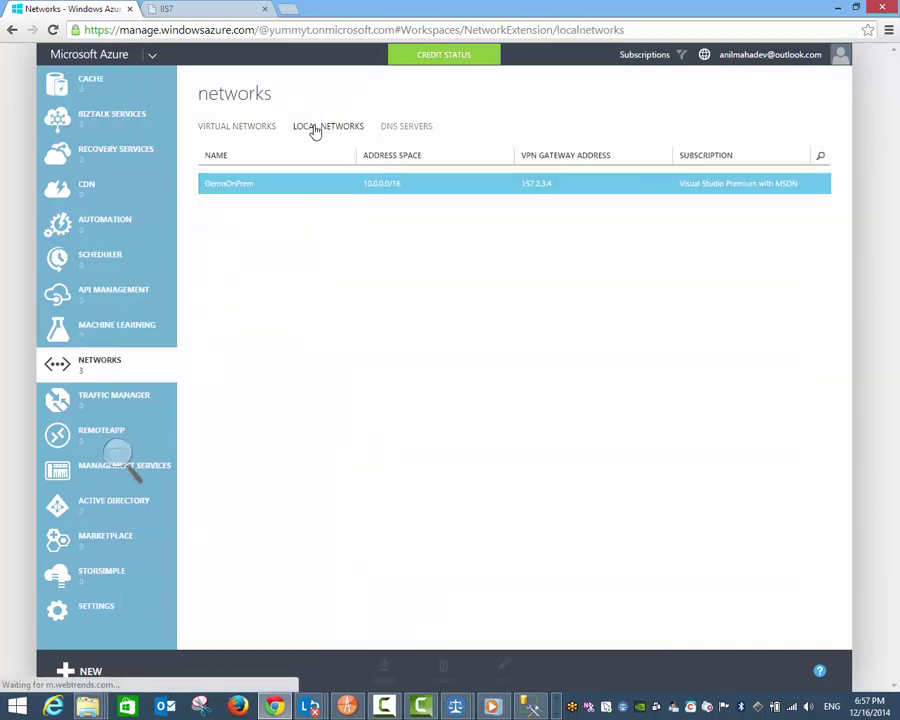
pyautogui.click(232, 189)
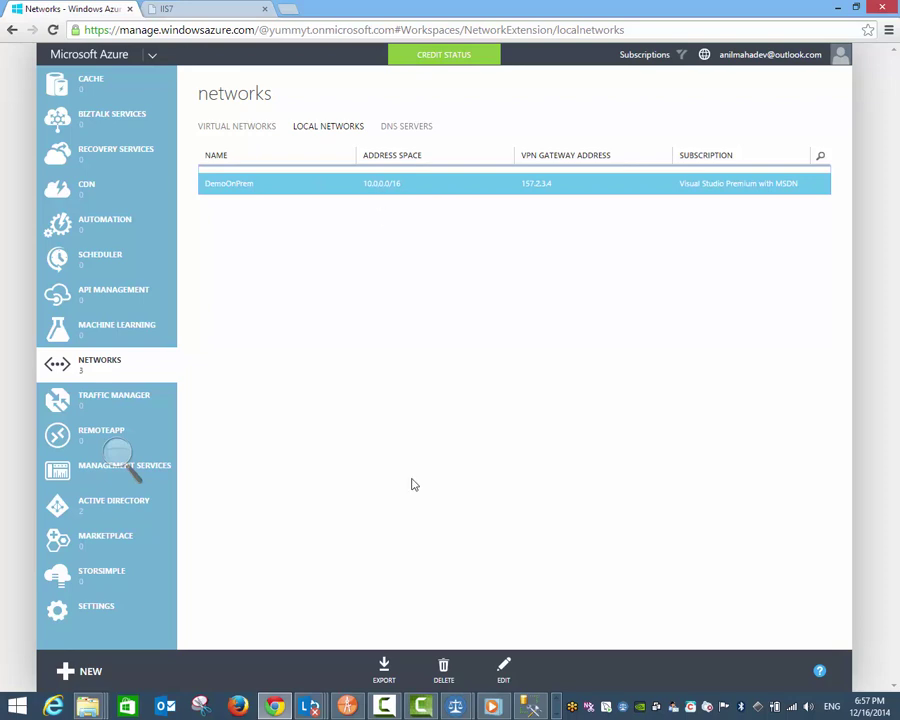
pyautogui.click(503, 666)
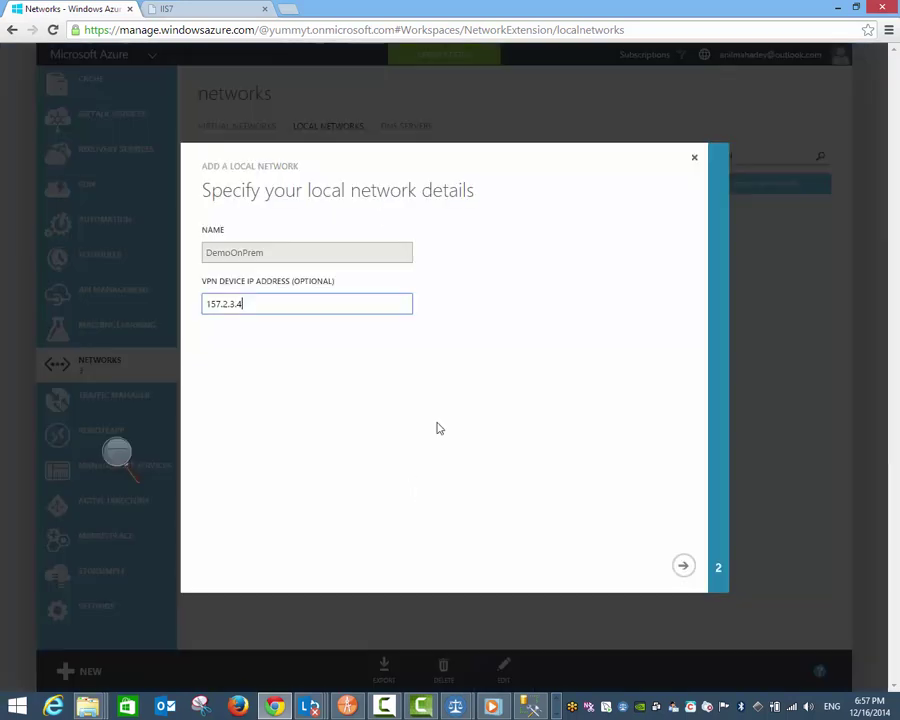
pyautogui.doubleClick(242, 303)
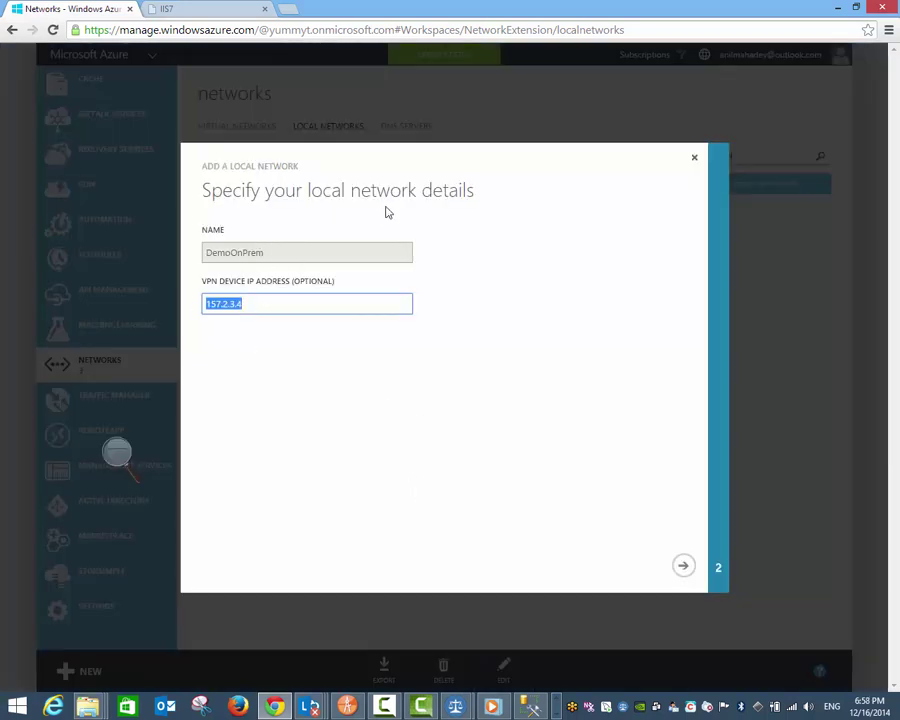
pyautogui.click(695, 163)
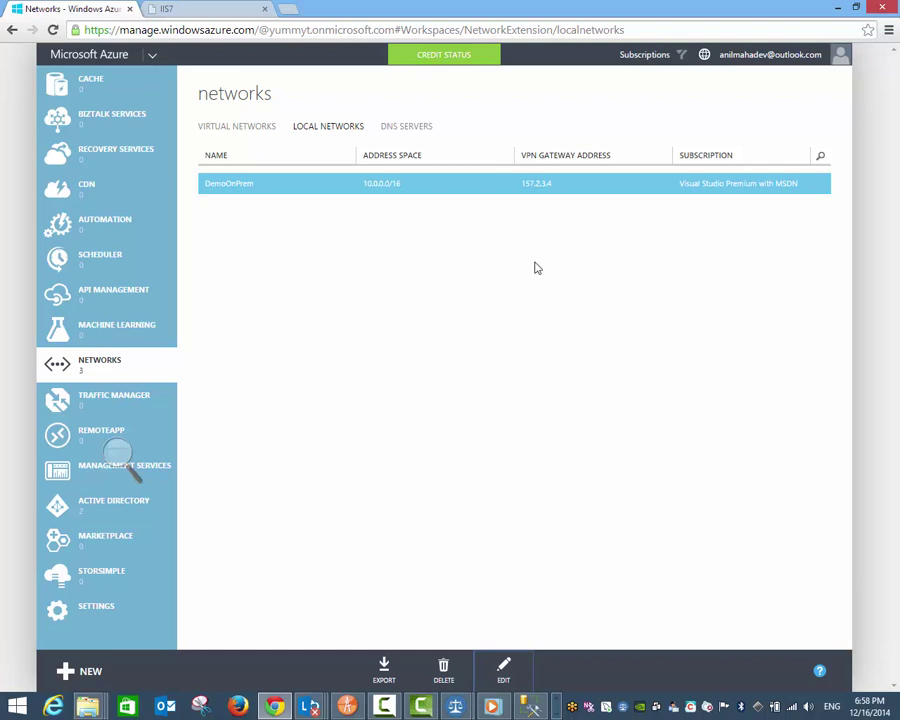
pyautogui.click(428, 127)
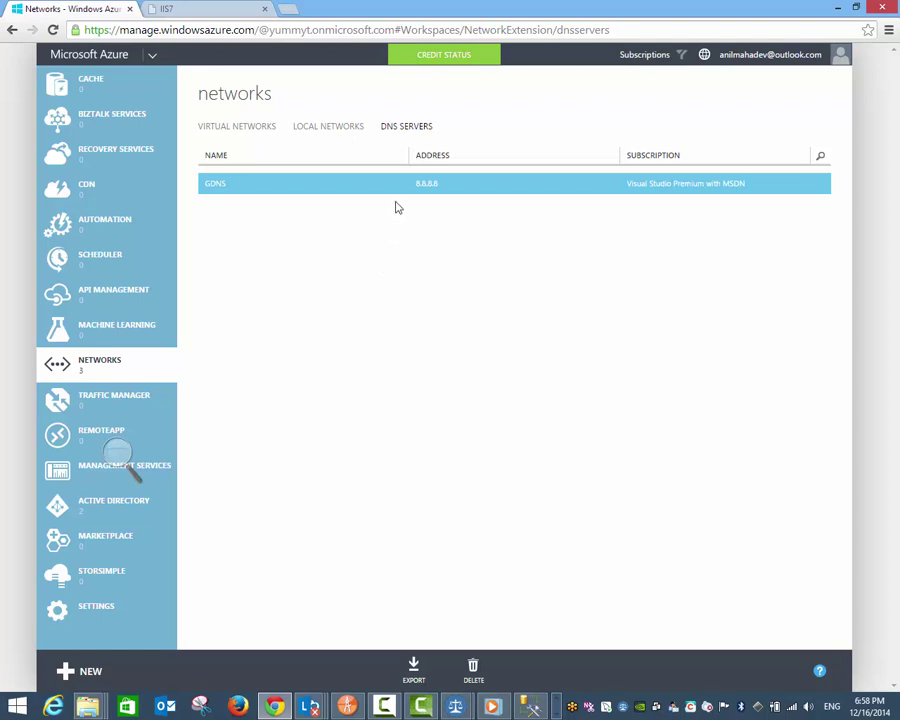
# Step: Open CactusVirtualNetwork's configuration, reviewing DNS GDNS 8.8.8.8, address space 10.0.0.0/20 and Subnet-1 10.0.0.0/23
pyautogui.click(262, 129)
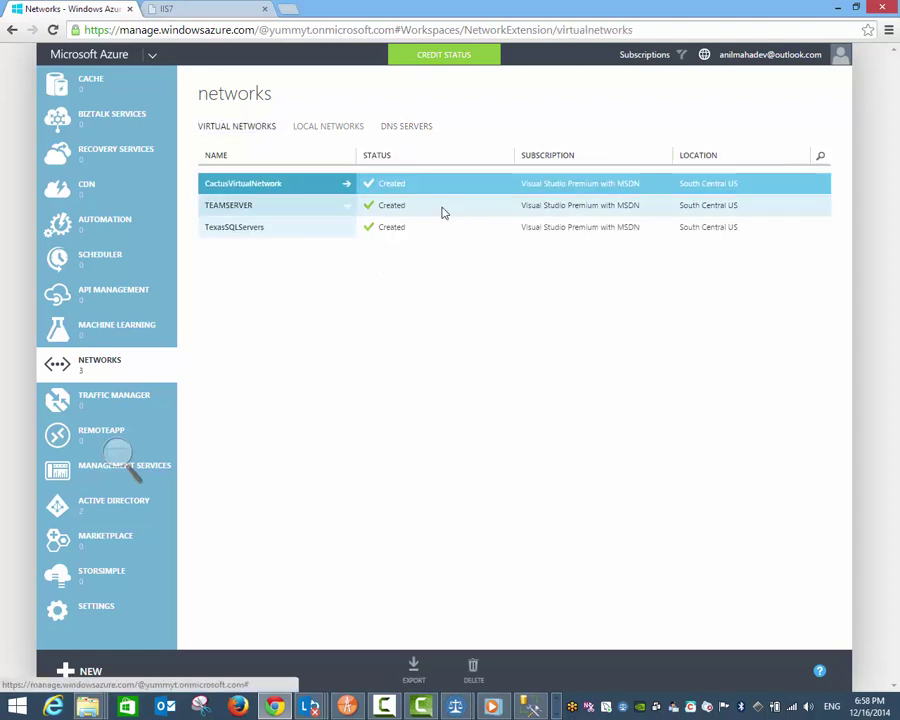
pyautogui.click(274, 183)
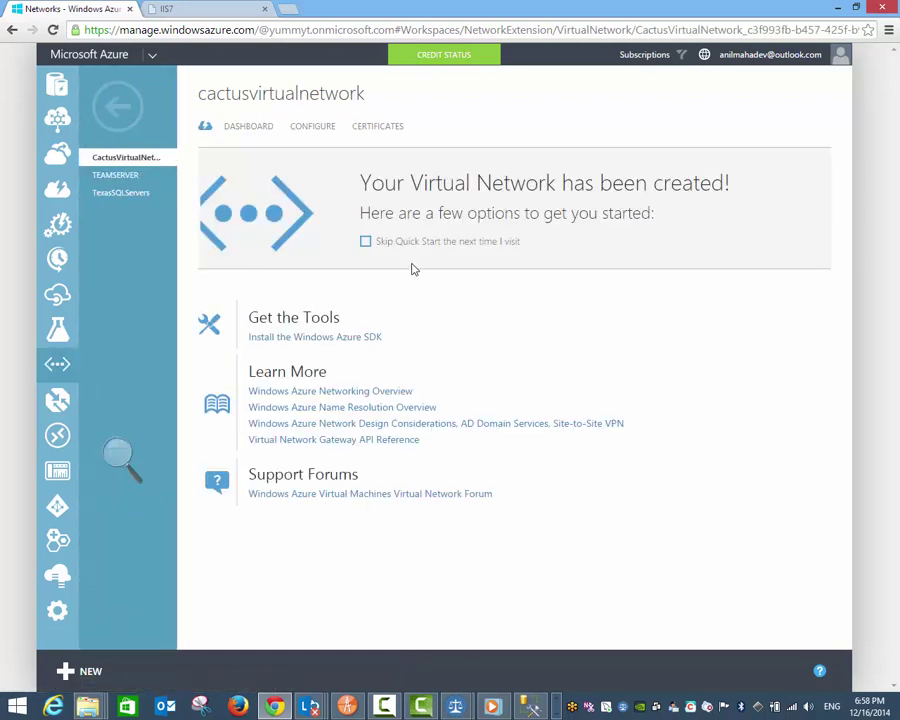
pyautogui.click(266, 127)
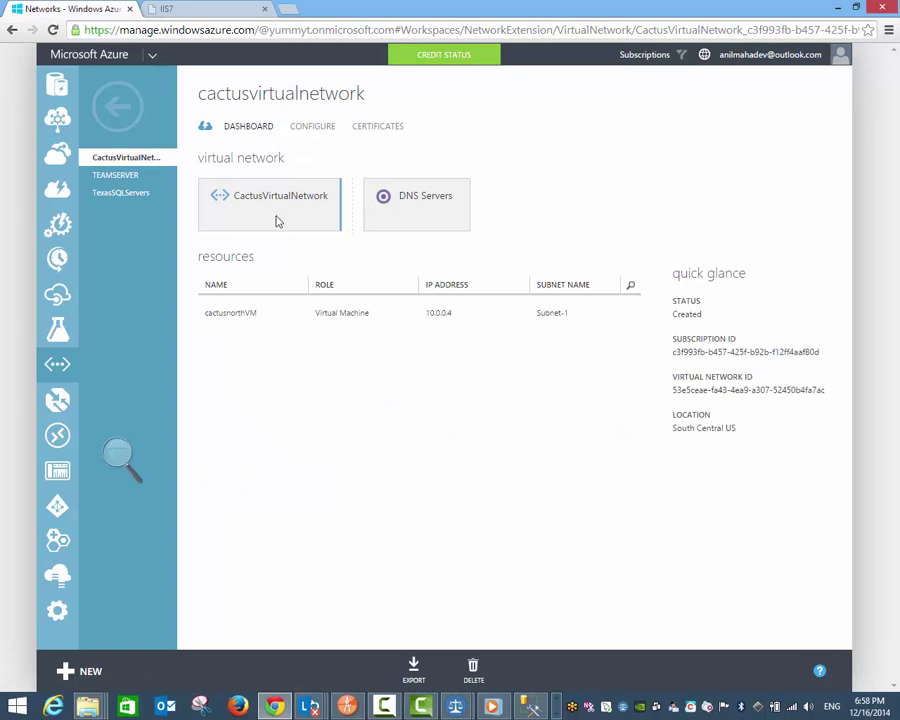
pyautogui.click(314, 128)
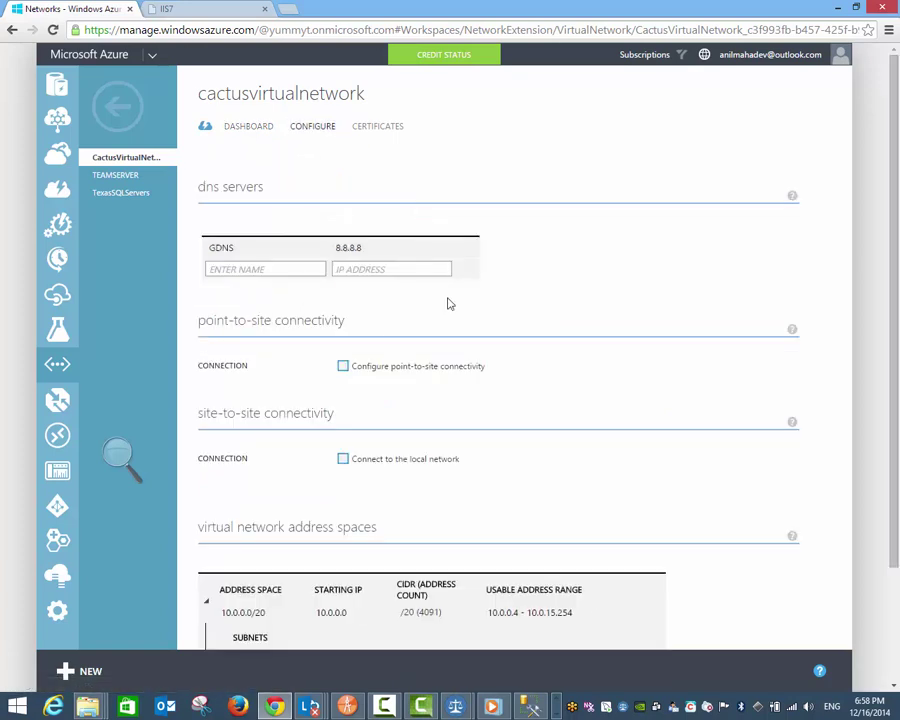
pyautogui.scroll(-1, 485, 365)
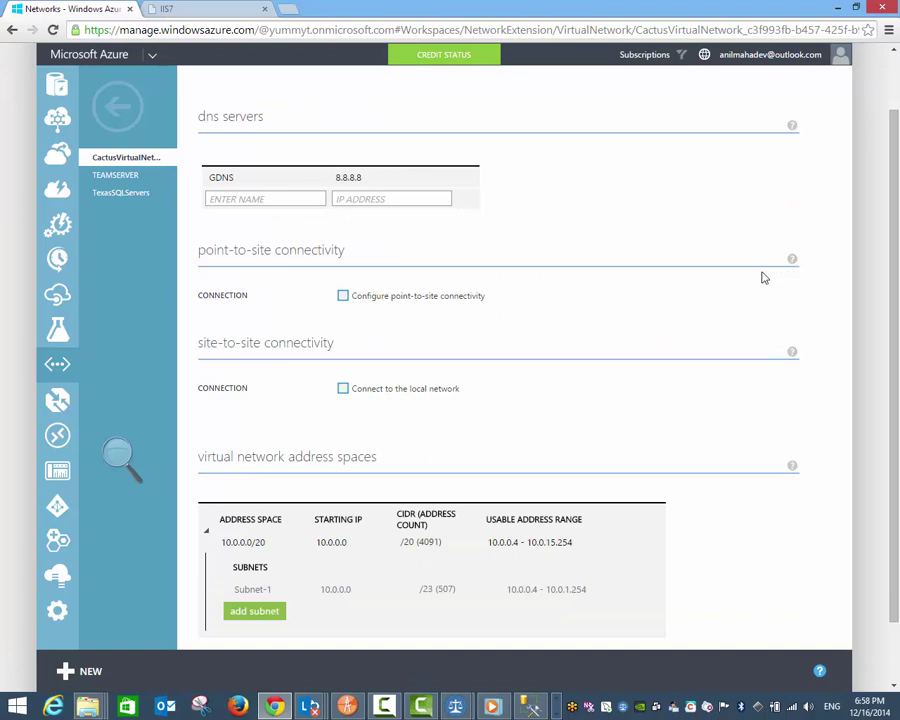
pyautogui.moveTo(792, 261)
pyautogui.moveTo(792, 354)
pyautogui.scroll(-1, 476, 334)
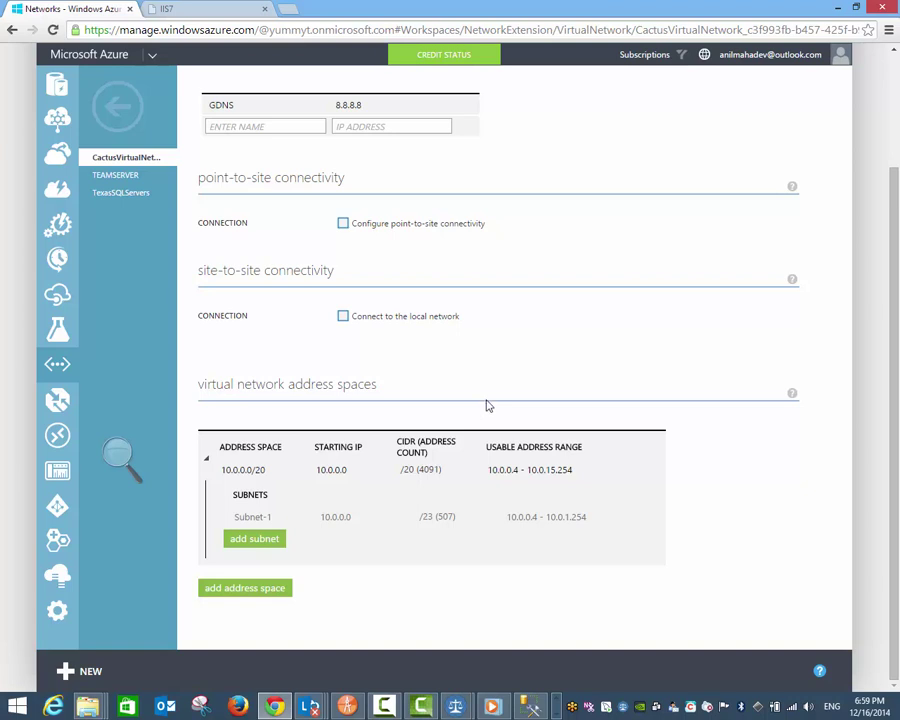
pyautogui.scroll(3, 463, 311)
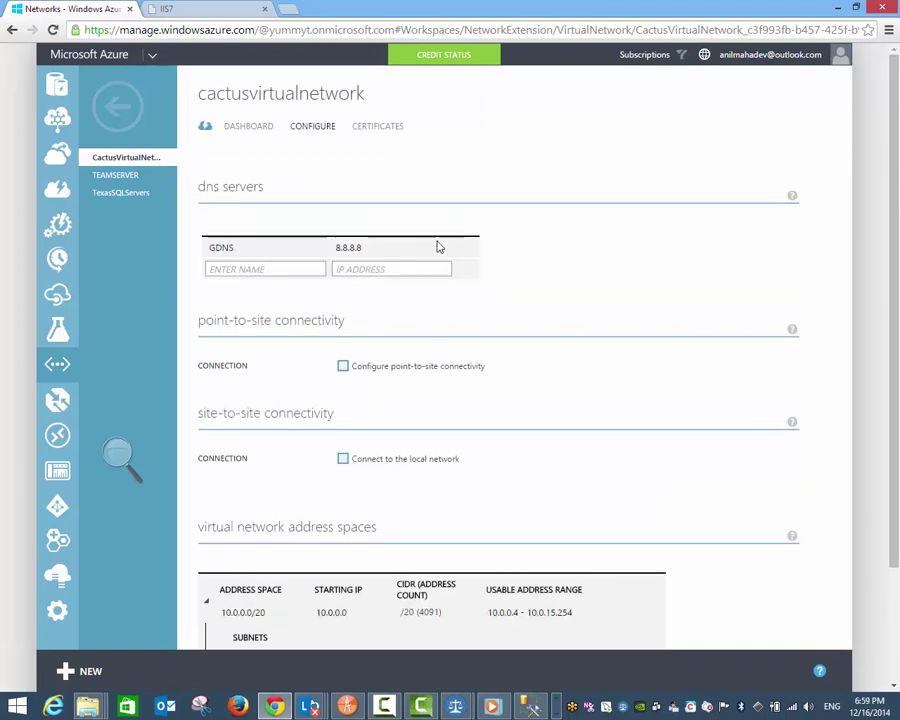
# Step: View CactusVirtualNetwork's certificates and dashboard, then go back to the virtual networks list
pyautogui.click(388, 130)
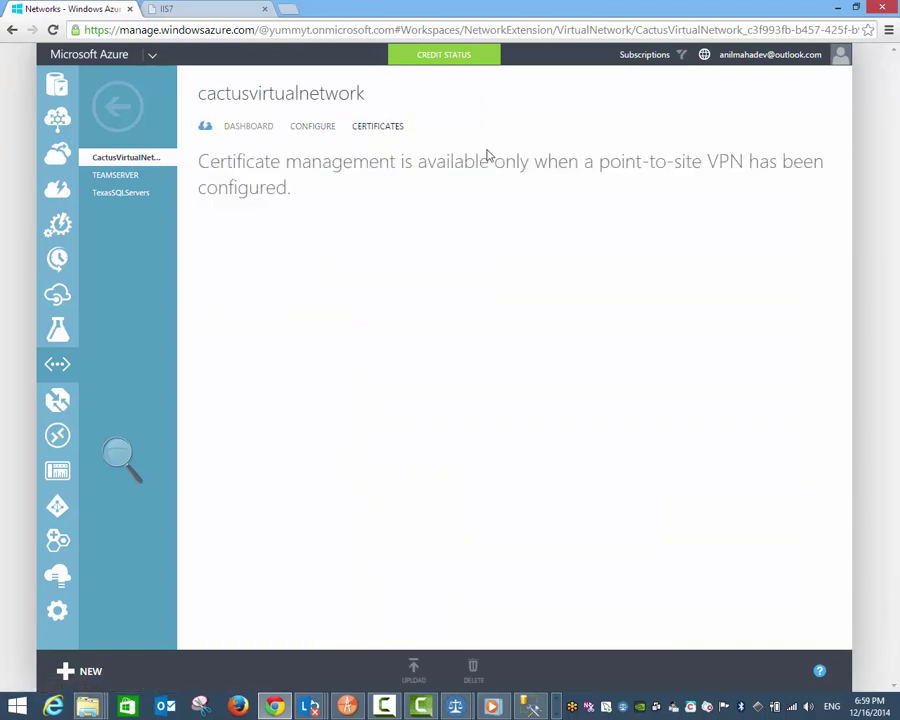
pyautogui.click(235, 130)
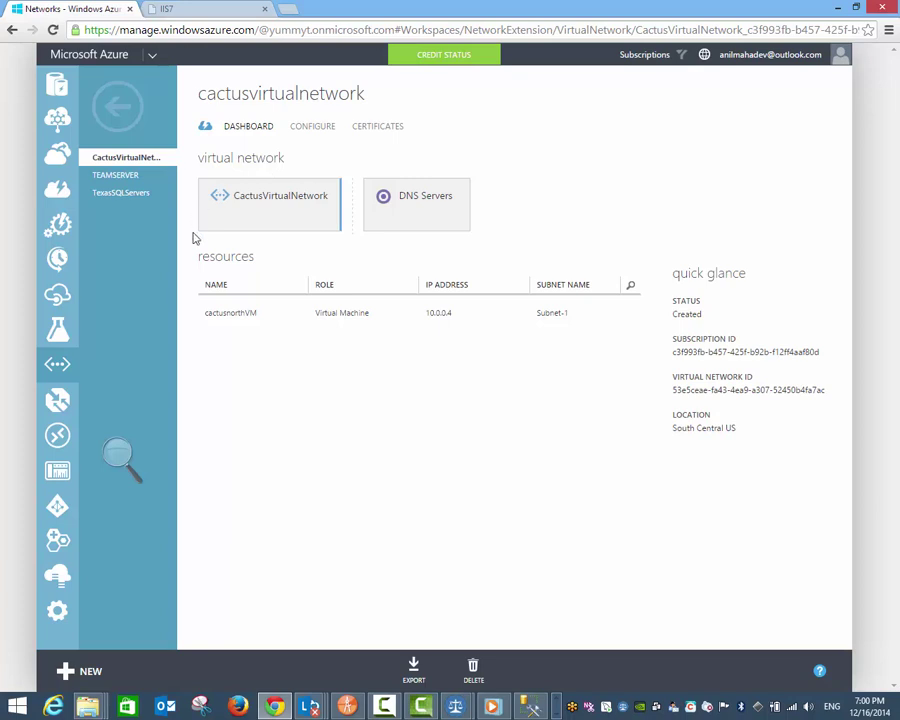
pyautogui.click(118, 104)
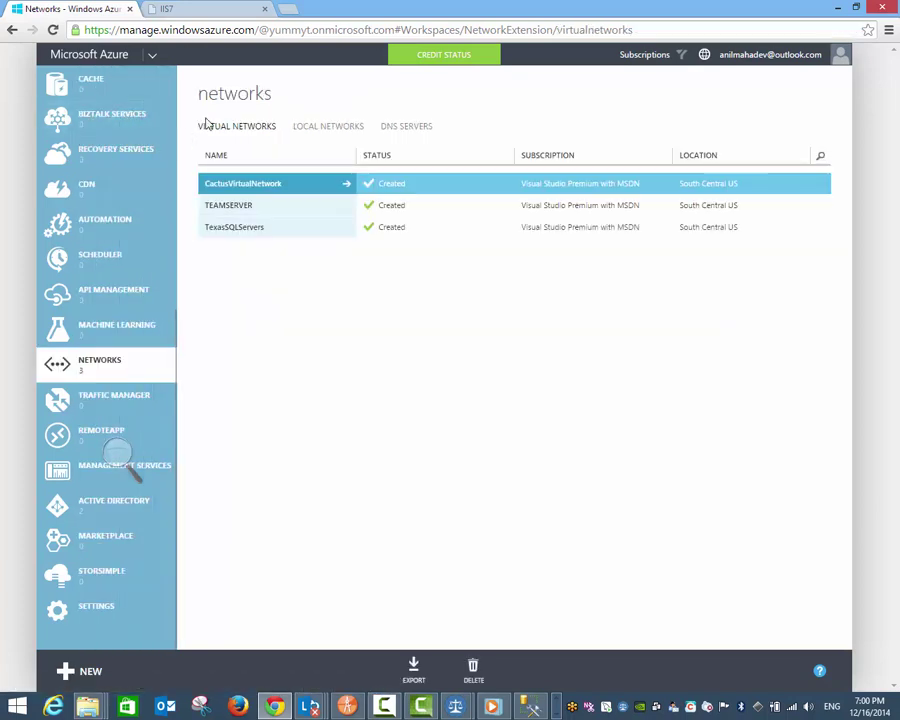
pyautogui.click(214, 132)
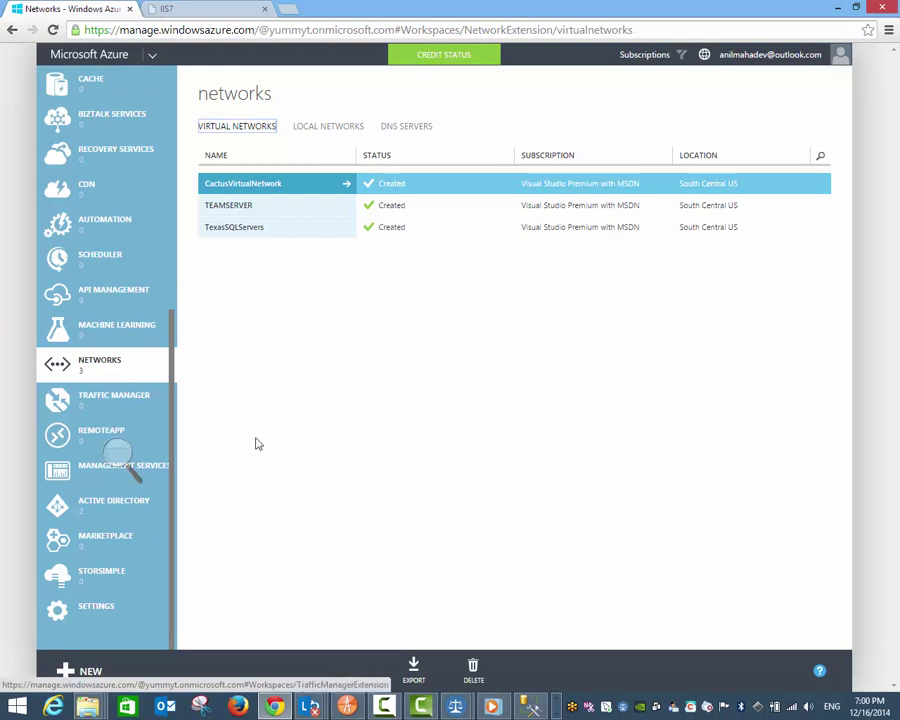
# Step: Shut down cactusnorthVM from the Virtual Machines list so it shows Stopped (Deallocated)
pyautogui.click(88, 84)
pyautogui.scroll(5, 112, 140)
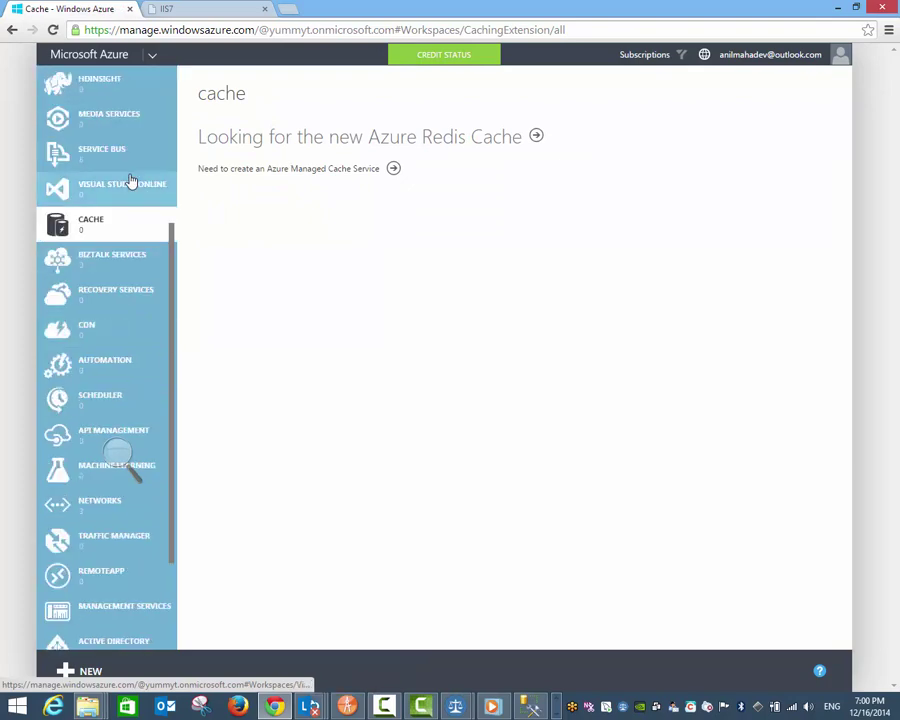
pyautogui.click(130, 179)
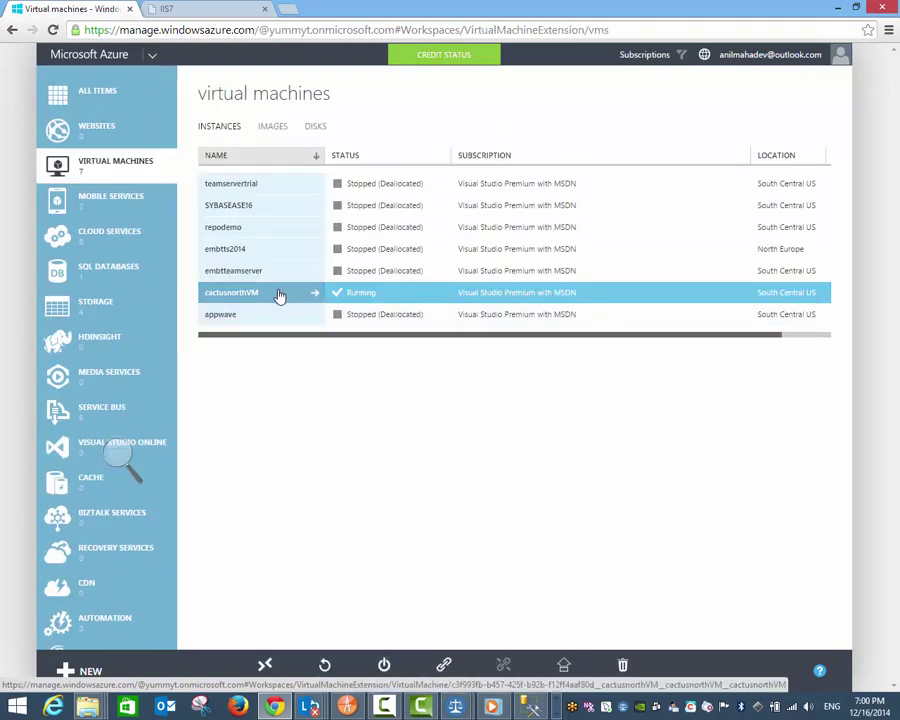
pyautogui.click(279, 293)
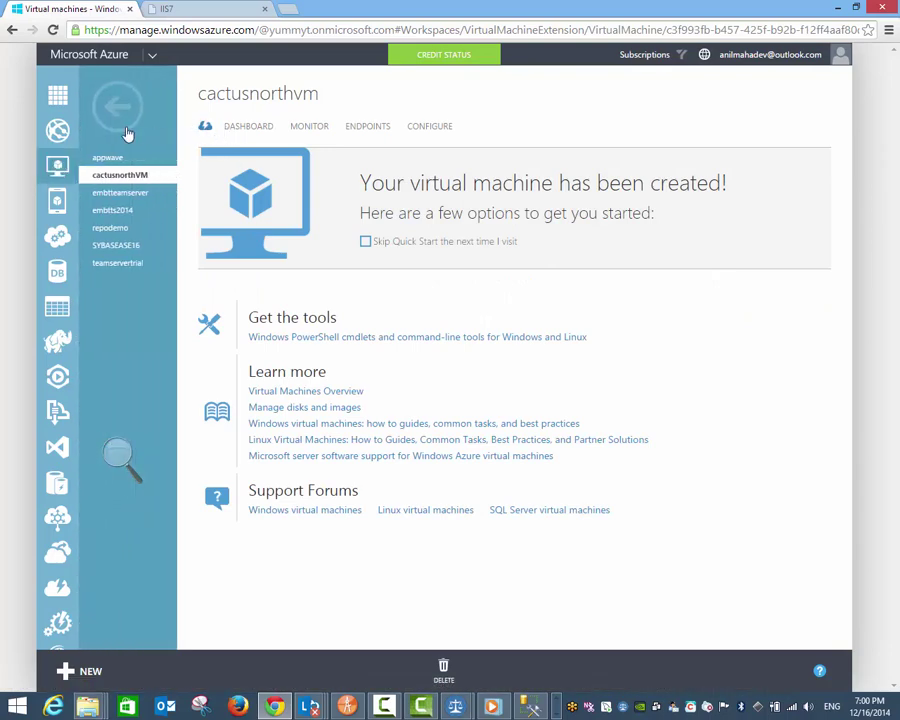
pyautogui.click(130, 106)
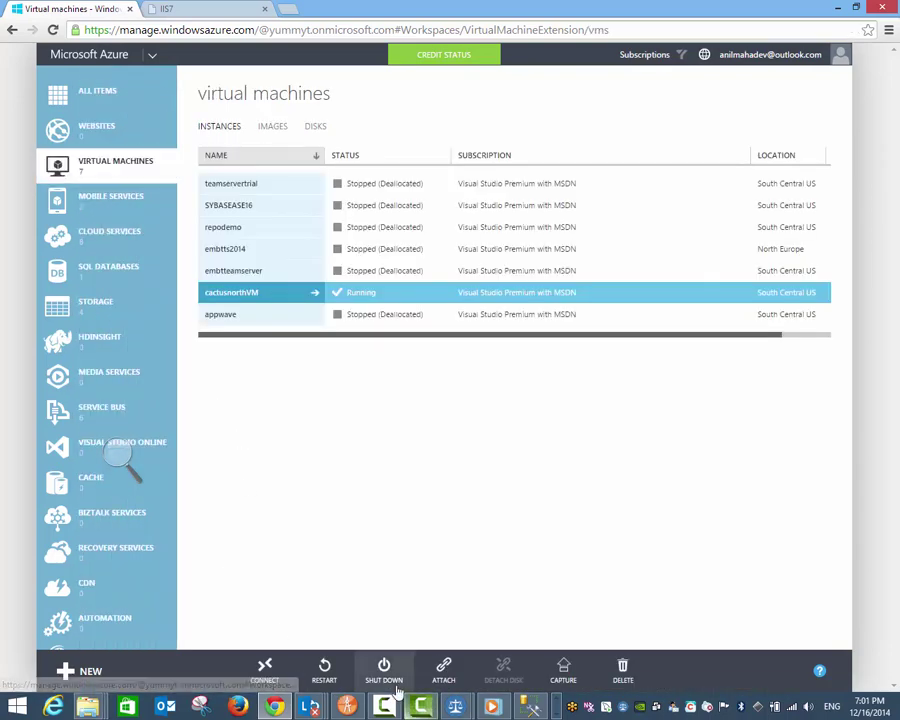
pyautogui.click(388, 674)
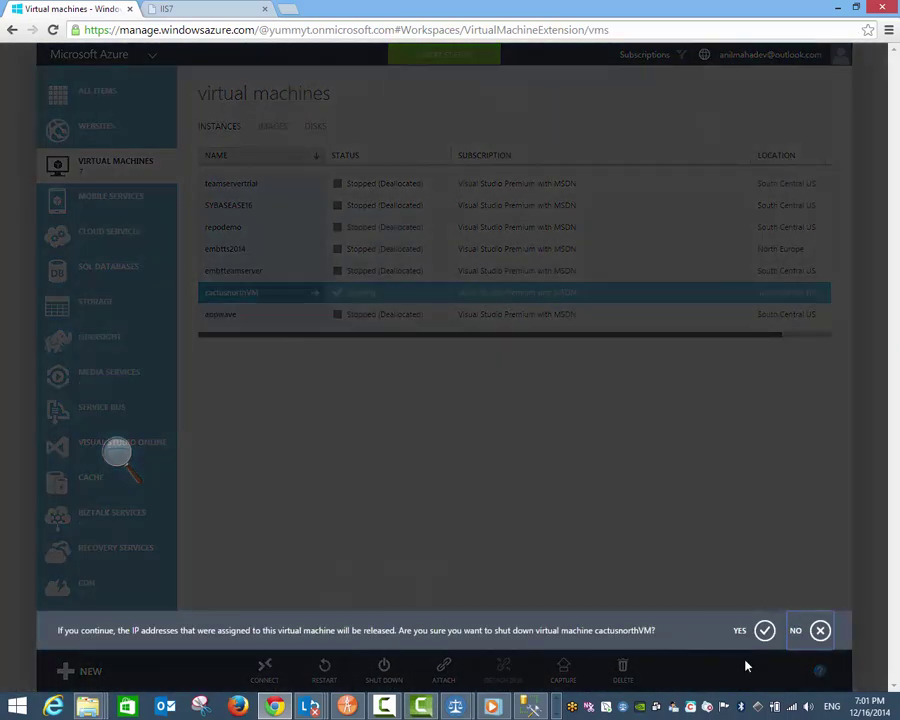
pyautogui.click(764, 630)
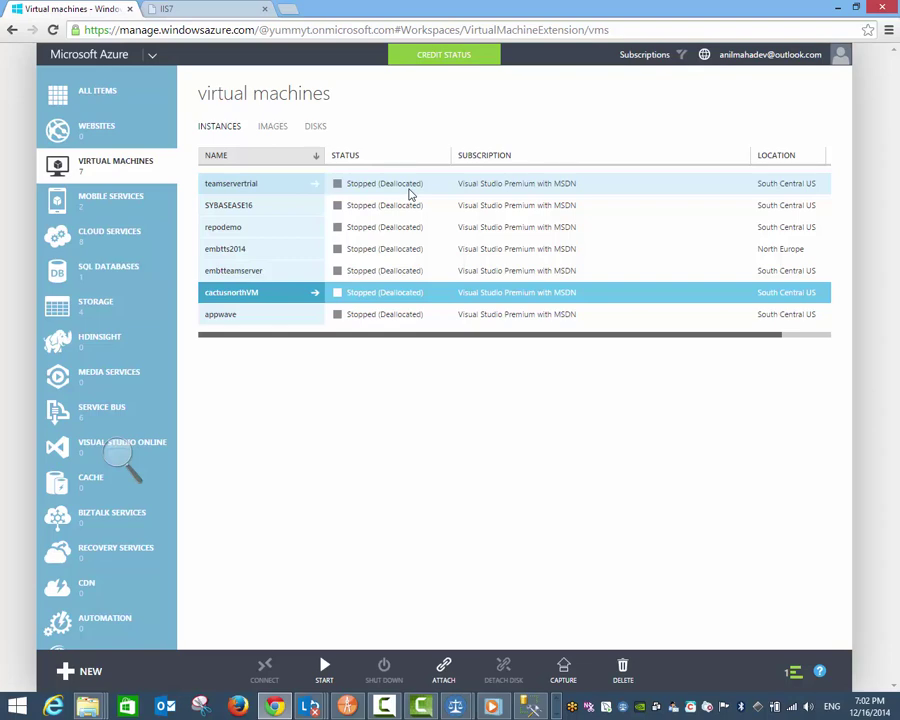
# Step: Open and cancel the Capture dialog for teamservertrial, then bring up Camtasia Studio's recording controls
pyautogui.click(410, 193)
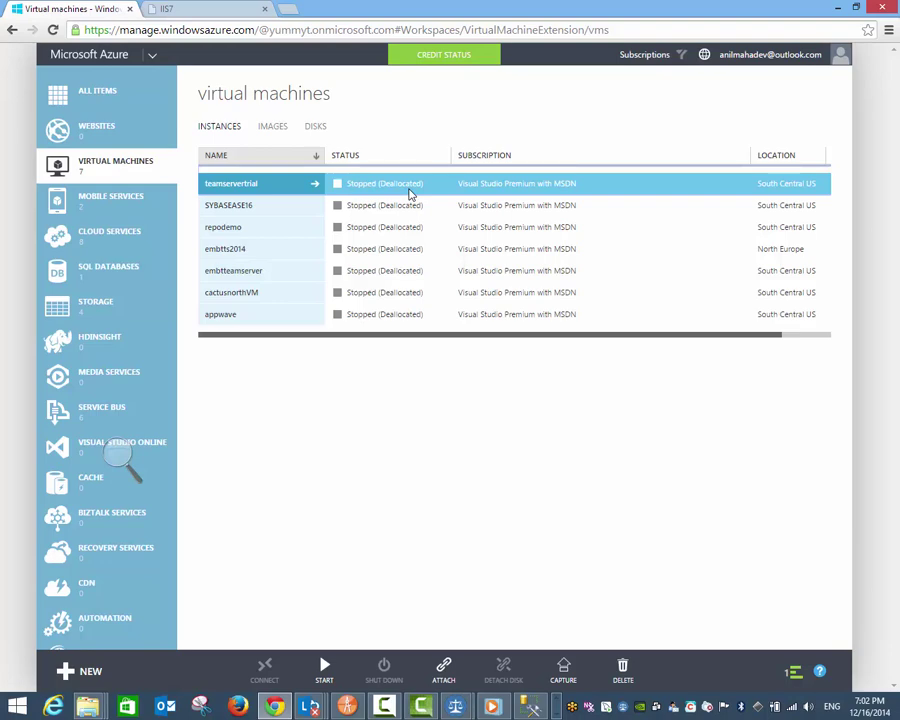
pyautogui.click(557, 712)
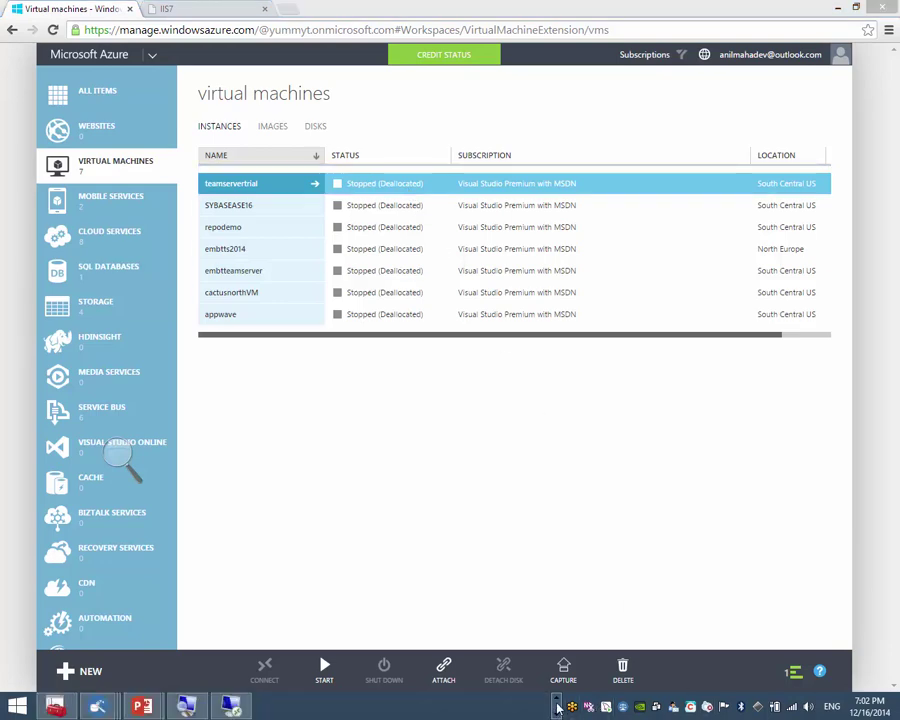
pyautogui.click(557, 712)
pyautogui.click(563, 668)
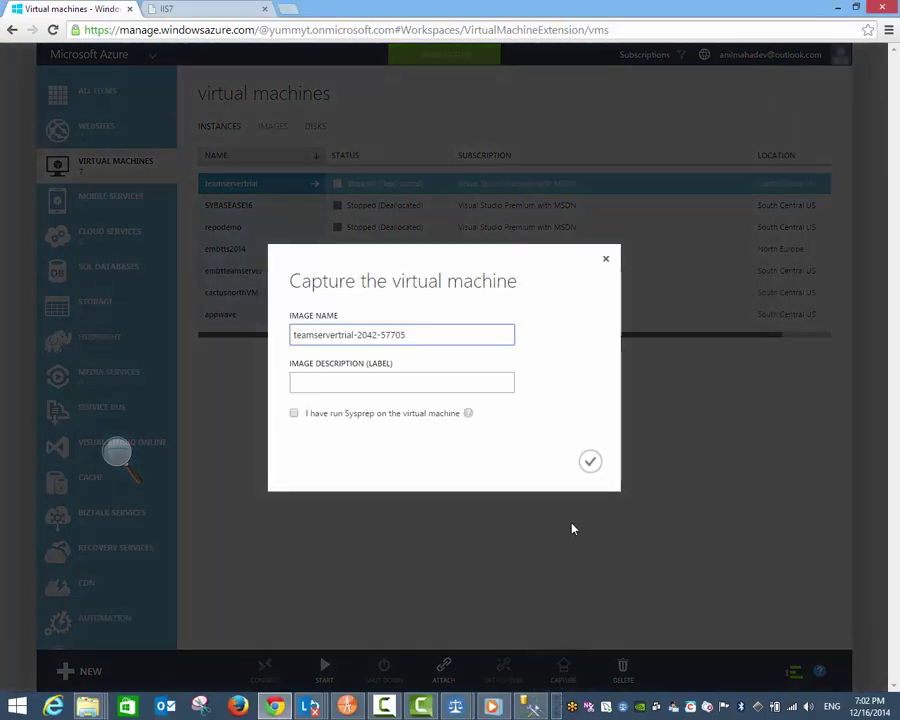
pyautogui.click(606, 260)
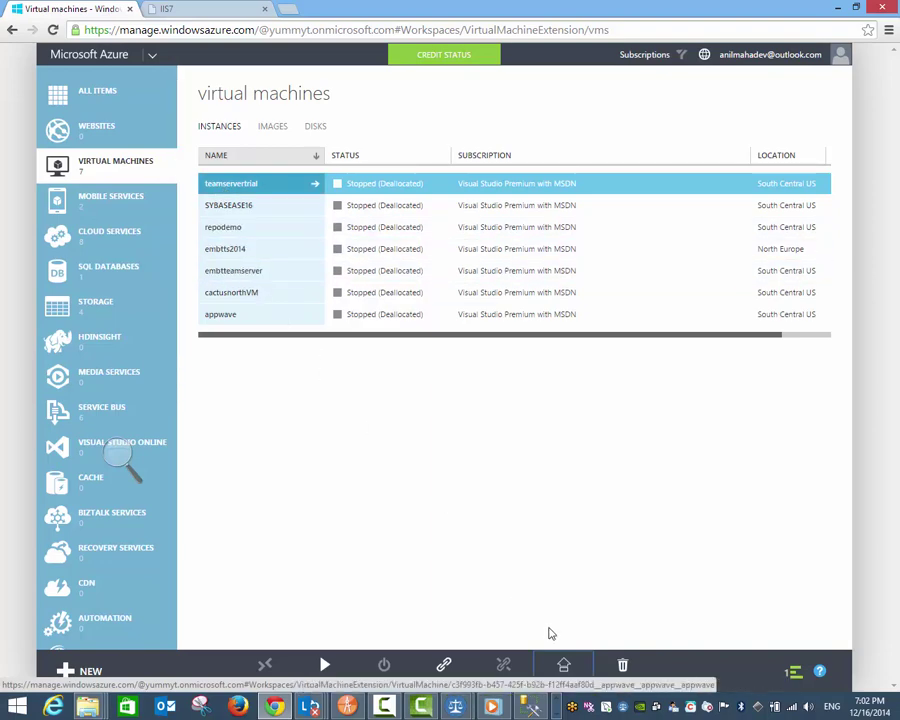
pyautogui.click(430, 710)
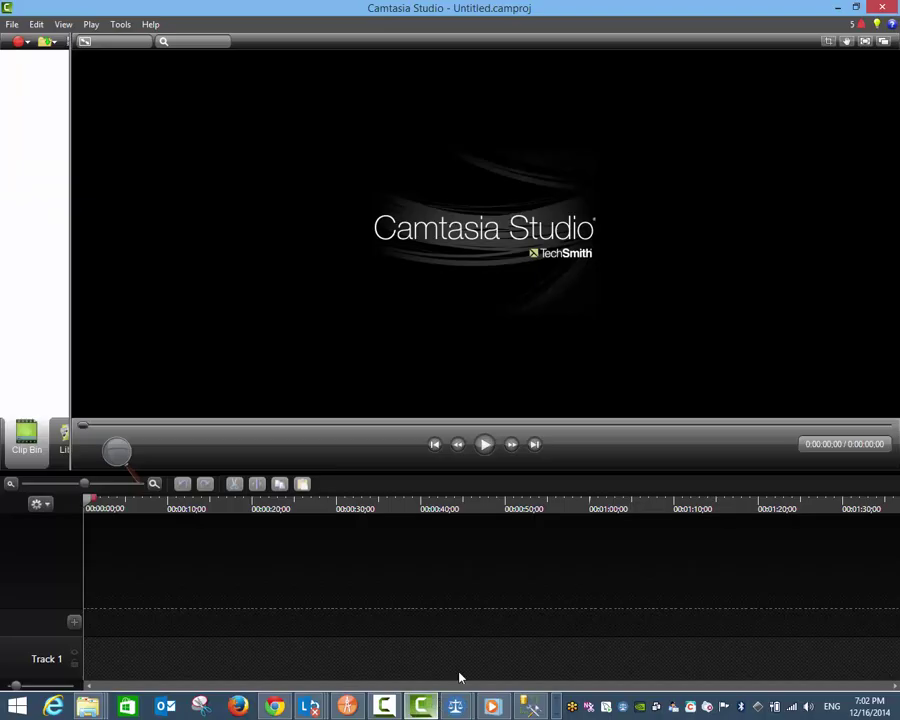
pyautogui.click(394, 706)
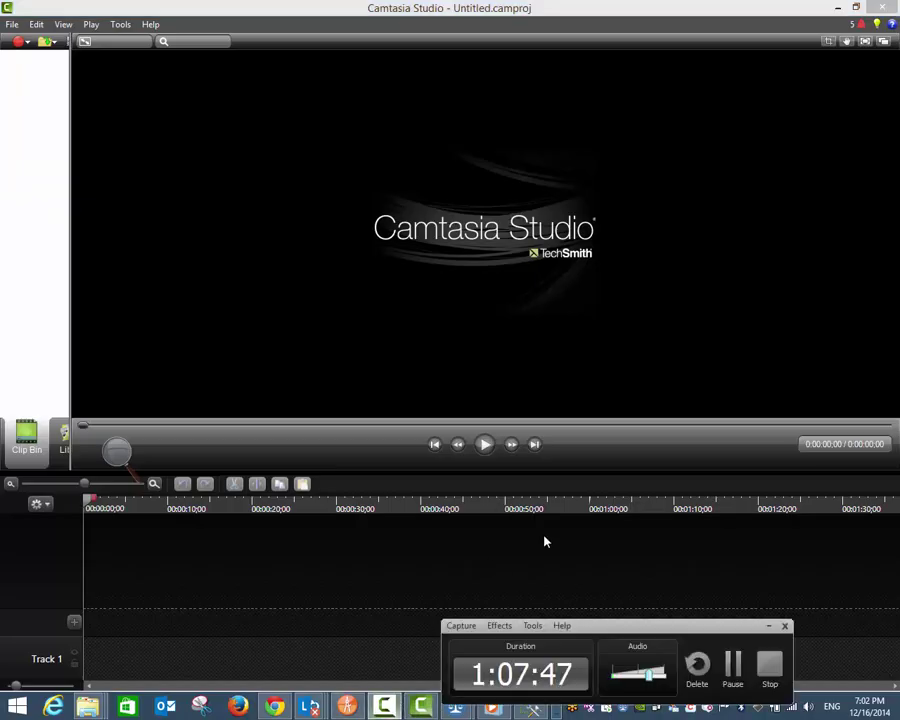